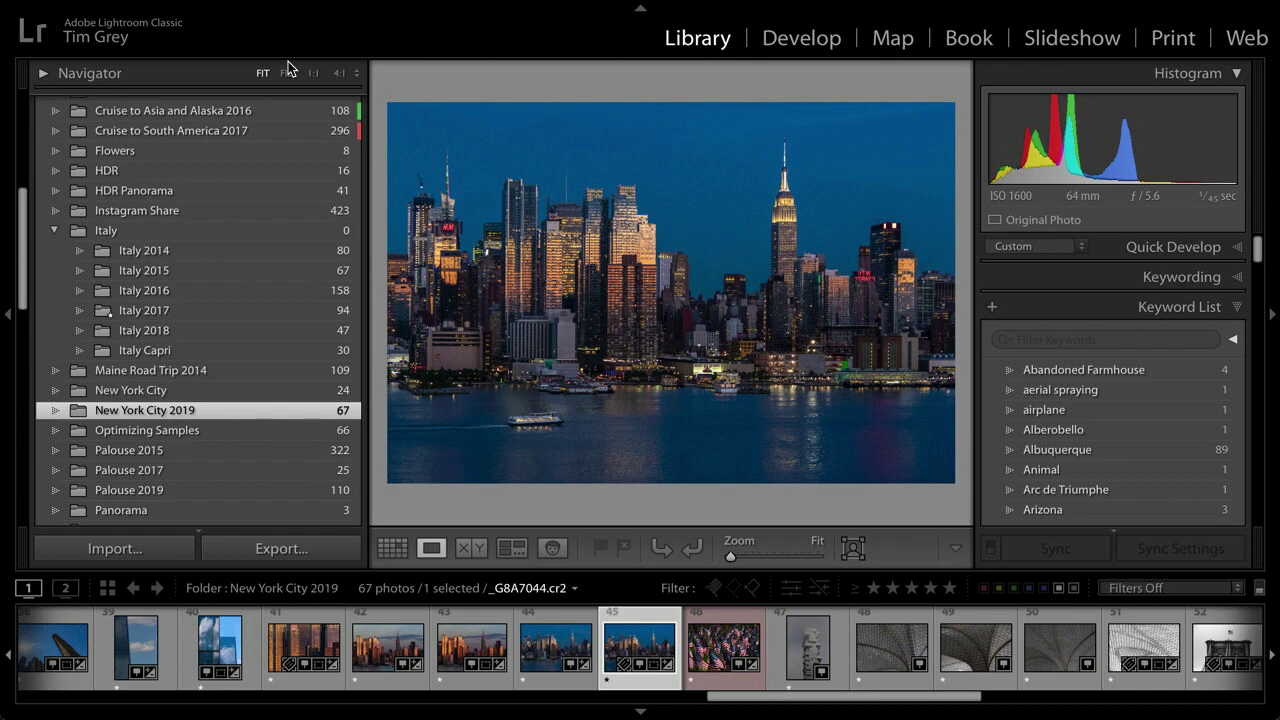
- Open the hazy skyline photo _G8A6849.cr2 in the Develop module and collapse the histogram
{"action": "left_click", "coordinate": [1128, 634]}
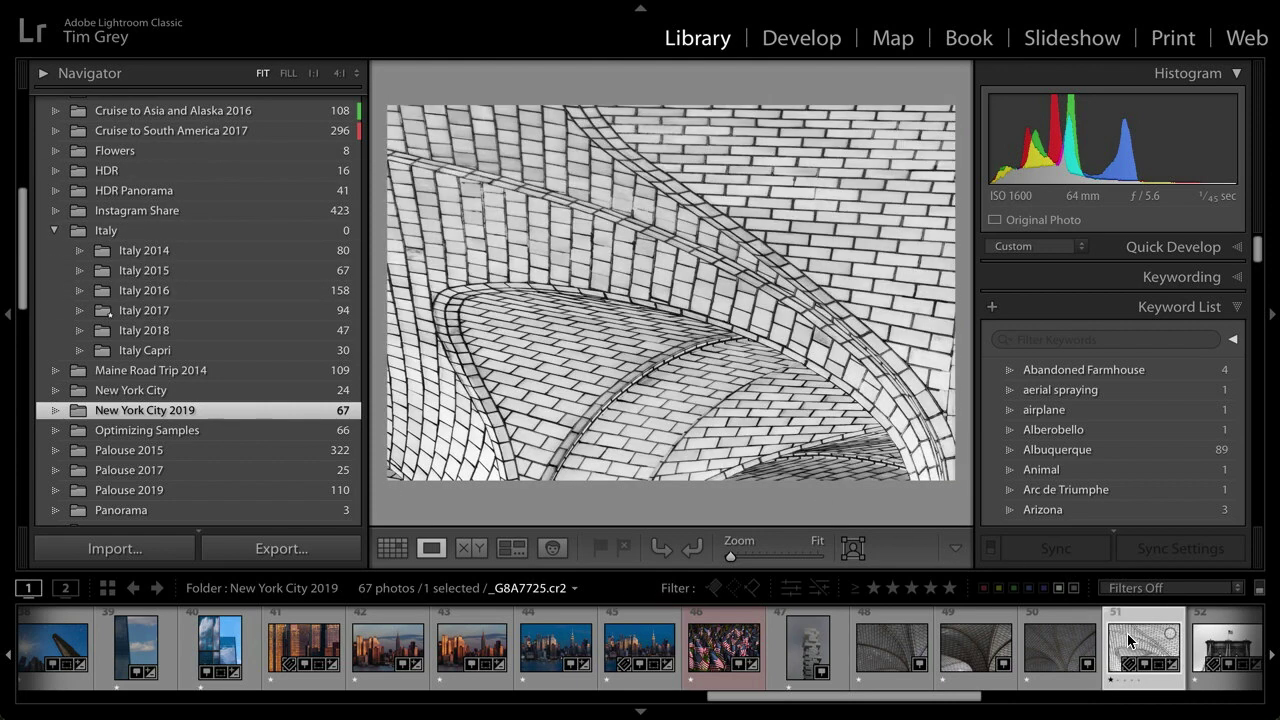
{"action": "left_click", "coordinate": [641, 640]}
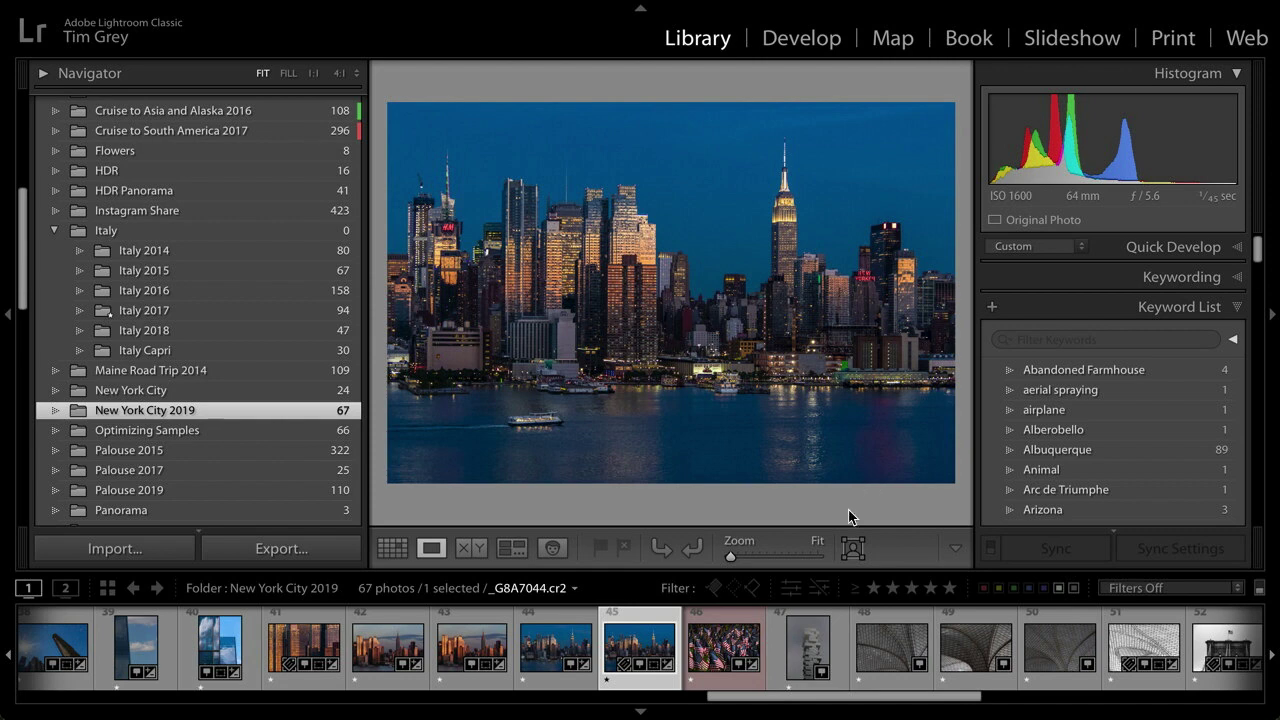
{"action": "left_click_drag", "start_coordinate": [893, 706], "coordinate": [705, 683]}
{"action": "left_click", "coordinate": [584, 647]}
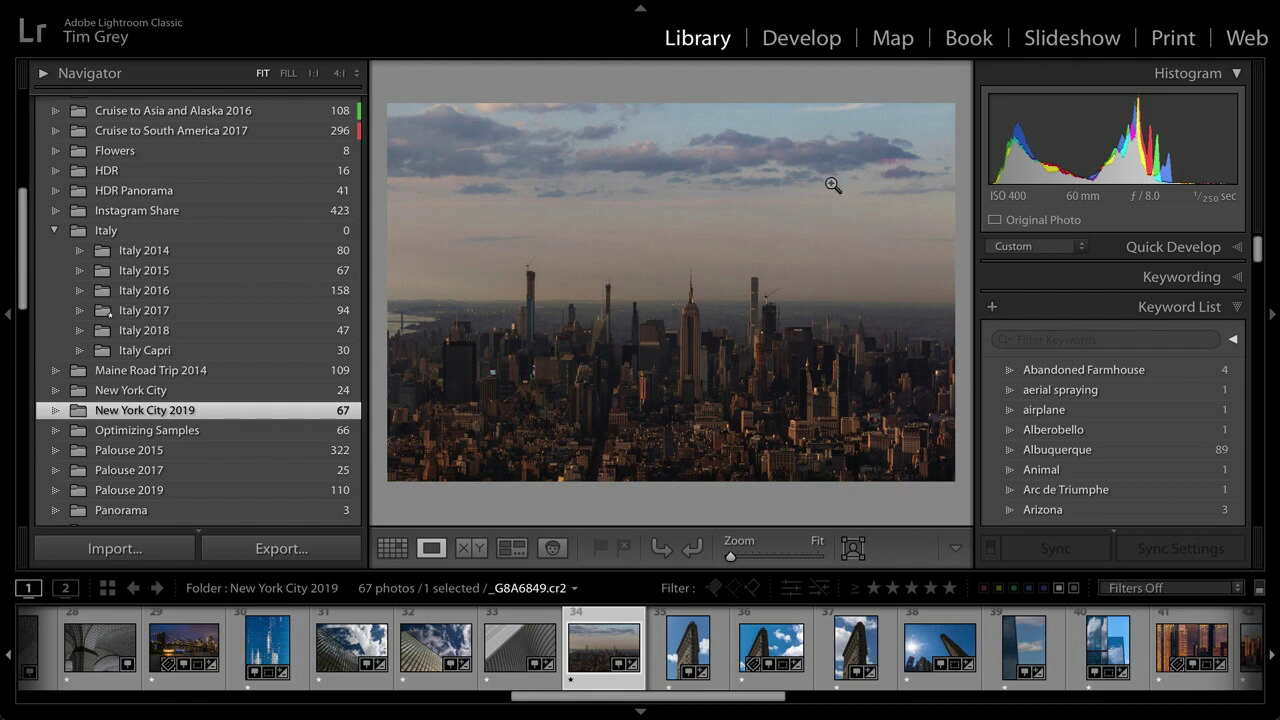
{"action": "left_click", "coordinate": [803, 38]}
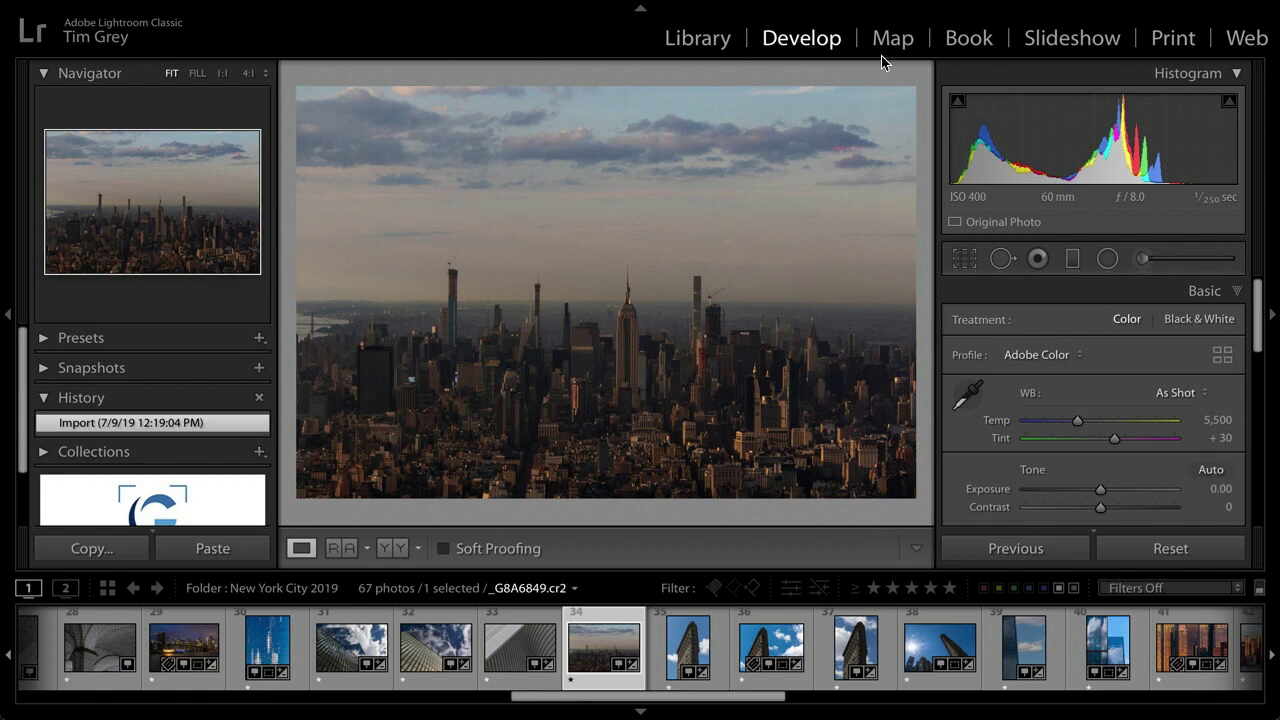
{"action": "left_click", "coordinate": [1167, 73]}
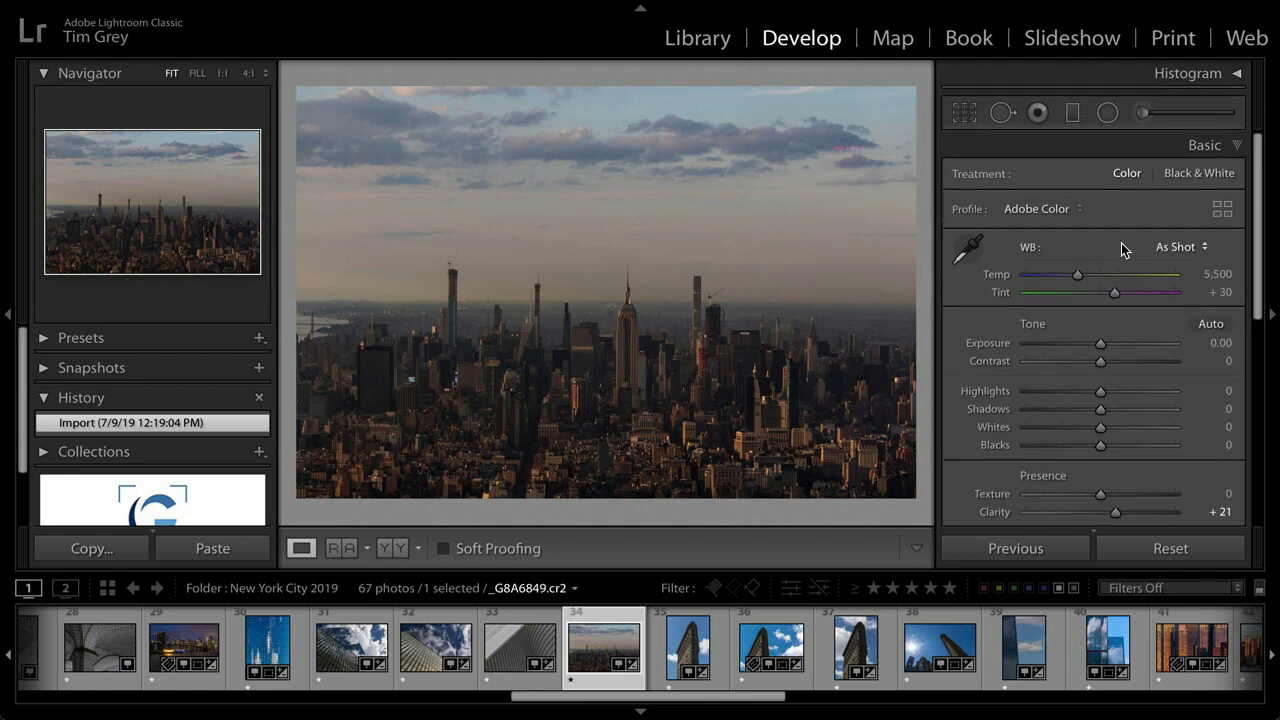
- Try Clarity at +100, −99 and +44 on the skyline photo, and reset it to 0
{"action": "scroll", "coordinate": [1122, 244], "scroll_direction": "down", "scroll_amount": 3}
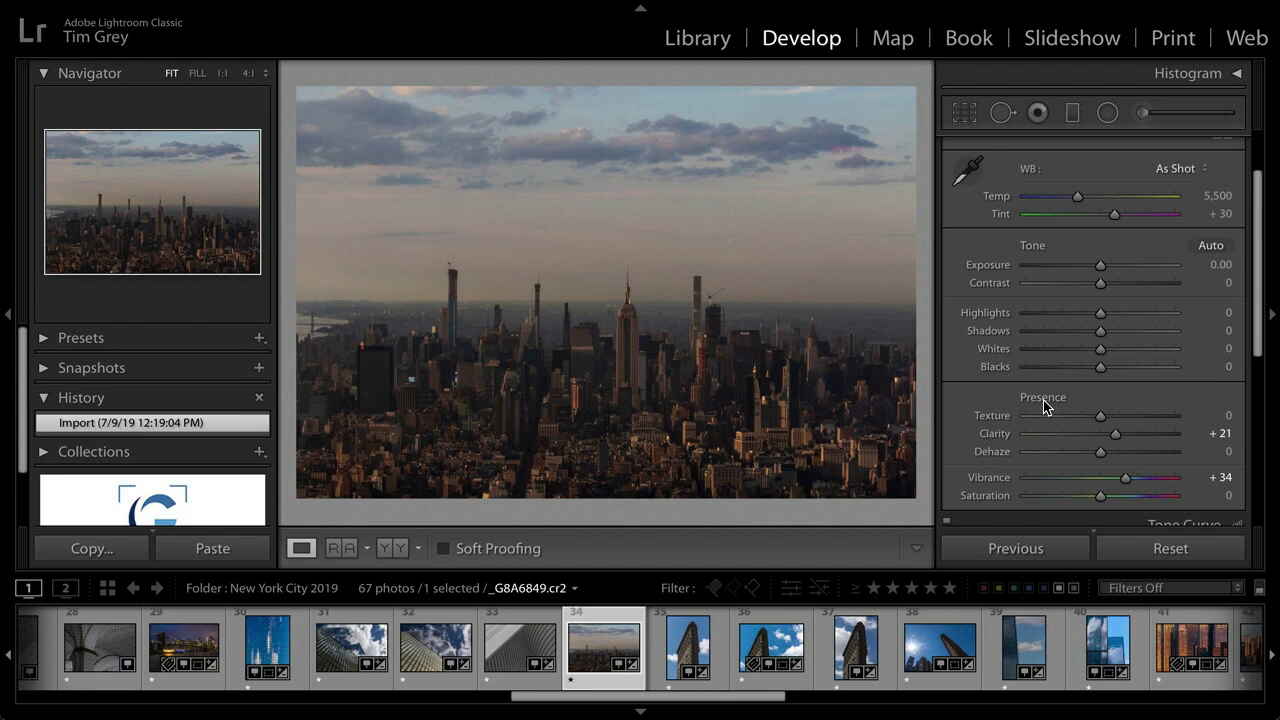
{"action": "scroll", "coordinate": [1043, 400], "scroll_direction": "up", "scroll_amount": 4}
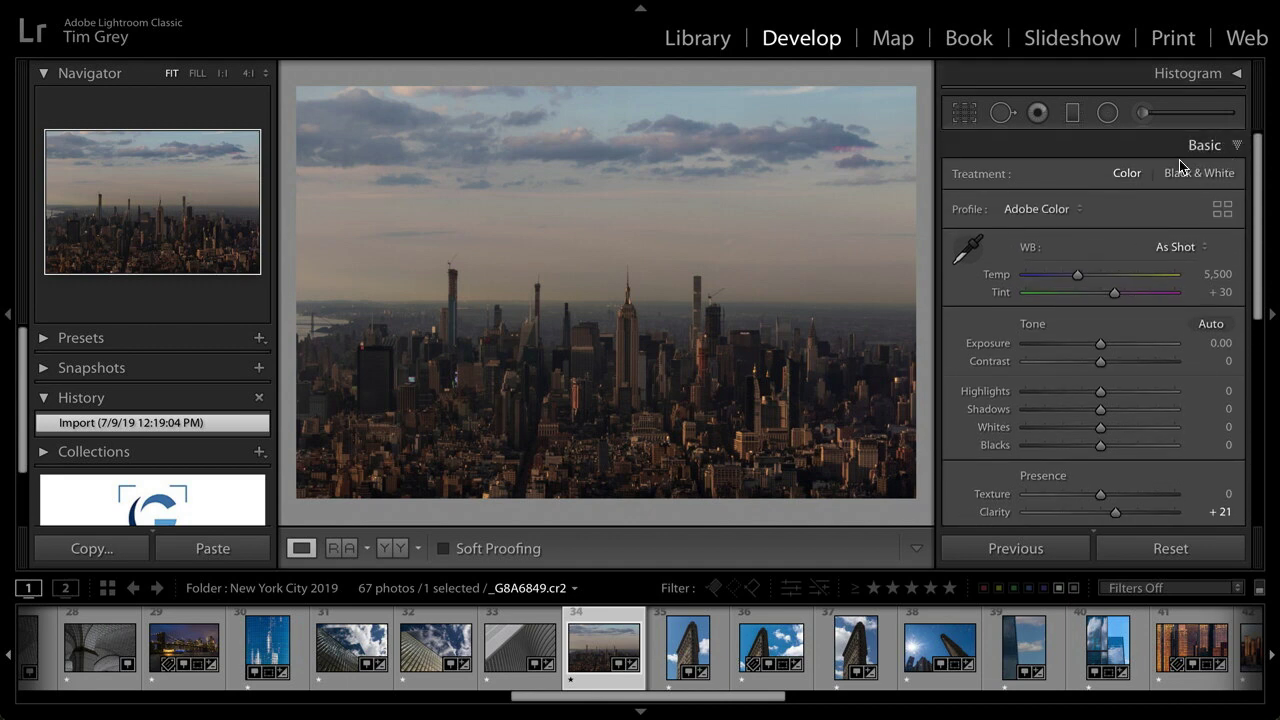
{"action": "scroll", "coordinate": [1130, 297], "scroll_direction": "down", "scroll_amount": 4}
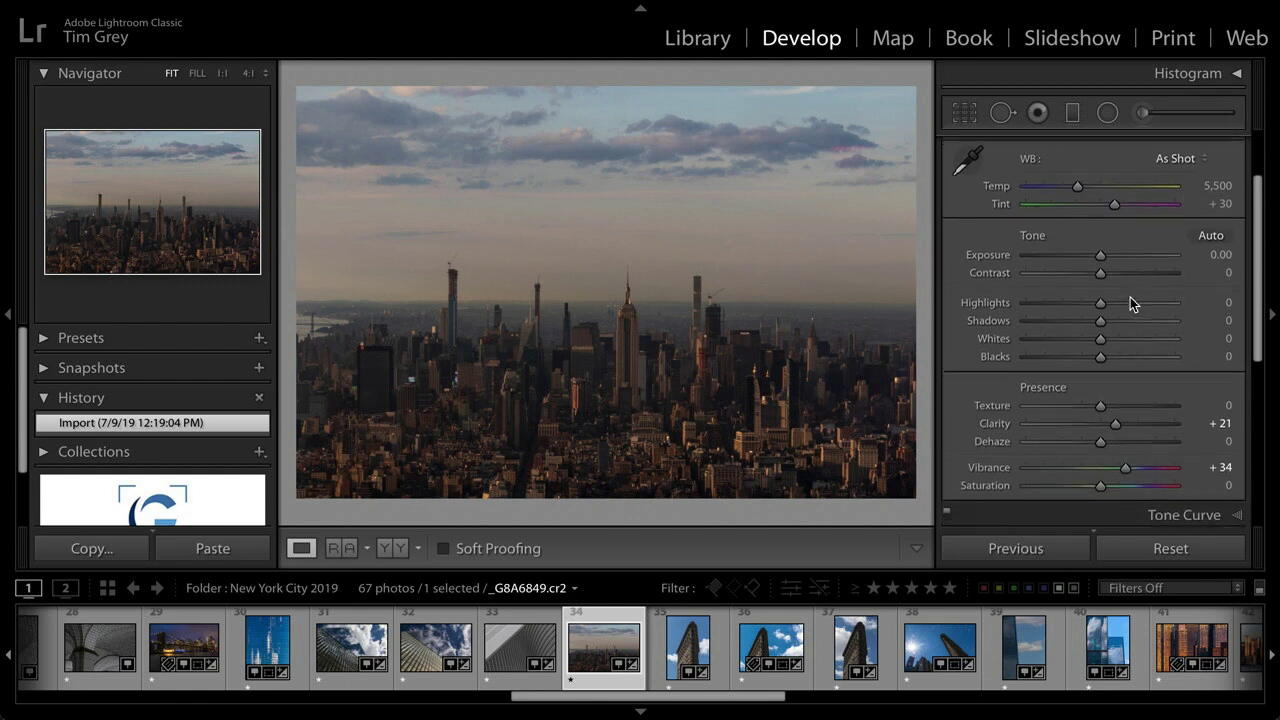
{"action": "scroll", "coordinate": [1130, 297], "scroll_direction": "down", "scroll_amount": 2}
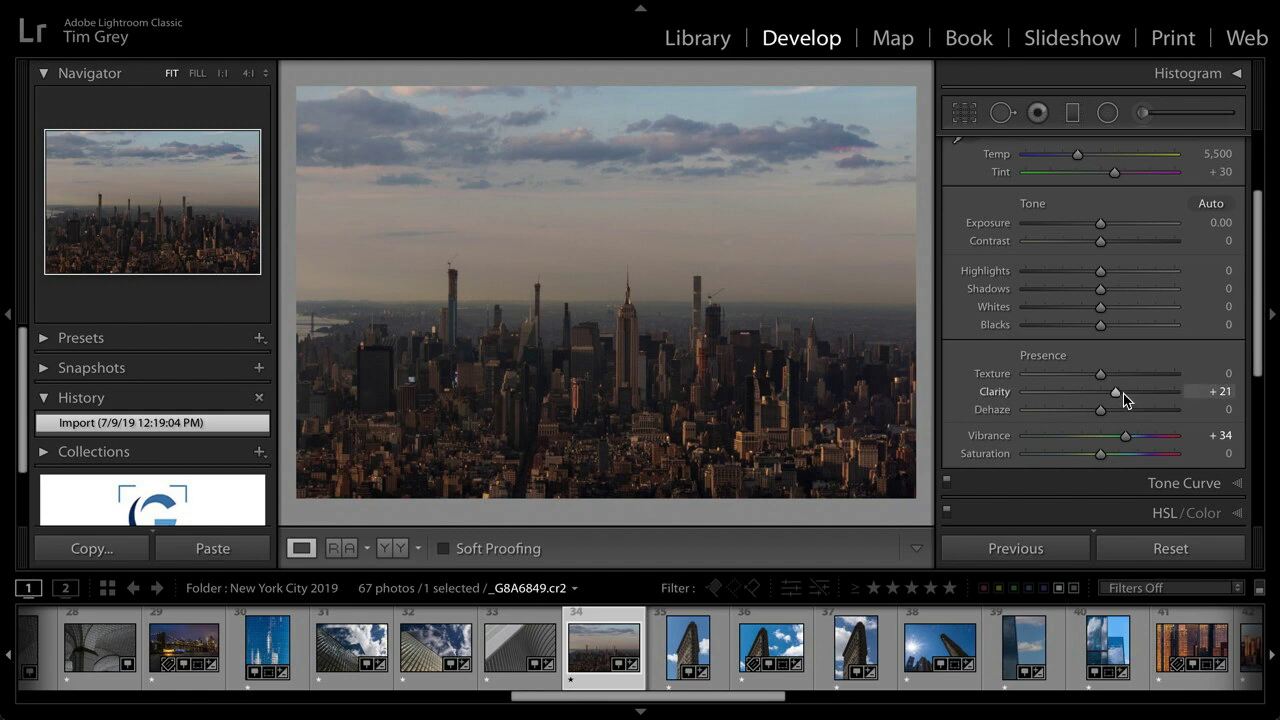
{"action": "left_click_drag", "start_coordinate": [1116, 393], "coordinate": [1180, 391]}
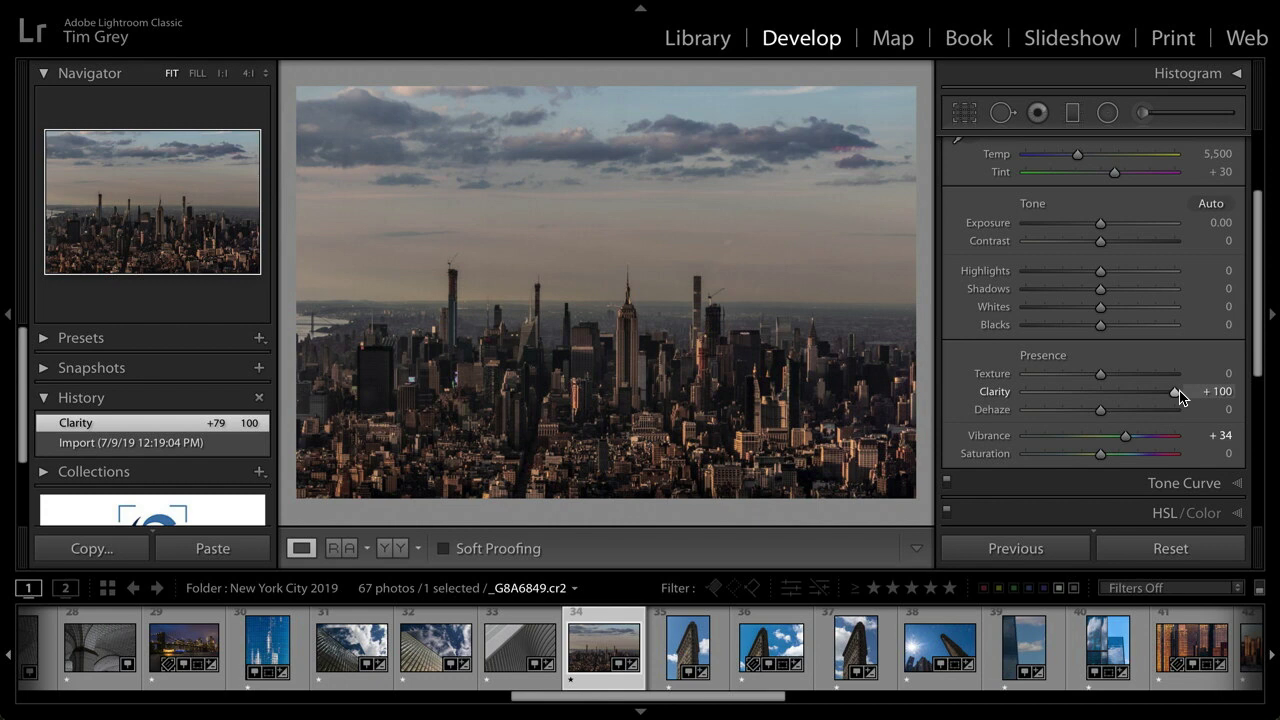
{"action": "left_click_drag", "start_coordinate": [1175, 391], "coordinate": [1025, 390]}
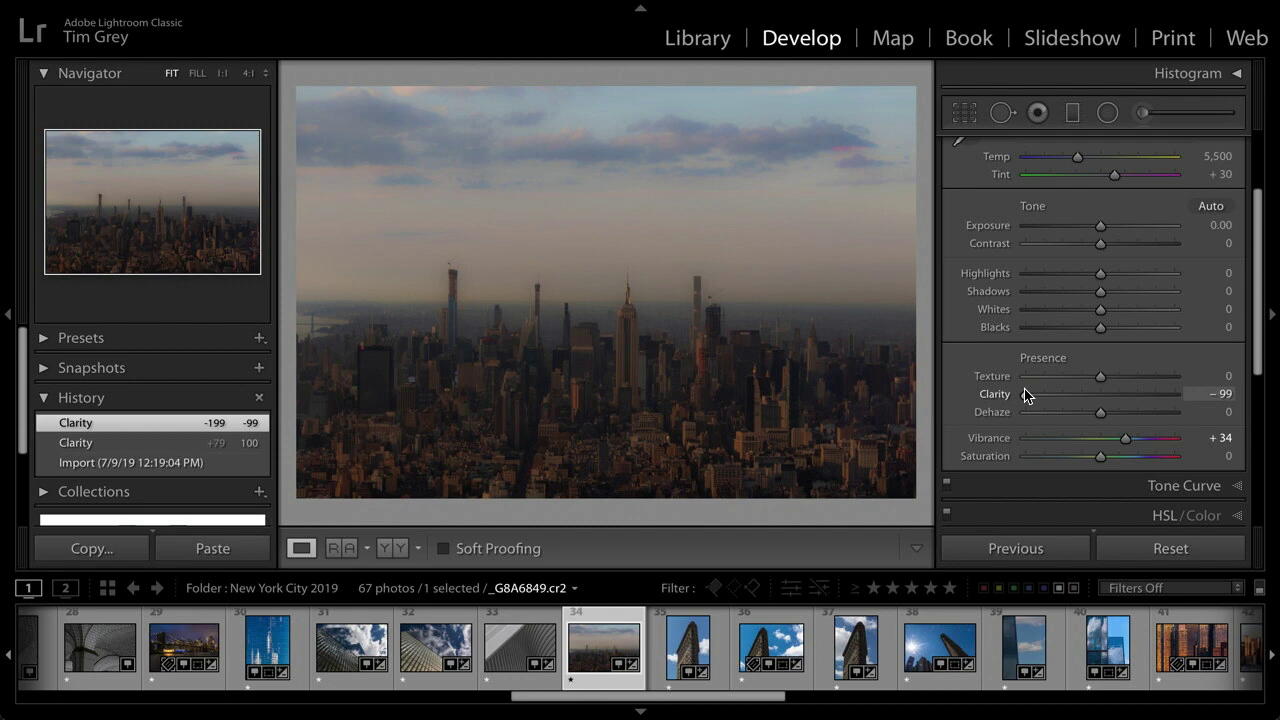
{"action": "left_click_drag", "start_coordinate": [1024, 390], "coordinate": [1132, 398]}
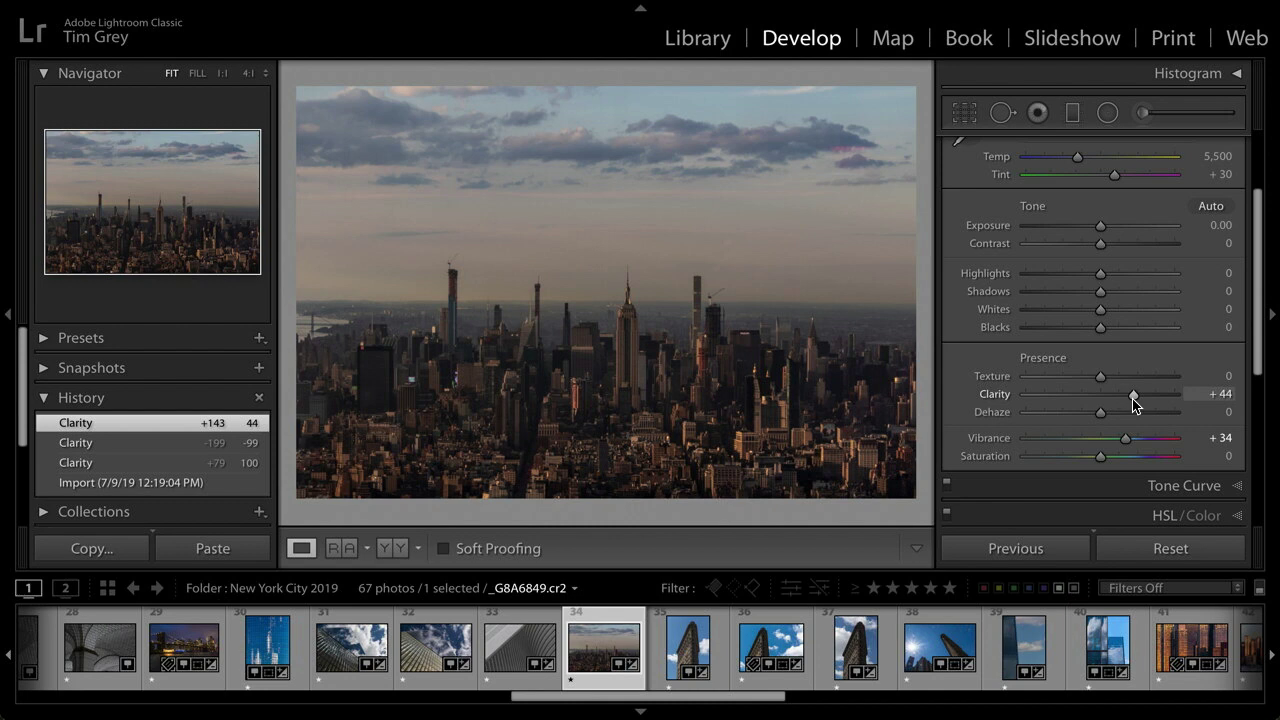
{"action": "left_click_drag", "start_coordinate": [1132, 398], "coordinate": [1101, 397]}
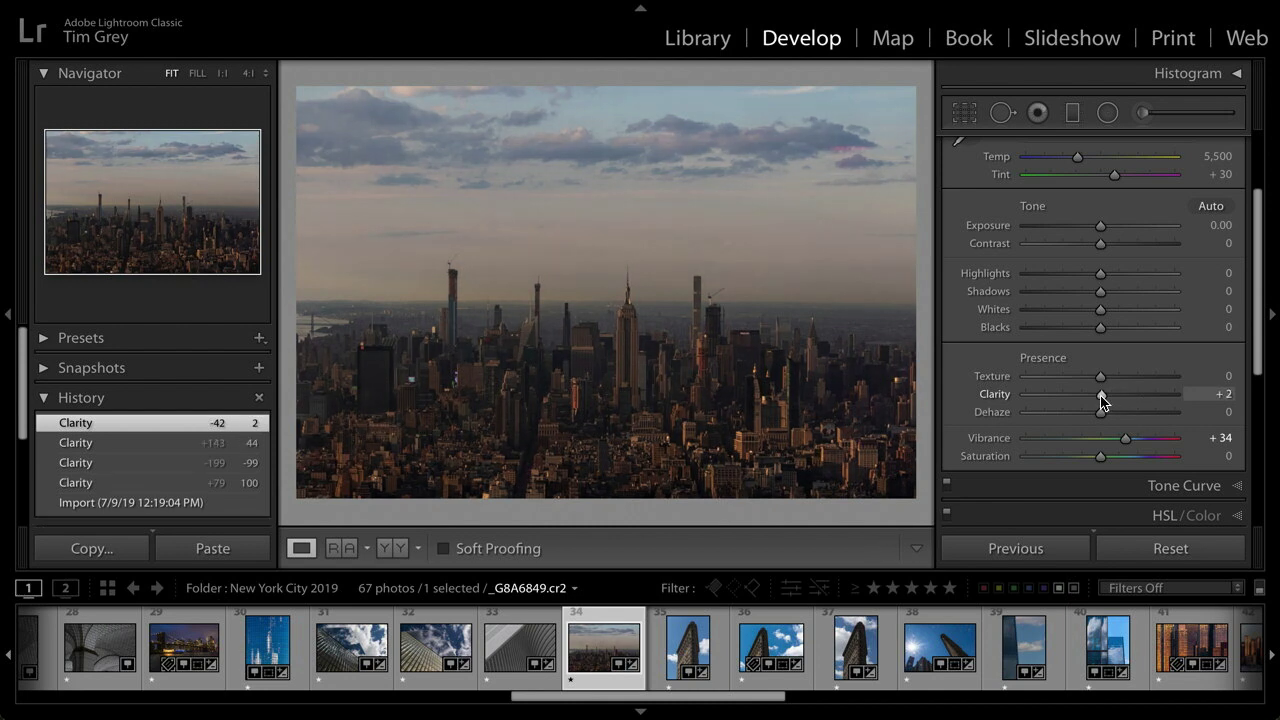
{"action": "double_click", "coordinate": [1102, 400]}
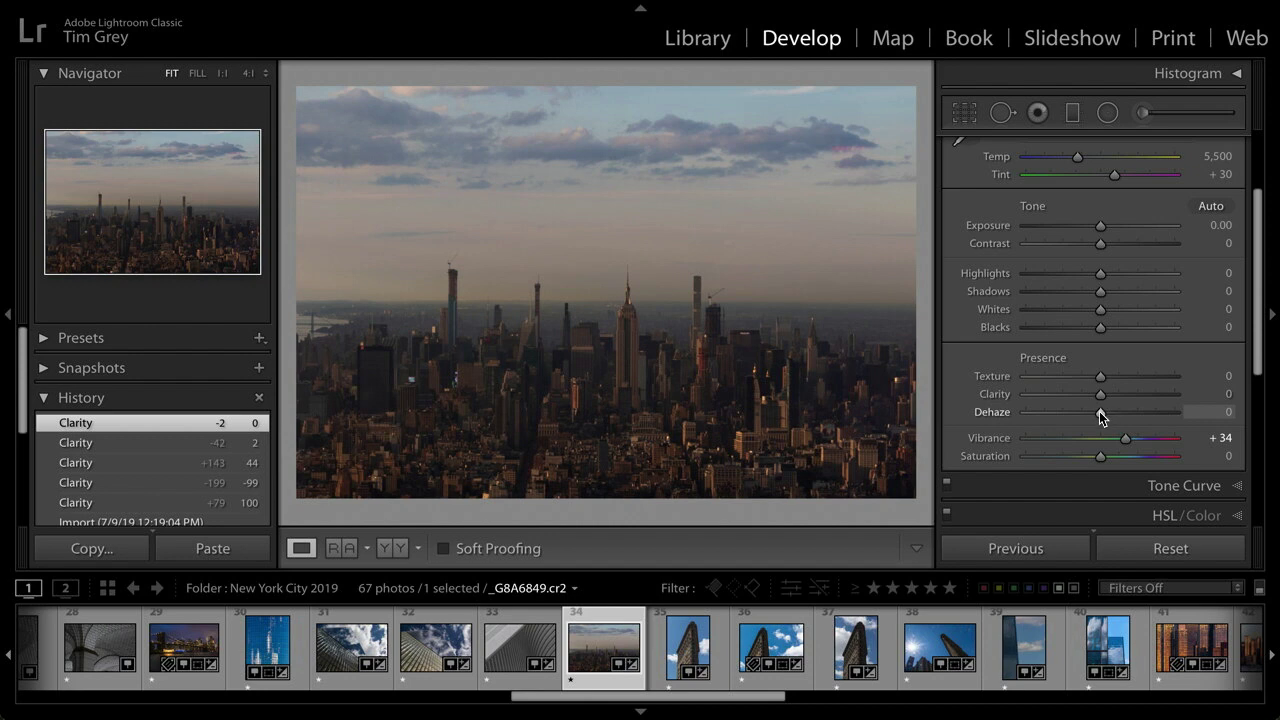
- Try Dehaze at +91 on the skyline photo, return it to 0, and try Clarity at +81
{"action": "left_click_drag", "start_coordinate": [1099, 411], "coordinate": [1168, 418]}
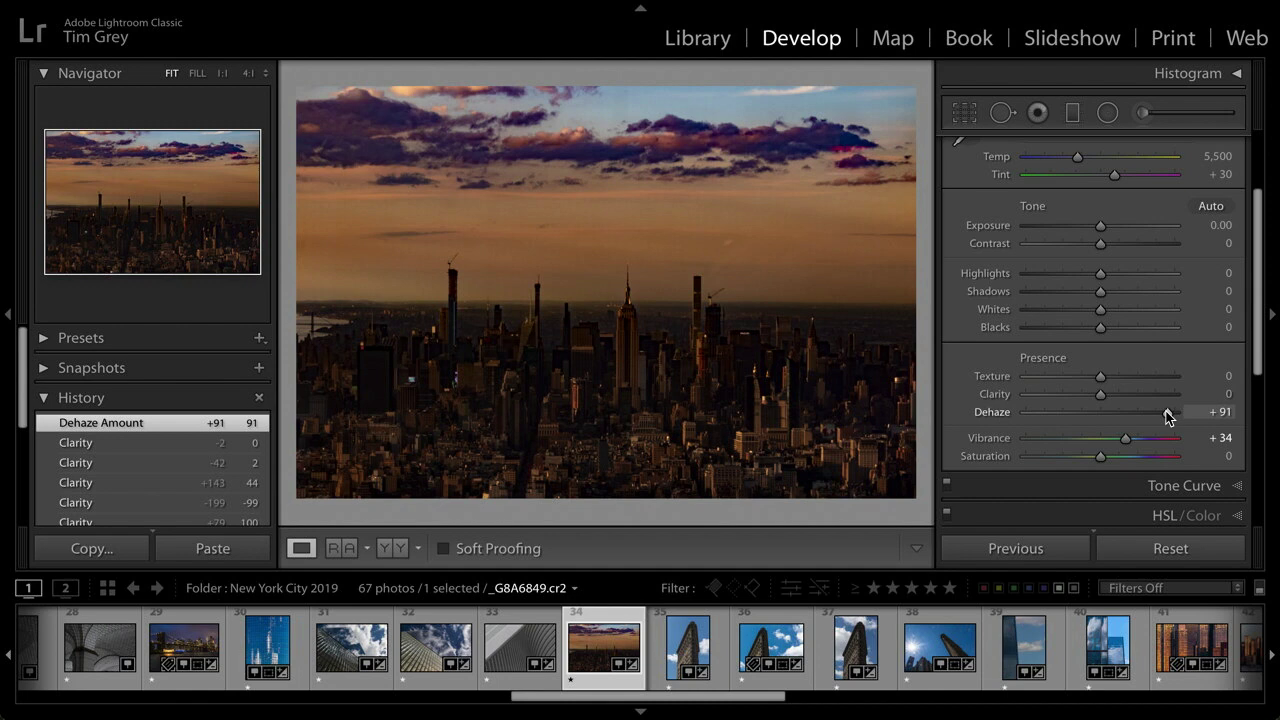
{"action": "mouse_move", "coordinate": [1167, 411]}
{"action": "left_mouse_down"}
{"action": "mouse_move", "coordinate": [1098, 412]}
{"action": "mouse_move", "coordinate": [1161, 396]}
{"action": "left_mouse_up"}
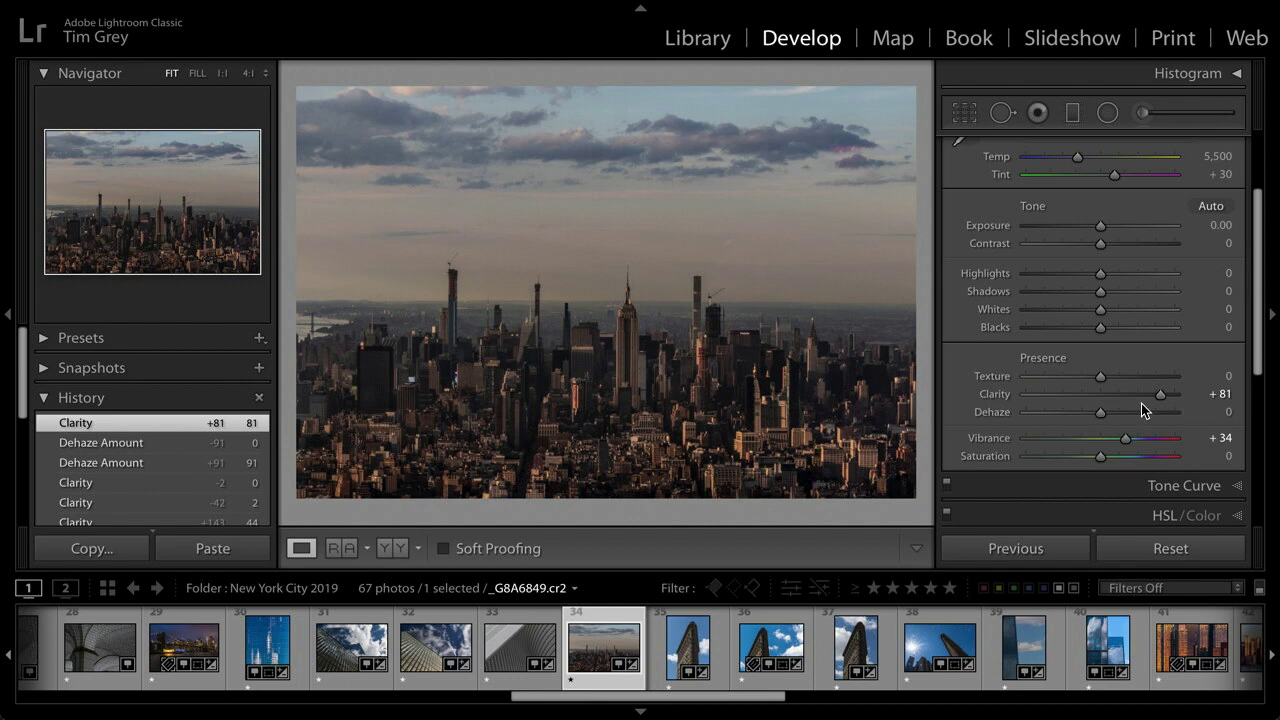
- Reset the skyline photo's Clarity to 0 and raise its Texture to +84
{"action": "left_click_drag", "start_coordinate": [1160, 396], "coordinate": [1101, 395]}
{"action": "left_click", "coordinate": [1094, 395]}
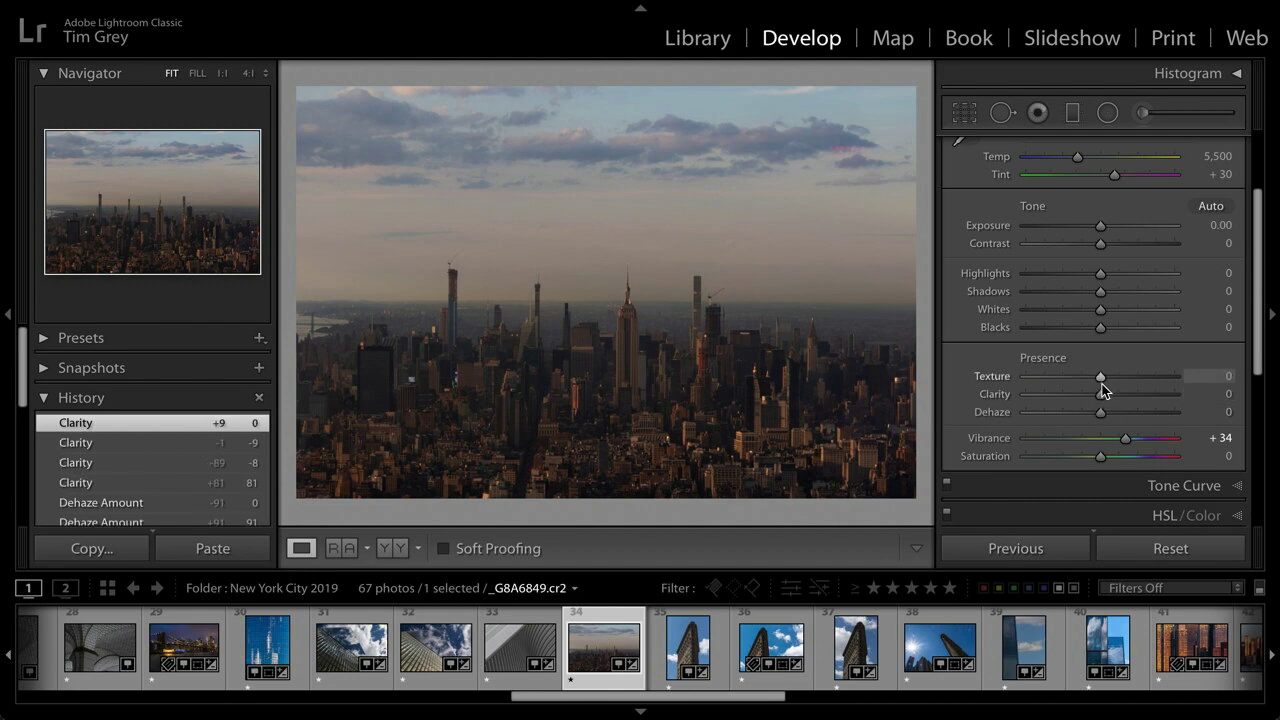
{"action": "left_click_drag", "start_coordinate": [1100, 376], "coordinate": [1162, 378]}
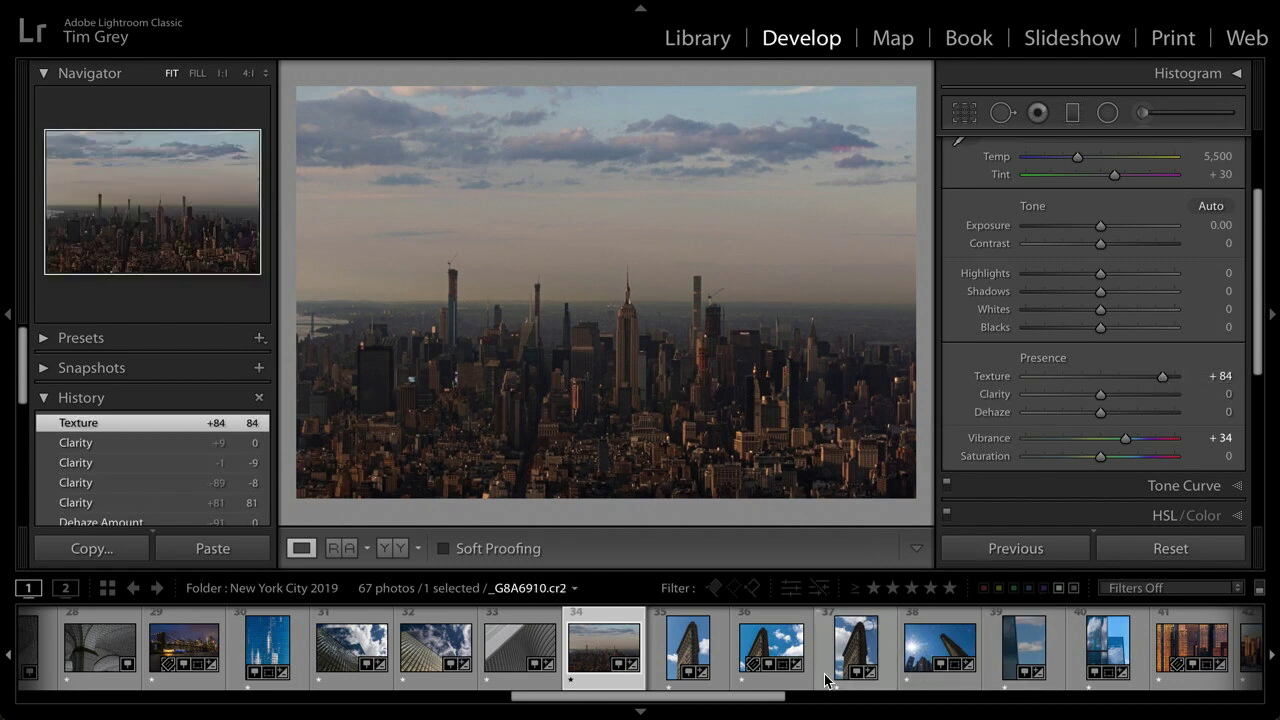
- On the black-and-white brick photo _G8A7725.cr2, try Texture at +95 and −98, settling on Texture +65, Clarity +68 and Dehaze +16
{"action": "left_click_drag", "start_coordinate": [751, 697], "coordinate": [990, 697]}
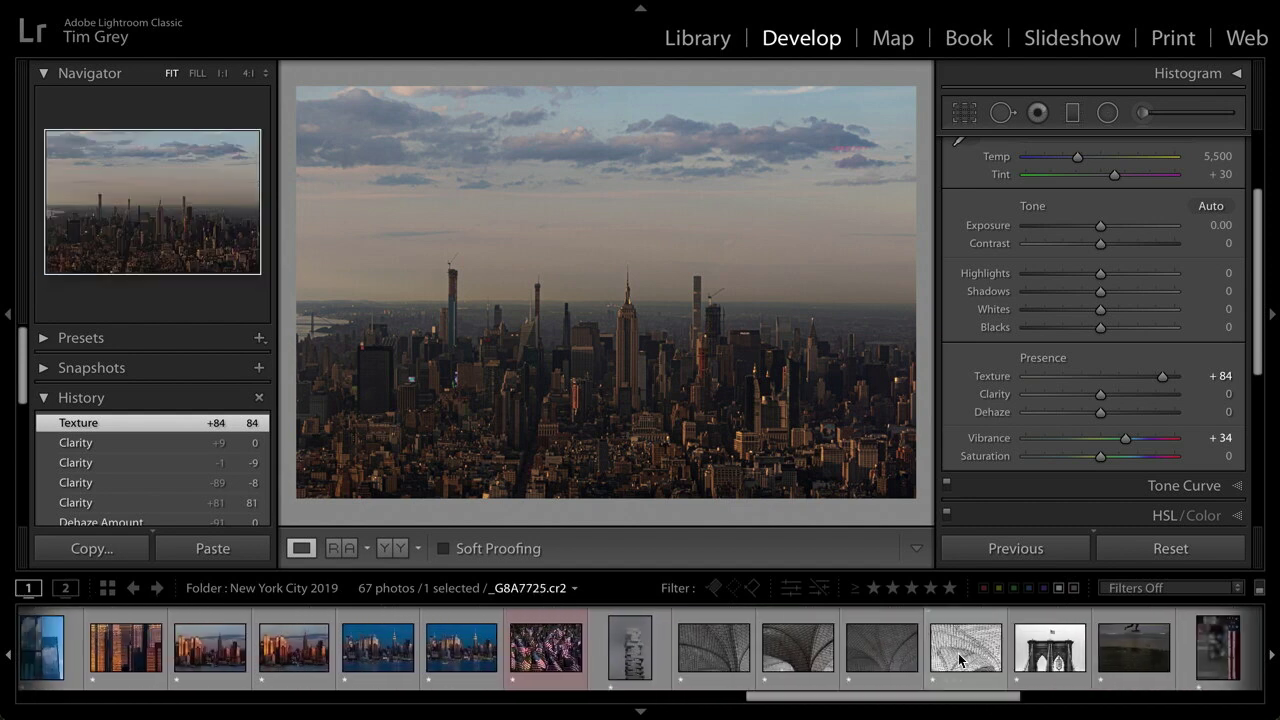
{"action": "left_click", "coordinate": [959, 660]}
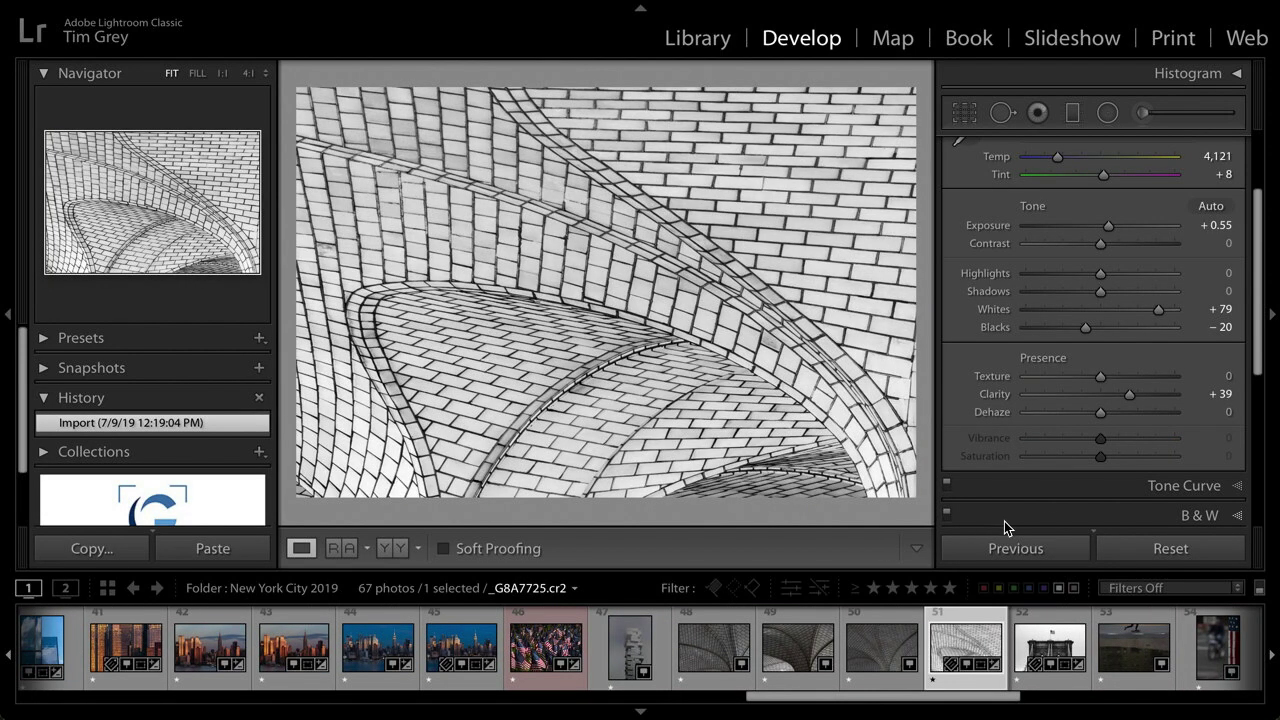
{"action": "left_click_drag", "start_coordinate": [1130, 396], "coordinate": [1172, 376]}
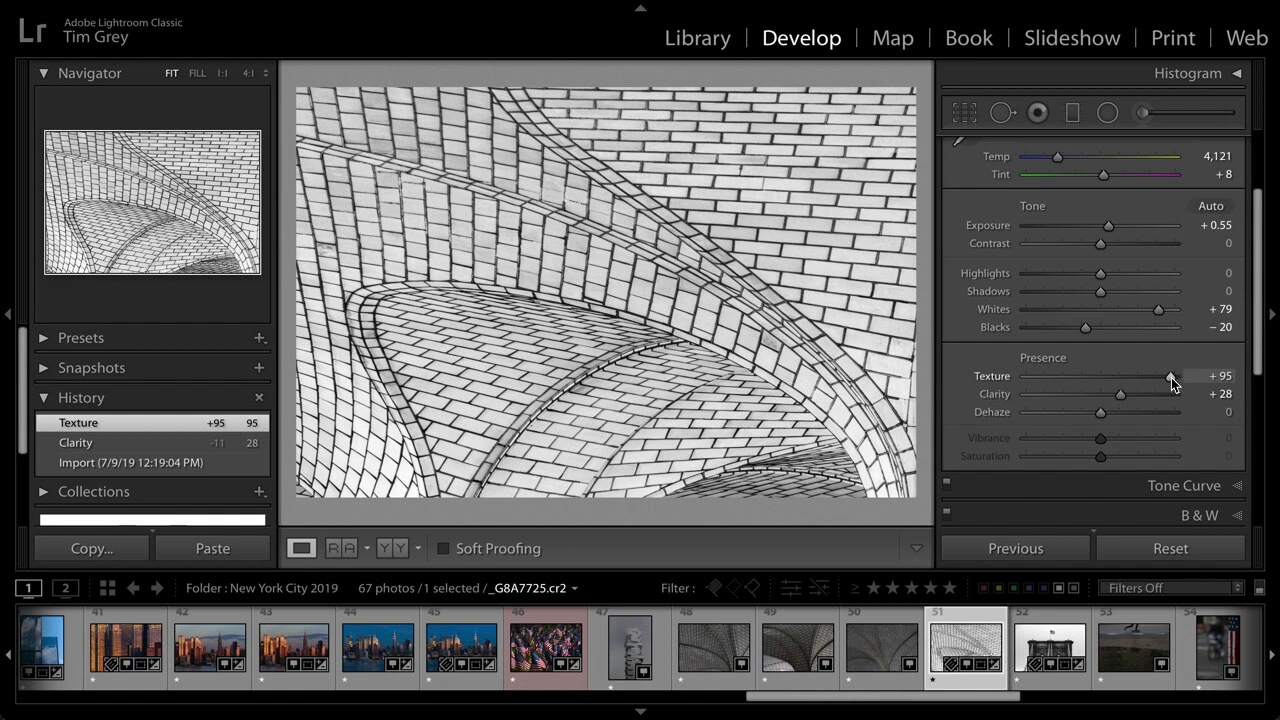
{"action": "left_click_drag", "start_coordinate": [1171, 377], "coordinate": [1028, 378]}
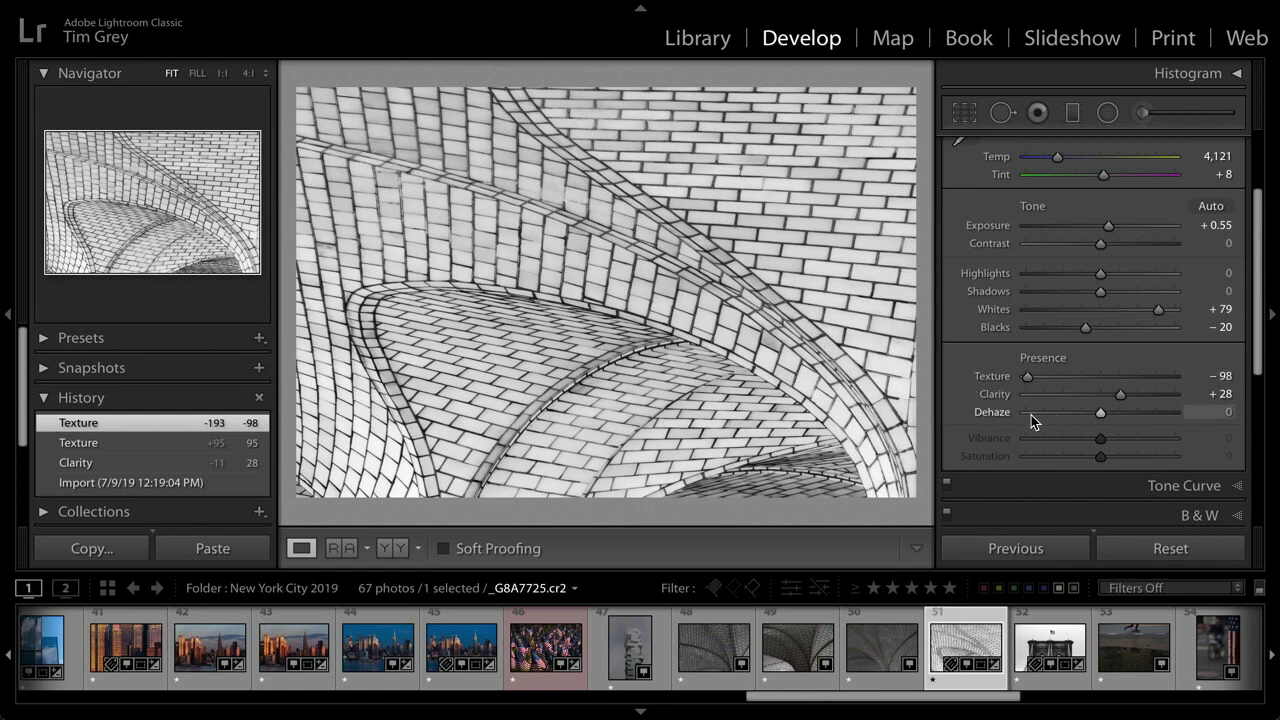
{"action": "left_click_drag", "start_coordinate": [1103, 414], "coordinate": [1152, 398]}
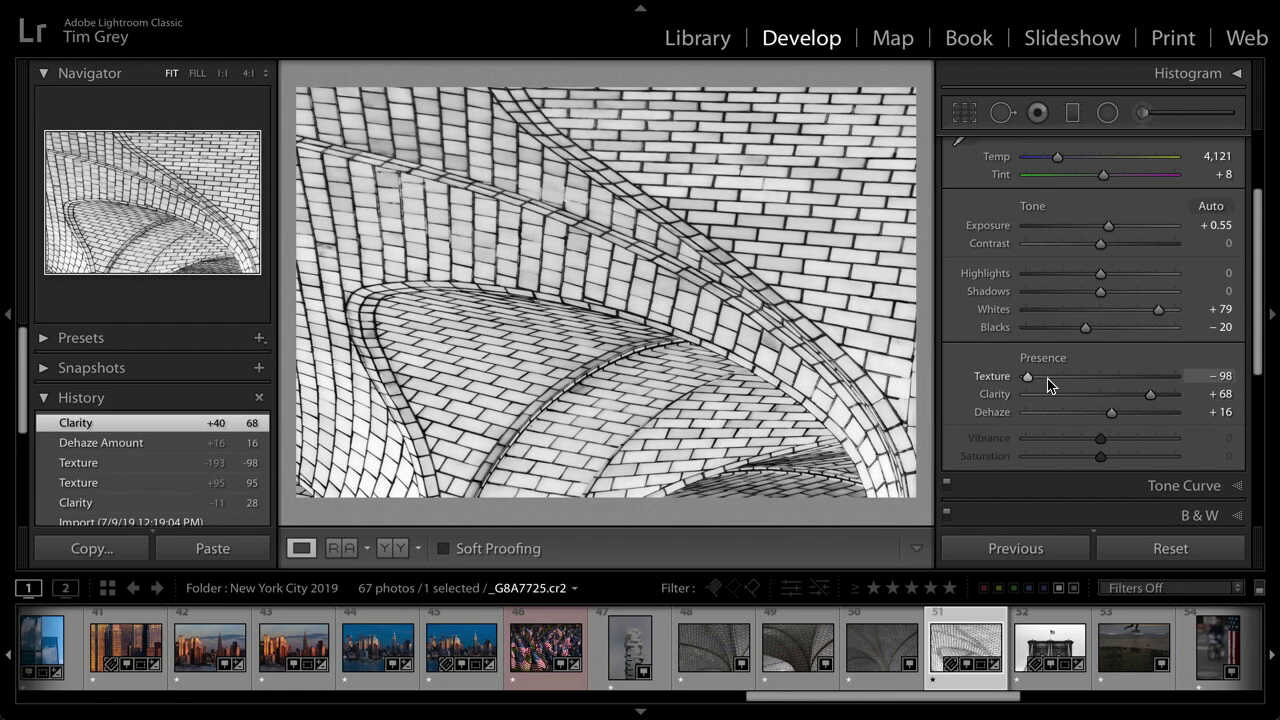
{"action": "left_click_drag", "start_coordinate": [1048, 379], "coordinate": [1149, 382]}
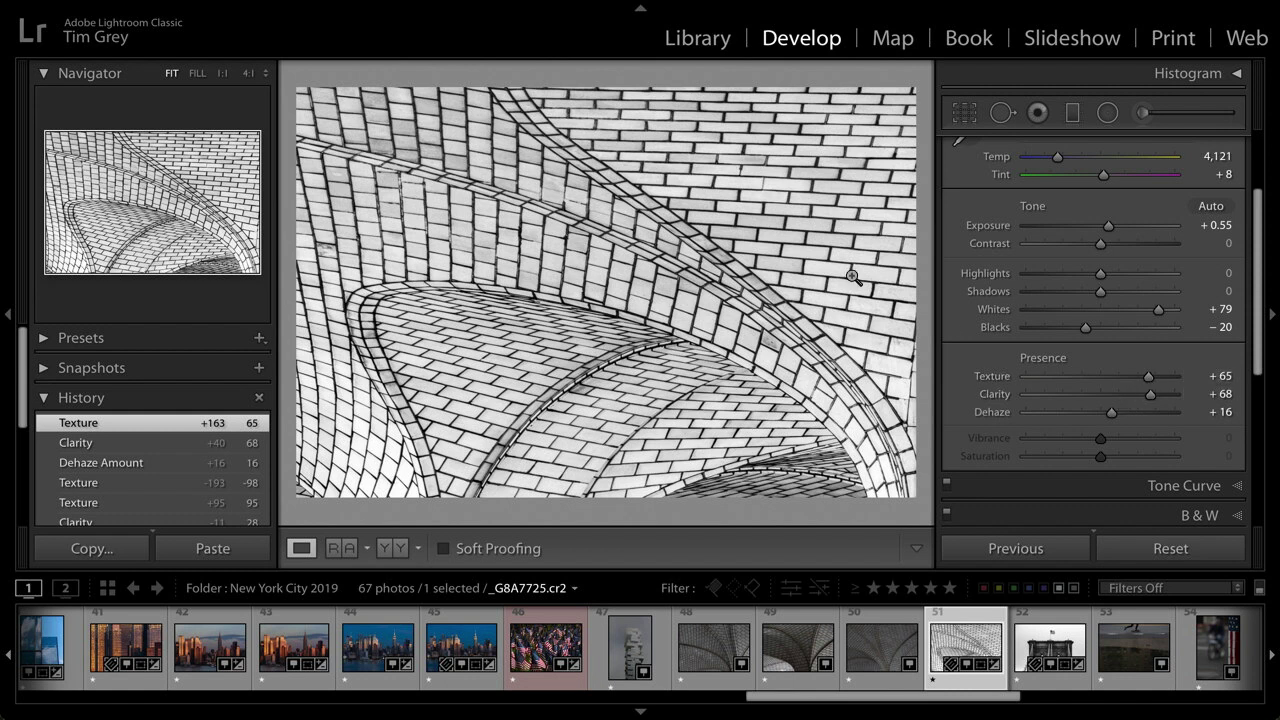
- In the Performance preferences, set graphics processor use to Custom and enable the GPU for image processing
{"action": "mouse_move", "coordinate": [388, 6]}
{"action": "left_click", "coordinate": [143, 12]}
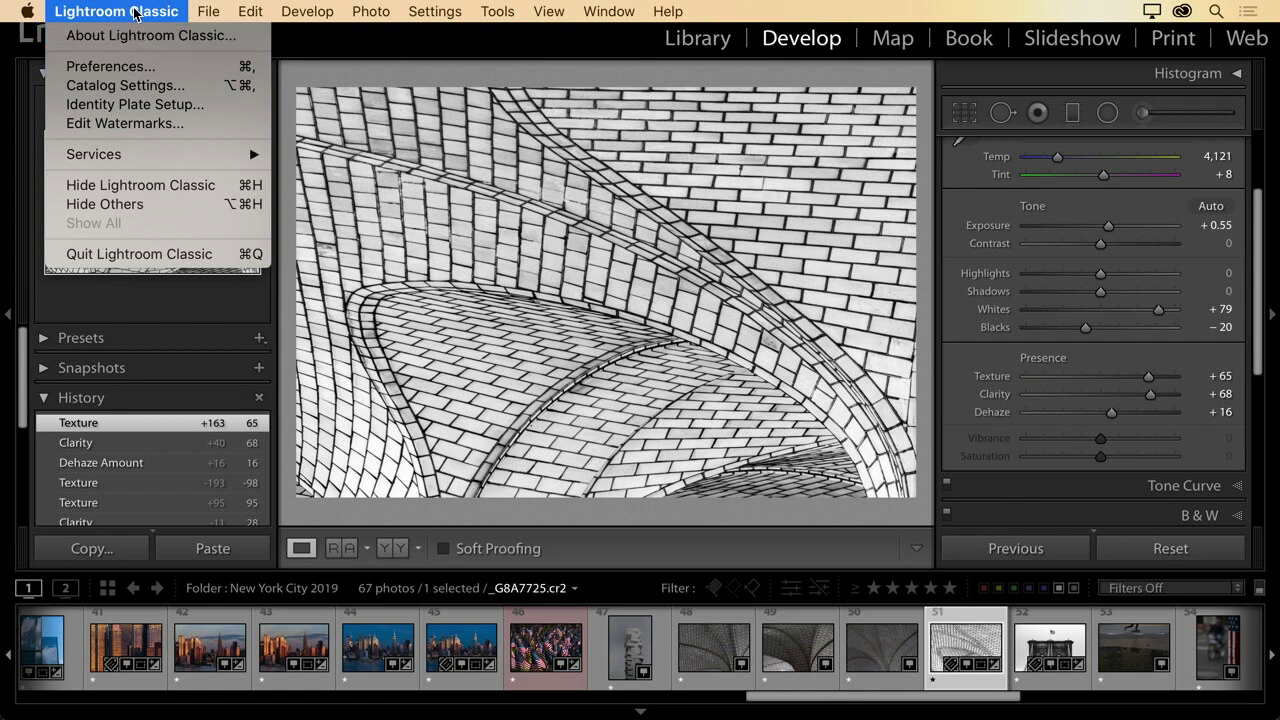
{"action": "left_click", "coordinate": [180, 68]}
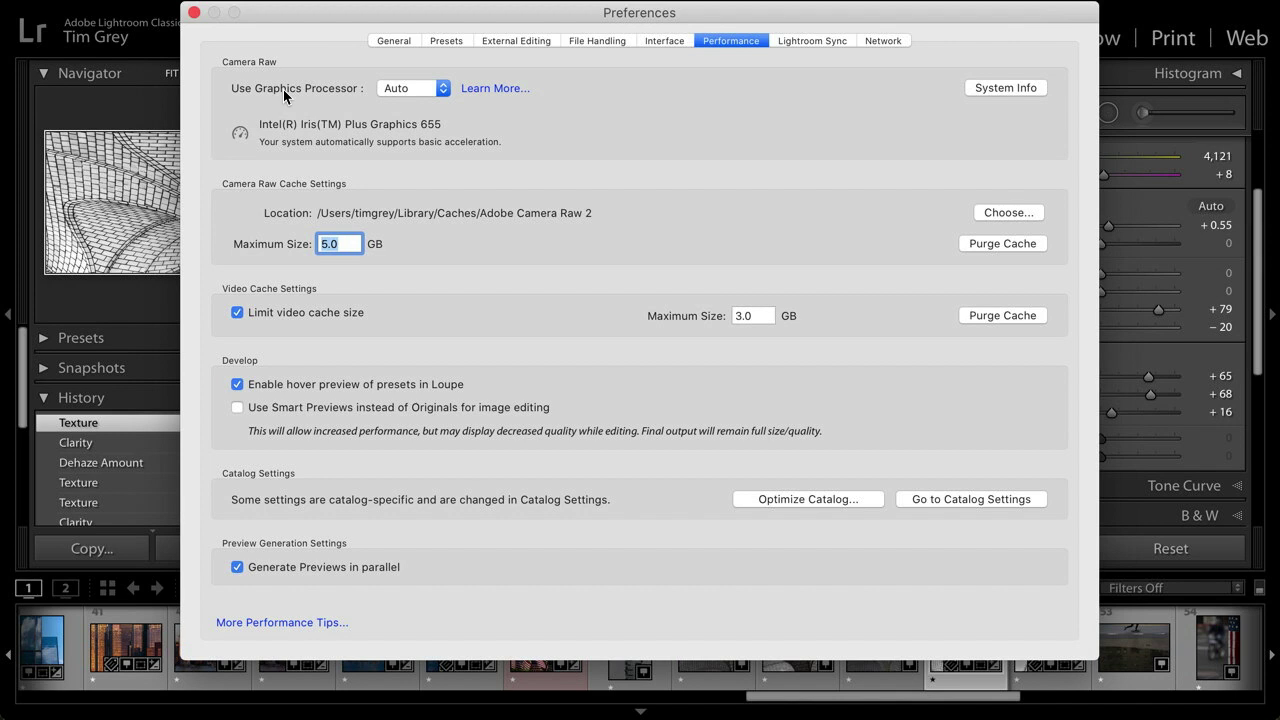
{"action": "left_click", "coordinate": [418, 91]}
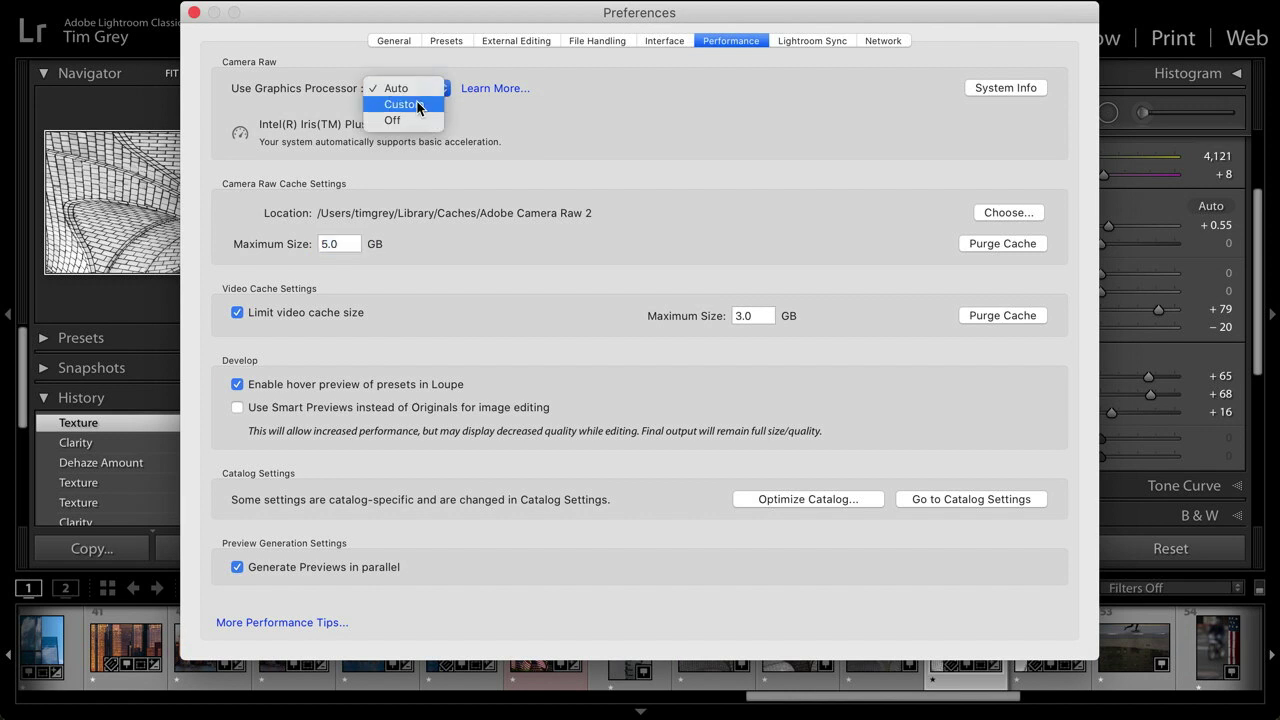
{"action": "left_click", "coordinate": [410, 104]}
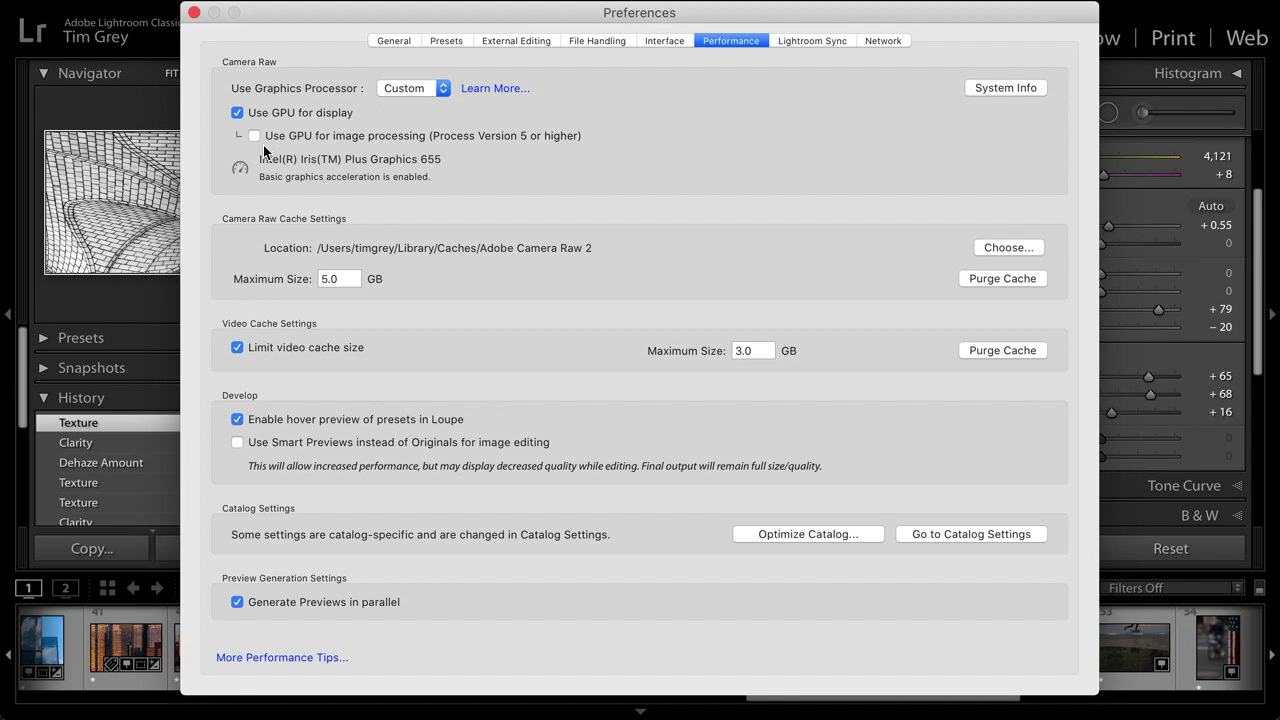
{"action": "left_click", "coordinate": [255, 136]}
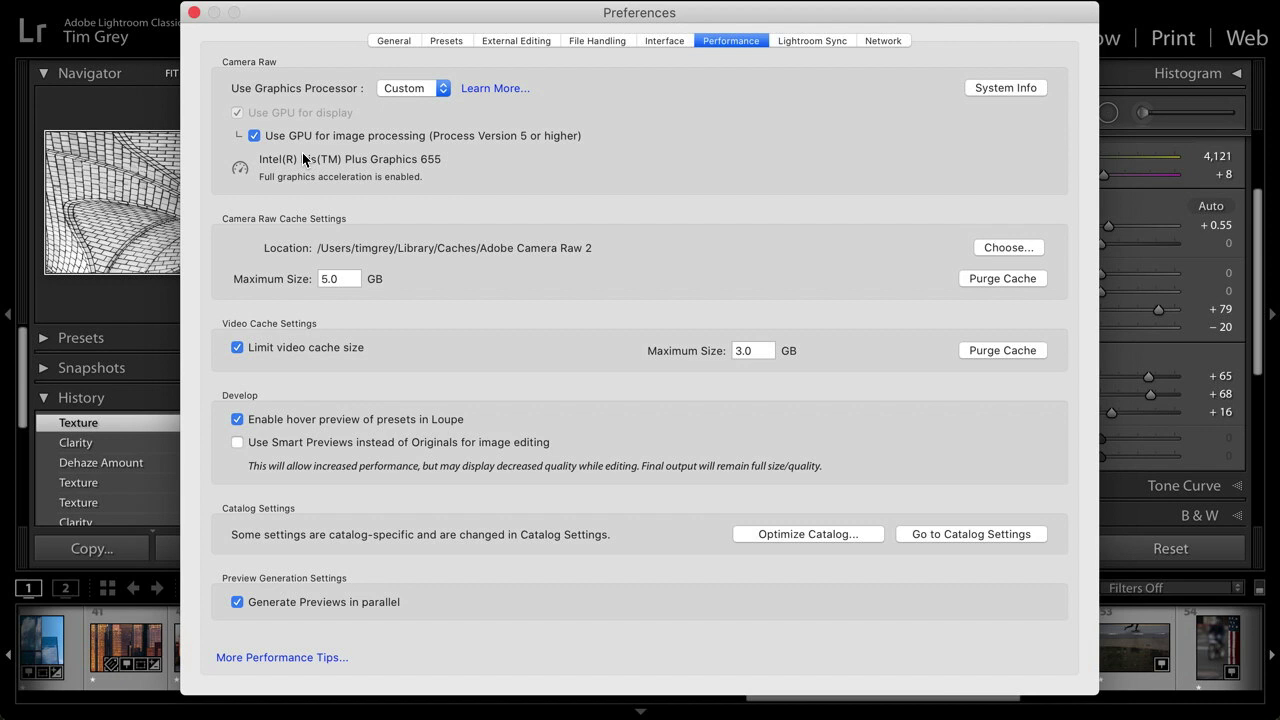
{"action": "left_click", "coordinate": [194, 12]}
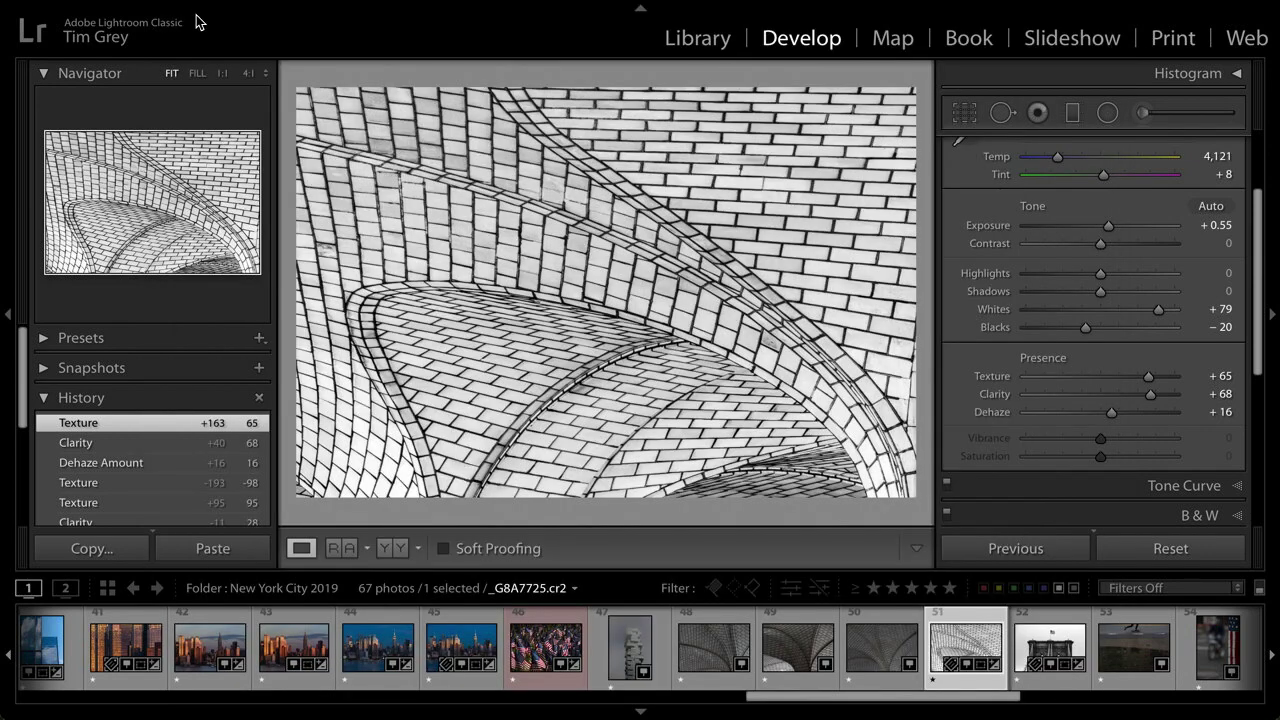
- Show the Previous Import photos in the Library and assign a red color label to all of them
{"action": "left_click", "coordinate": [698, 40]}
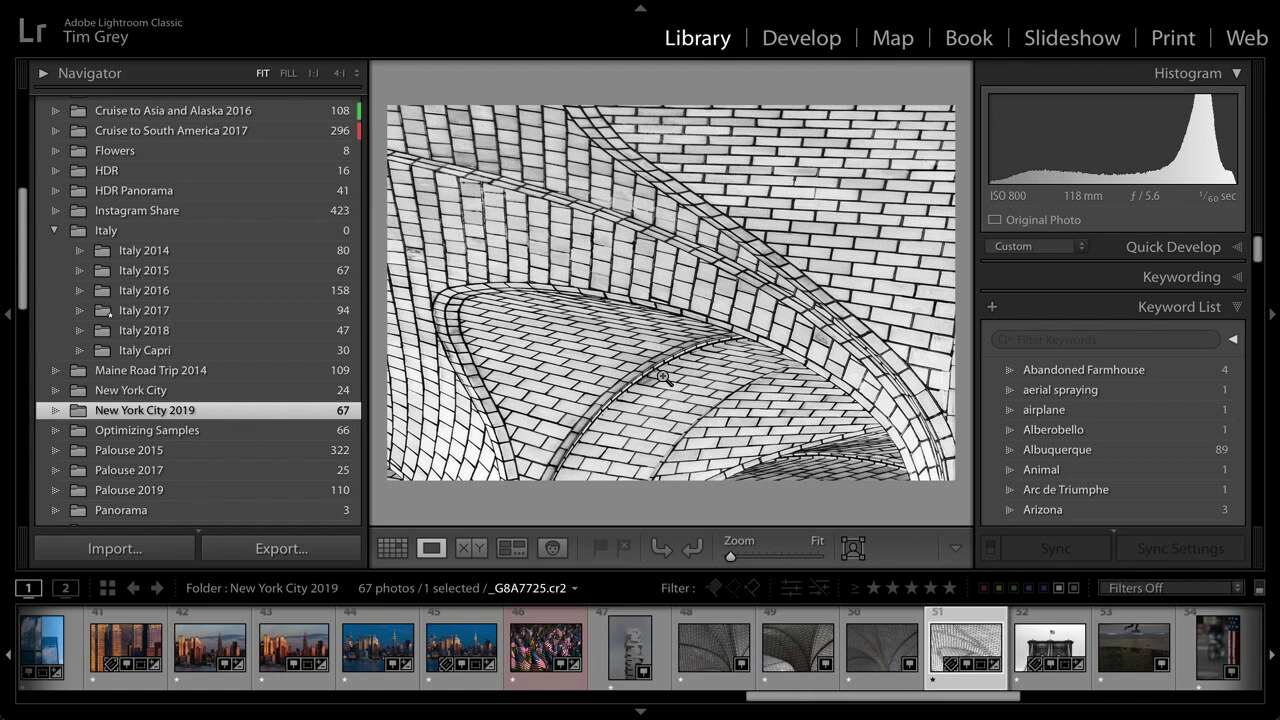
{"action": "scroll", "coordinate": [260, 300], "scroll_direction": "up", "scroll_amount": 5}
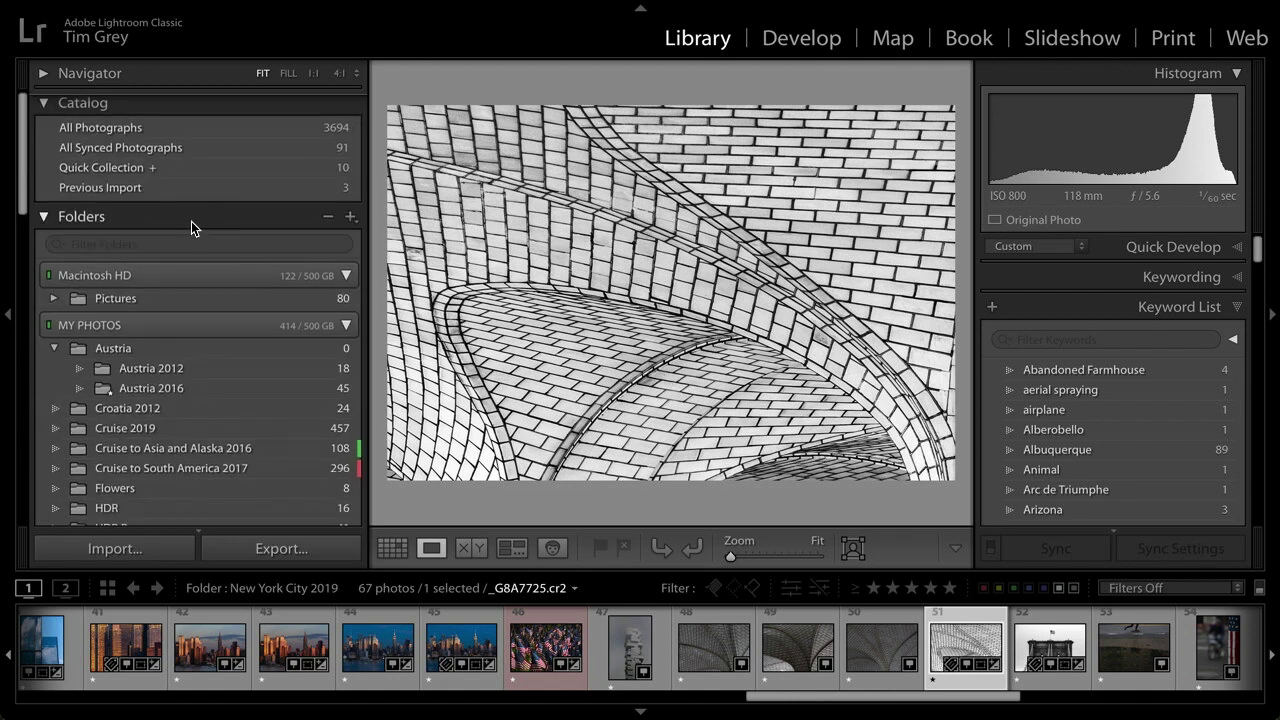
{"action": "left_click", "coordinate": [137, 190]}
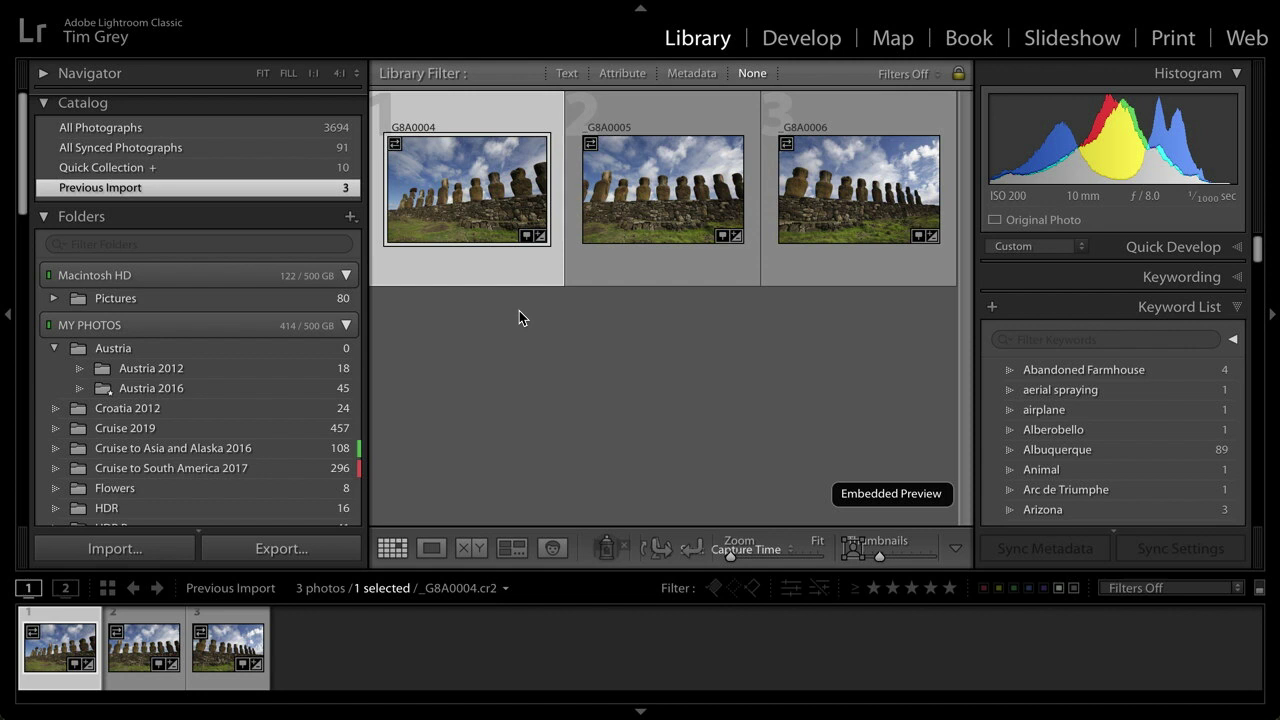
{"action": "key", "text": "super+a"}
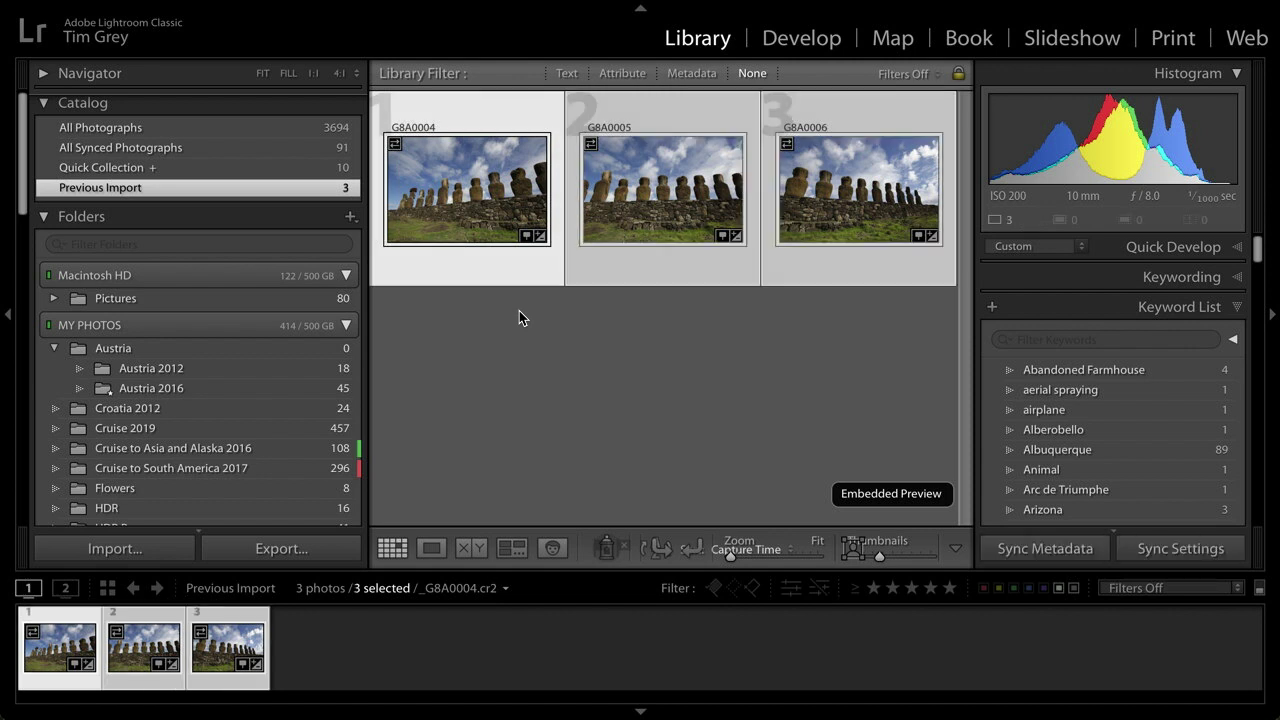
{"action": "key", "text": "6"}
{"action": "left_click", "coordinate": [549, 345]}
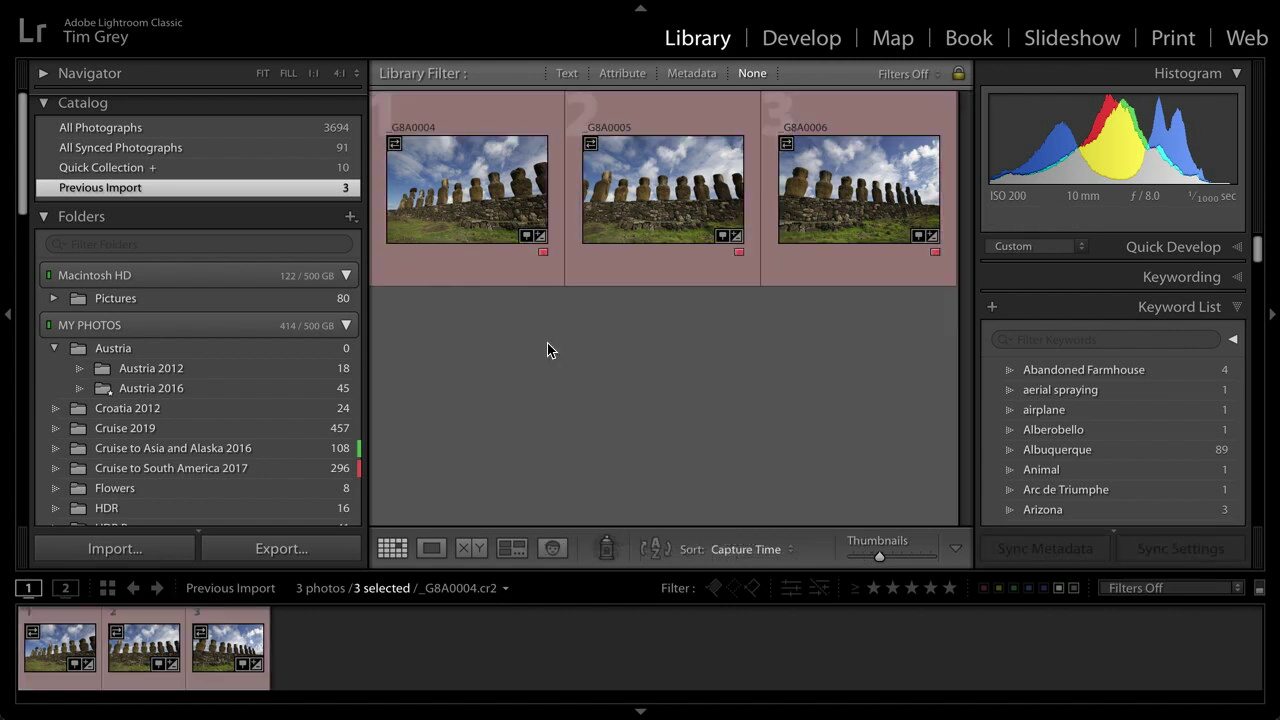
- Show the Cruise to South America 2017 folder and assign a red color label to it
{"action": "mouse_move", "coordinate": [840, 266]}
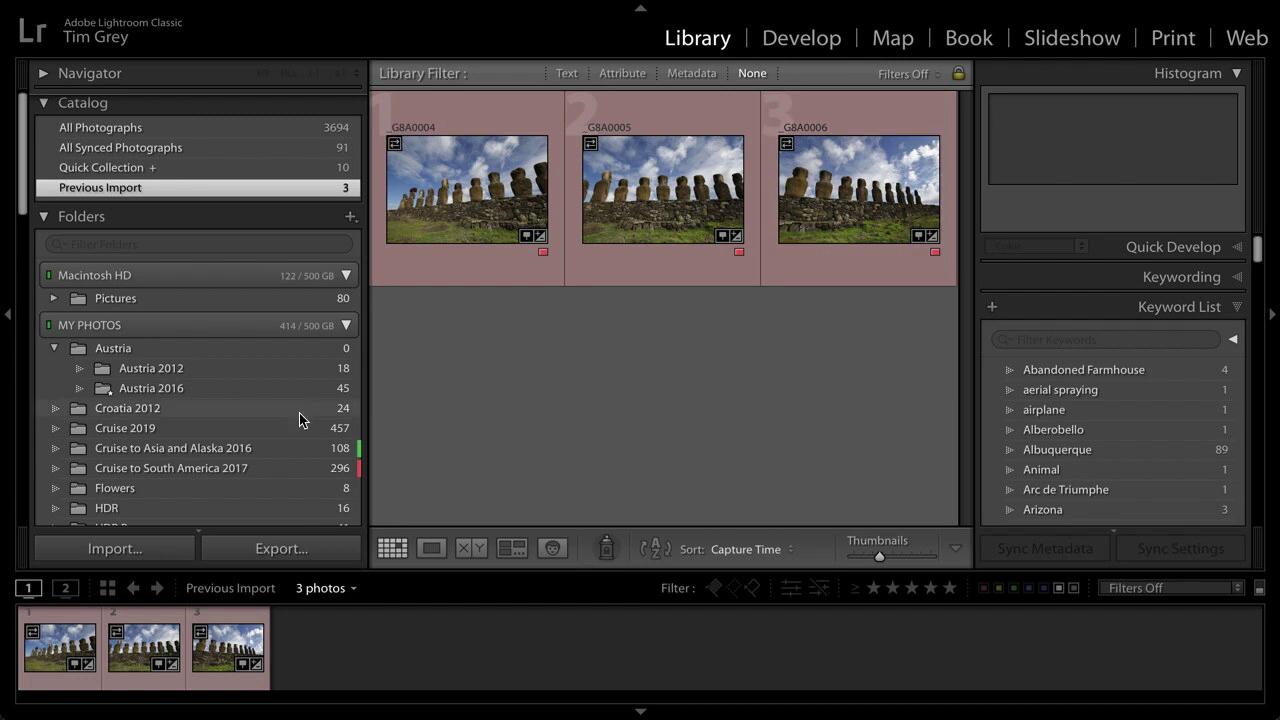
{"action": "left_click", "coordinate": [191, 470]}
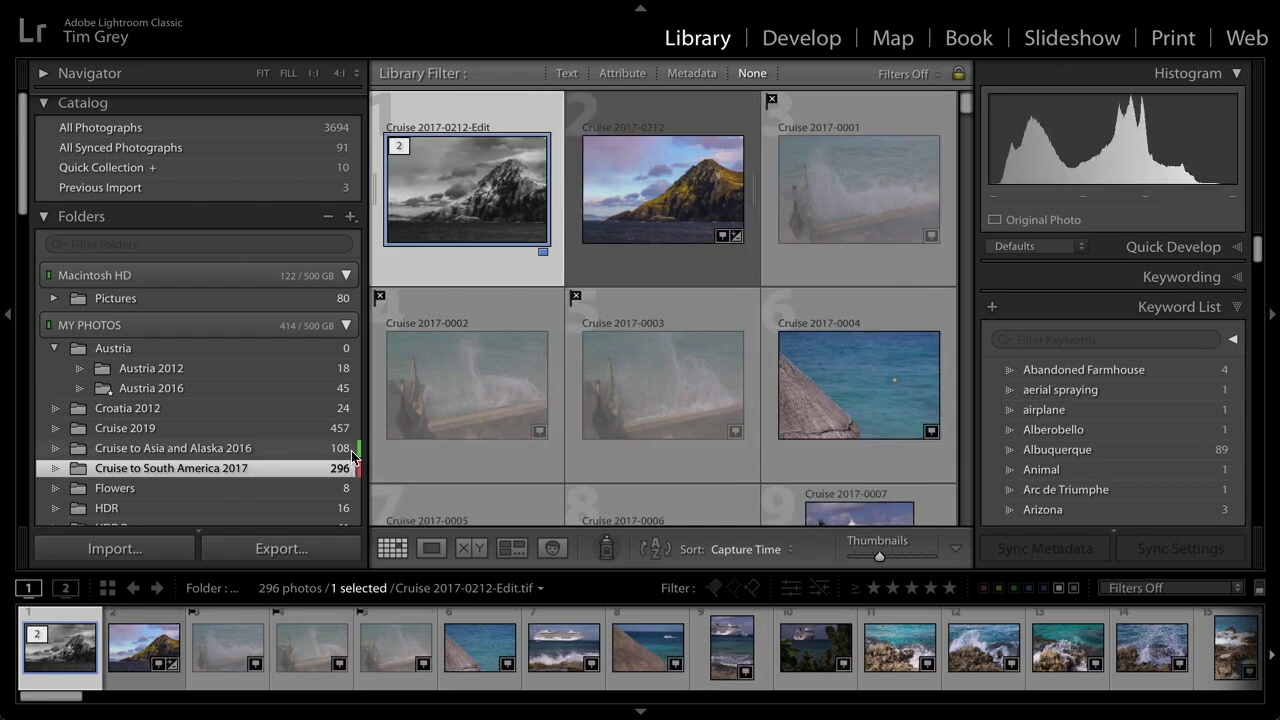
{"action": "right_click", "coordinate": [233, 476]}
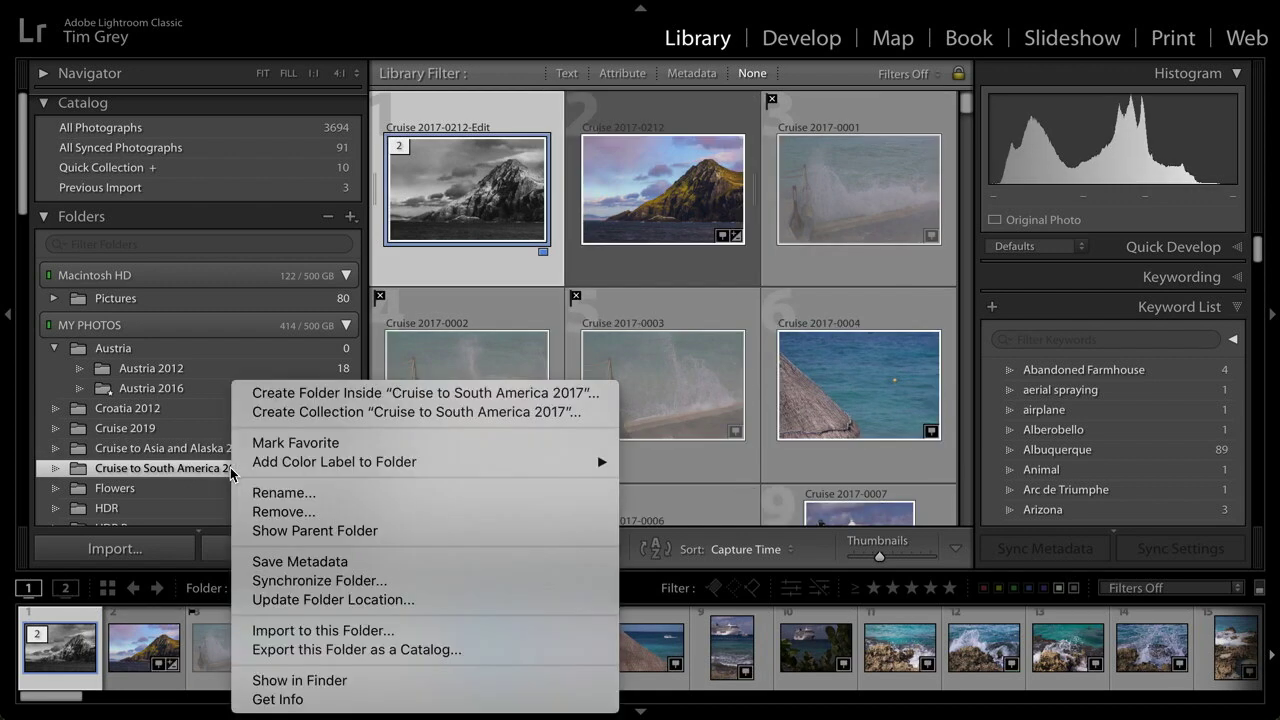
{"action": "mouse_move", "coordinate": [370, 465]}
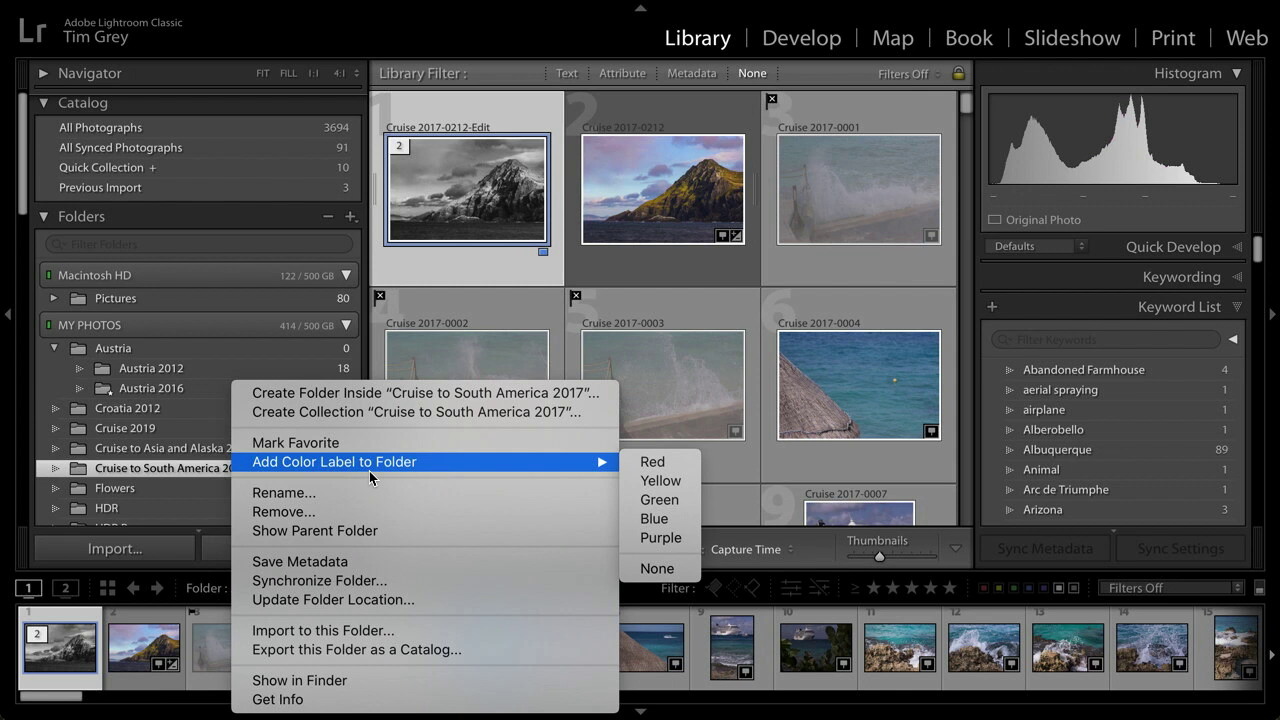
{"action": "left_click", "coordinate": [684, 464]}
- Show the Cruise to Asia and Alaska 2016 folder, and assign a red color label to the Water Favorites collection
{"action": "left_click", "coordinate": [181, 451]}
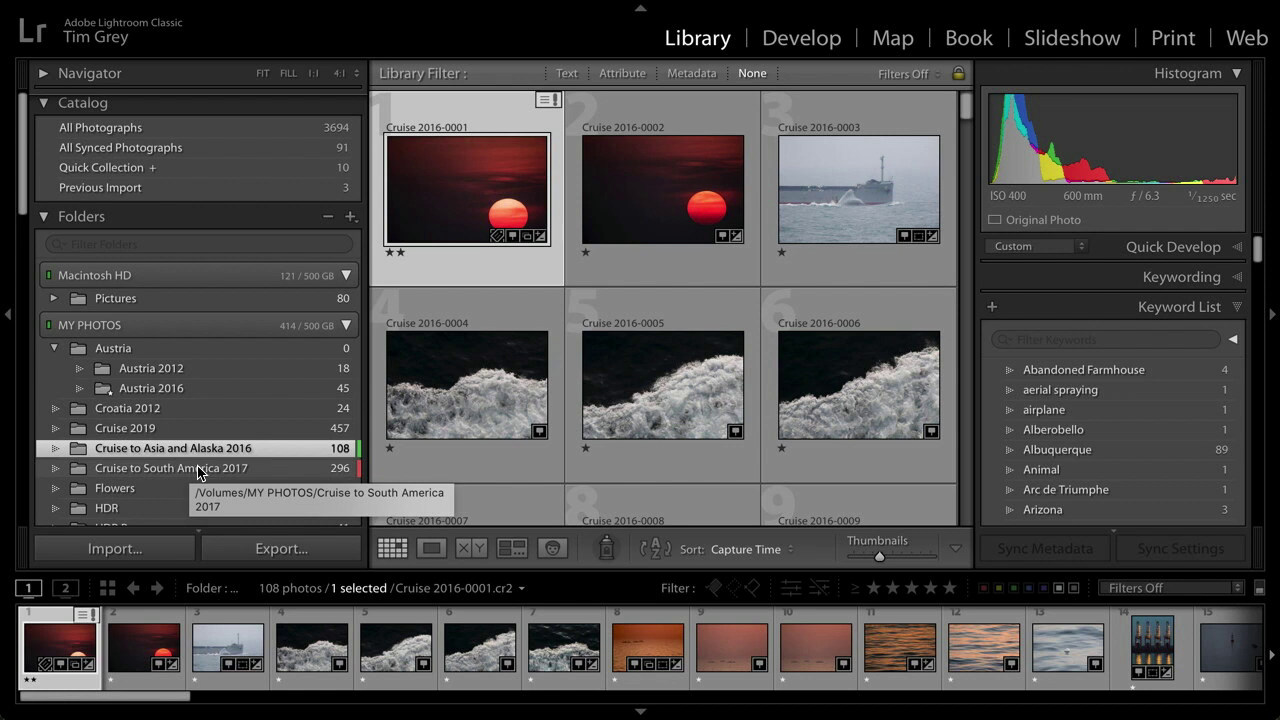
{"action": "scroll", "coordinate": [232, 451], "scroll_direction": "down", "scroll_amount": 1}
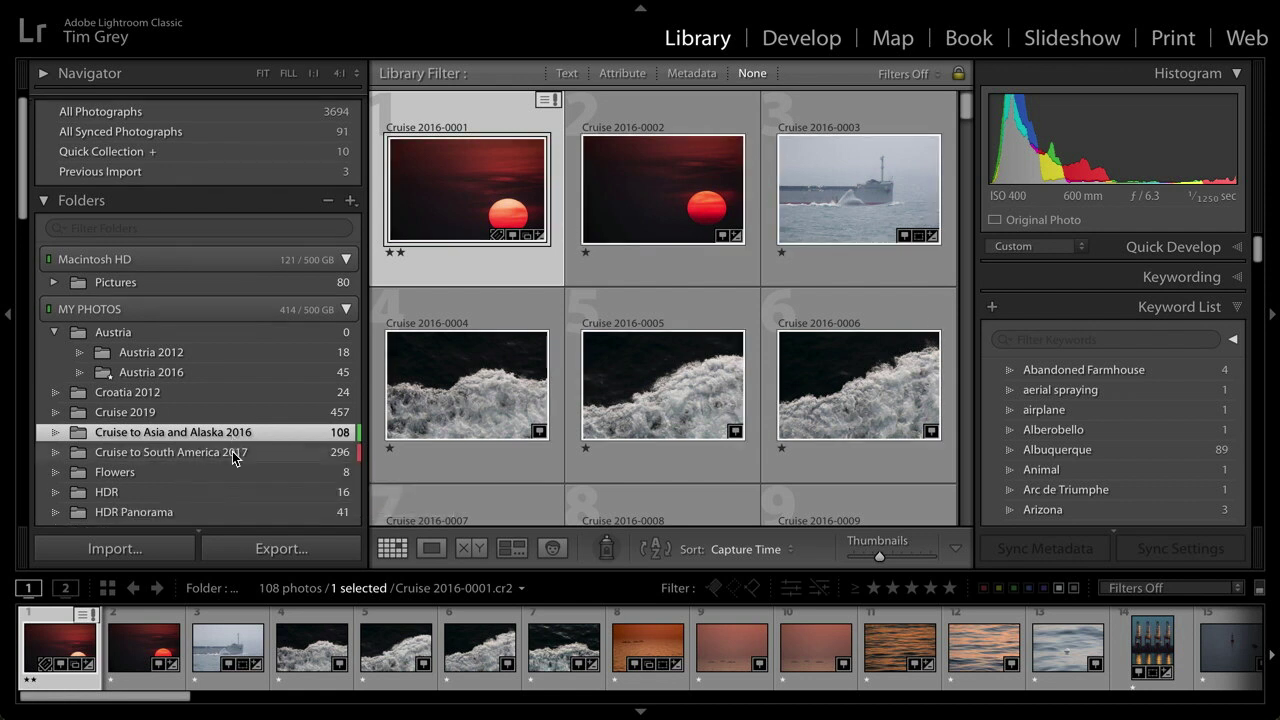
{"action": "scroll", "coordinate": [231, 451], "scroll_direction": "down", "scroll_amount": 10}
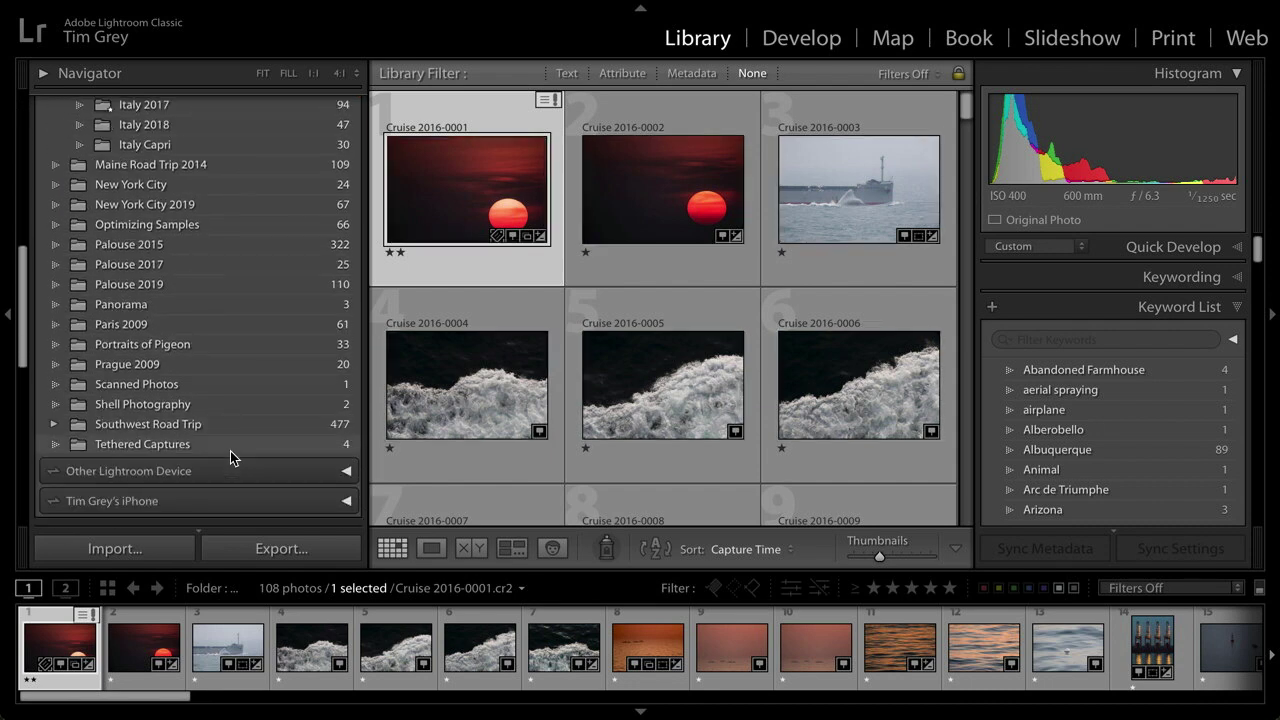
{"action": "scroll", "coordinate": [230, 451], "scroll_direction": "down", "scroll_amount": 6}
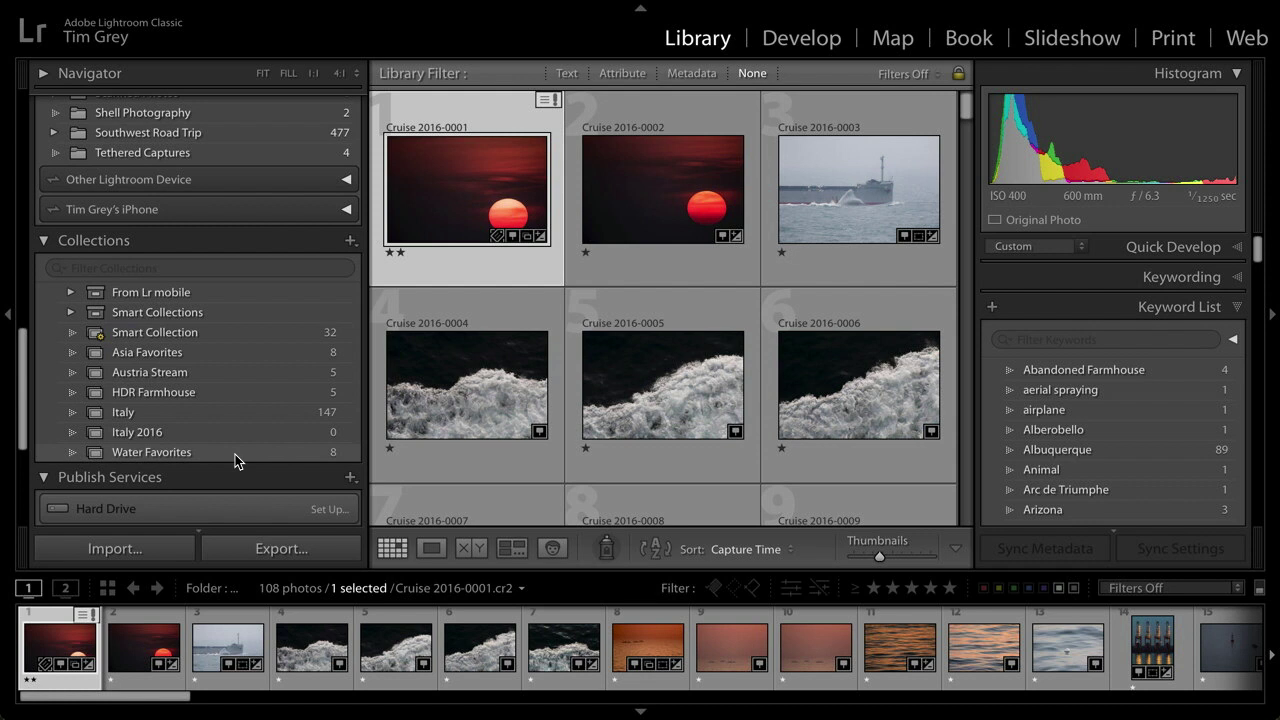
{"action": "right_click", "coordinate": [164, 458]}
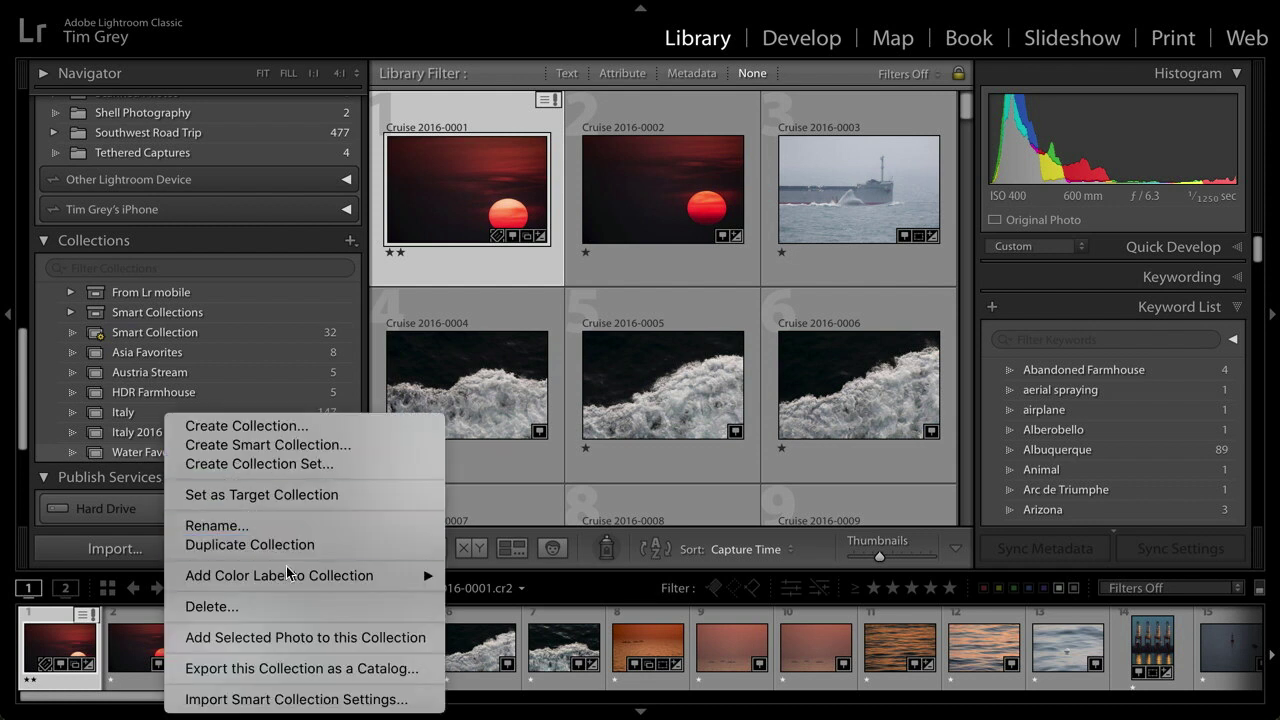
{"action": "mouse_move", "coordinate": [300, 577]}
{"action": "left_click", "coordinate": [480, 577]}
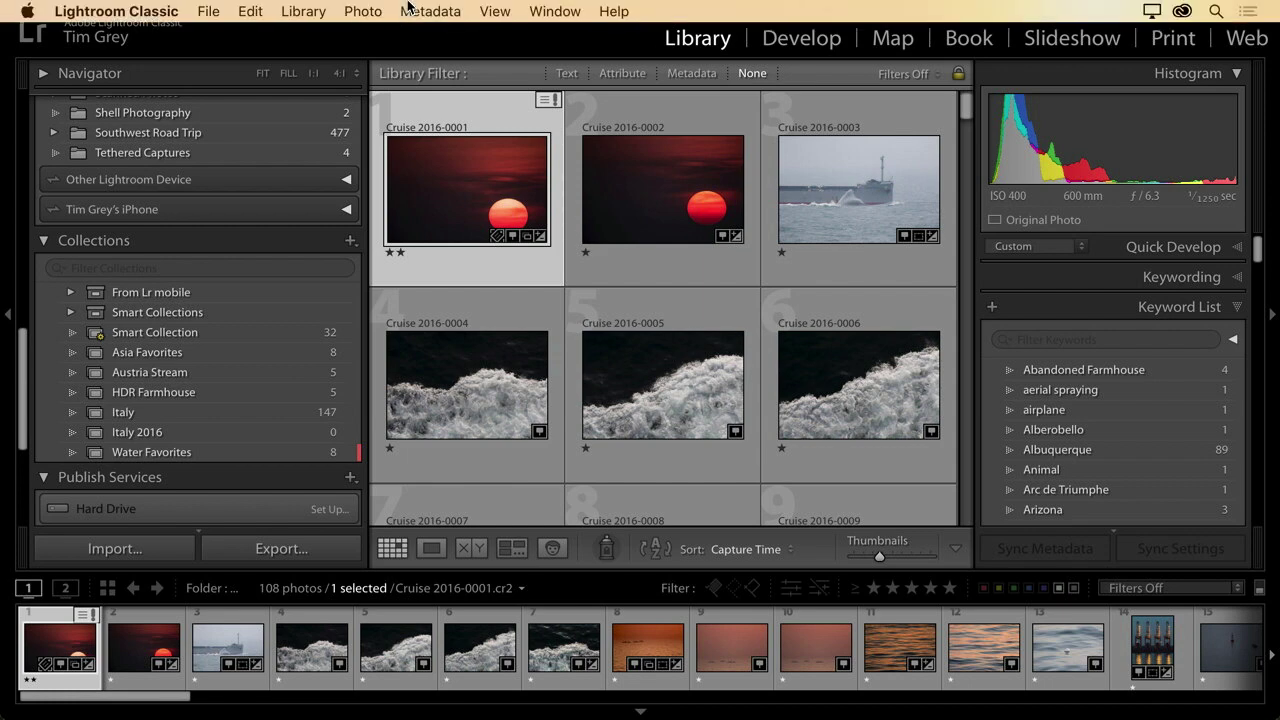
- Open the color label set for editing, view the Bridge Default preset's image label names, and return to the Lightroom Default preset
{"action": "left_click", "coordinate": [431, 12]}
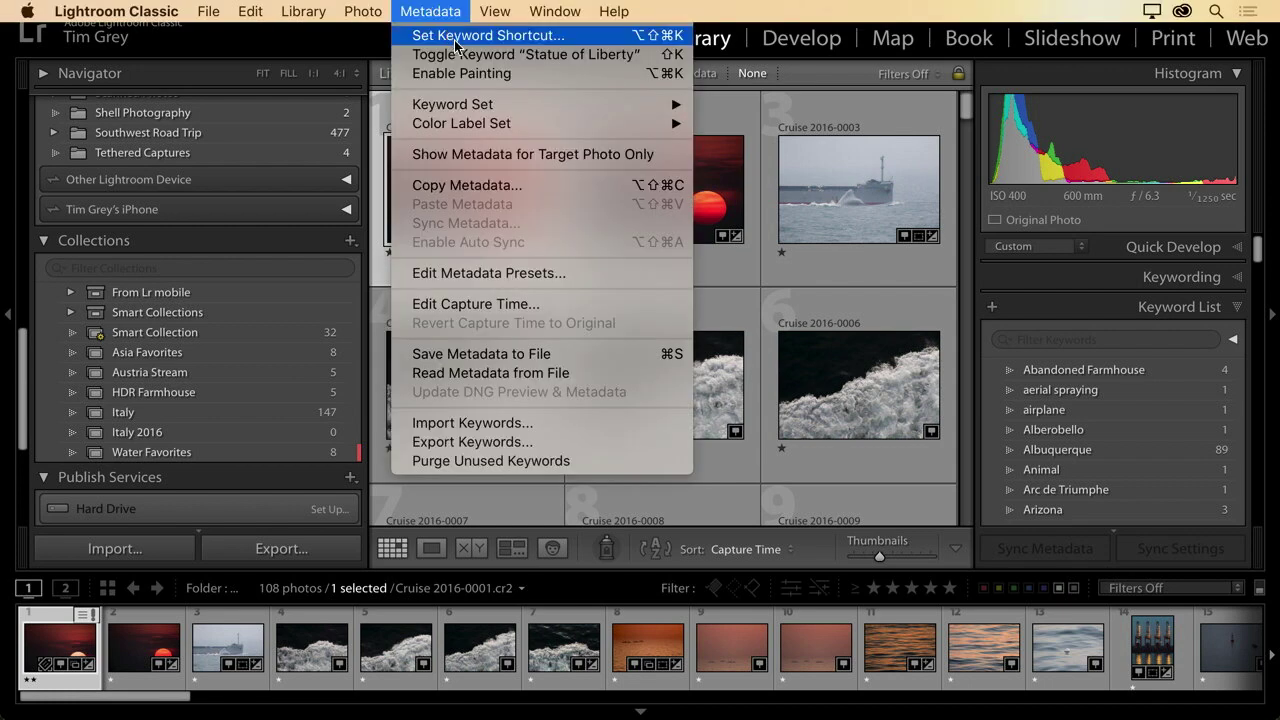
{"action": "mouse_move", "coordinate": [567, 124]}
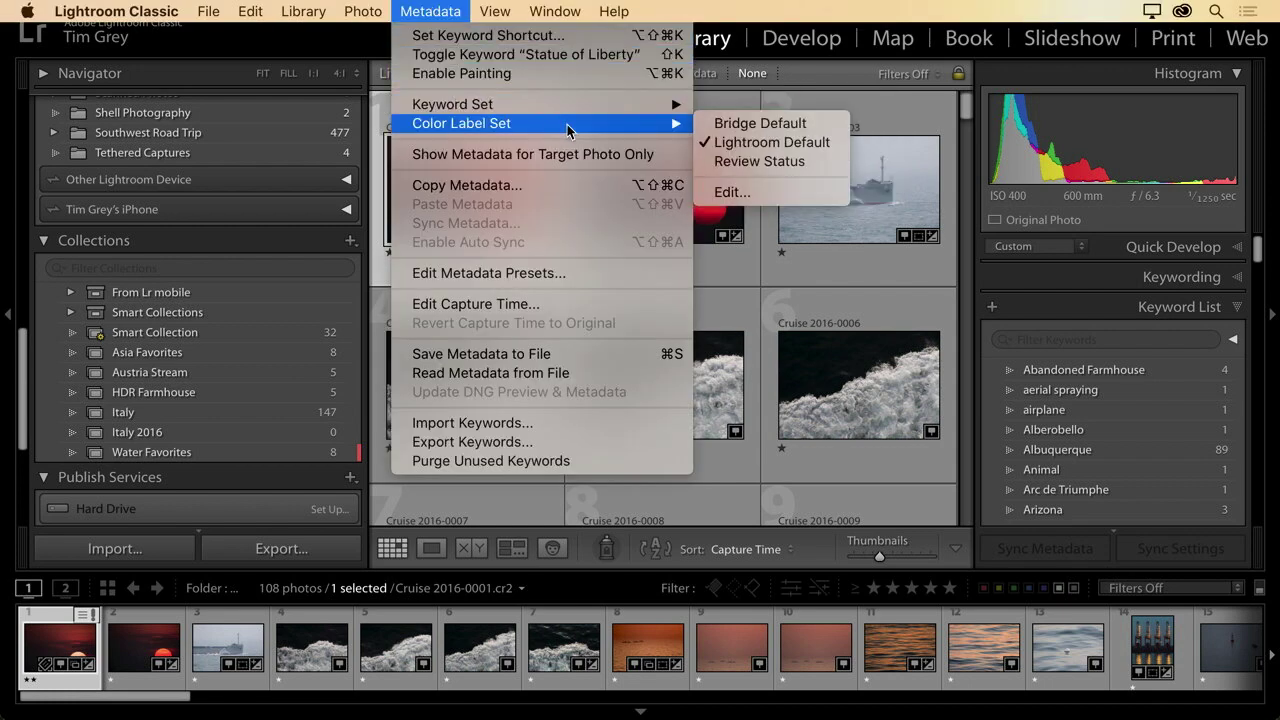
{"action": "left_click", "coordinate": [776, 197]}
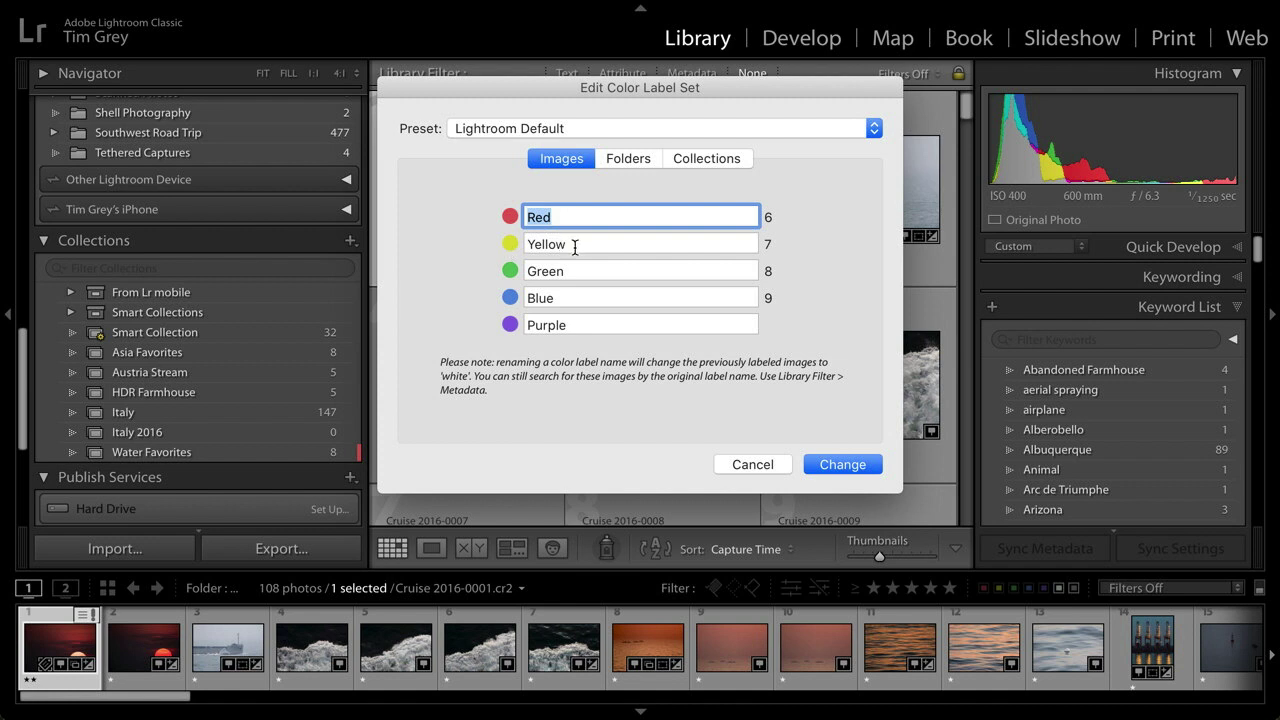
{"action": "left_click", "coordinate": [500, 128]}
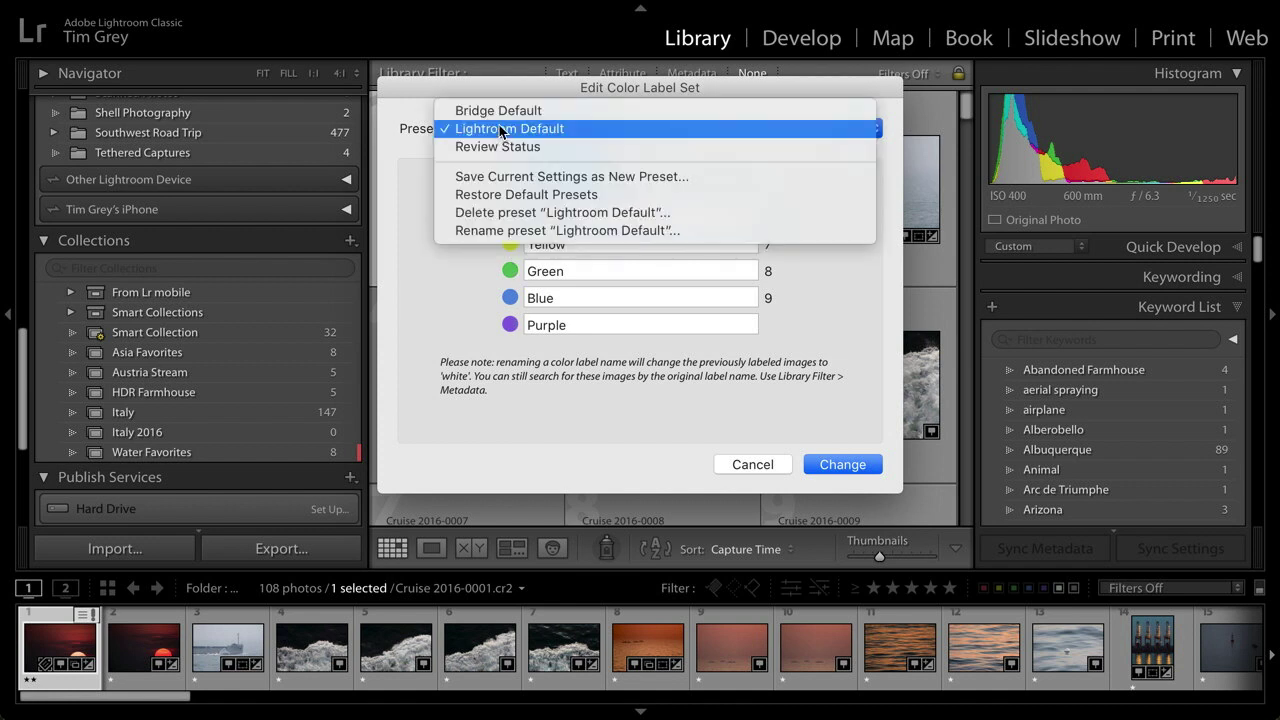
{"action": "left_click", "coordinate": [501, 113]}
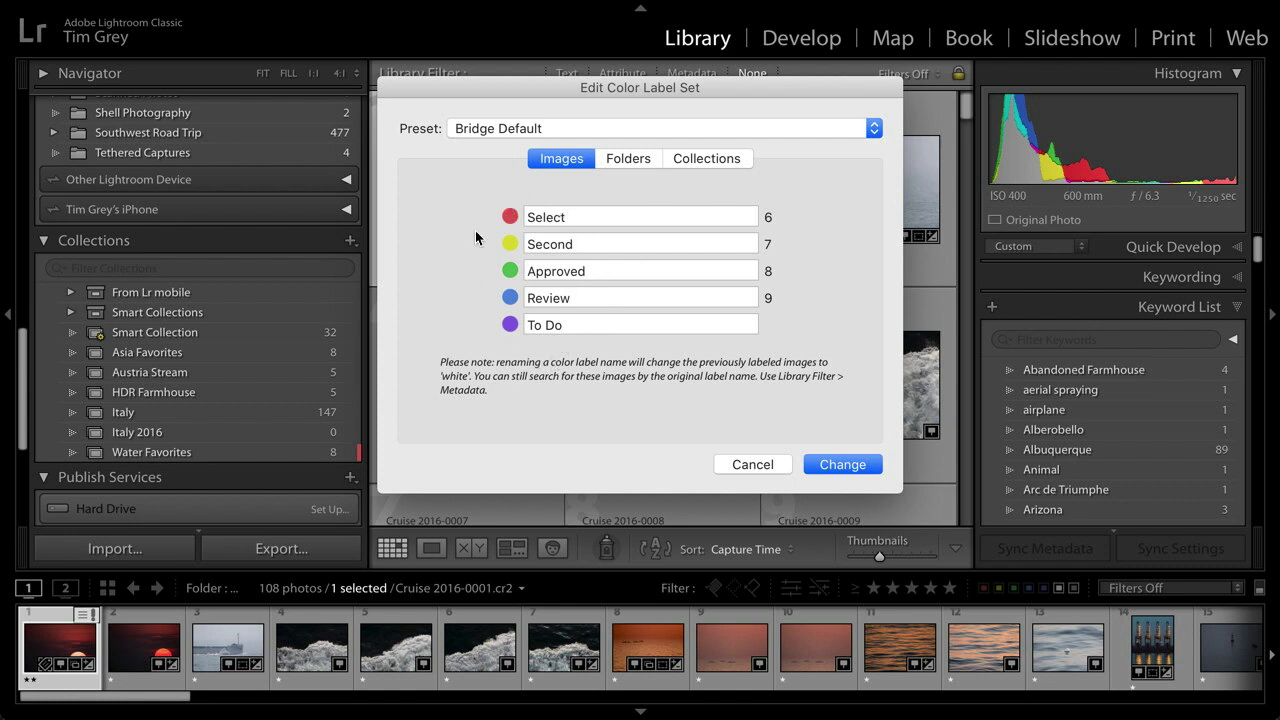
{"action": "left_click", "coordinate": [490, 128]}
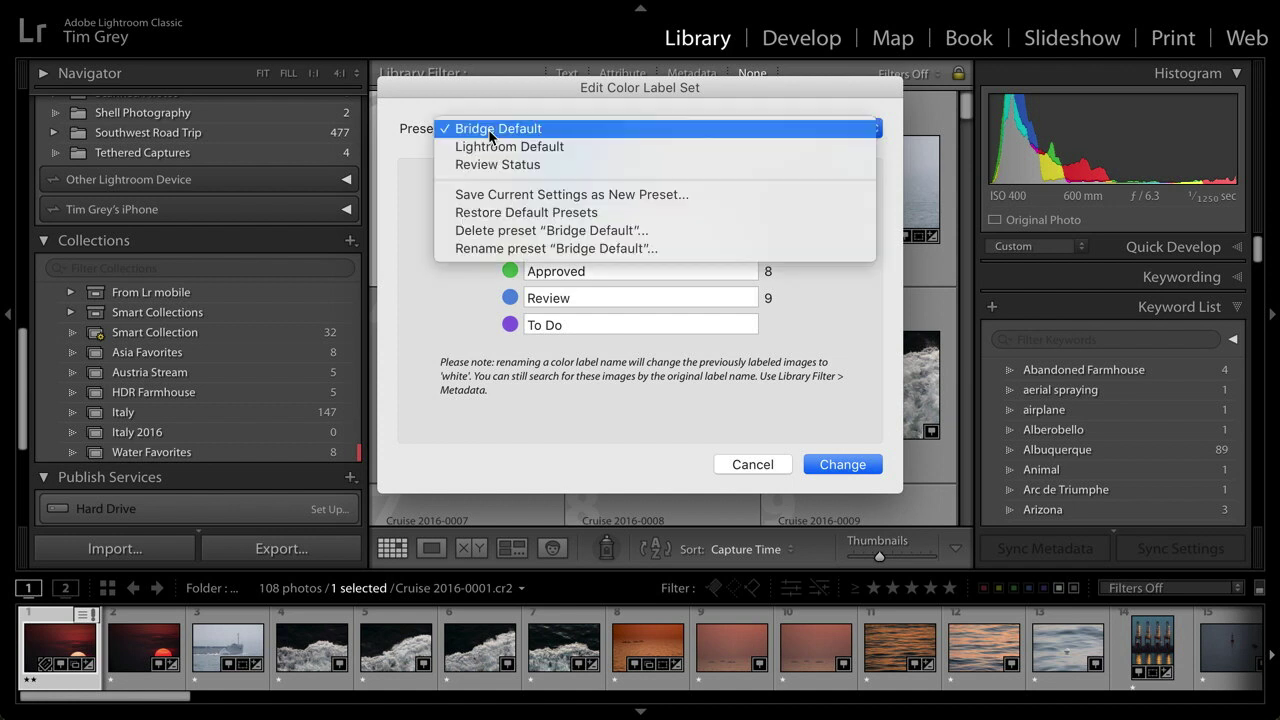
{"action": "left_click", "coordinate": [488, 145]}
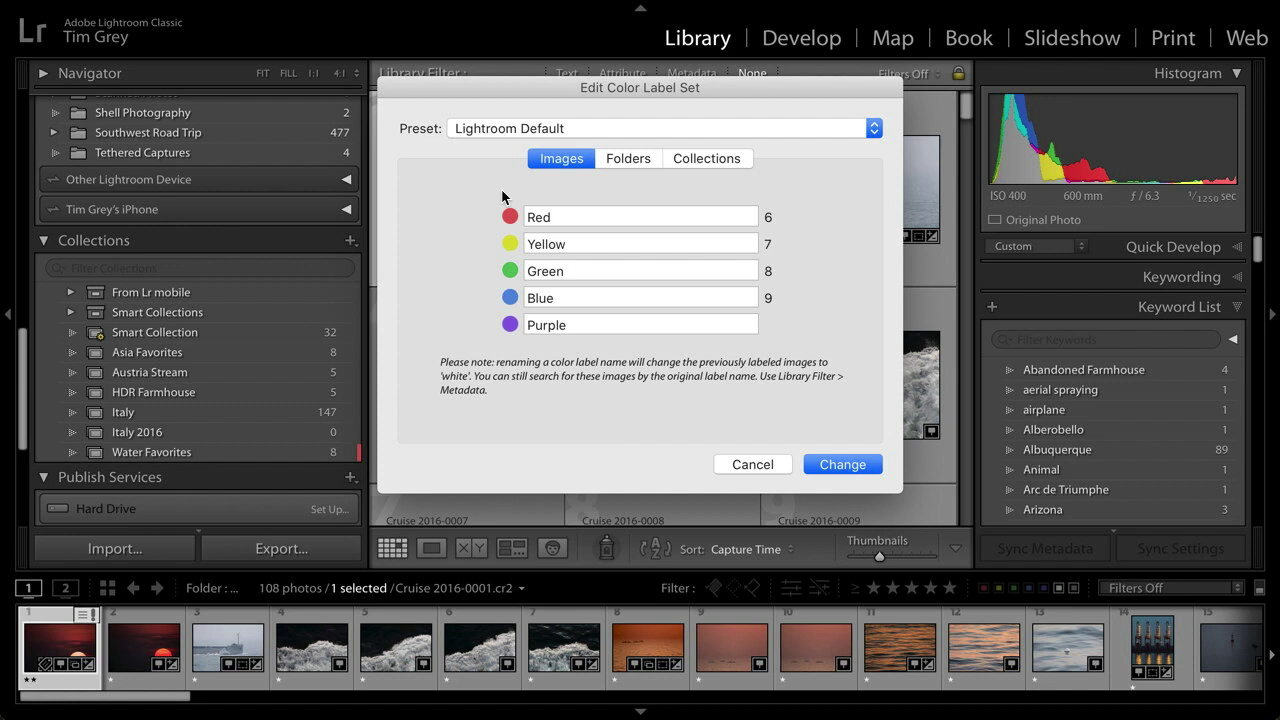
- Compare the Lightroom Default label names for folders, collections and images, and close the label set editor without saving changes
{"action": "left_click", "coordinate": [624, 162]}
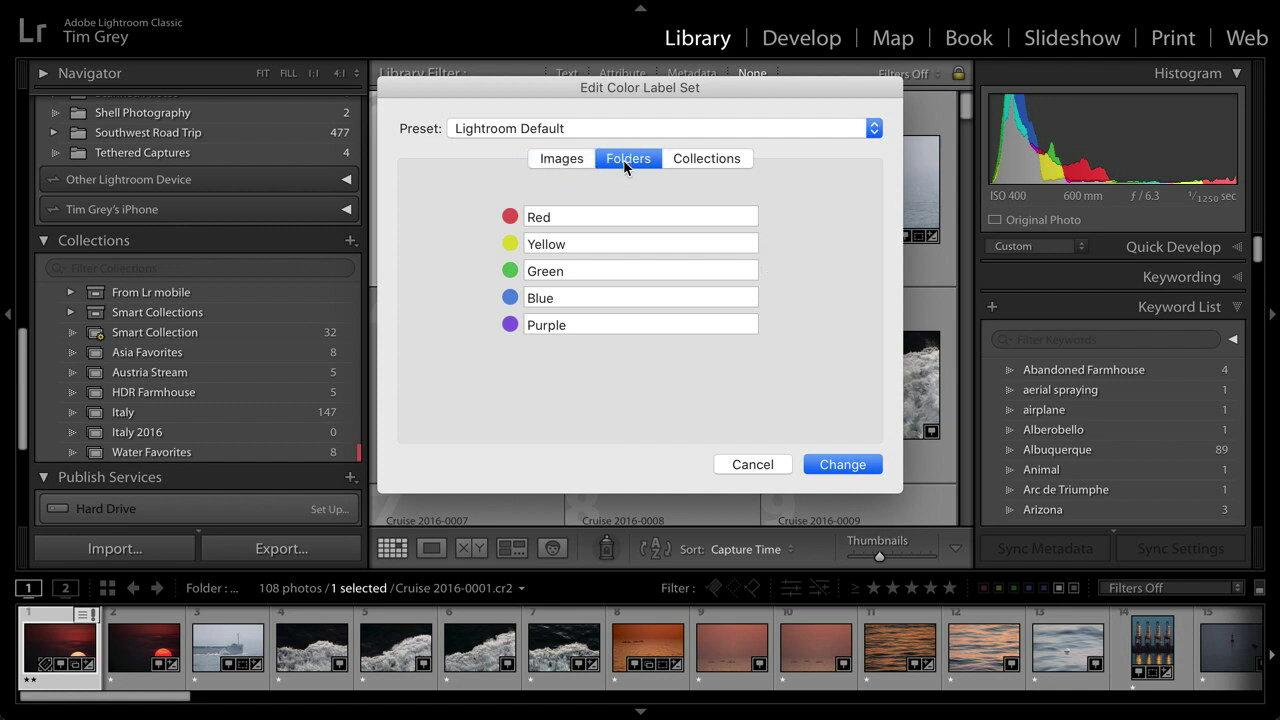
{"action": "left_click", "coordinate": [700, 163]}
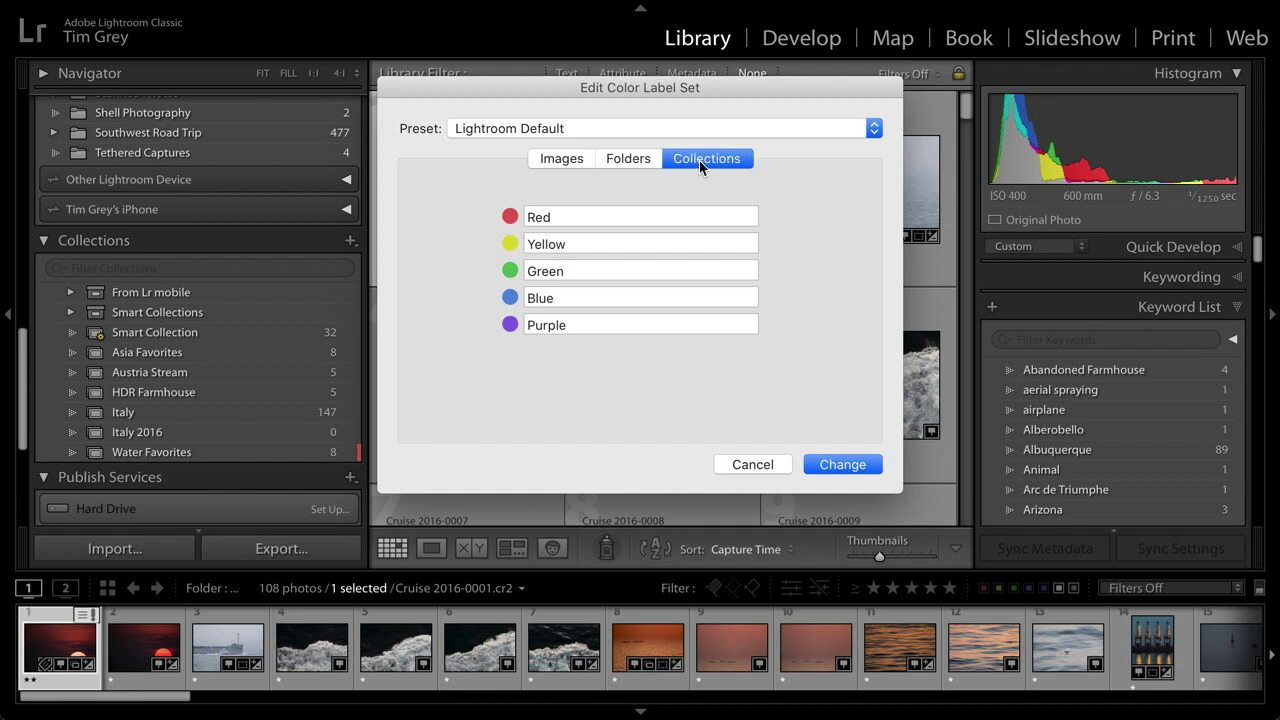
{"action": "left_click", "coordinate": [637, 158]}
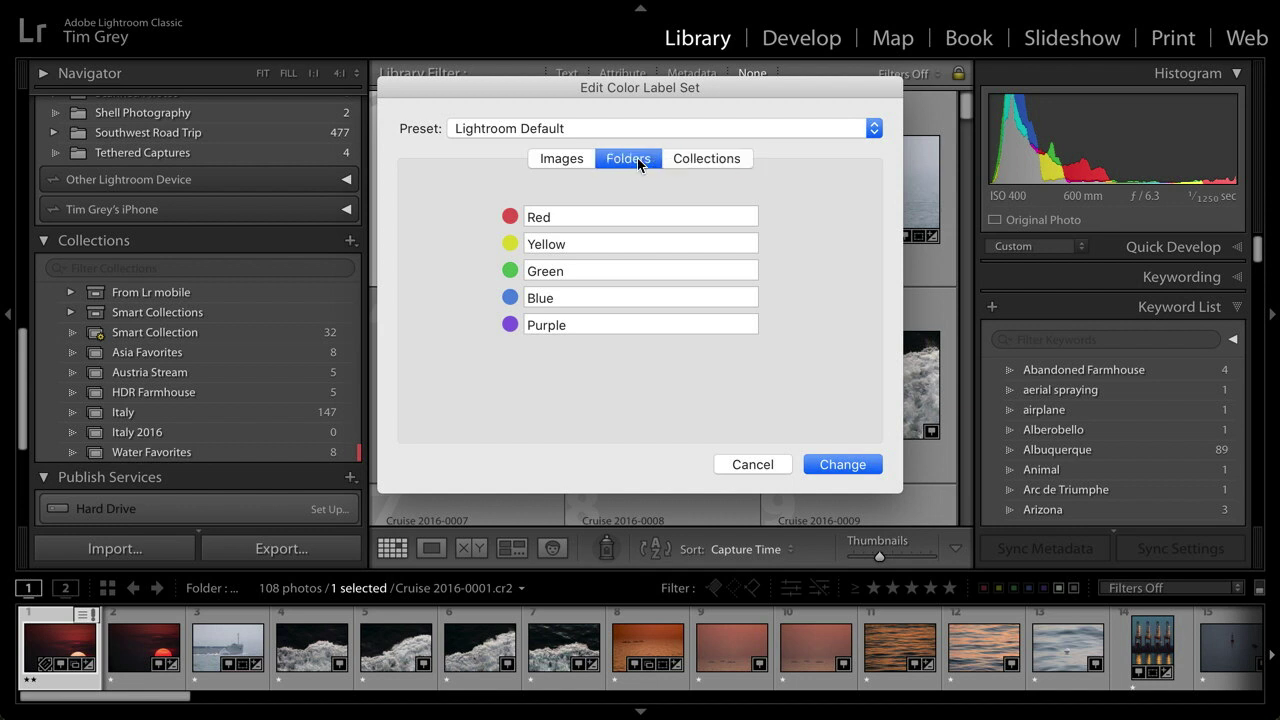
{"action": "left_click", "coordinate": [573, 162]}
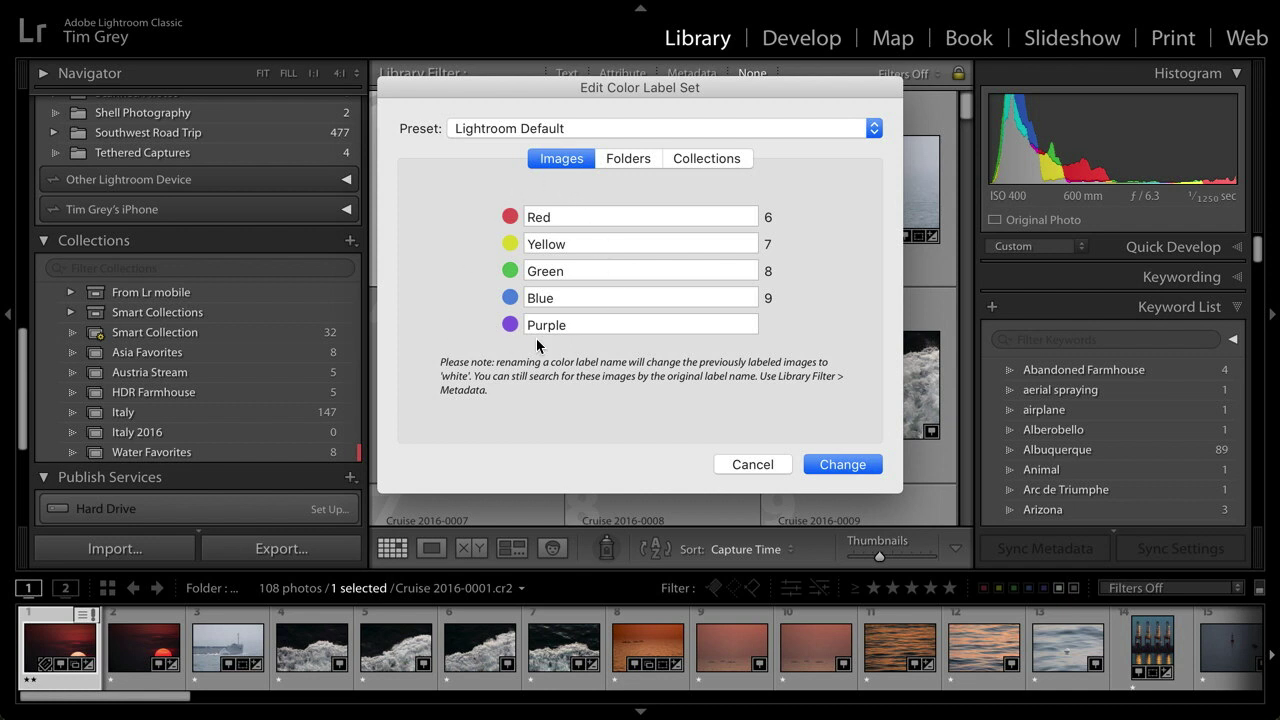
{"action": "left_click", "coordinate": [628, 158]}
{"action": "left_click", "coordinate": [700, 161]}
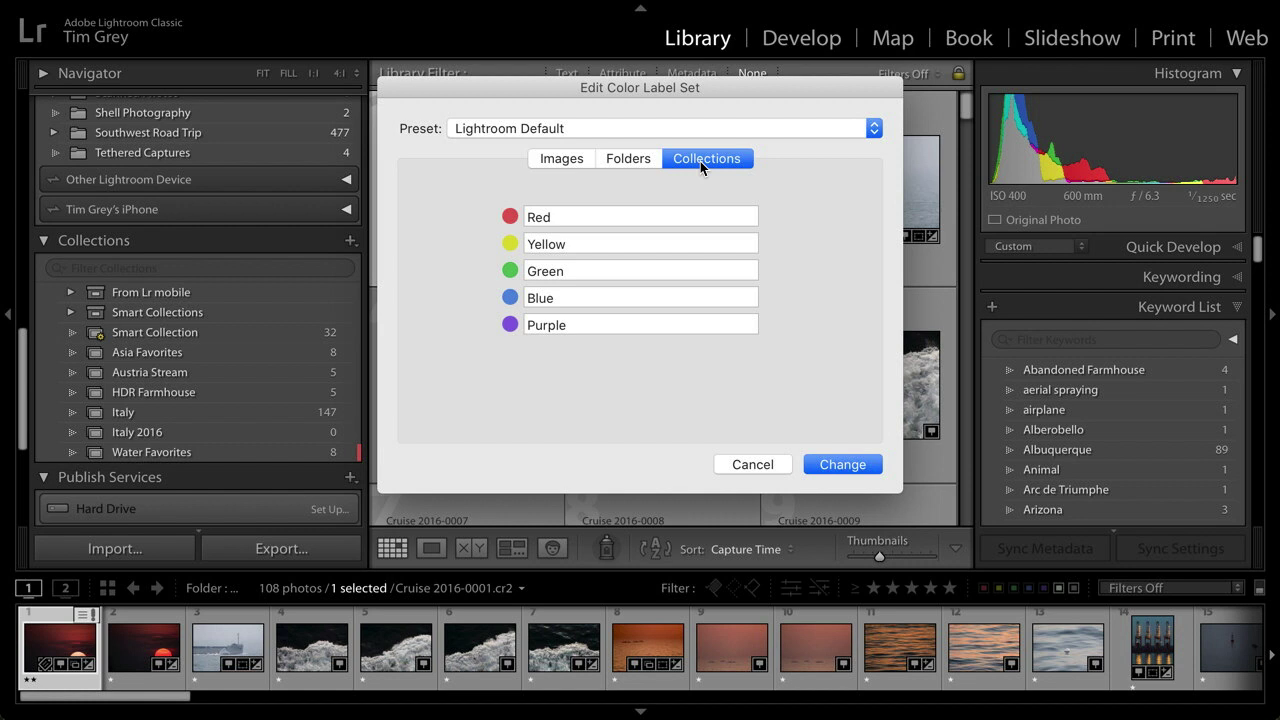
{"action": "left_click", "coordinate": [640, 161]}
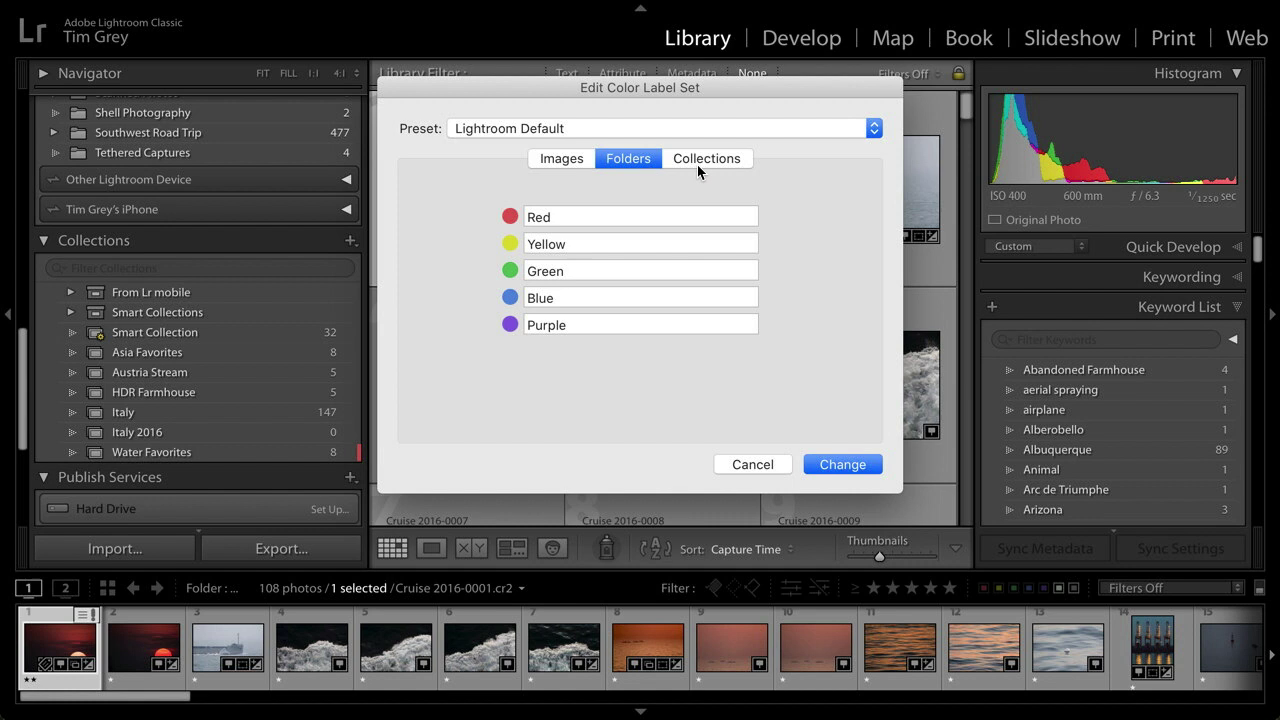
{"action": "left_click", "coordinate": [633, 159]}
{"action": "left_click_drag", "start_coordinate": [566, 214], "coordinate": [479, 219]}
{"action": "left_click", "coordinate": [752, 462]}
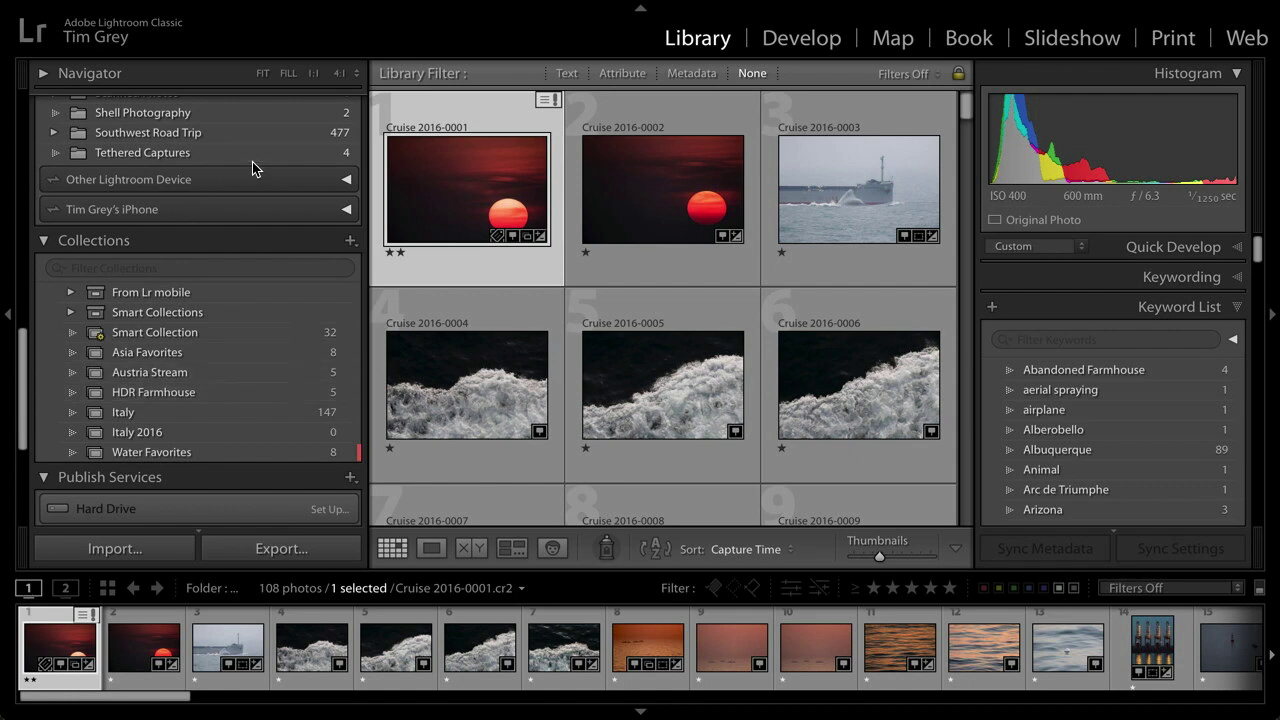
- Show the Palouse 2019 folder, try the red label filter on and off, and filter its photos to one star and higher
{"action": "scroll", "coordinate": [251, 166], "scroll_direction": "up", "scroll_amount": 5}
{"action": "scroll", "coordinate": [248, 198], "scroll_direction": "up", "scroll_amount": 3}
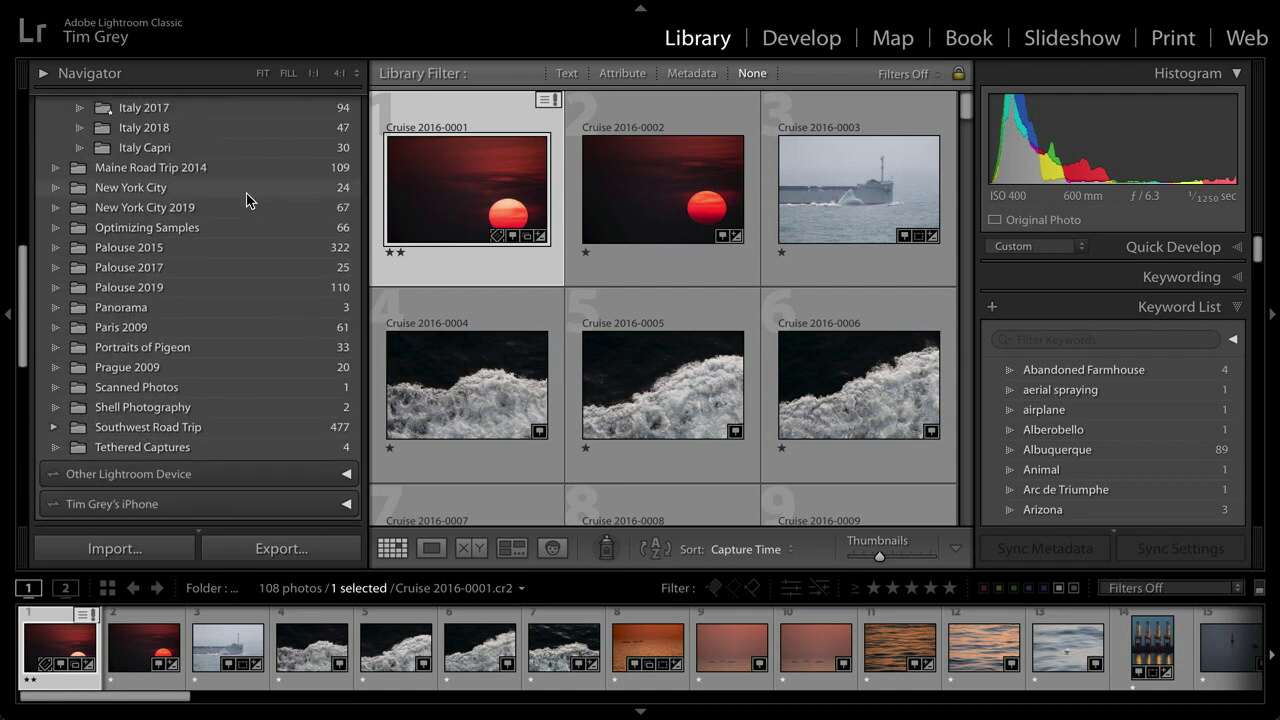
{"action": "left_click", "coordinate": [178, 294]}
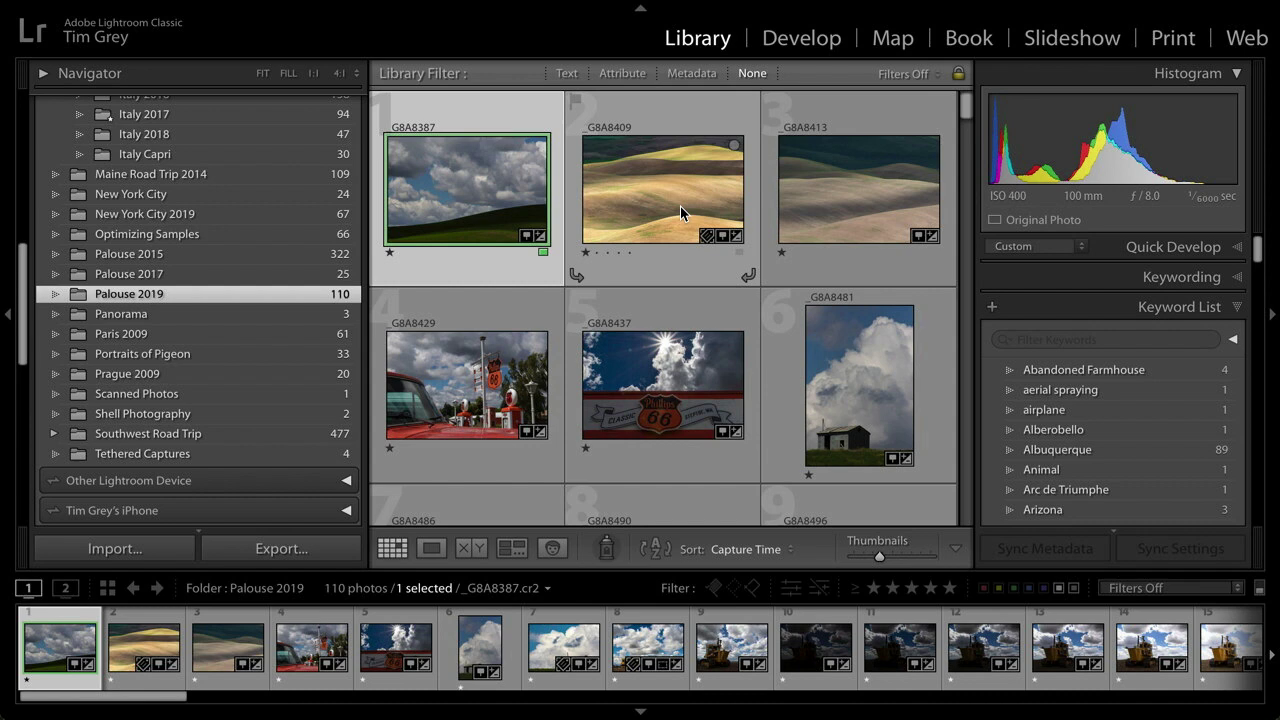
{"action": "left_click", "coordinate": [613, 74]}
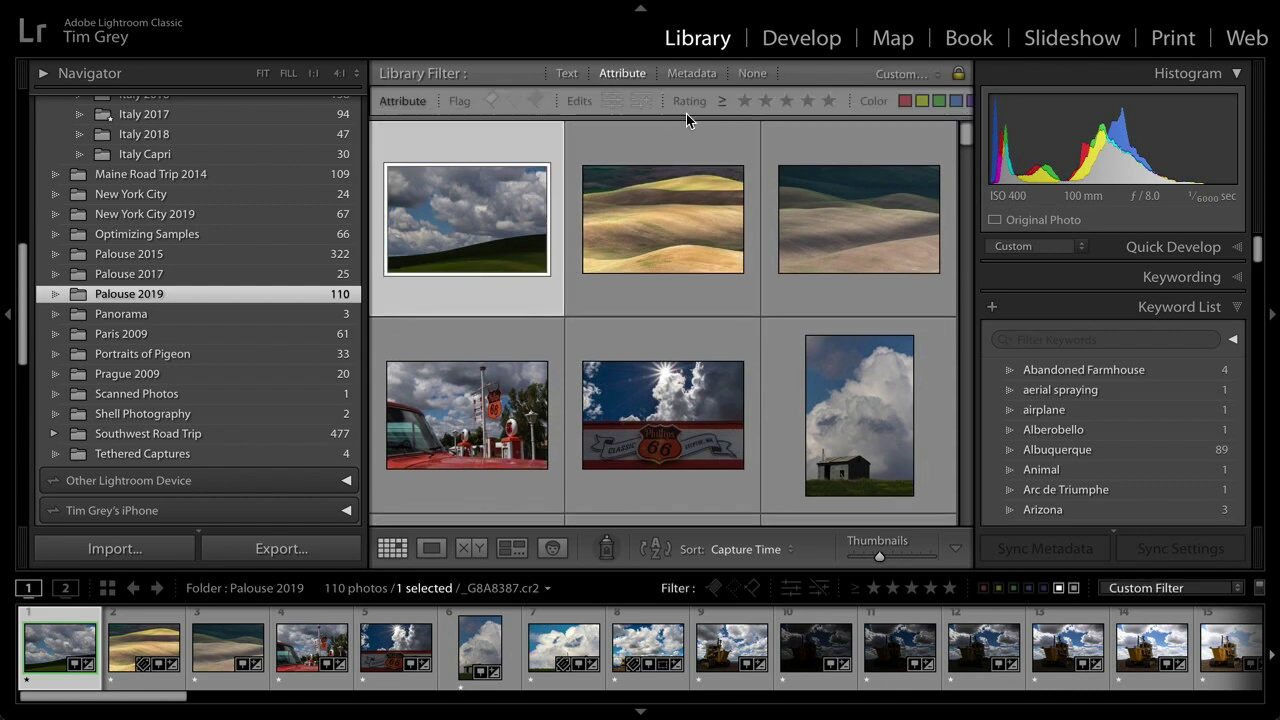
{"action": "left_click", "coordinate": [904, 101]}
{"action": "left_click", "coordinate": [904, 101]}
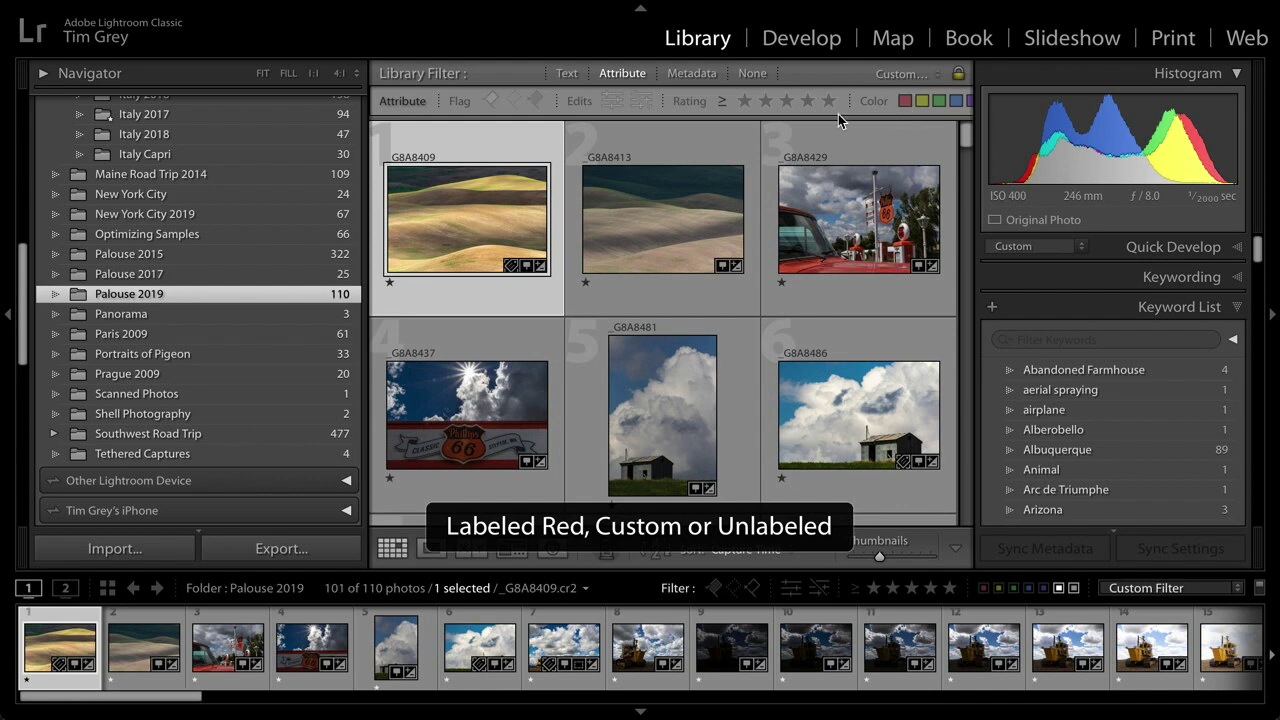
{"action": "left_click", "coordinate": [744, 101]}
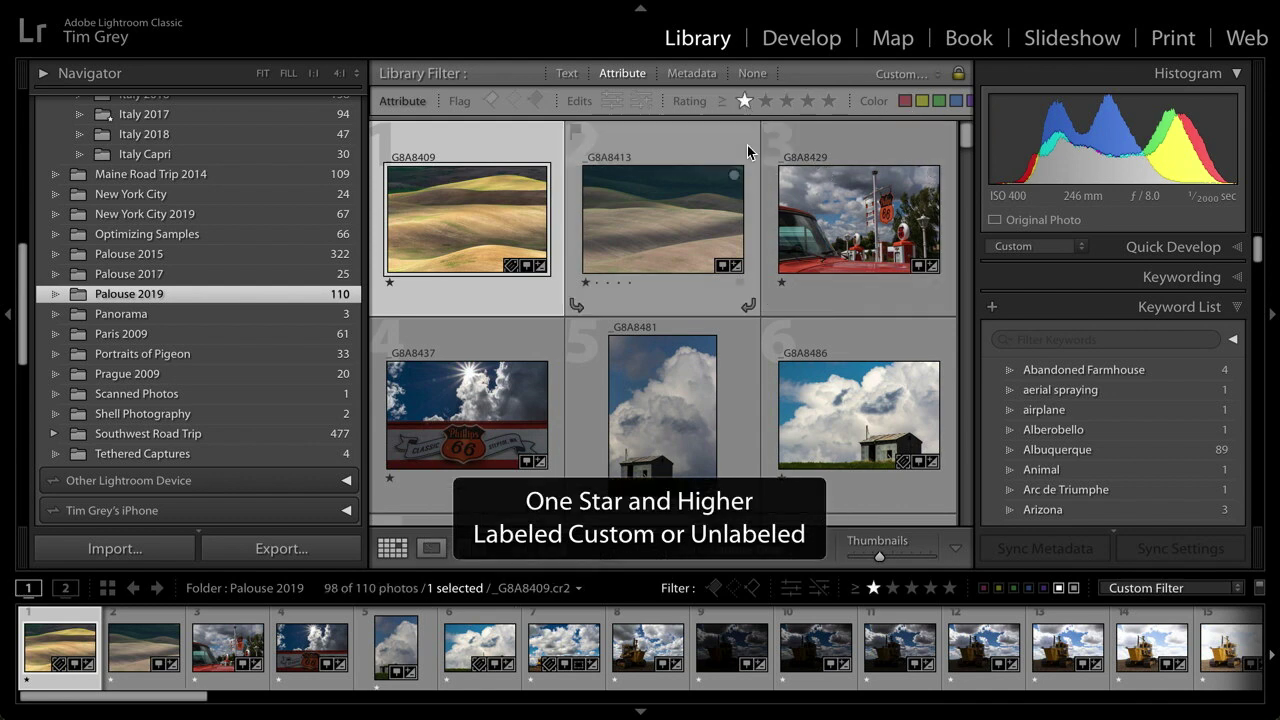
{"action": "left_click", "coordinate": [763, 104]}
{"action": "left_click", "coordinate": [744, 101]}
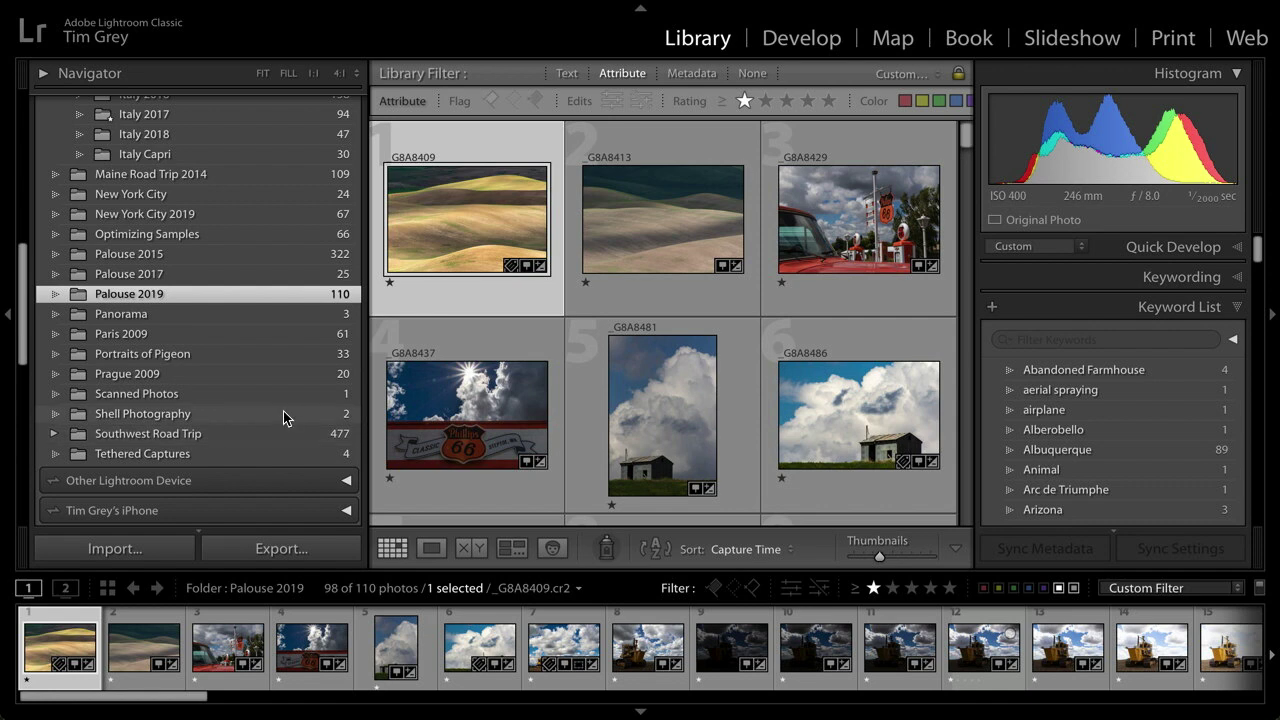
- Show the Previous Import photos with library filters off, and go to the folder that contains the first photo, _G8A0004
{"action": "scroll", "coordinate": [248, 408], "scroll_direction": "up", "scroll_amount": 15}
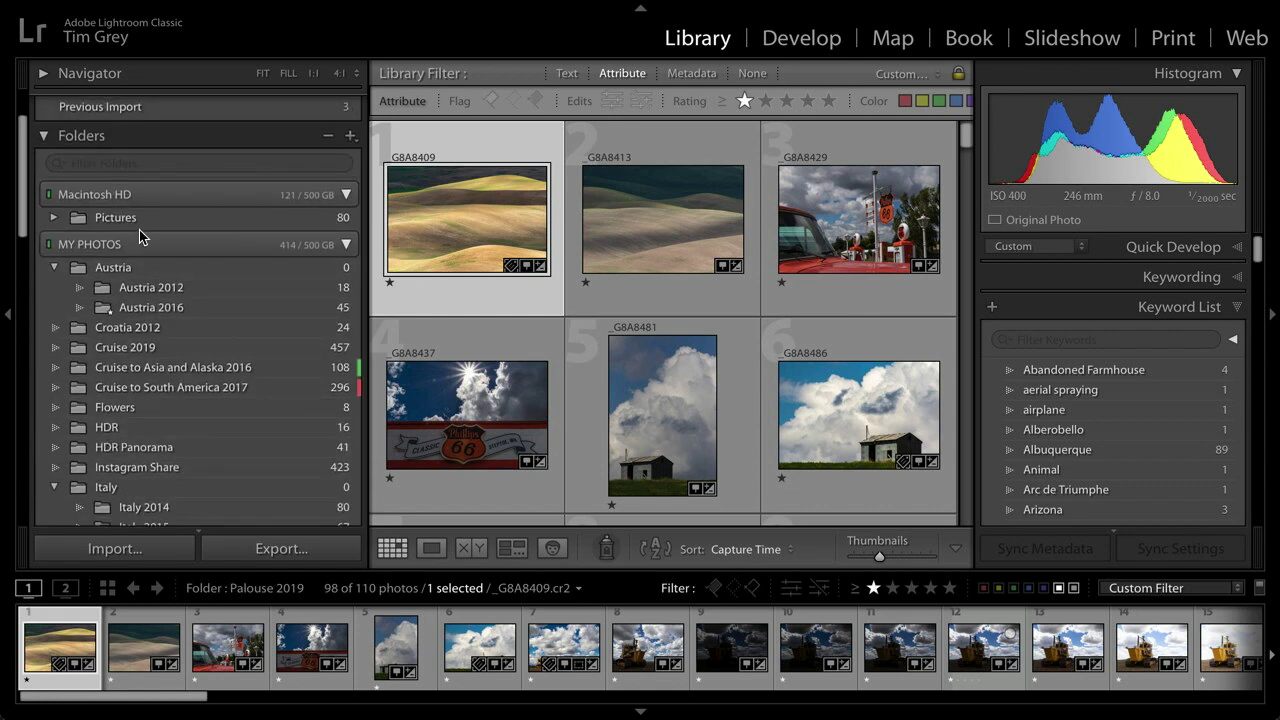
{"action": "scroll", "coordinate": [190, 258], "scroll_direction": "up", "scroll_amount": 3}
{"action": "left_click", "coordinate": [116, 189]}
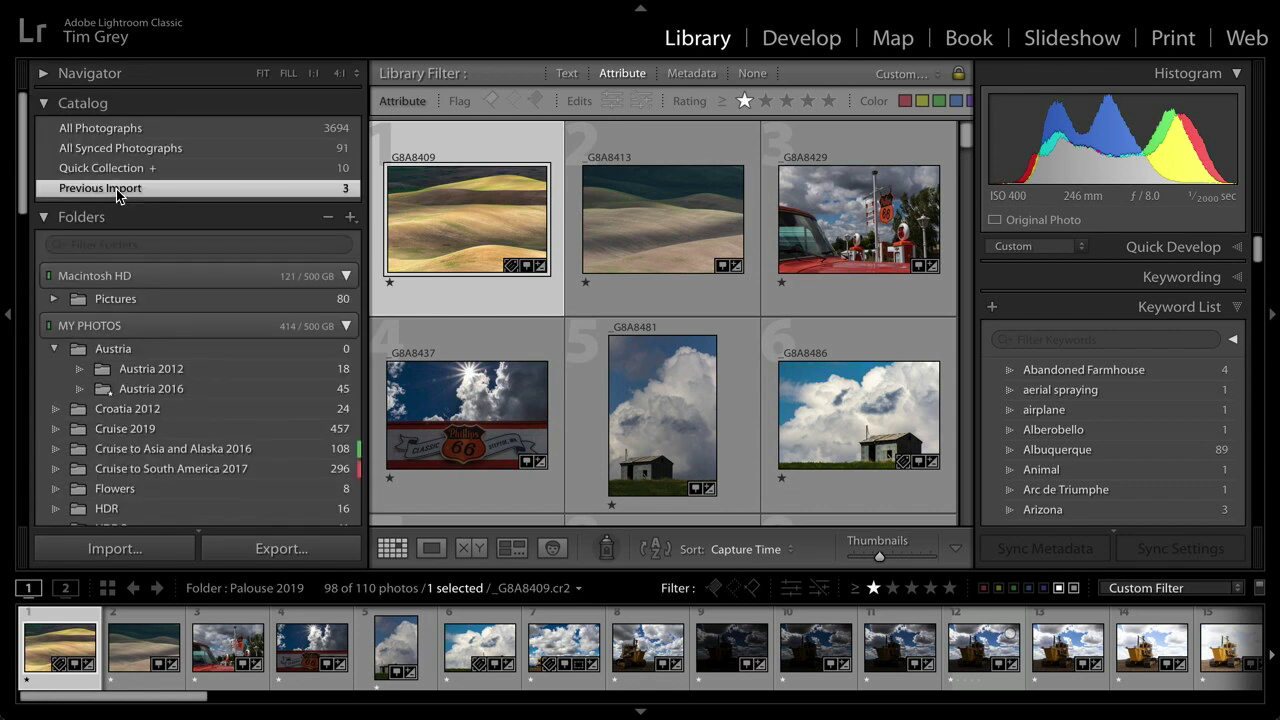
{"action": "left_click", "coordinate": [752, 73]}
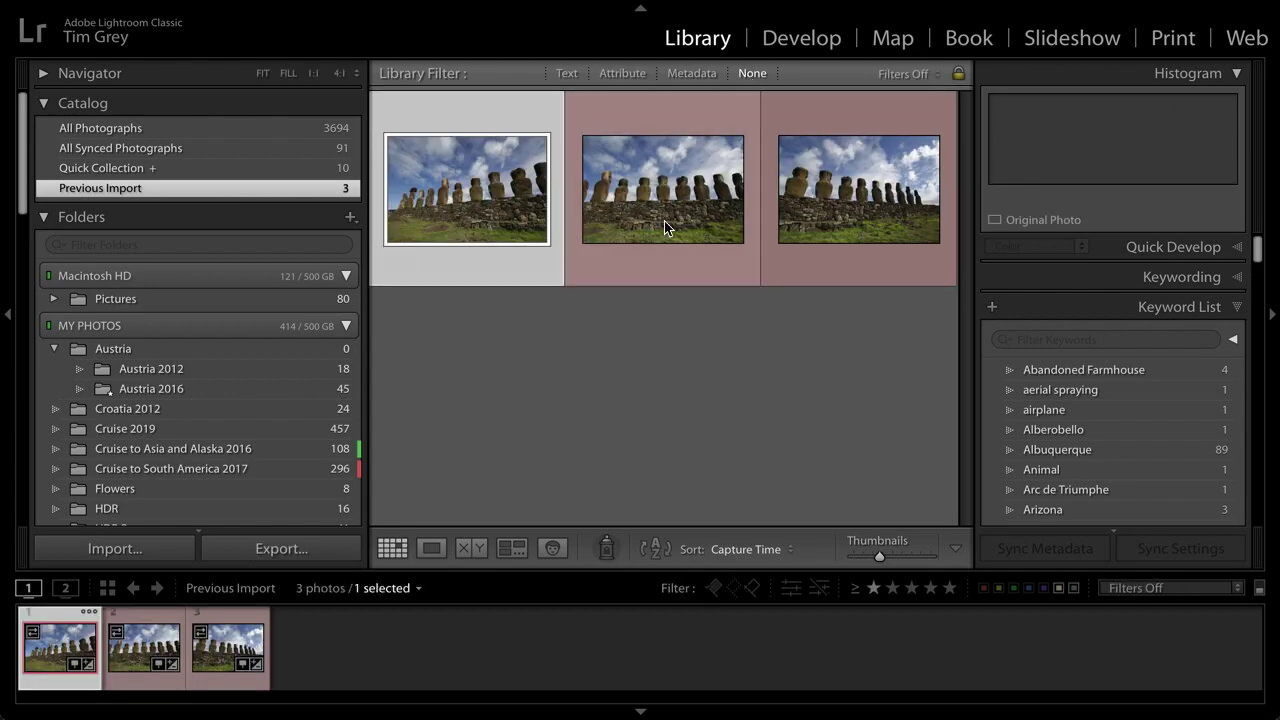
{"action": "right_click", "coordinate": [490, 196]}
{"action": "left_click", "coordinate": [528, 205]}
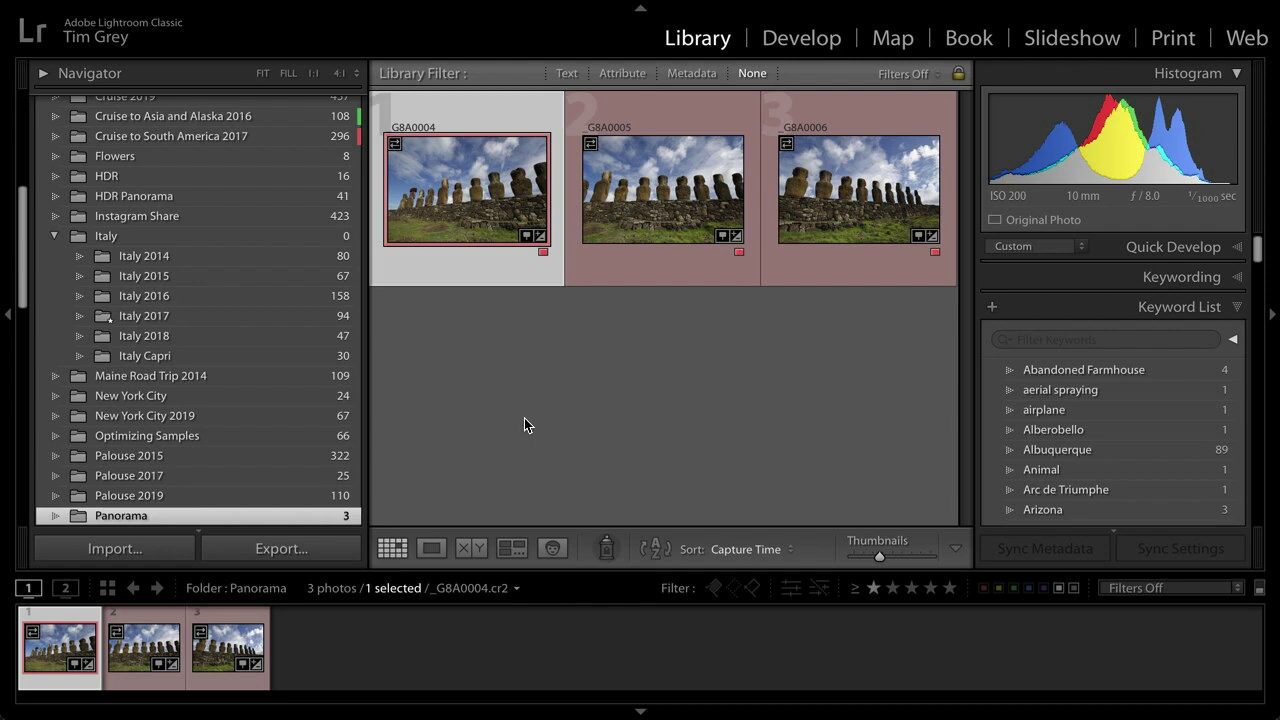
- Show the HDR Panorama folder with smaller thumbnails and group photos _G8A3295 through _G8A3299 into a stack
{"action": "left_click", "coordinate": [154, 194]}
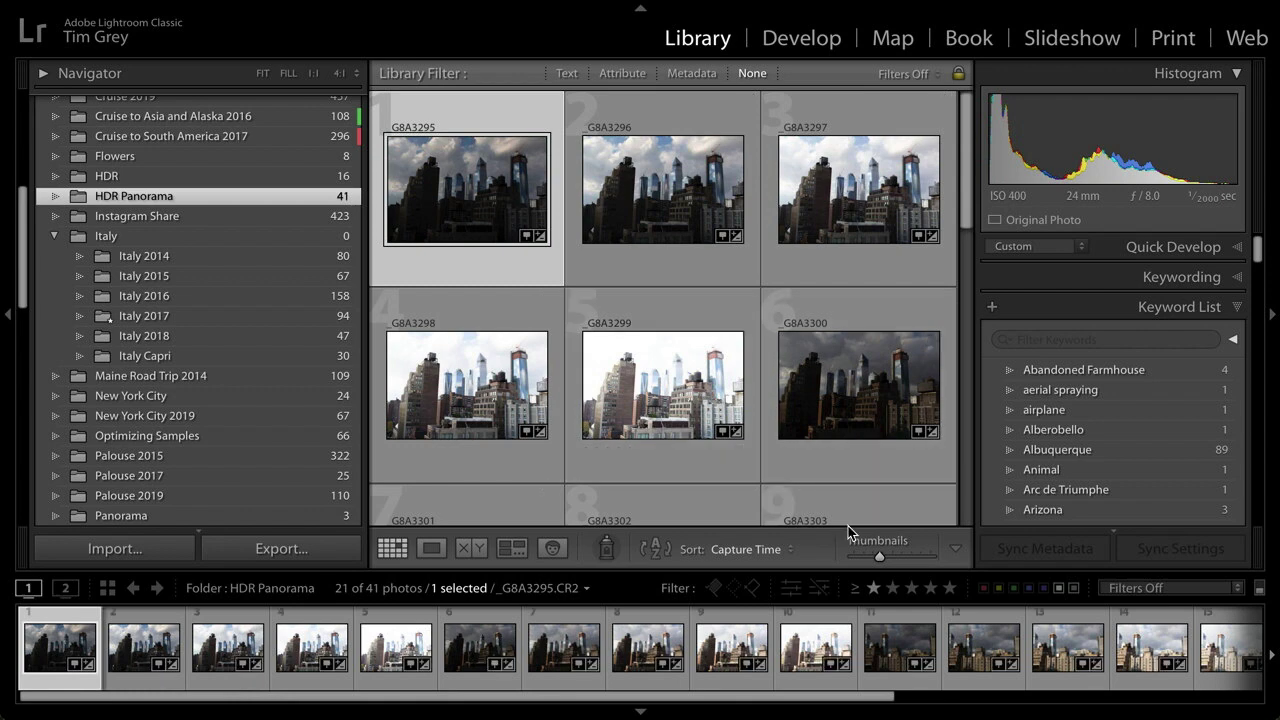
{"action": "left_click_drag", "start_coordinate": [878, 557], "coordinate": [867, 559]}
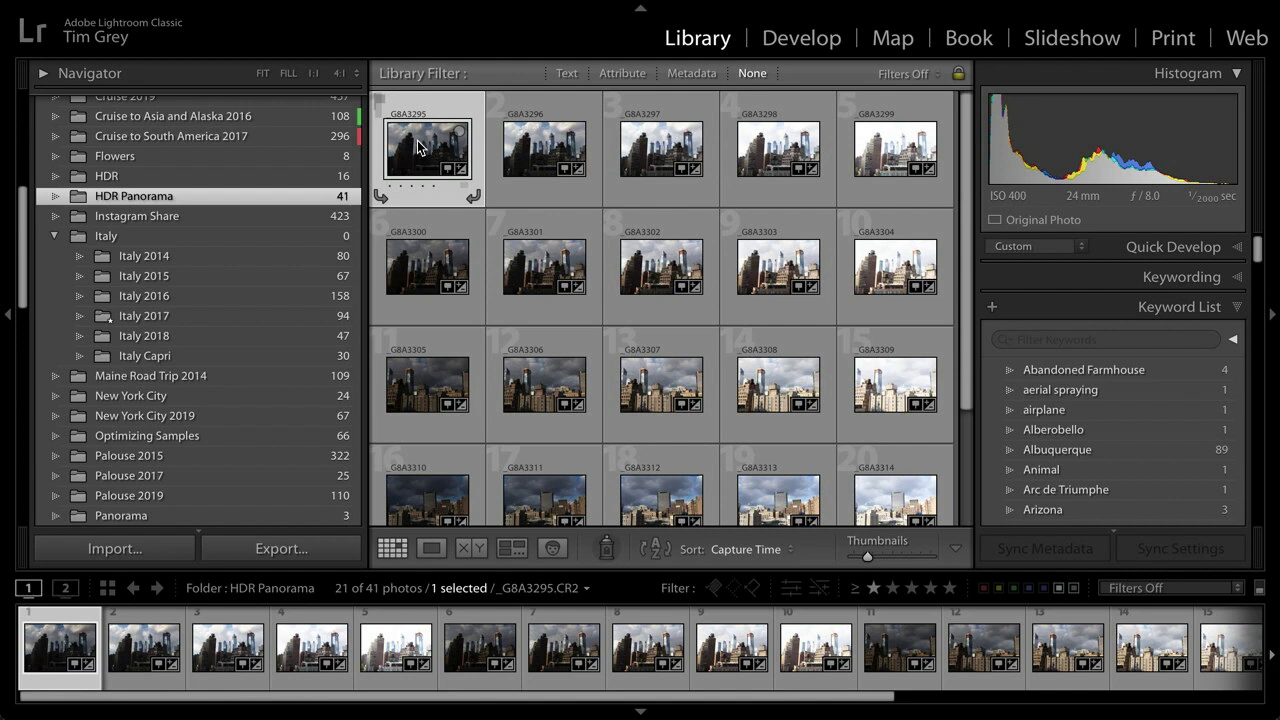
{"action": "left_click", "coordinate": [890, 152], "text": "shift"}
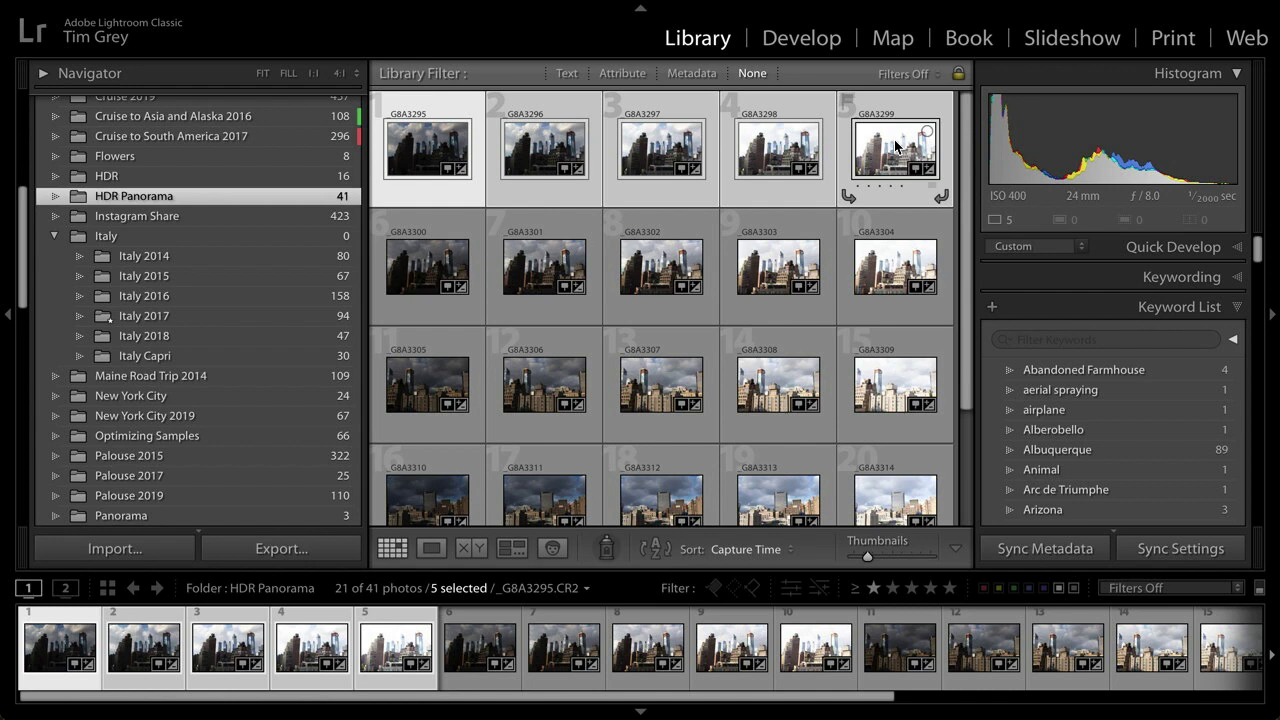
{"action": "right_click", "coordinate": [896, 146]}
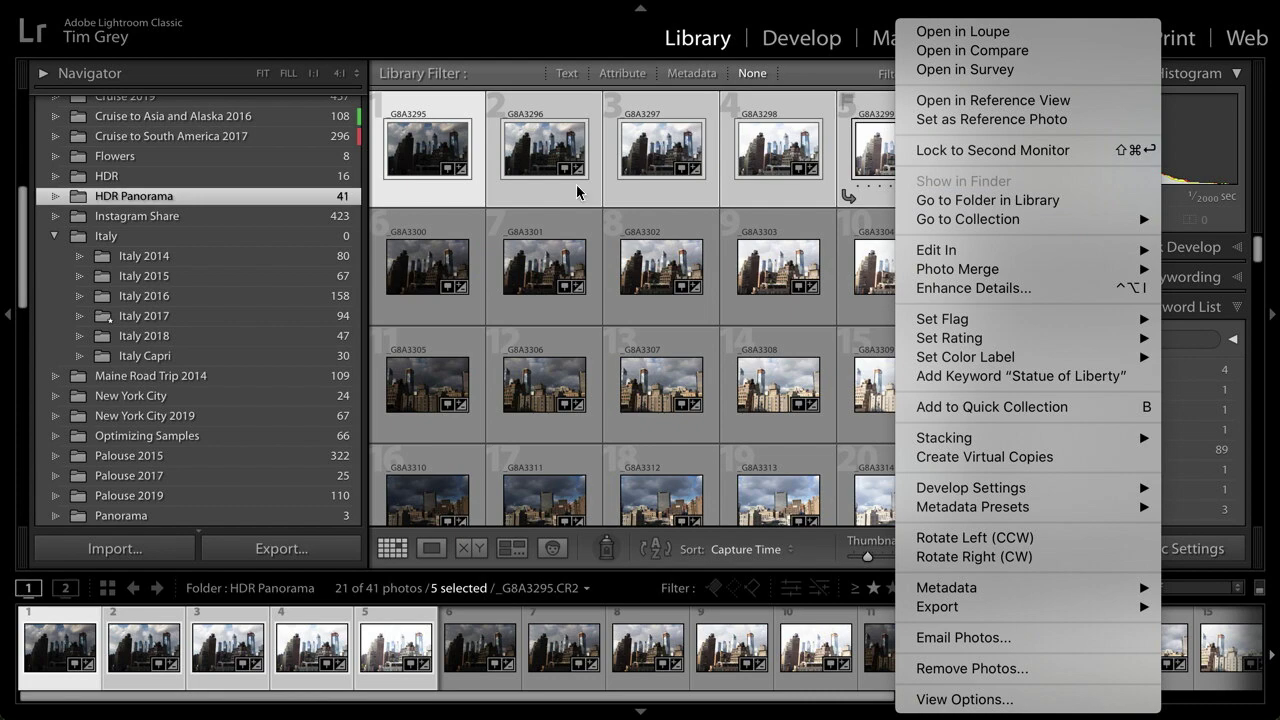
{"action": "mouse_move", "coordinate": [1000, 440]}
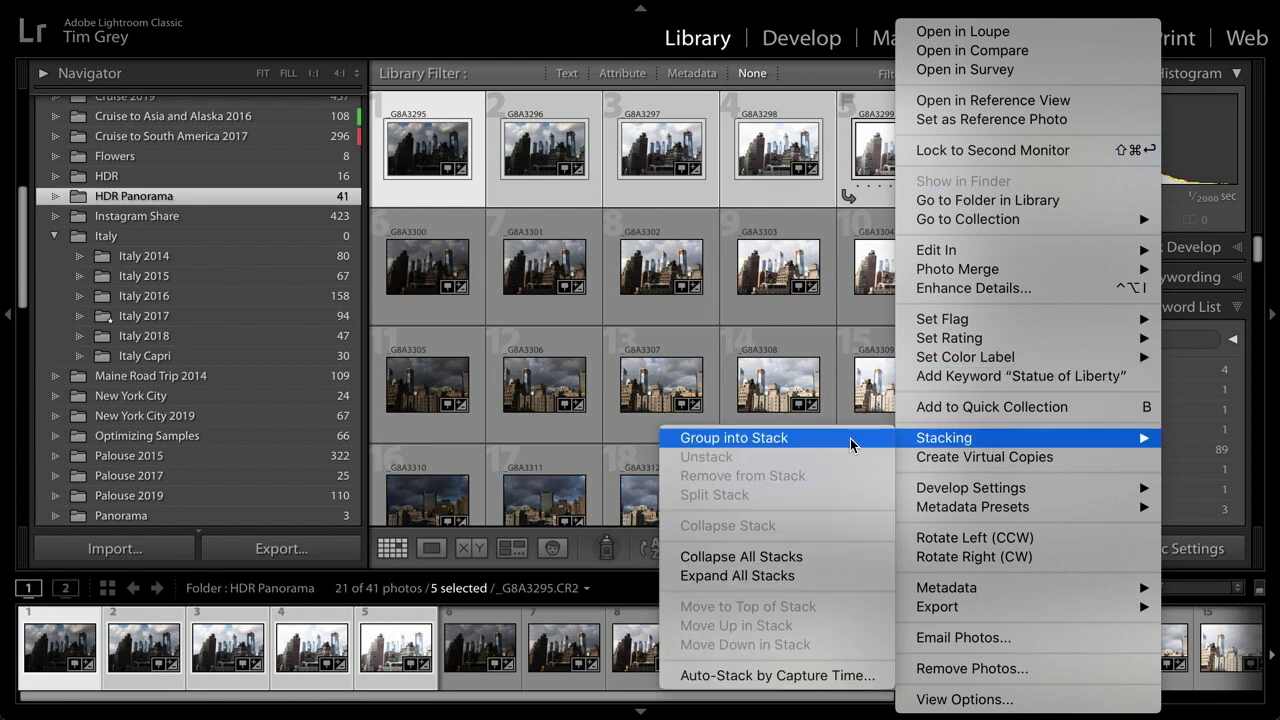
{"action": "left_click", "coordinate": [796, 439]}
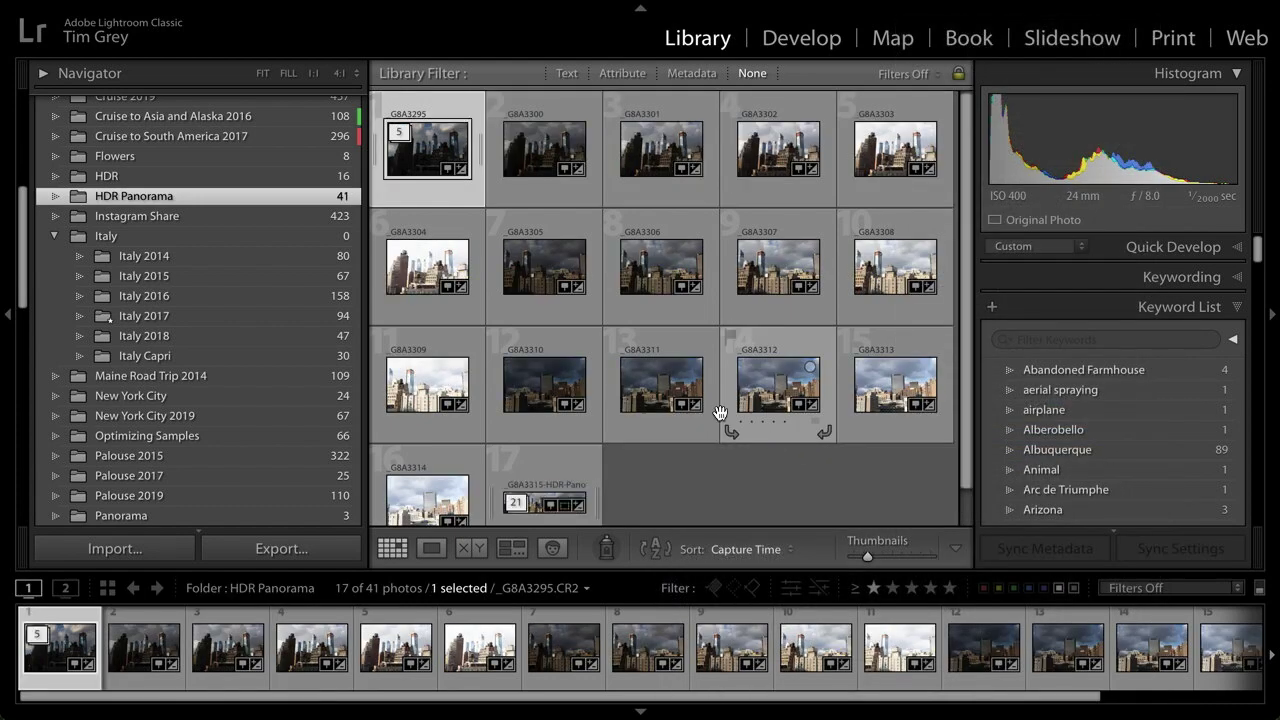
- Group the next bracketed set, photos _G8A3300 through _G8A3304, into a stack
{"action": "key", "text": "Right"}
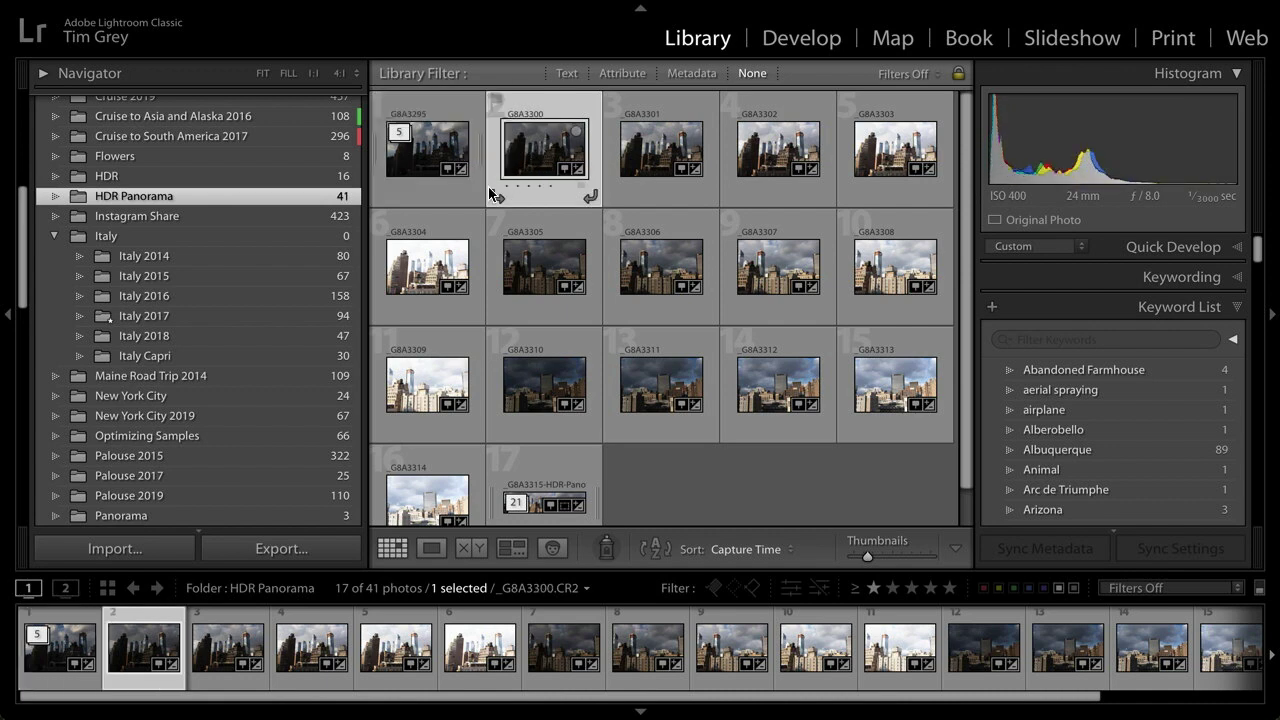
{"action": "left_click", "coordinate": [428, 254], "text": "shift"}
{"action": "right_click", "coordinate": [428, 254]}
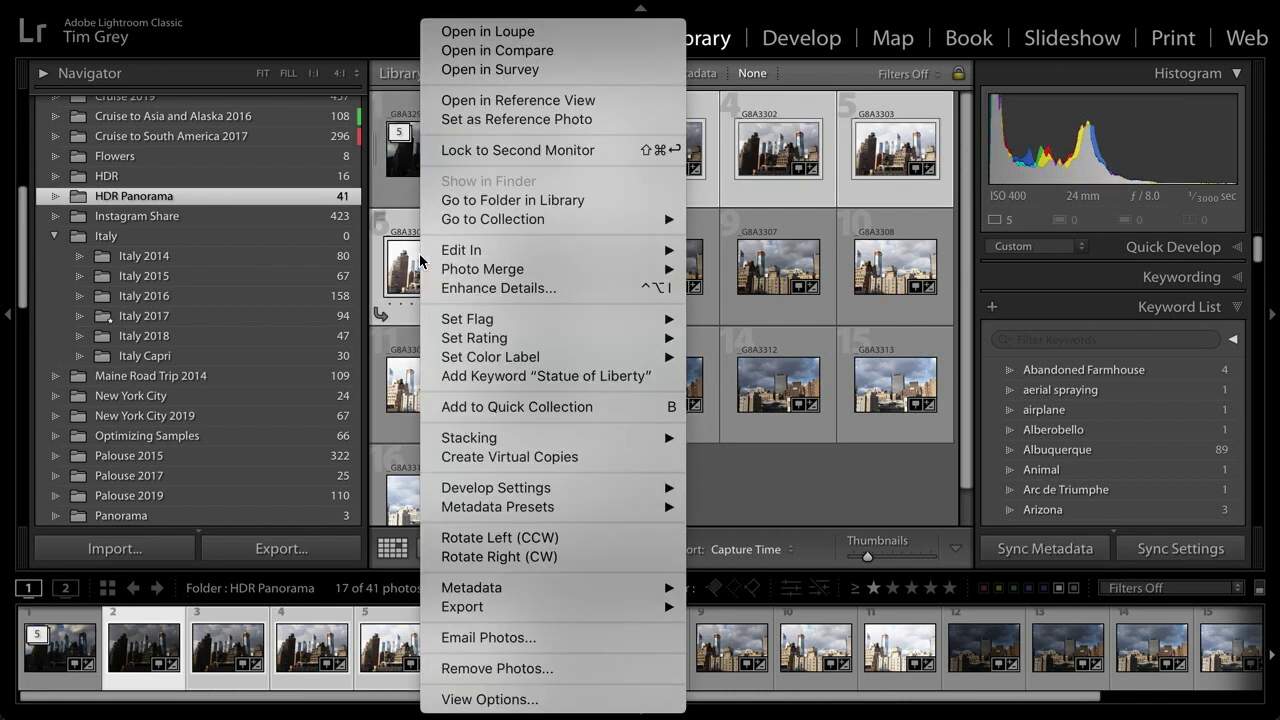
{"action": "mouse_move", "coordinate": [512, 440]}
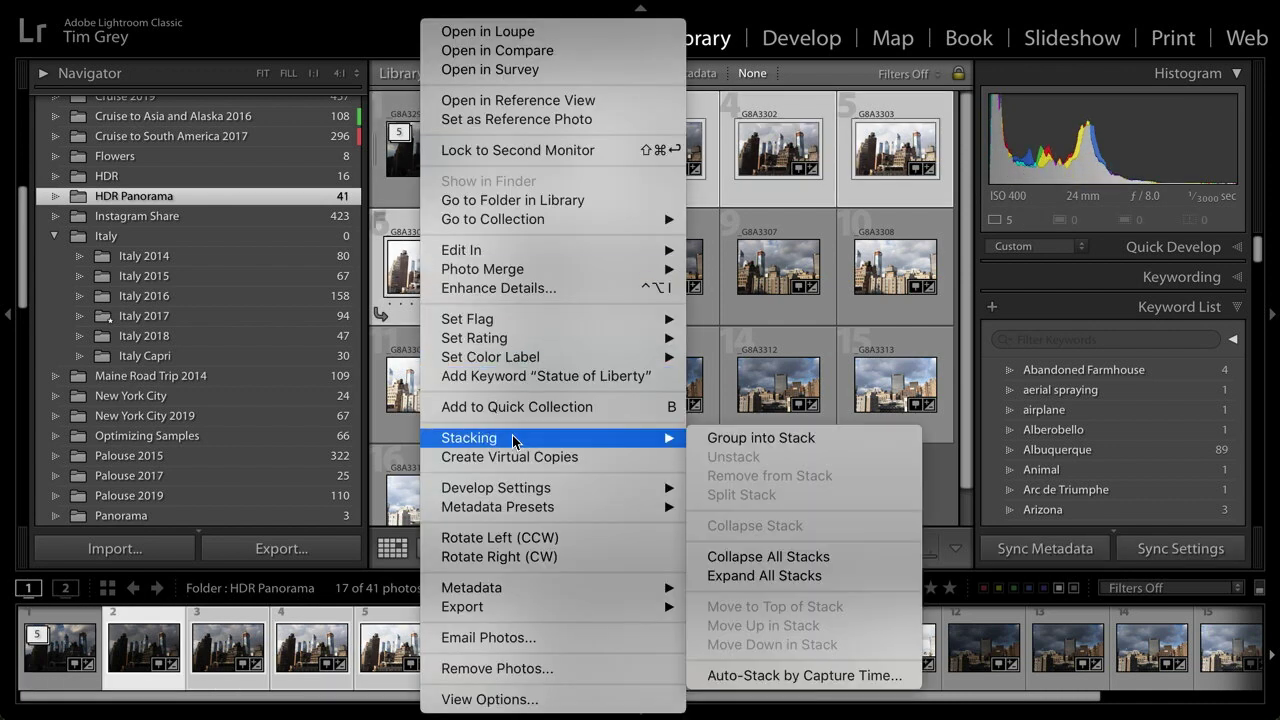
{"action": "left_click", "coordinate": [843, 441]}
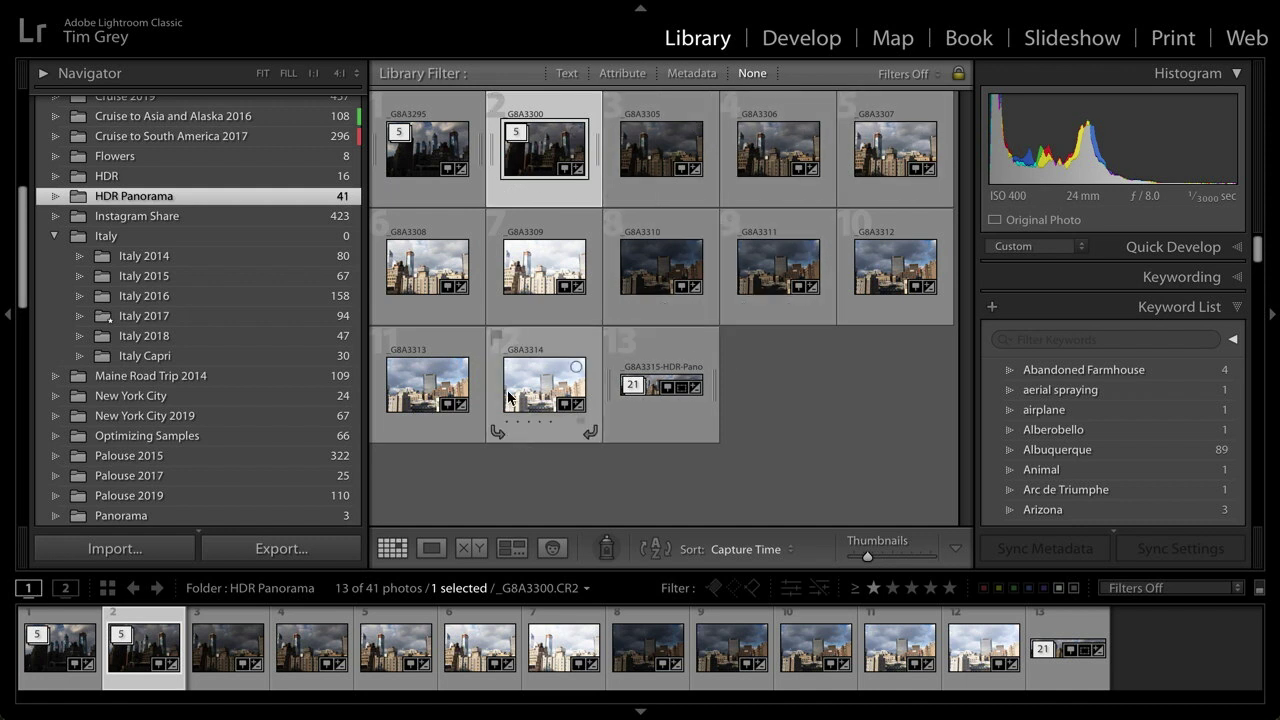
- Select the _G8A3295 and _G8A3300 stacks together and review the Photo Merge options for them
{"action": "left_click", "coordinate": [420, 158]}
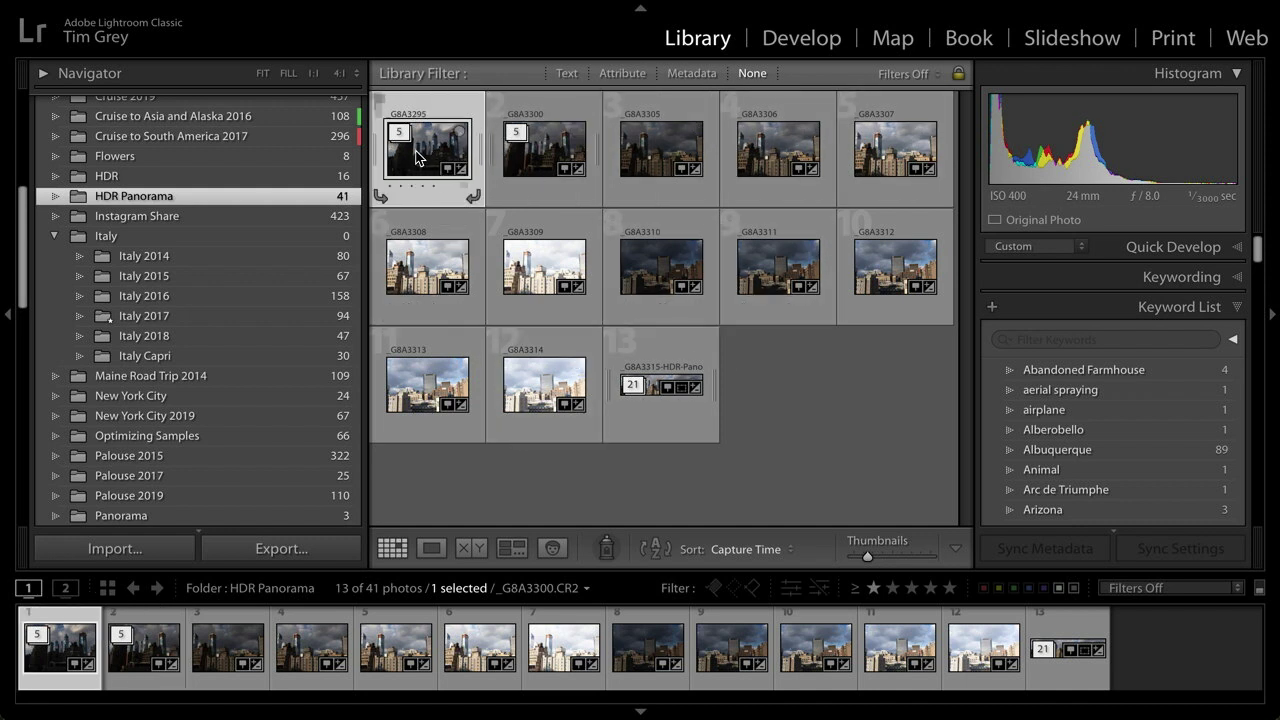
{"action": "left_click", "coordinate": [531, 165], "text": "shift"}
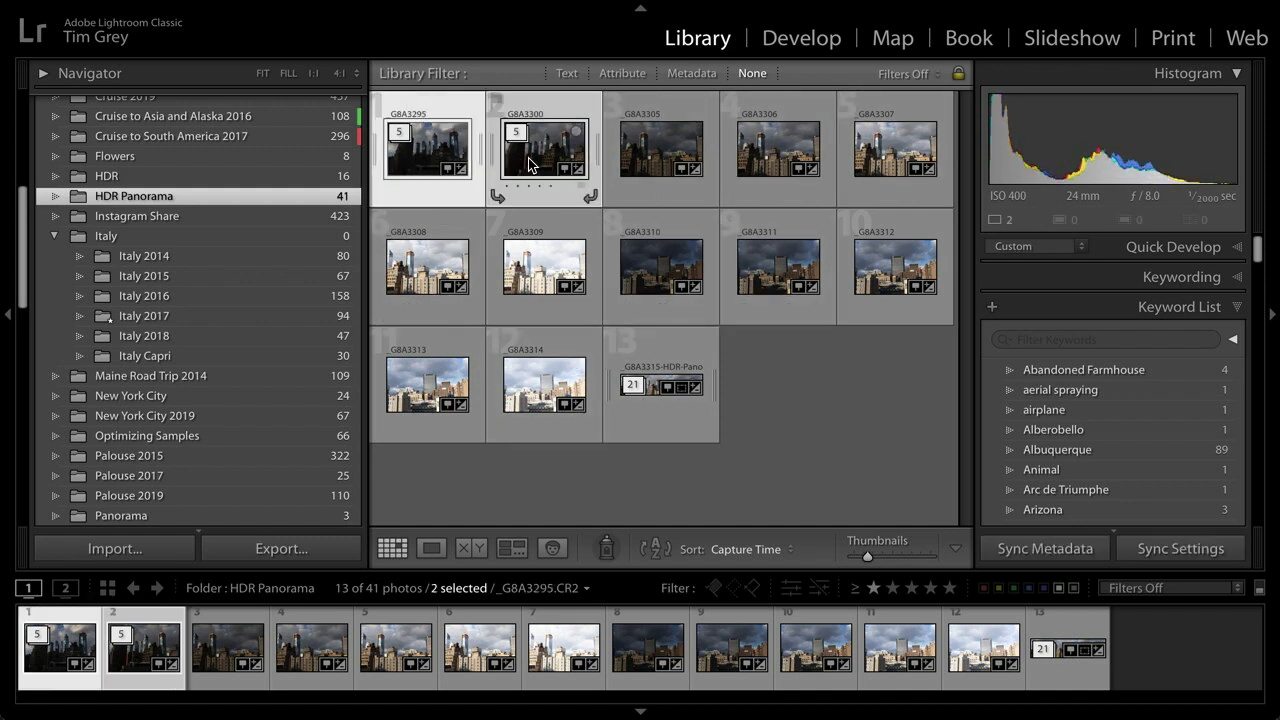
{"action": "right_click", "coordinate": [531, 165]}
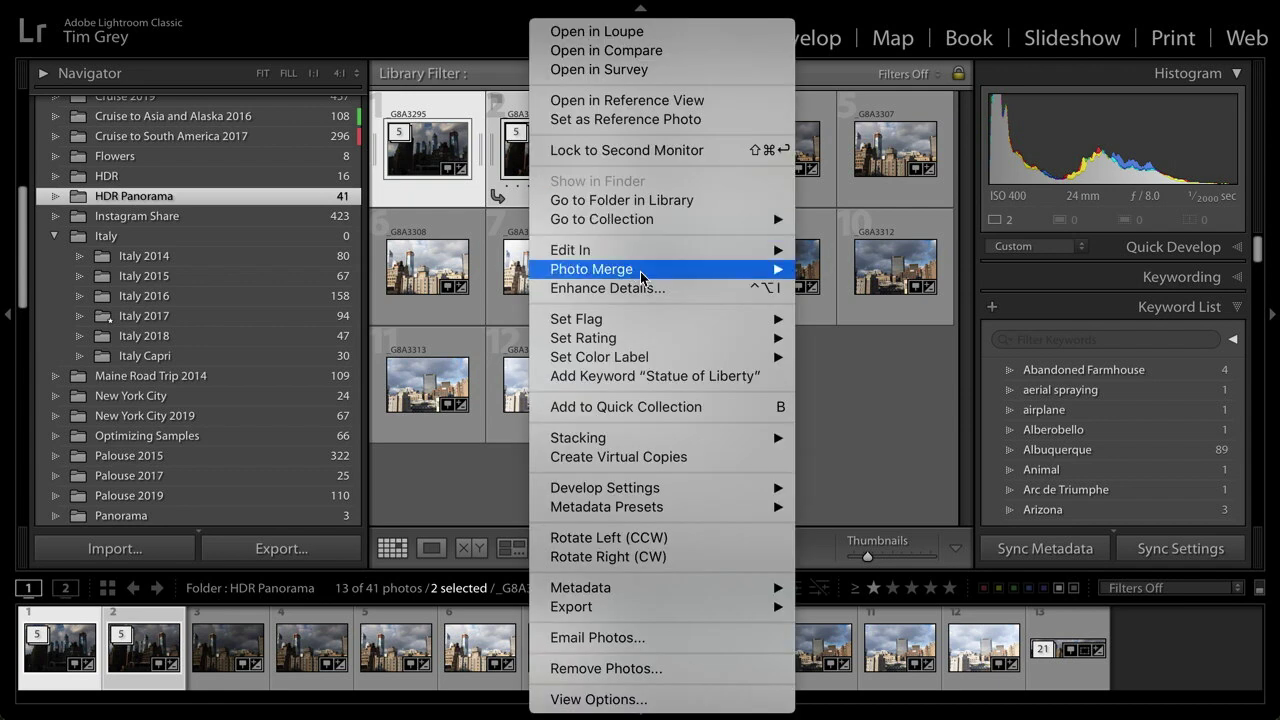
{"action": "mouse_move", "coordinate": [645, 279]}
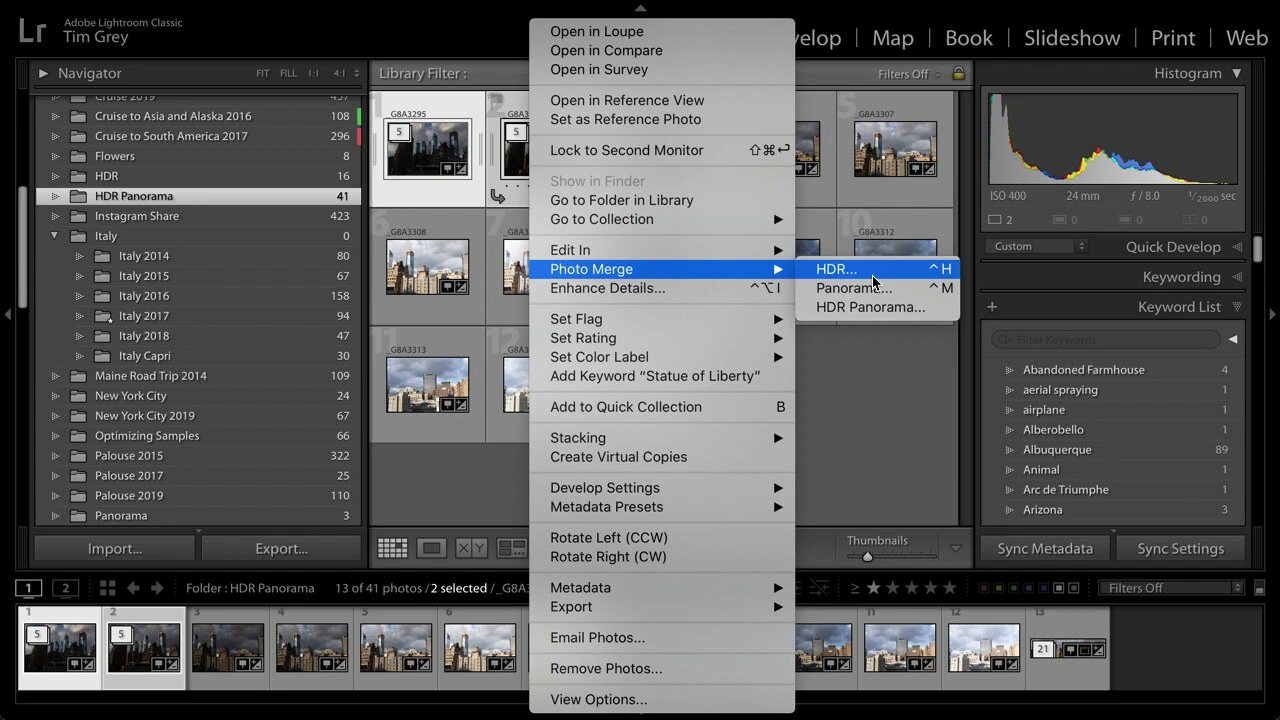
{"action": "left_click", "coordinate": [866, 289]}
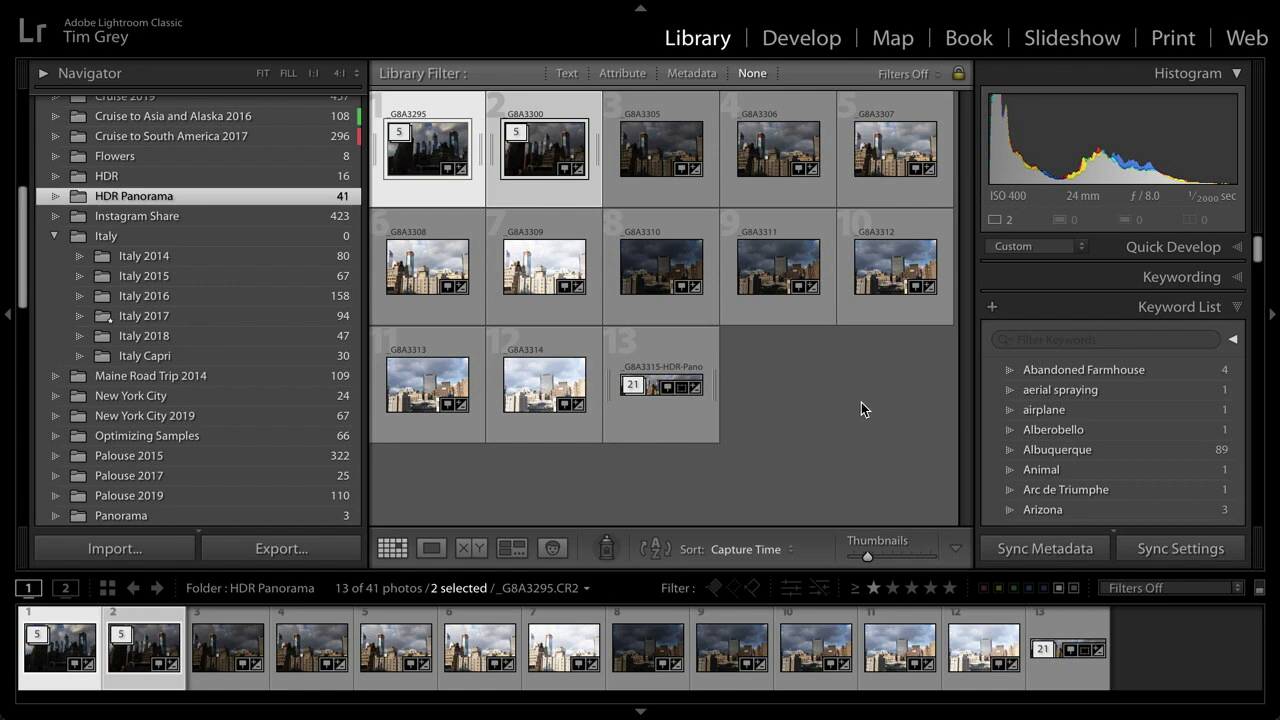
- Look through the catalog and the full folder list, from the Austria folders down to Tethered Captures
{"action": "scroll", "coordinate": [205, 372], "scroll_direction": "up", "scroll_amount": 5}
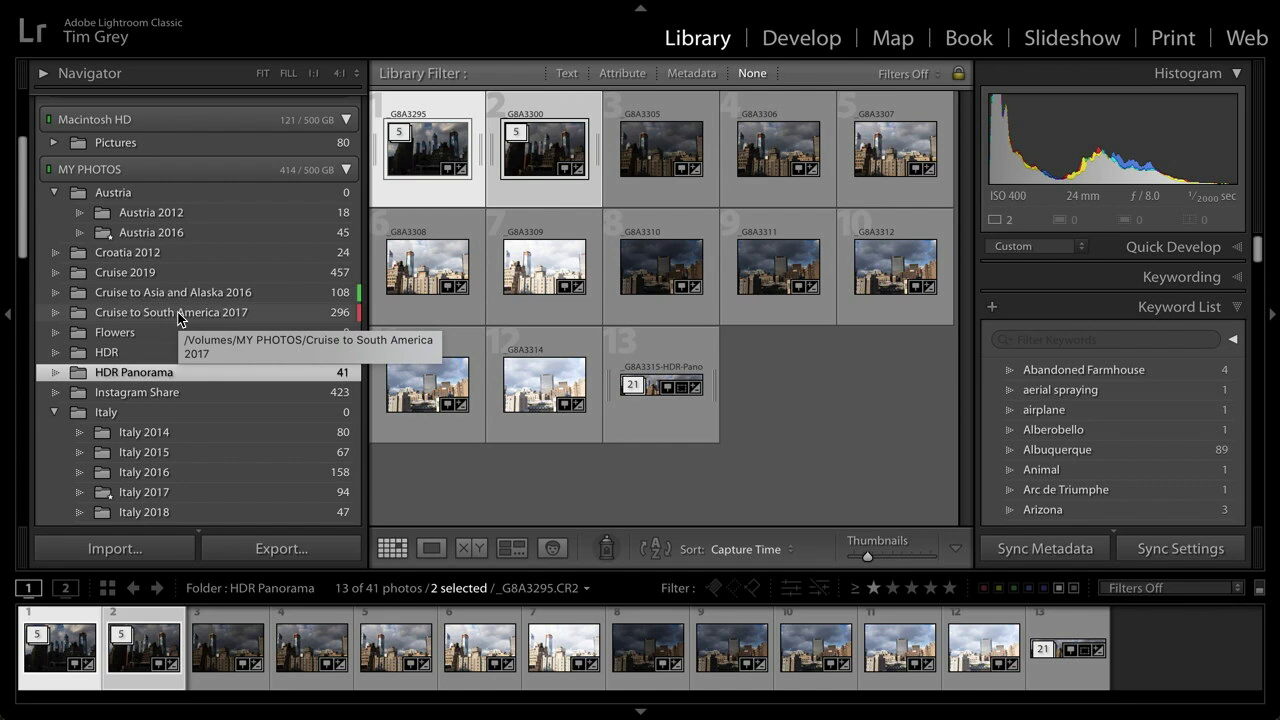
{"action": "scroll", "coordinate": [179, 310], "scroll_direction": "down", "scroll_amount": 5}
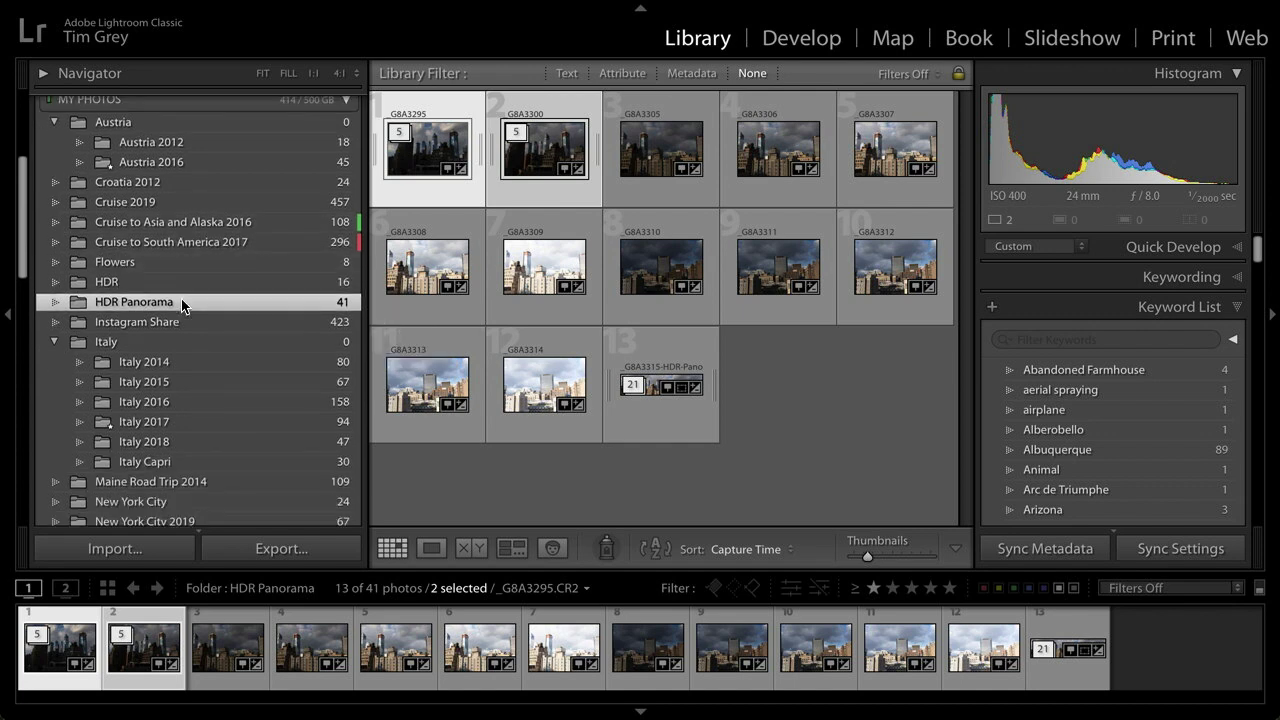
{"action": "scroll", "coordinate": [178, 303], "scroll_direction": "down", "scroll_amount": 4}
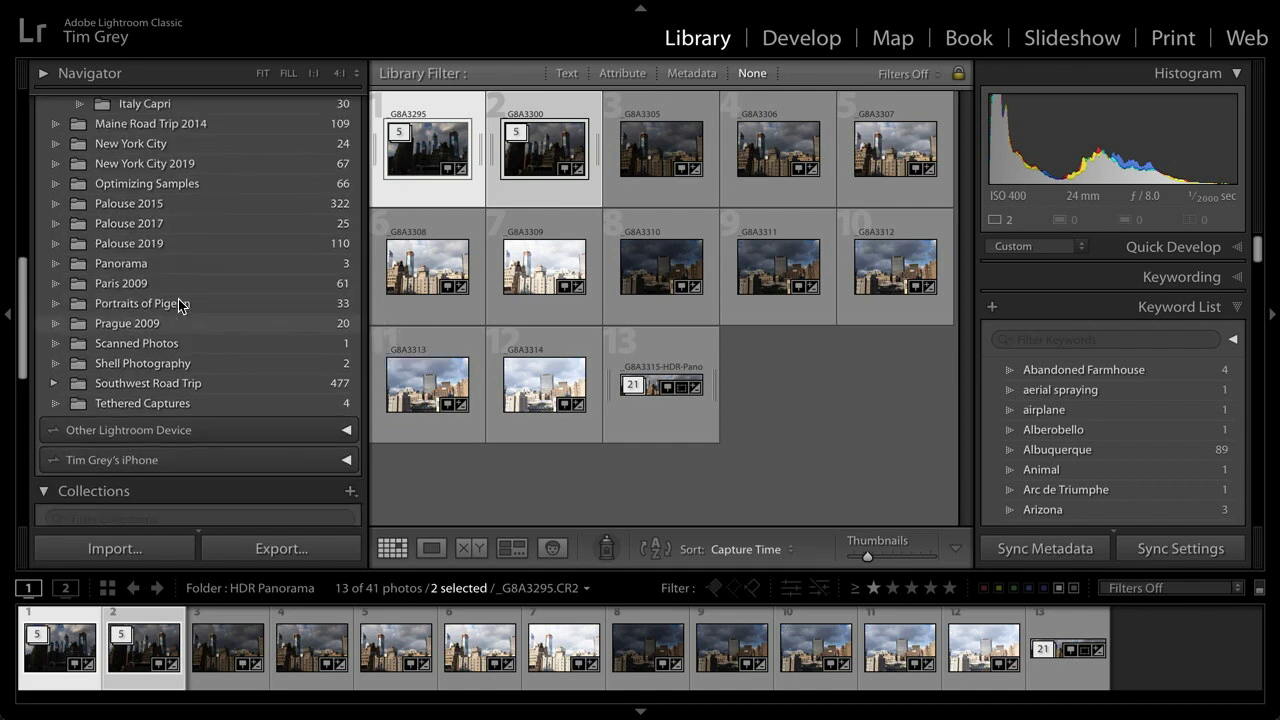
{"action": "scroll", "coordinate": [178, 303], "scroll_direction": "up", "scroll_amount": 8}
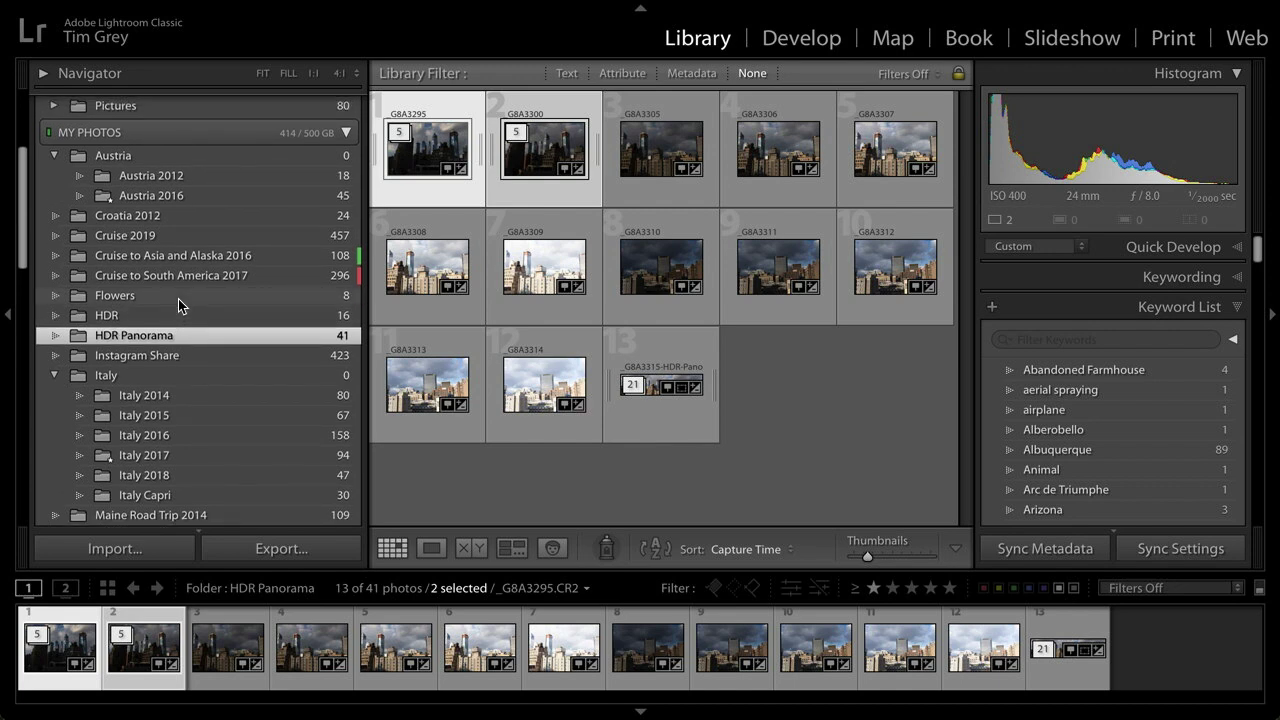
{"action": "scroll", "coordinate": [178, 303], "scroll_direction": "up", "scroll_amount": 4}
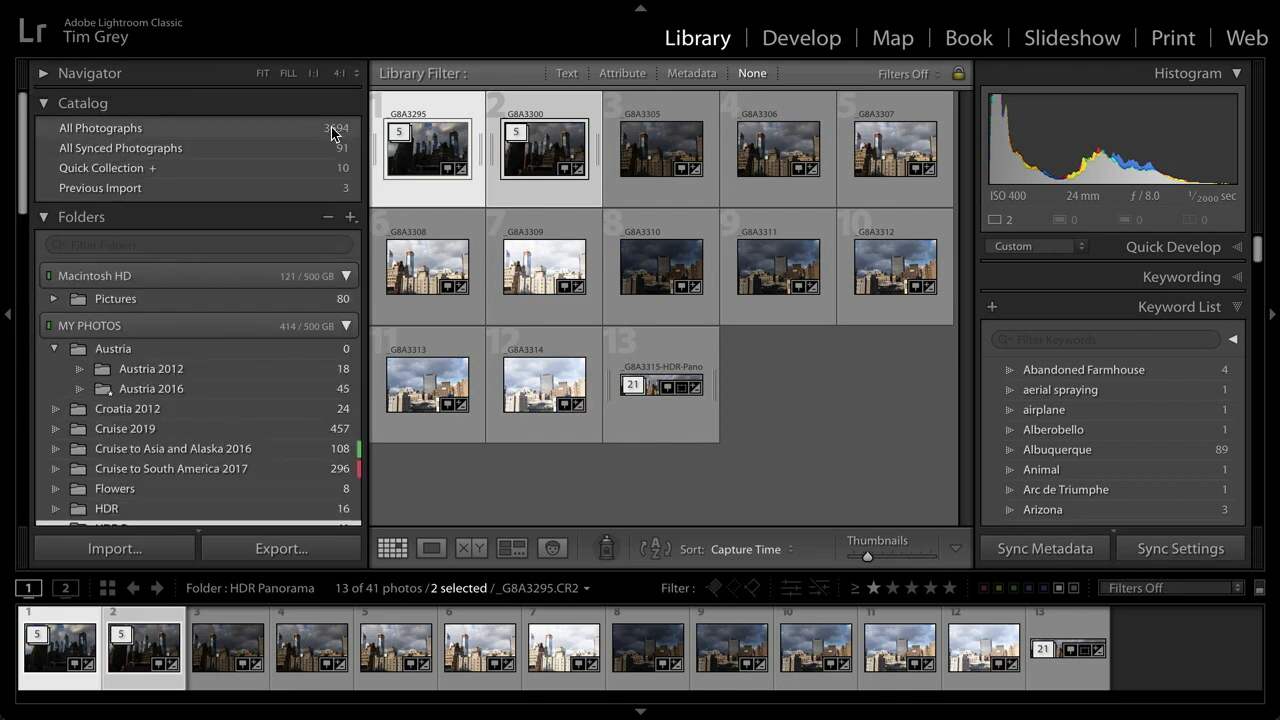
{"action": "scroll", "coordinate": [256, 395], "scroll_direction": "down", "scroll_amount": 5}
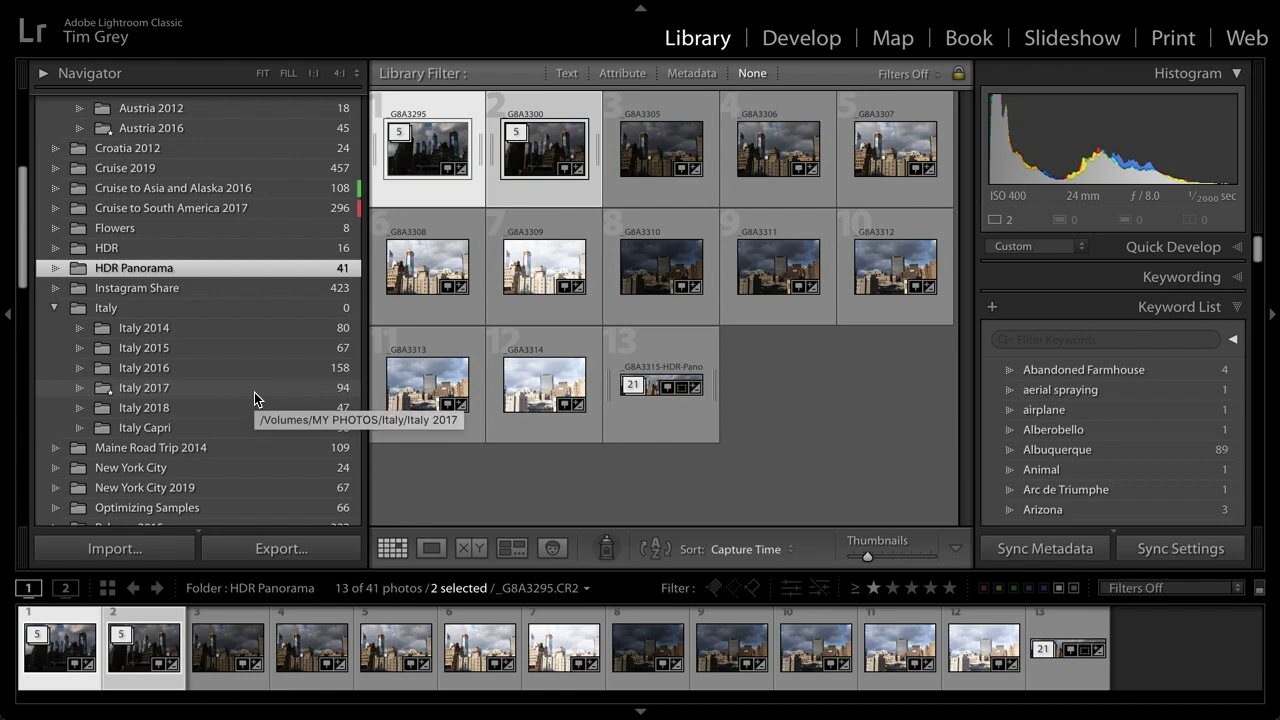
{"action": "scroll", "coordinate": [254, 398], "scroll_direction": "down", "scroll_amount": 5}
{"action": "scroll", "coordinate": [254, 398], "scroll_direction": "up", "scroll_amount": 4}
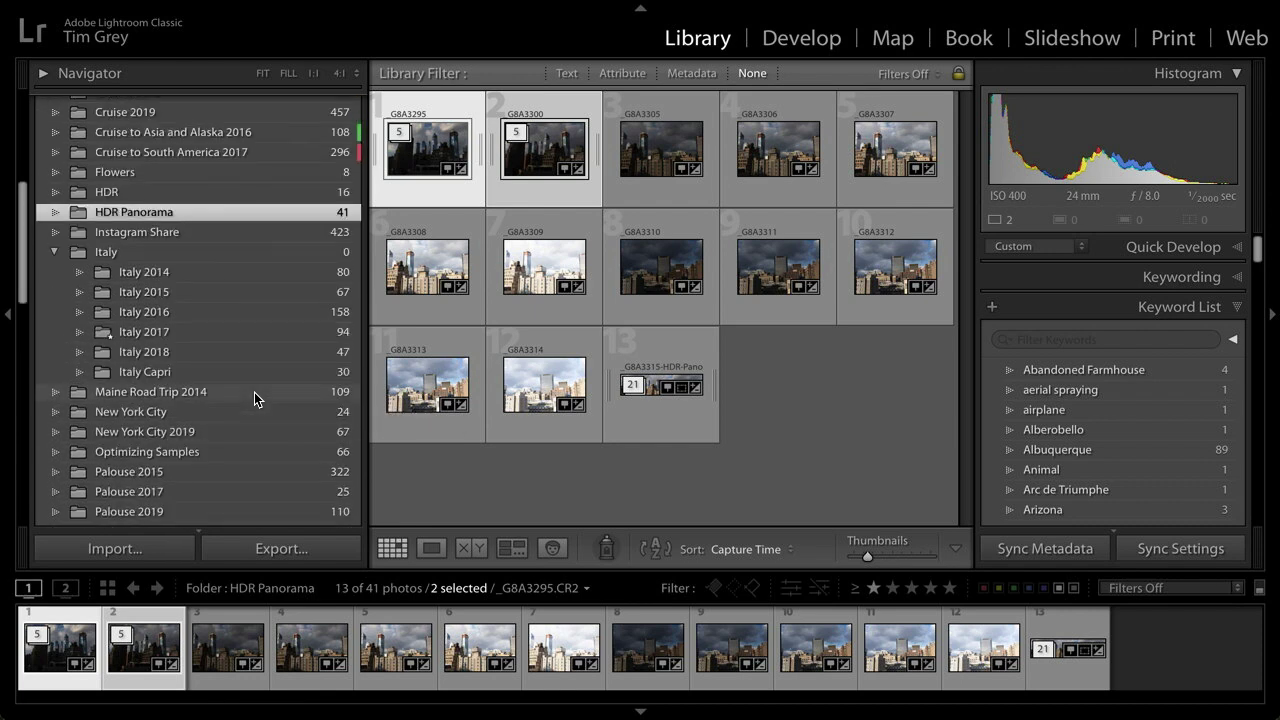
{"action": "scroll", "coordinate": [254, 398], "scroll_direction": "up", "scroll_amount": 6}
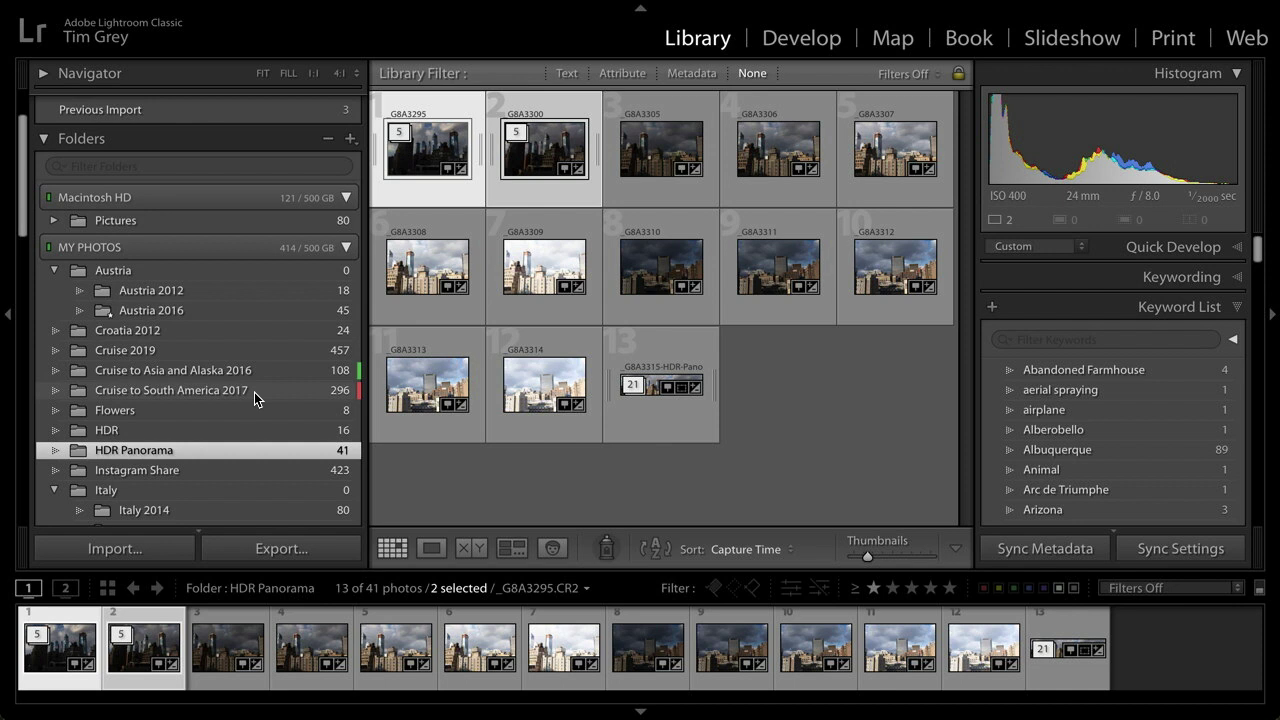
- Search the folder list for "austria", and clear the search text again
{"action": "left_click", "coordinate": [210, 167]}
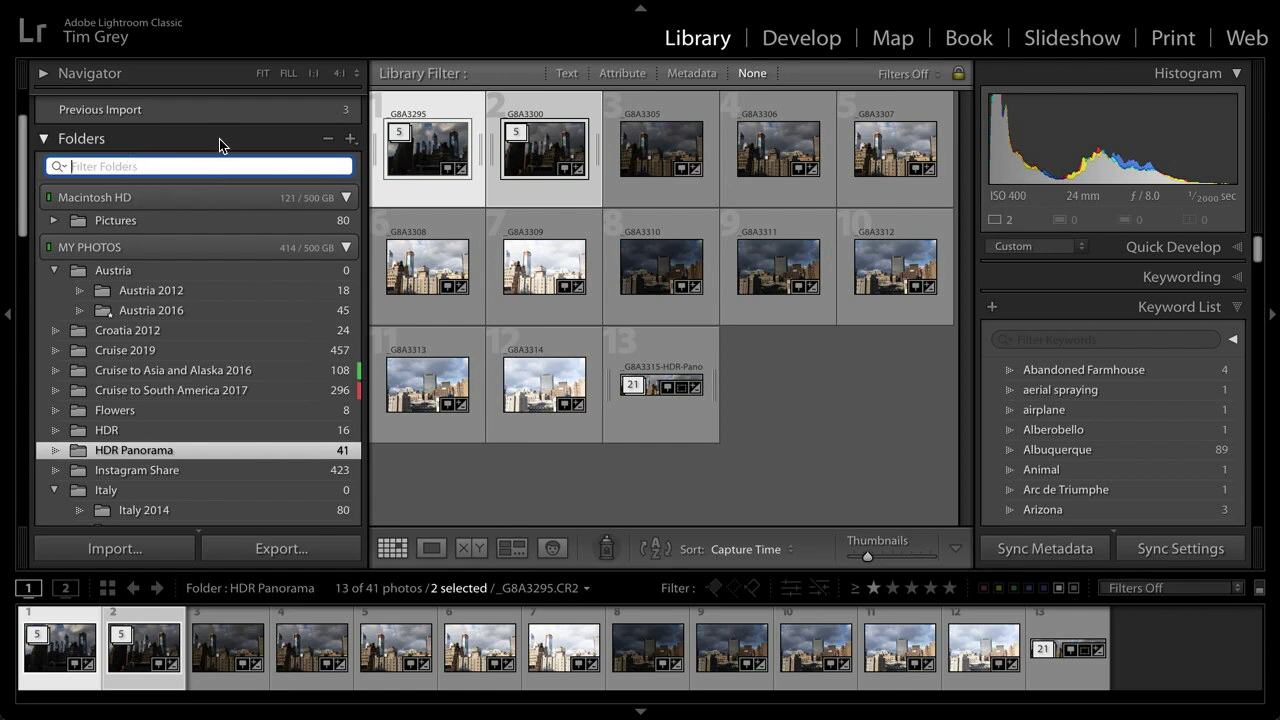
{"action": "type", "text": "austria"}
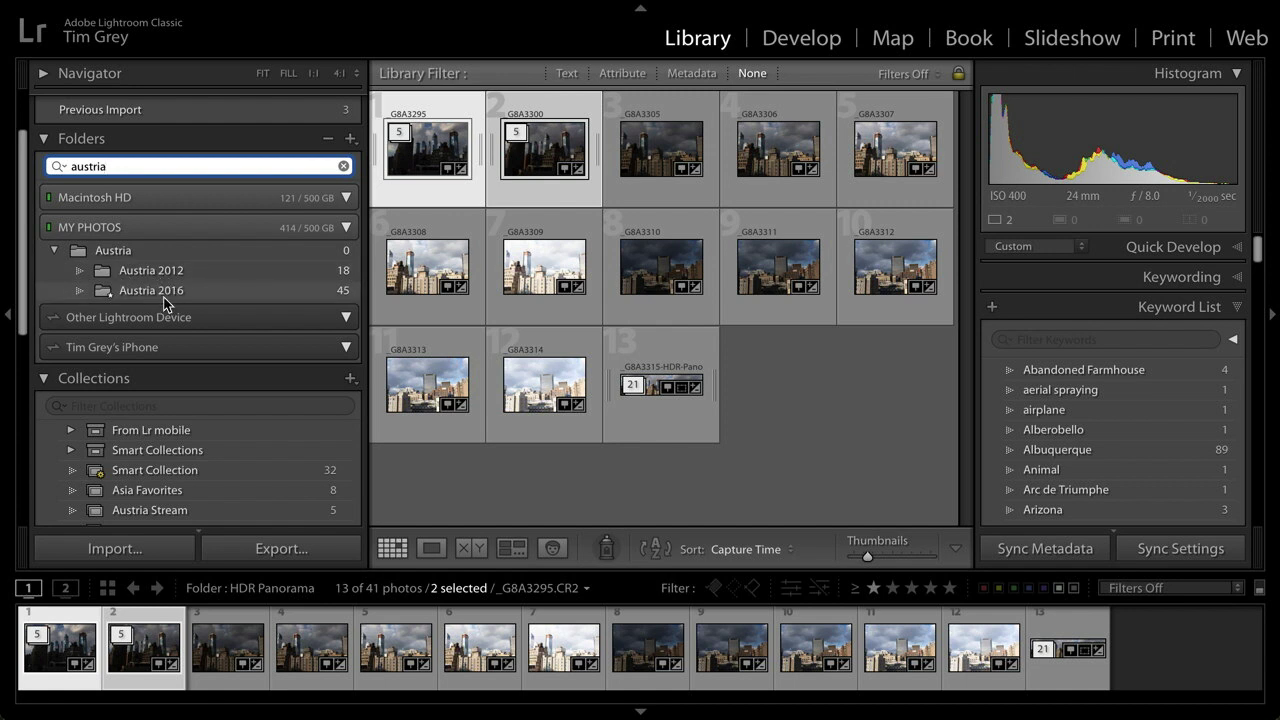
{"action": "left_click", "coordinate": [343, 166]}
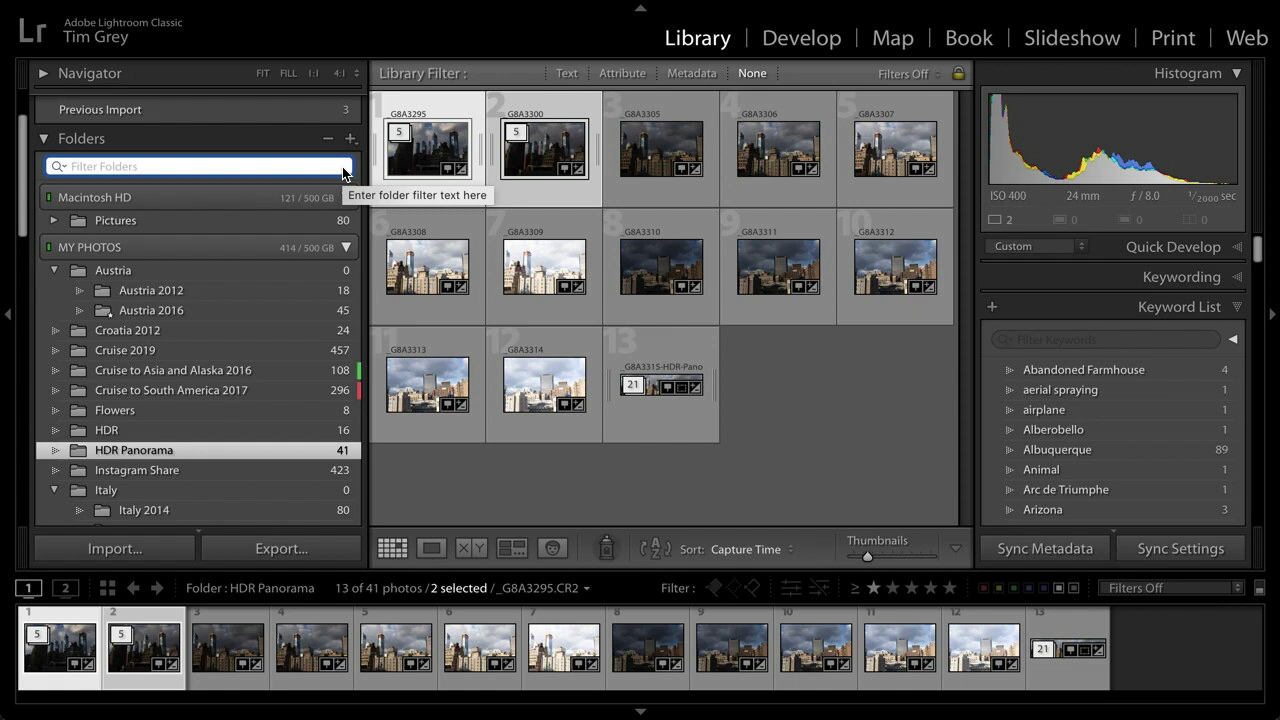
- Filter the folder list and the collection list to show only items with the red color label
{"action": "left_click", "coordinate": [64, 164]}
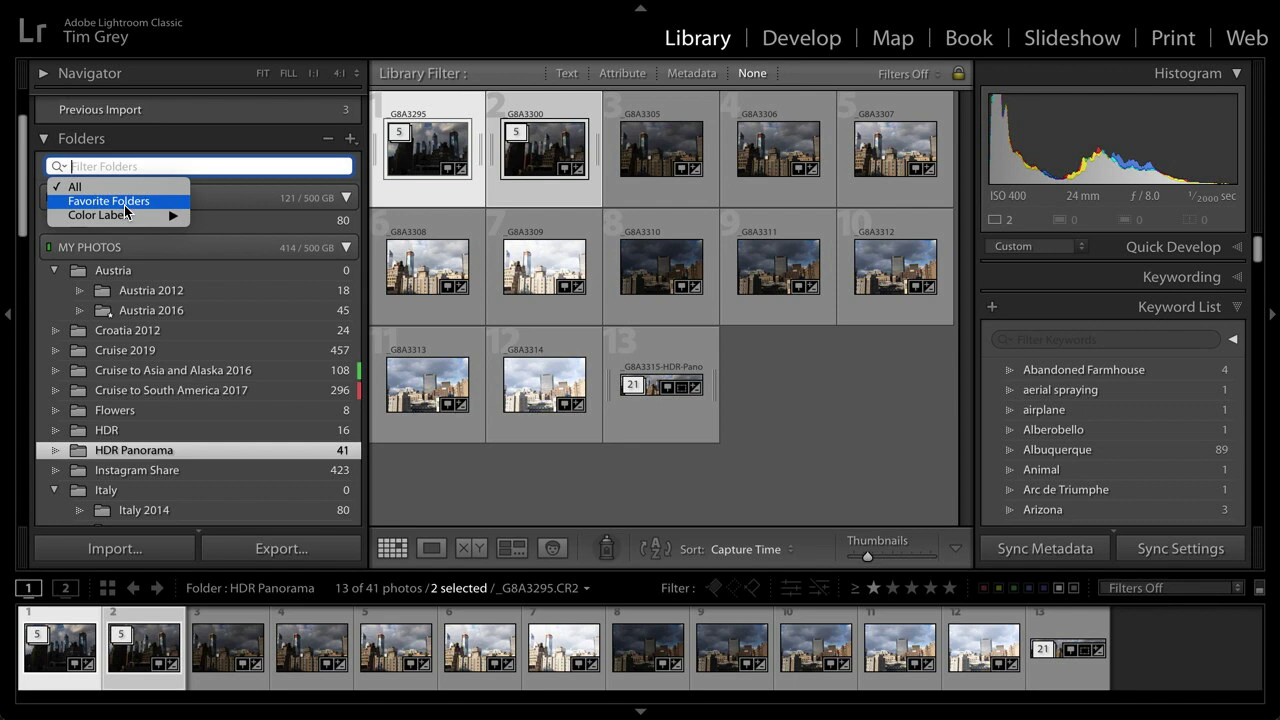
{"action": "mouse_move", "coordinate": [113, 220]}
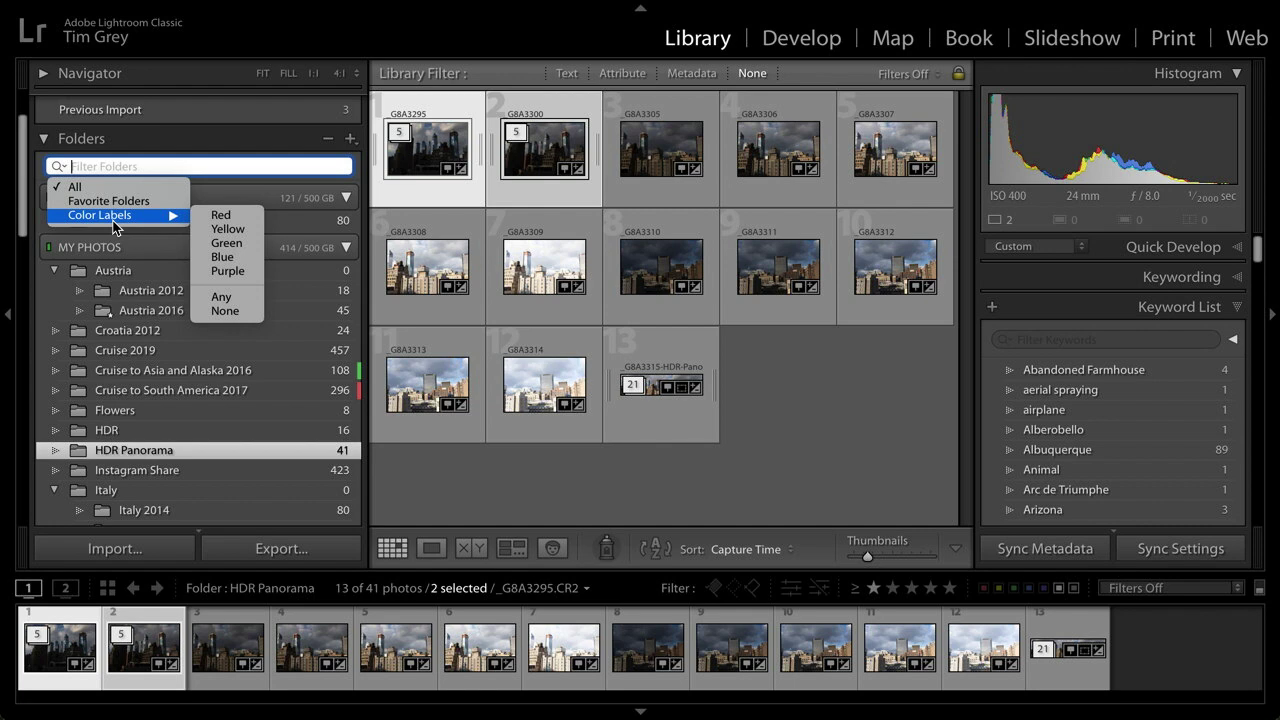
{"action": "left_click", "coordinate": [256, 216]}
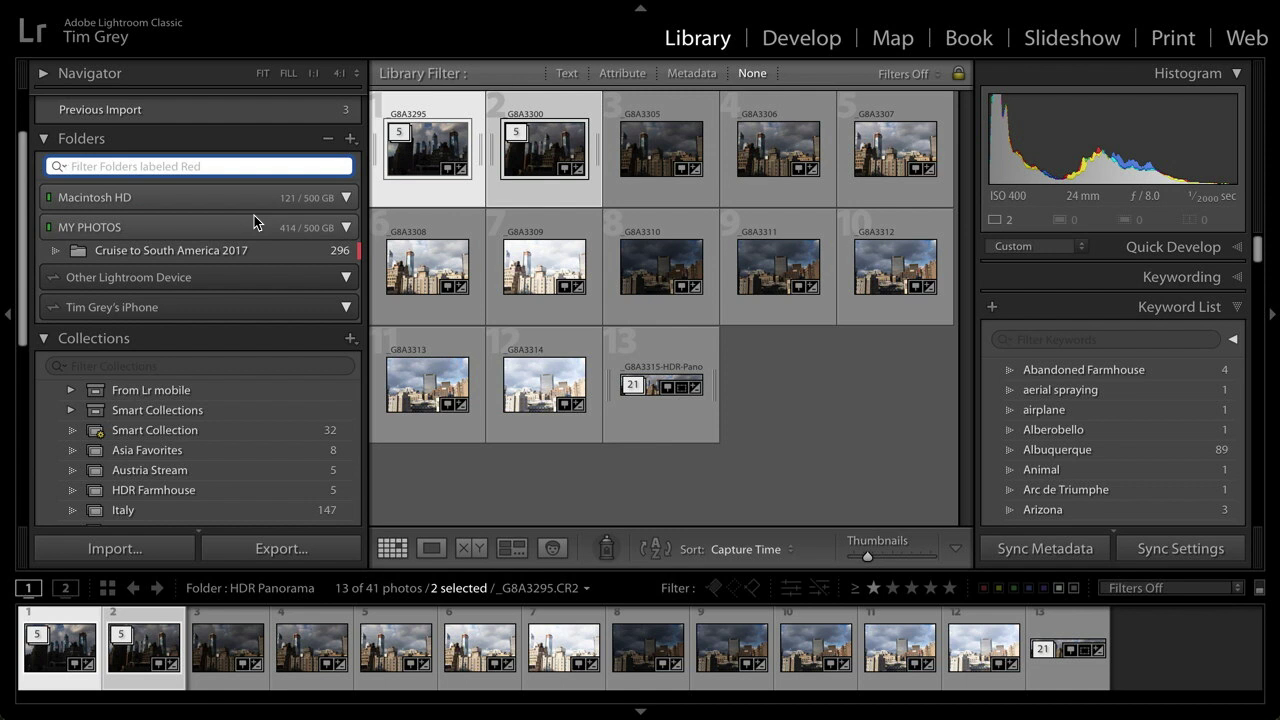
{"action": "left_click", "coordinate": [65, 366]}
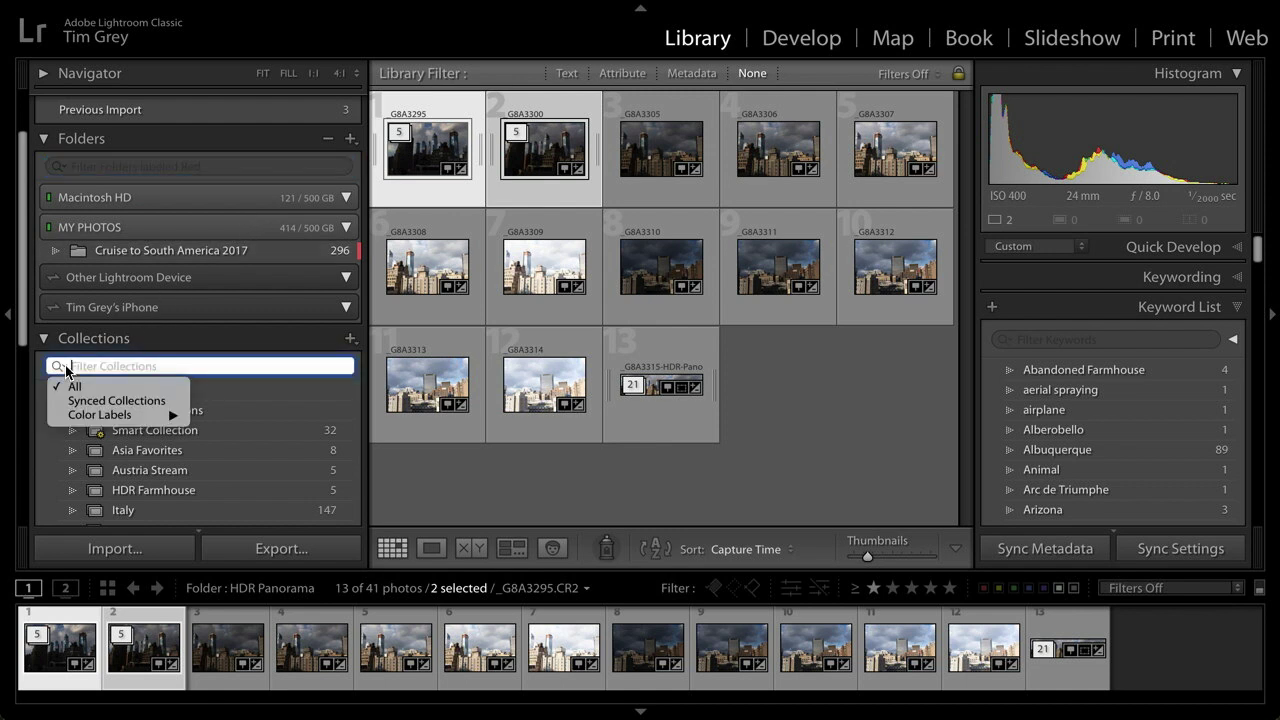
{"action": "mouse_move", "coordinate": [102, 418]}
{"action": "left_click", "coordinate": [233, 413]}
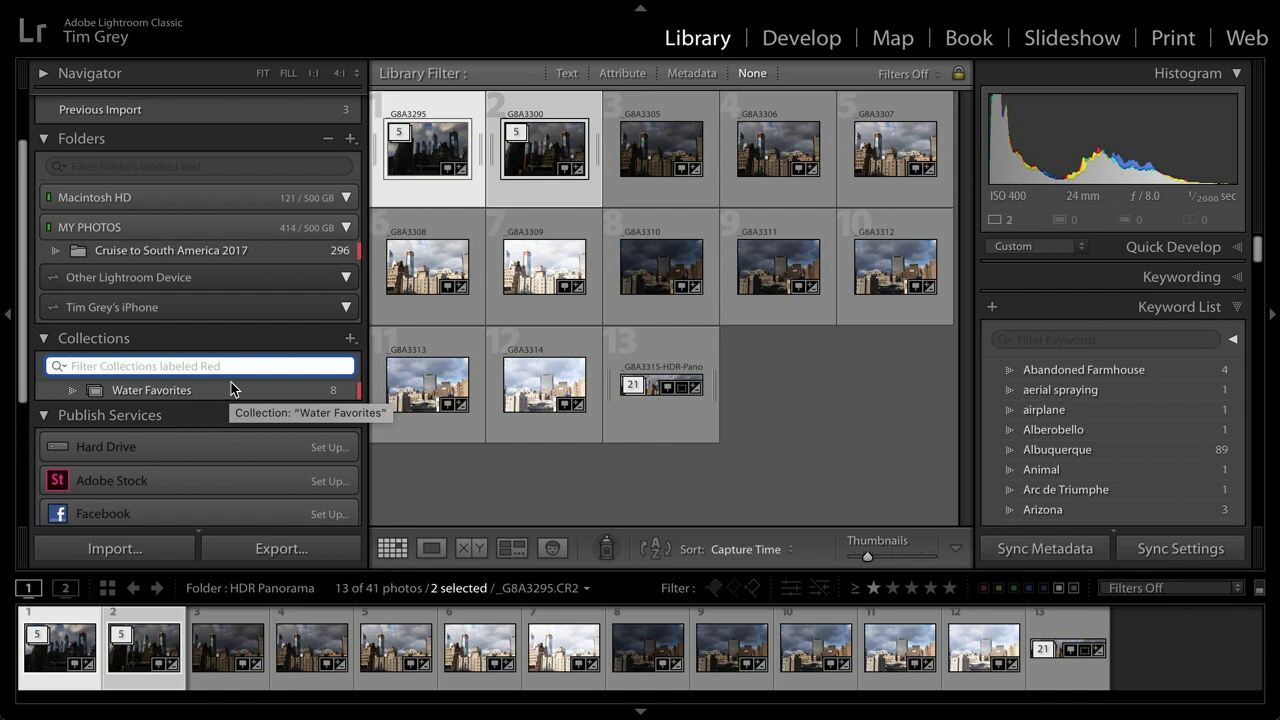
- Reset the folder filter to All and find the Panorama folder in the list
{"action": "left_click", "coordinate": [60, 166]}
{"action": "mouse_move", "coordinate": [120, 217]}
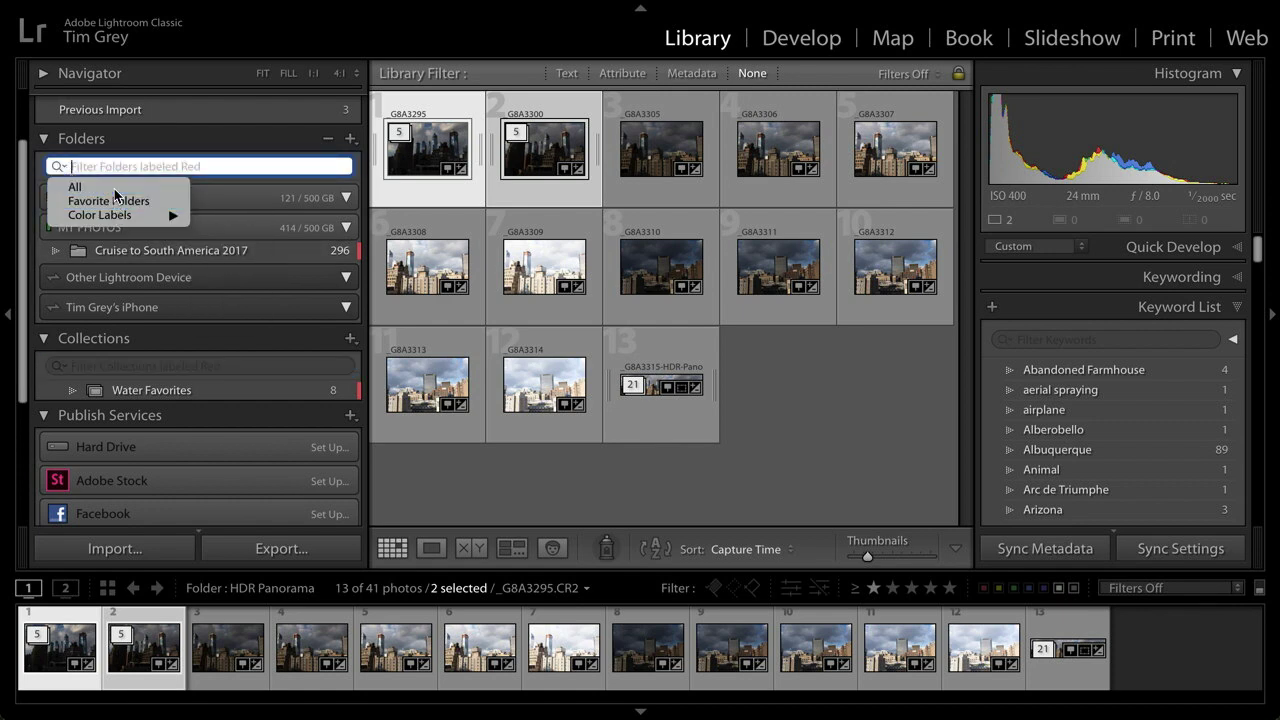
{"action": "left_click", "coordinate": [114, 189]}
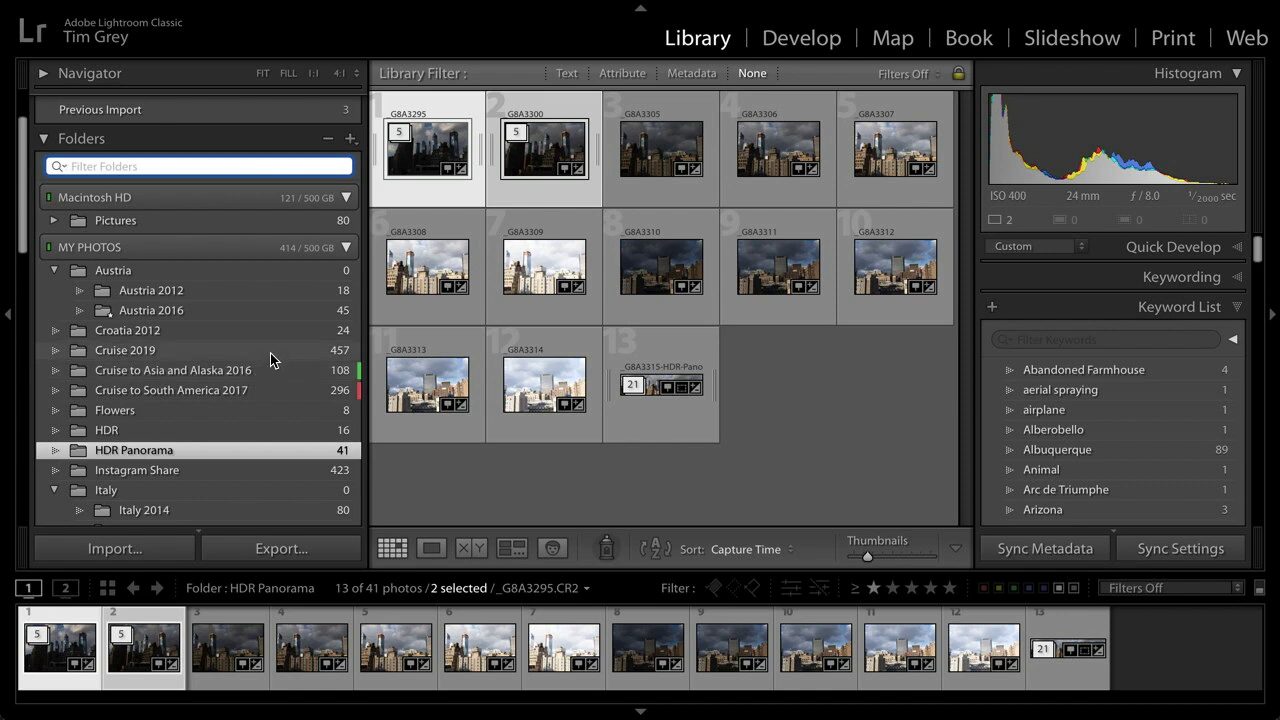
{"action": "scroll", "coordinate": [270, 353], "scroll_direction": "down", "scroll_amount": 1}
{"action": "scroll", "coordinate": [270, 353], "scroll_direction": "down", "scroll_amount": 9}
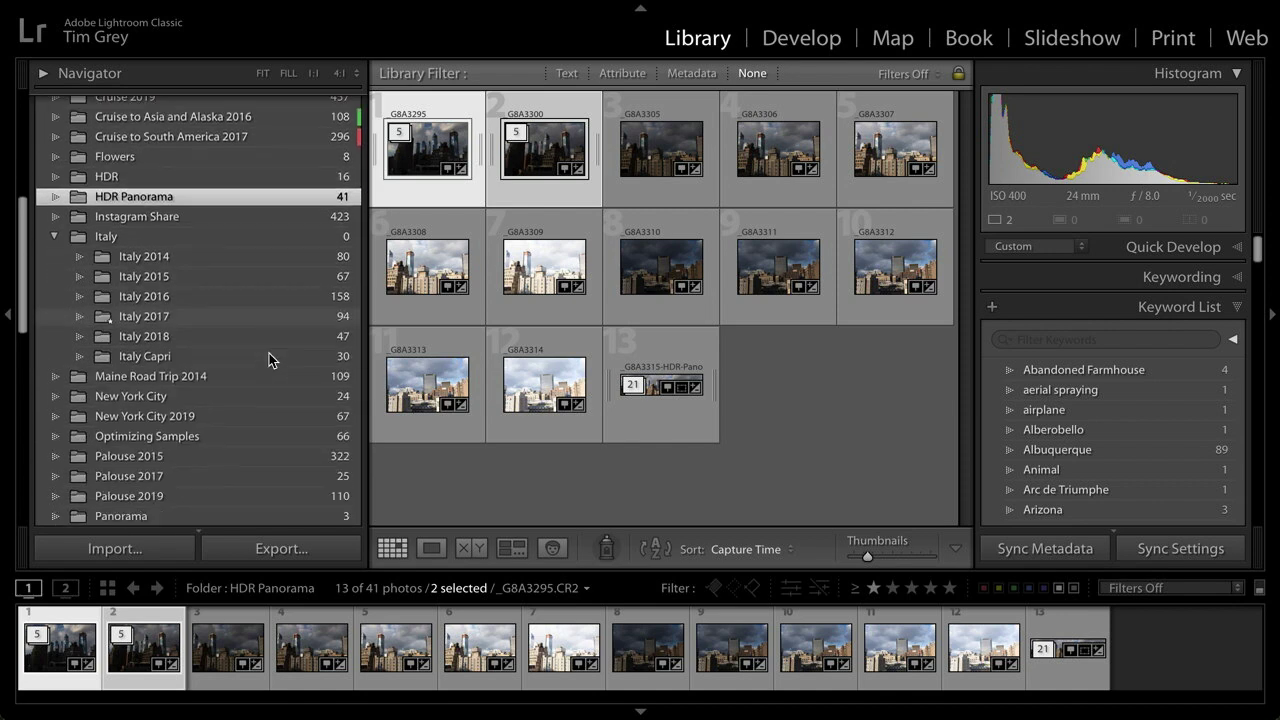
{"action": "scroll", "coordinate": [269, 353], "scroll_direction": "down", "scroll_amount": 1}
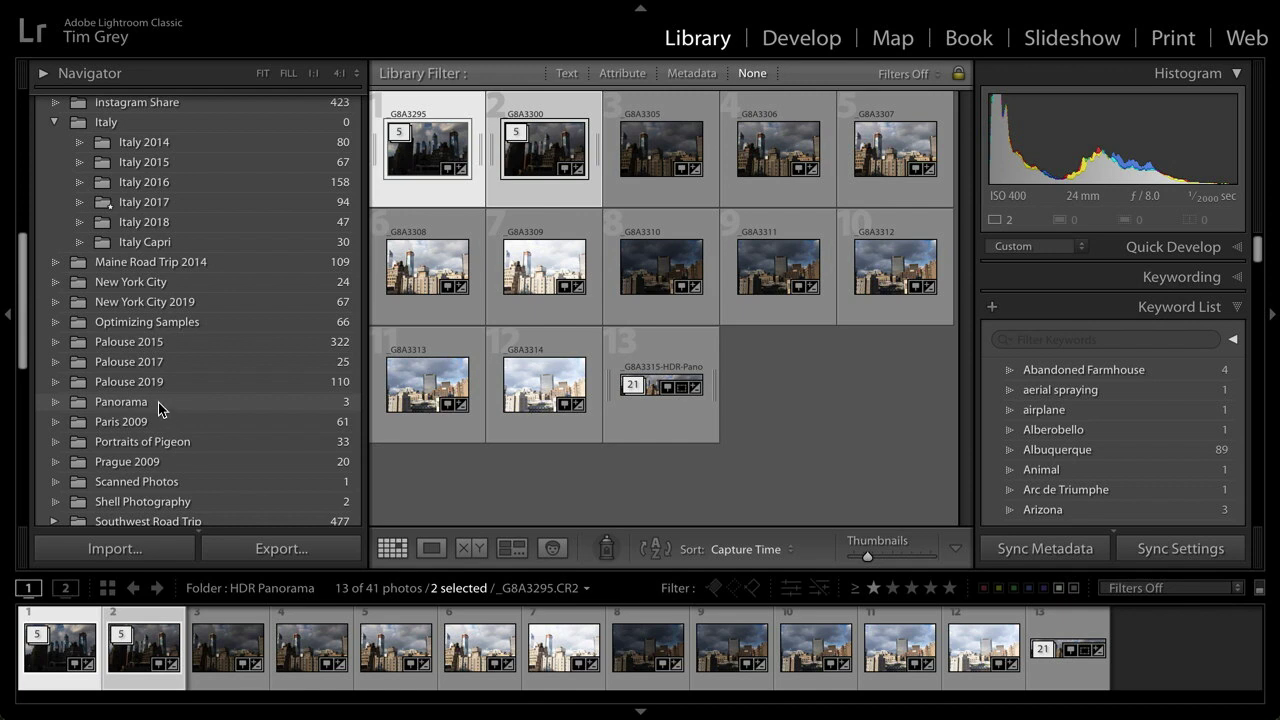
- Open the Panorama folder, select all three photos, and show them in Loupe view
{"action": "left_click", "coordinate": [158, 402]}
{"action": "left_click", "coordinate": [633, 167], "text": "shift"}
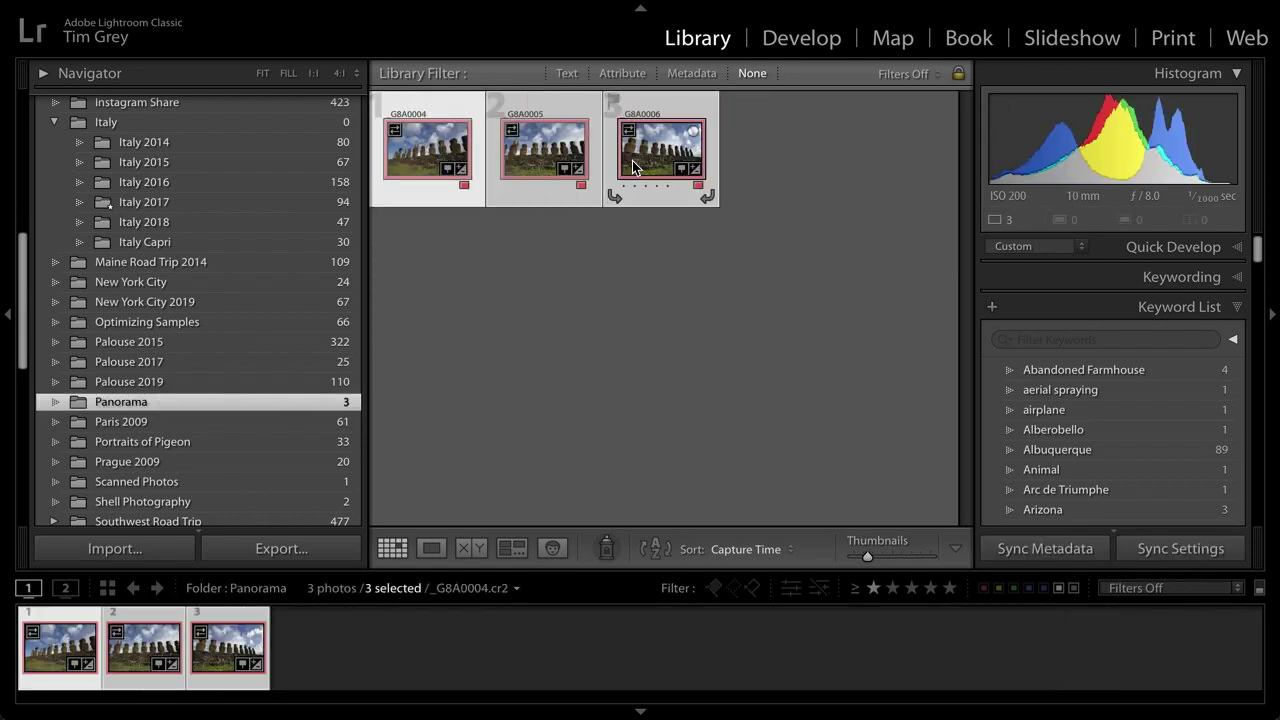
{"action": "key", "text": "e"}
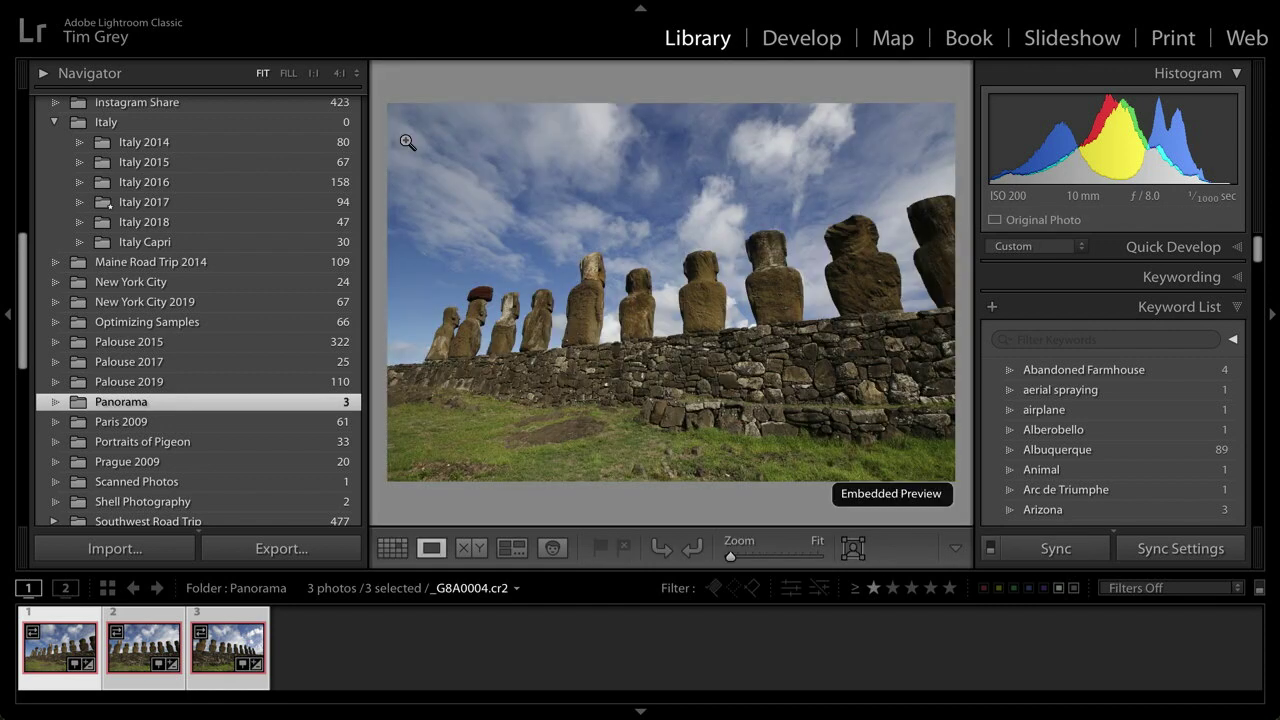
- Compare the overlap between the three statue photos in Loupe view, and return to the grid
{"action": "key", "text": "Right"}
{"action": "key", "text": "Right"}
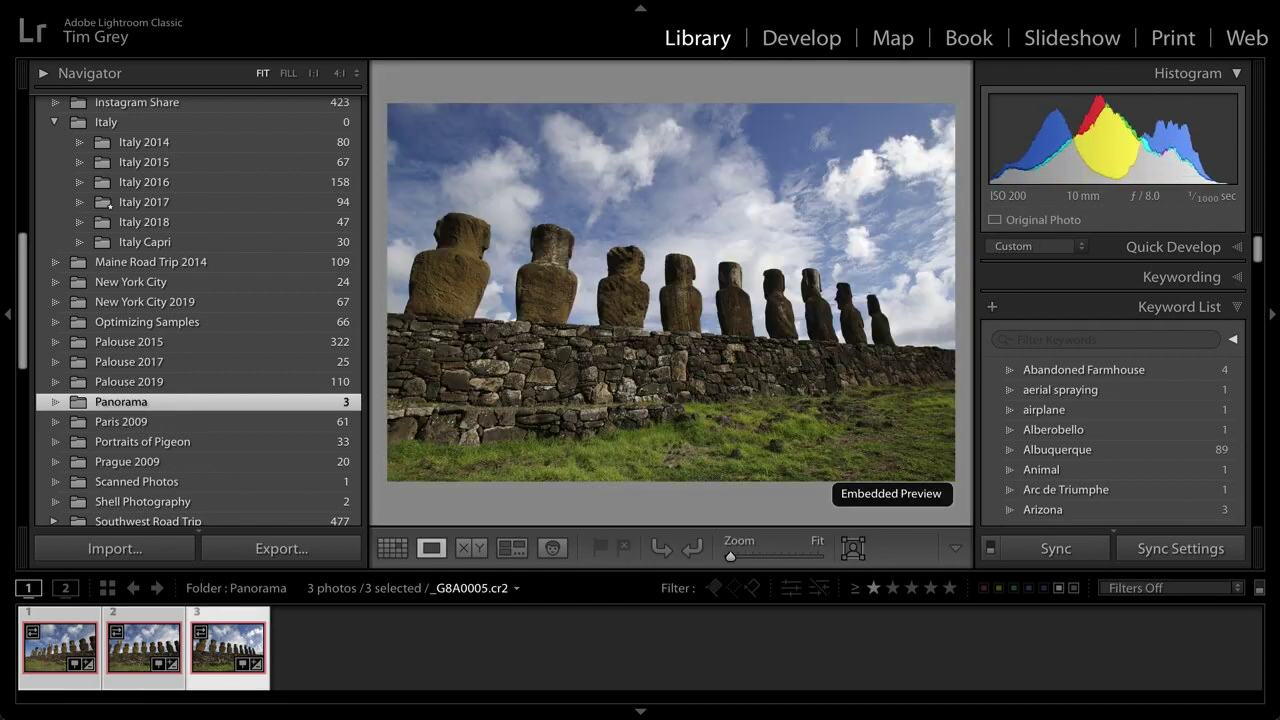
{"action": "key", "text": "Left"}
{"action": "key", "text": "Left"}
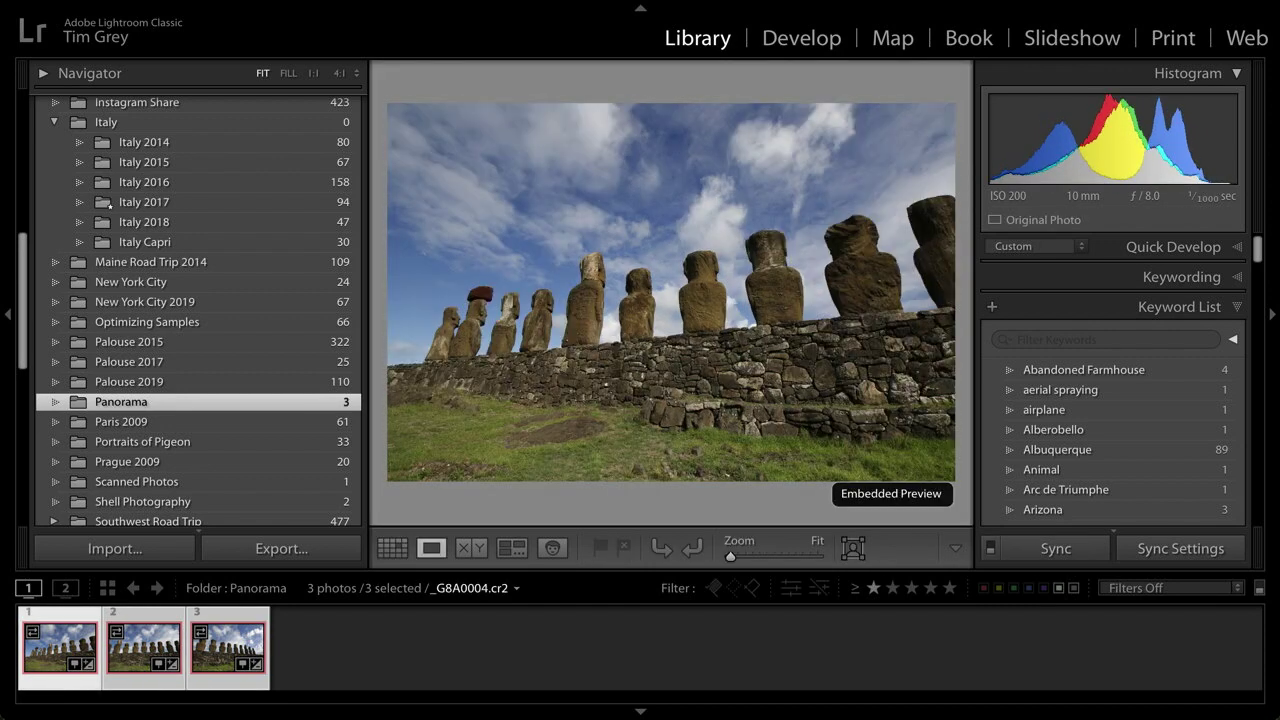
{"action": "key", "text": "Right"}
{"action": "key", "text": "Right"}
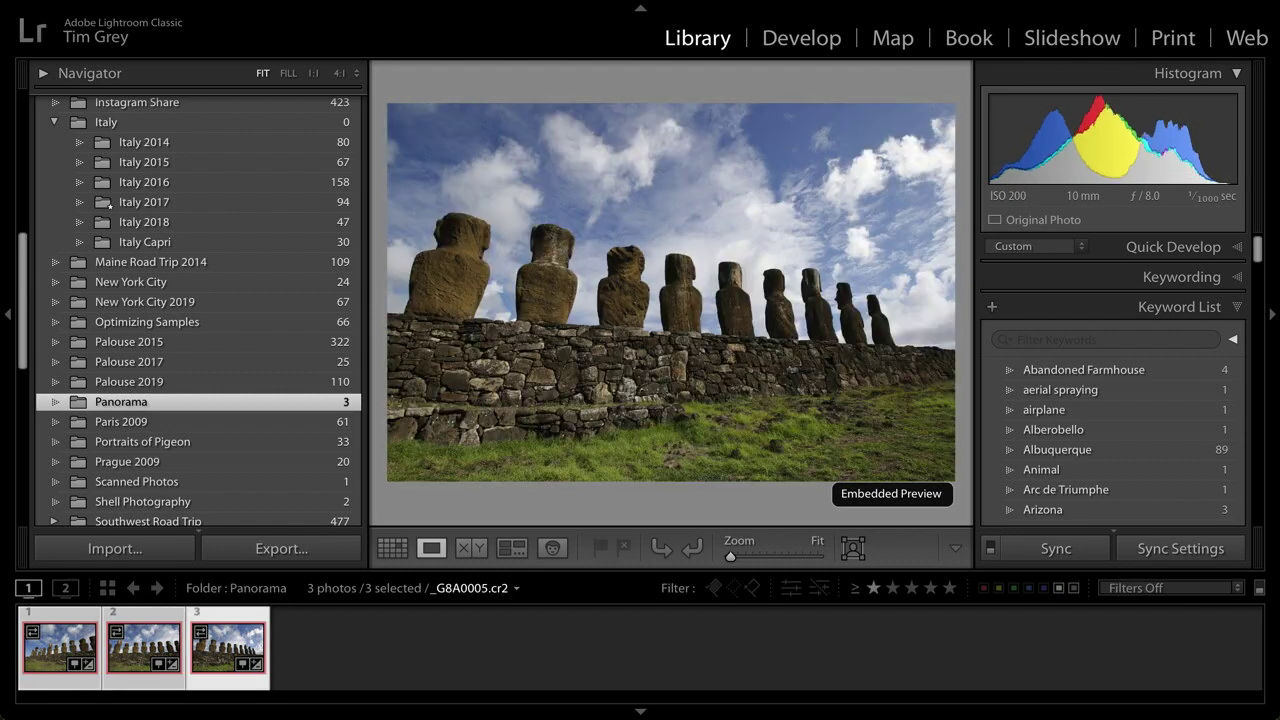
{"action": "key", "text": "Left"}
{"action": "key", "text": "Left"}
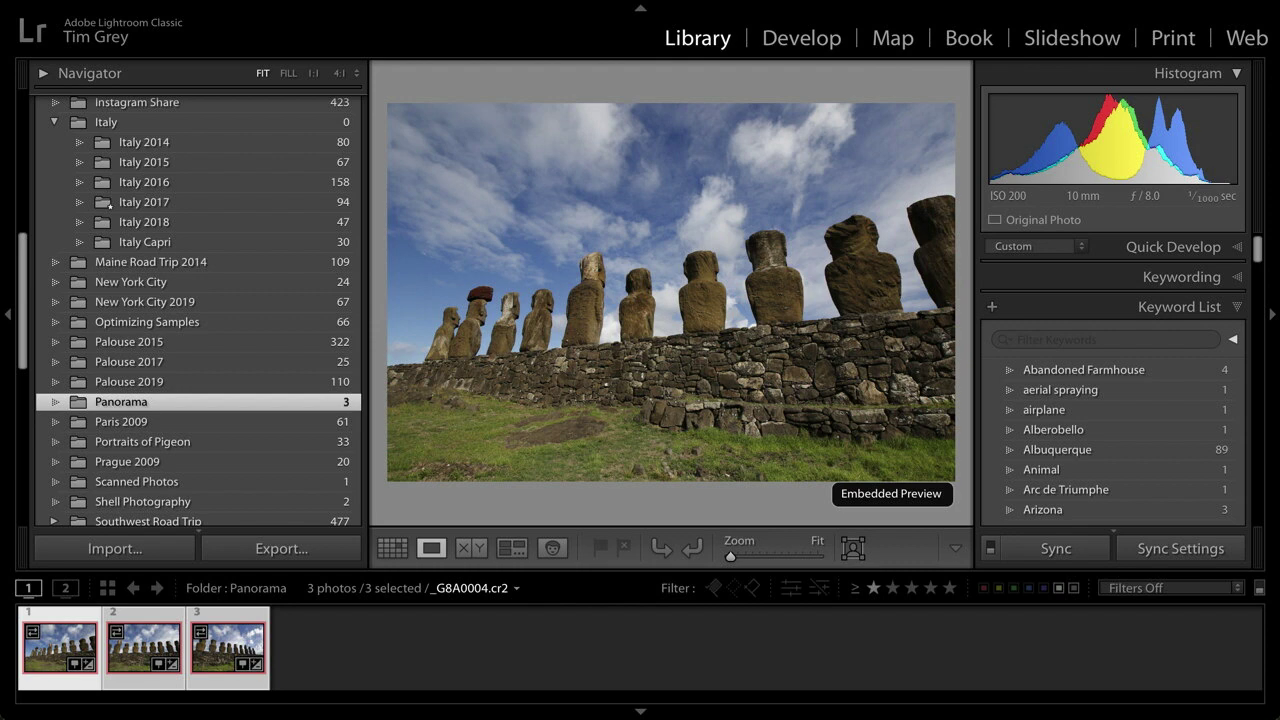
{"action": "key", "text": "Right"}
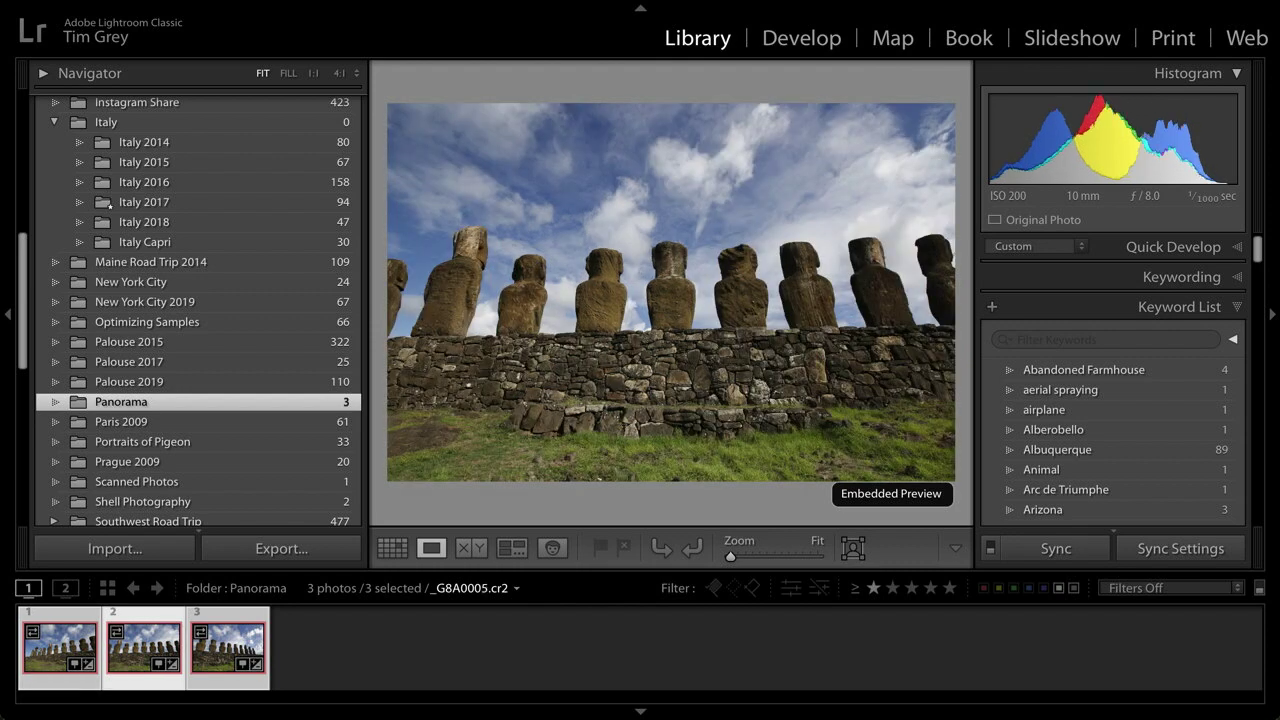
{"action": "key", "text": "Right"}
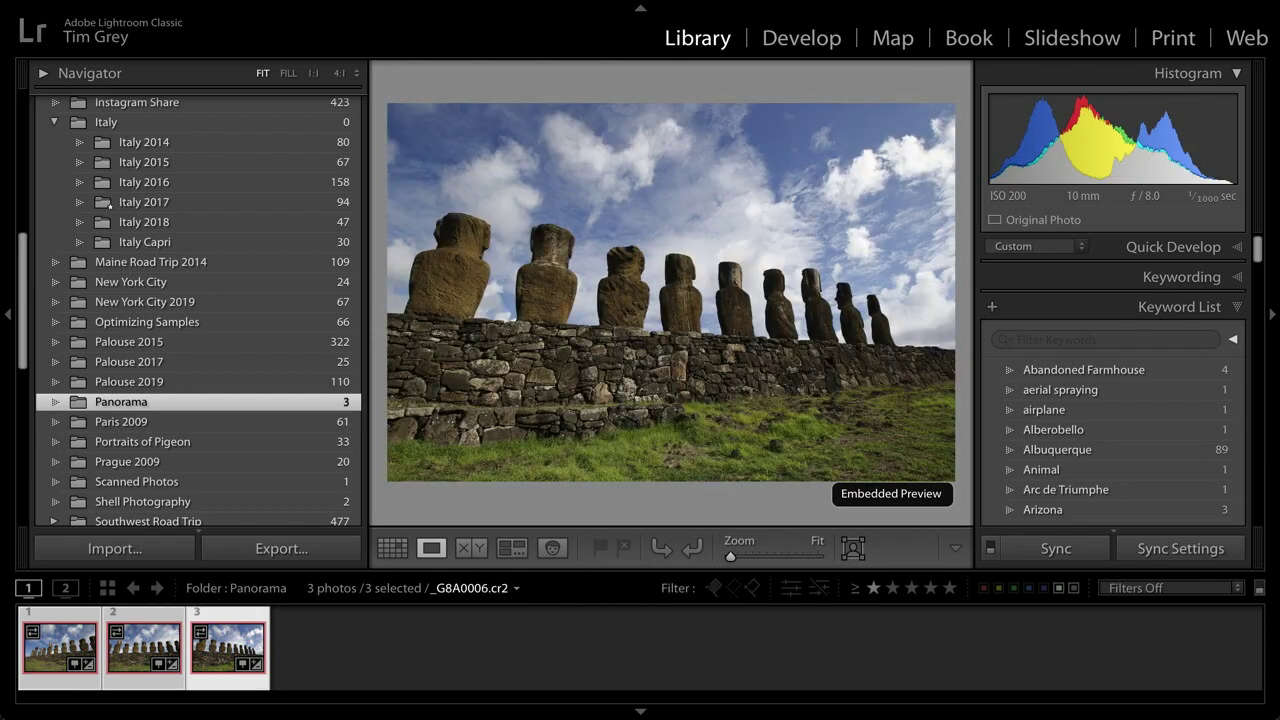
{"action": "key", "text": "Left"}
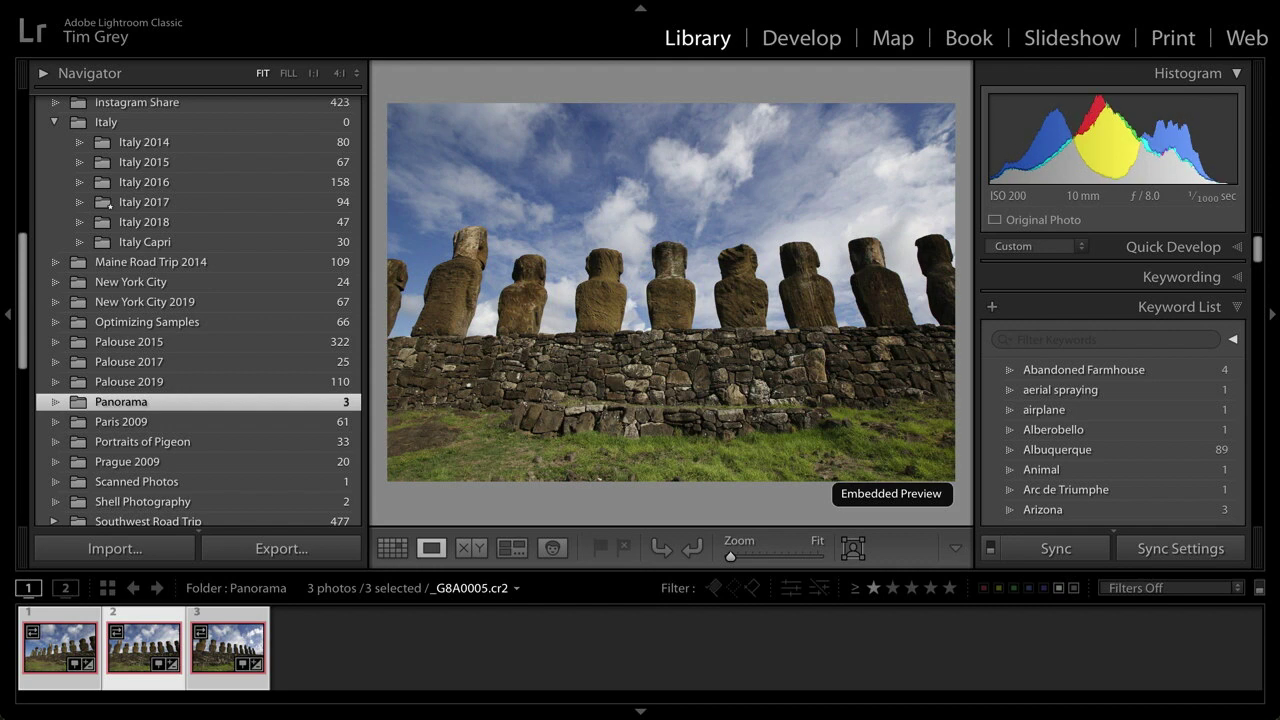
{"action": "key", "text": "Left"}
{"action": "key", "text": "Right"}
{"action": "key", "text": "g"}
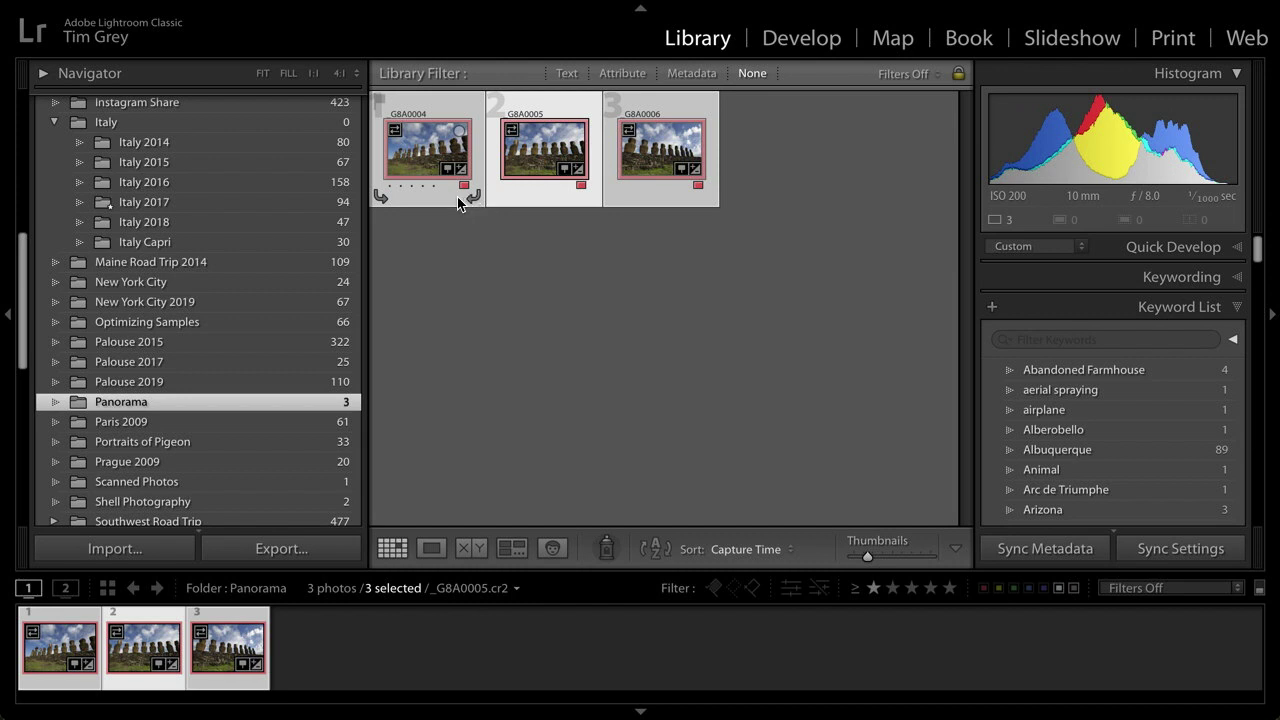
- Start a panorama Photo Merge of the three selected photos and turn on Fill Edges
{"action": "left_click", "coordinate": [362, 11]}
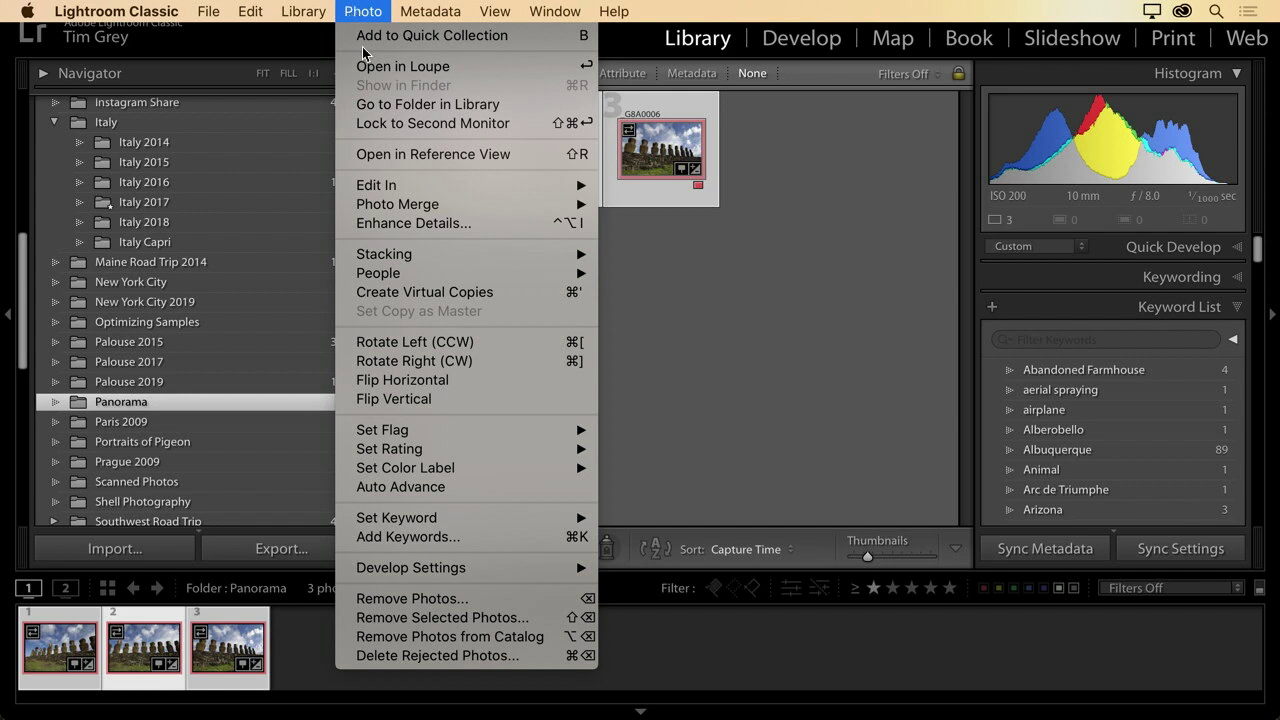
{"action": "mouse_move", "coordinate": [420, 205]}
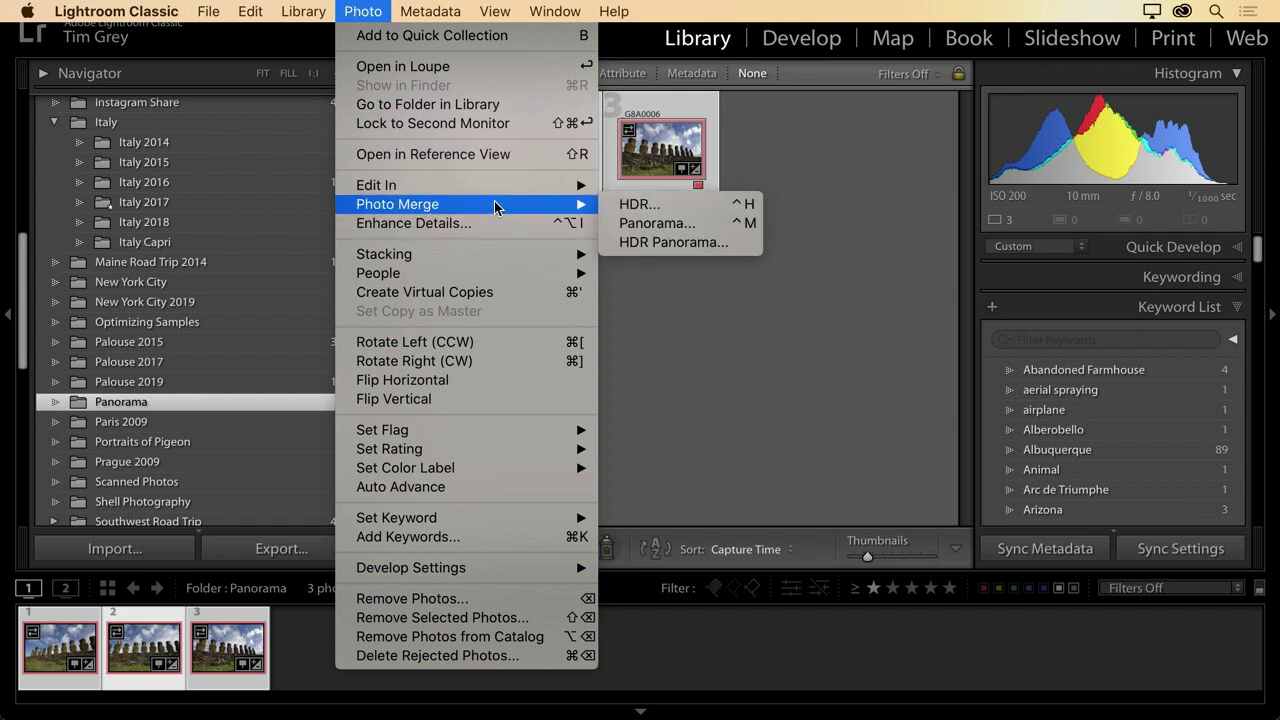
{"action": "left_click", "coordinate": [705, 224]}
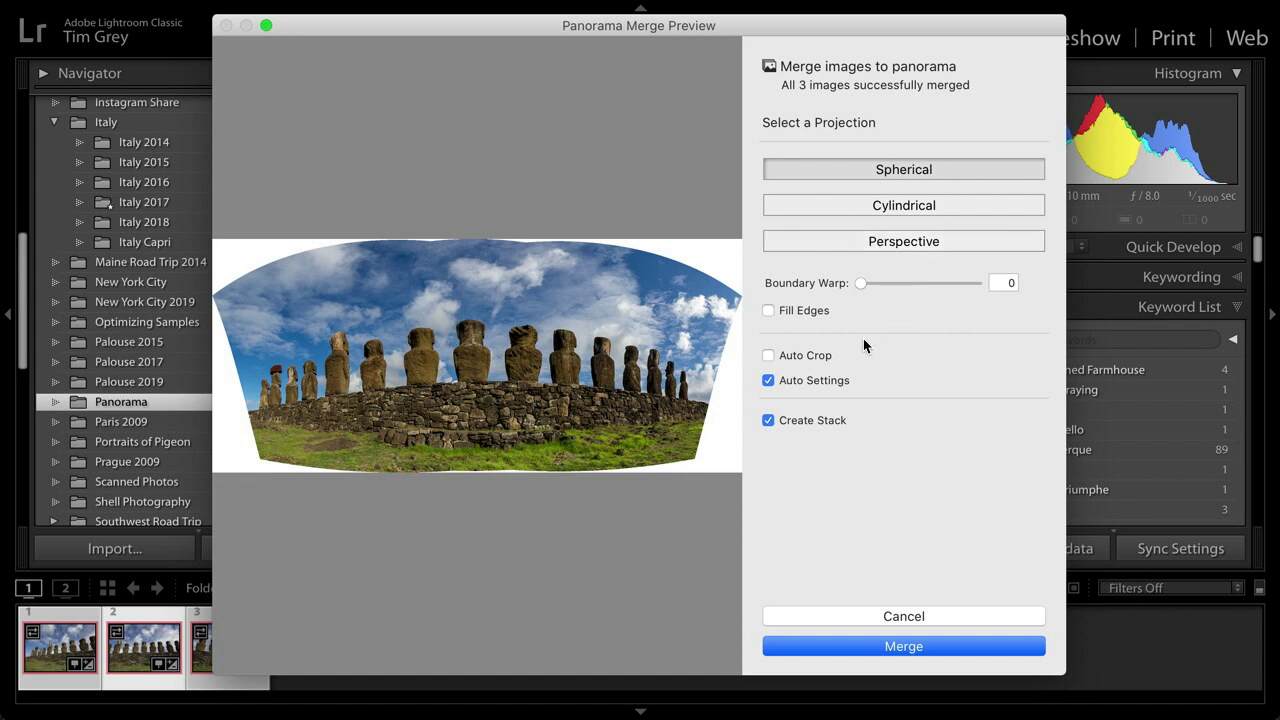
{"action": "mouse_move", "coordinate": [862, 283]}
{"action": "left_mouse_down"}
{"action": "mouse_move", "coordinate": [953, 280]}
{"action": "mouse_move", "coordinate": [866, 280]}
{"action": "left_mouse_up"}
{"action": "left_click", "coordinate": [768, 310]}
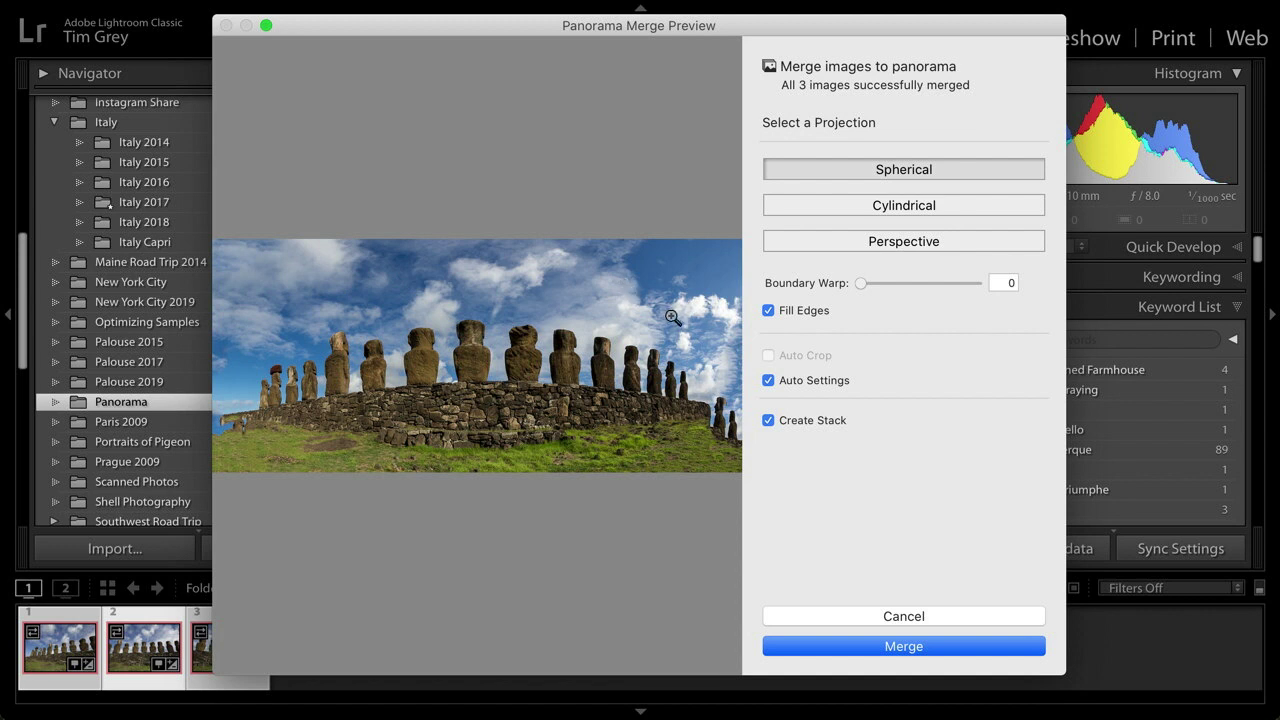
- Examine the filled edges at both ends of the merged panorama preview at a magnified view
{"action": "left_click", "coordinate": [720, 422]}
{"action": "left_click", "coordinate": [490, 497]}
{"action": "left_click", "coordinate": [691, 434]}
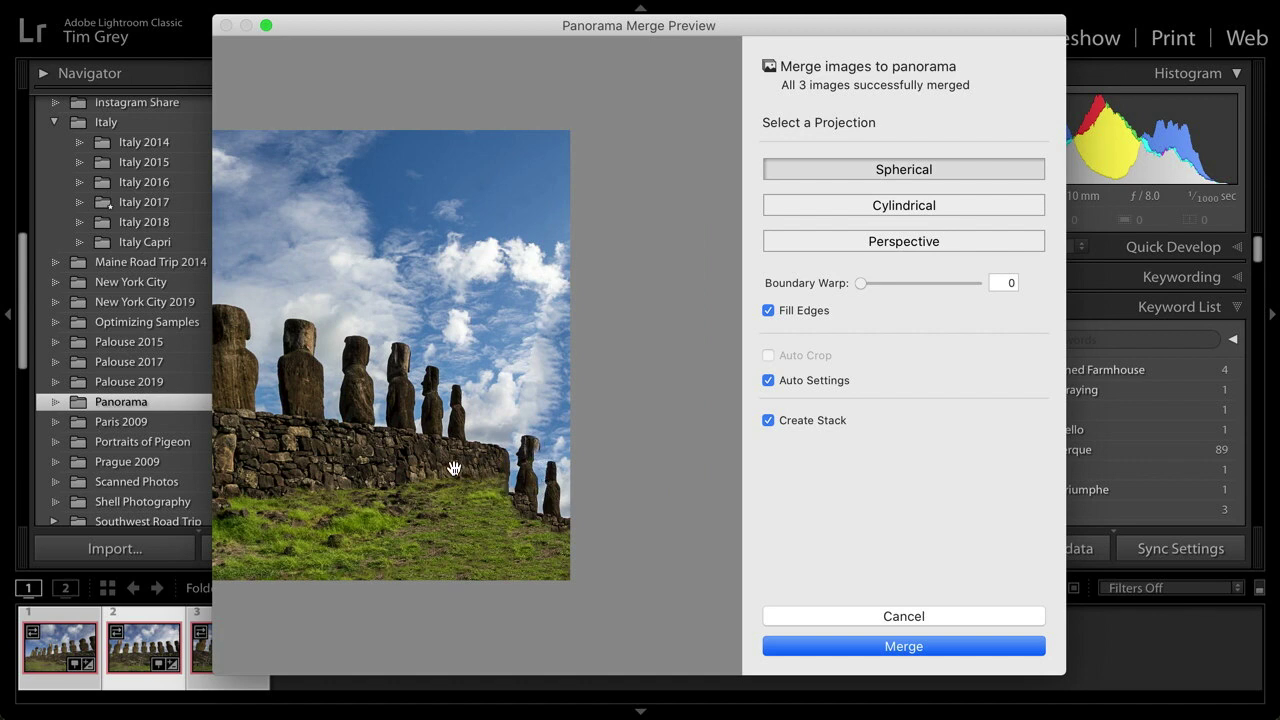
{"action": "left_click_drag", "start_coordinate": [453, 468], "coordinate": [865, 448]}
{"action": "left_click_drag", "start_coordinate": [492, 439], "coordinate": [882, 428]}
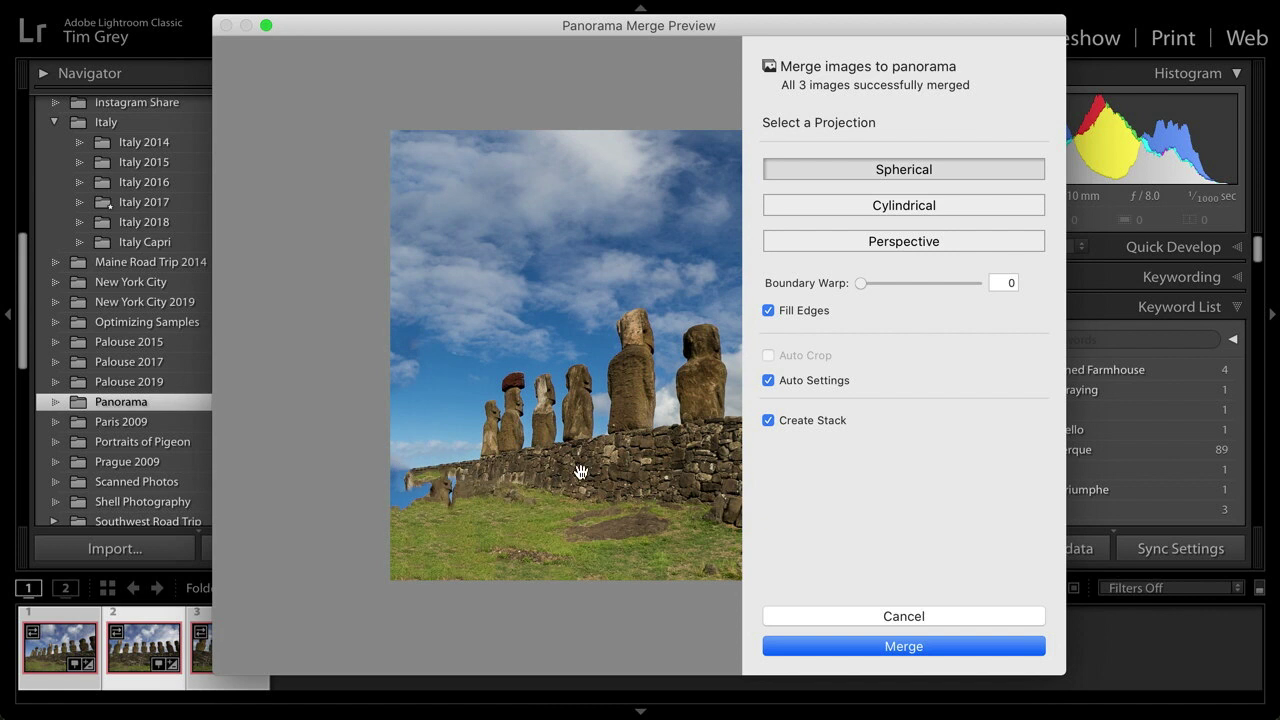
{"action": "left_click", "coordinate": [457, 452]}
{"action": "left_click_drag", "start_coordinate": [457, 452], "coordinate": [350, 432]}
{"action": "left_click_drag", "start_coordinate": [648, 440], "coordinate": [384, 424]}
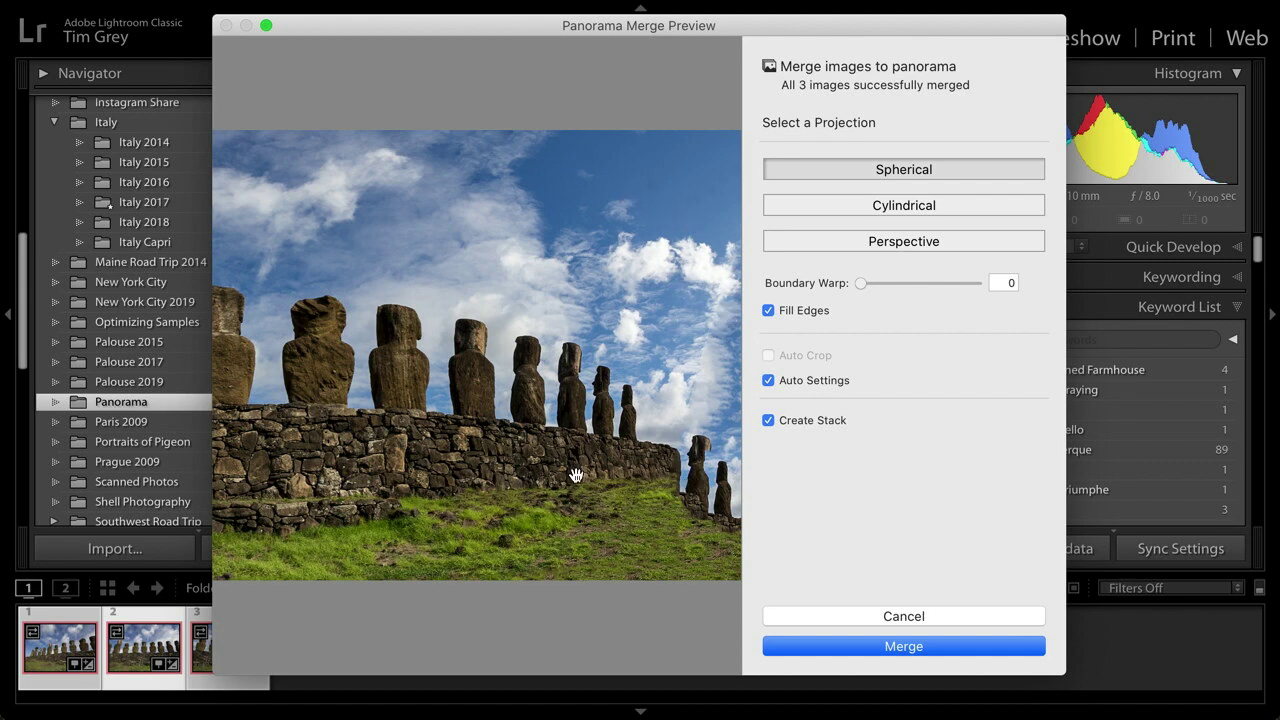
{"action": "left_click", "coordinate": [486, 442]}
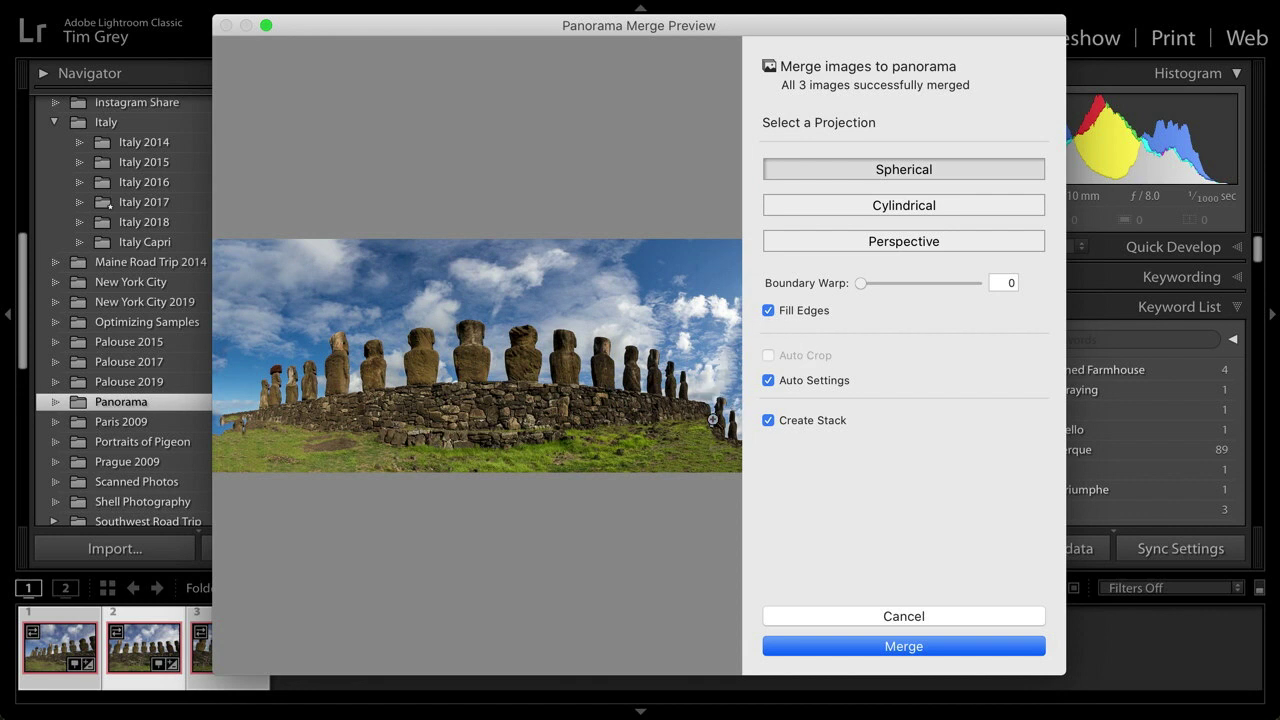
- Compare the panorama preview with and without Fill Edges, leaving the option off
{"action": "left_click", "coordinate": [768, 310]}
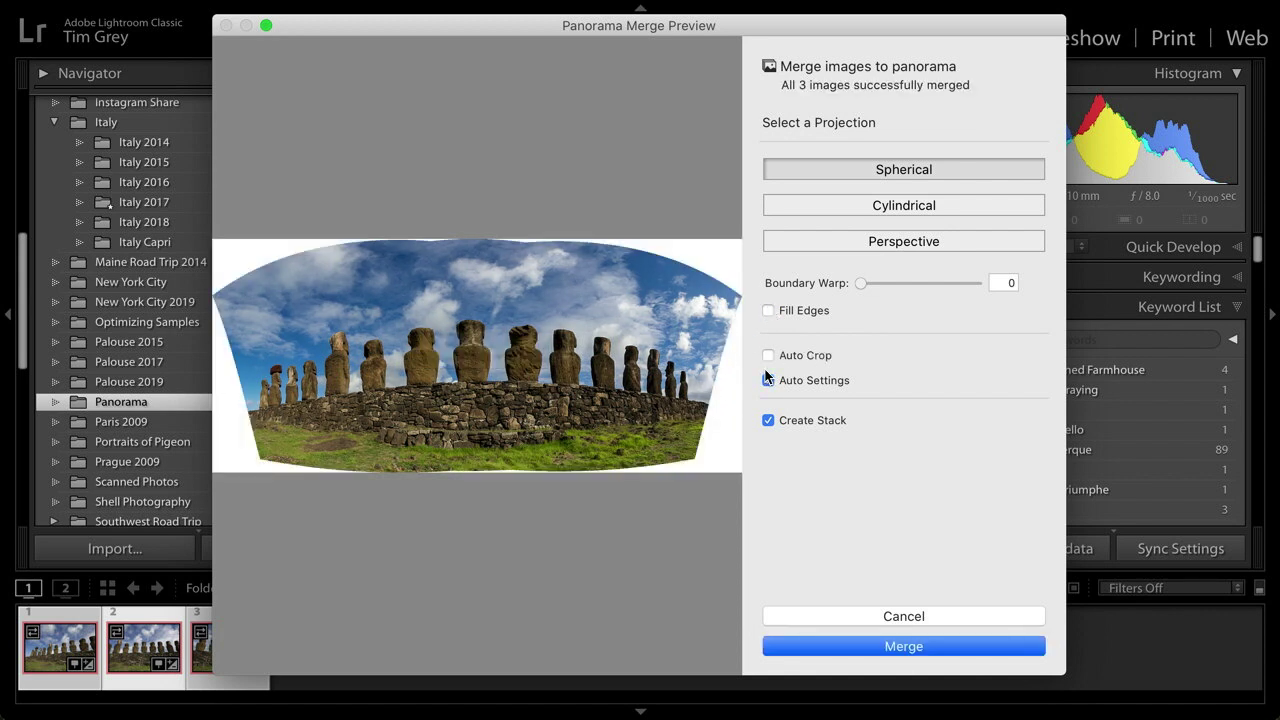
{"action": "left_click", "coordinate": [768, 310]}
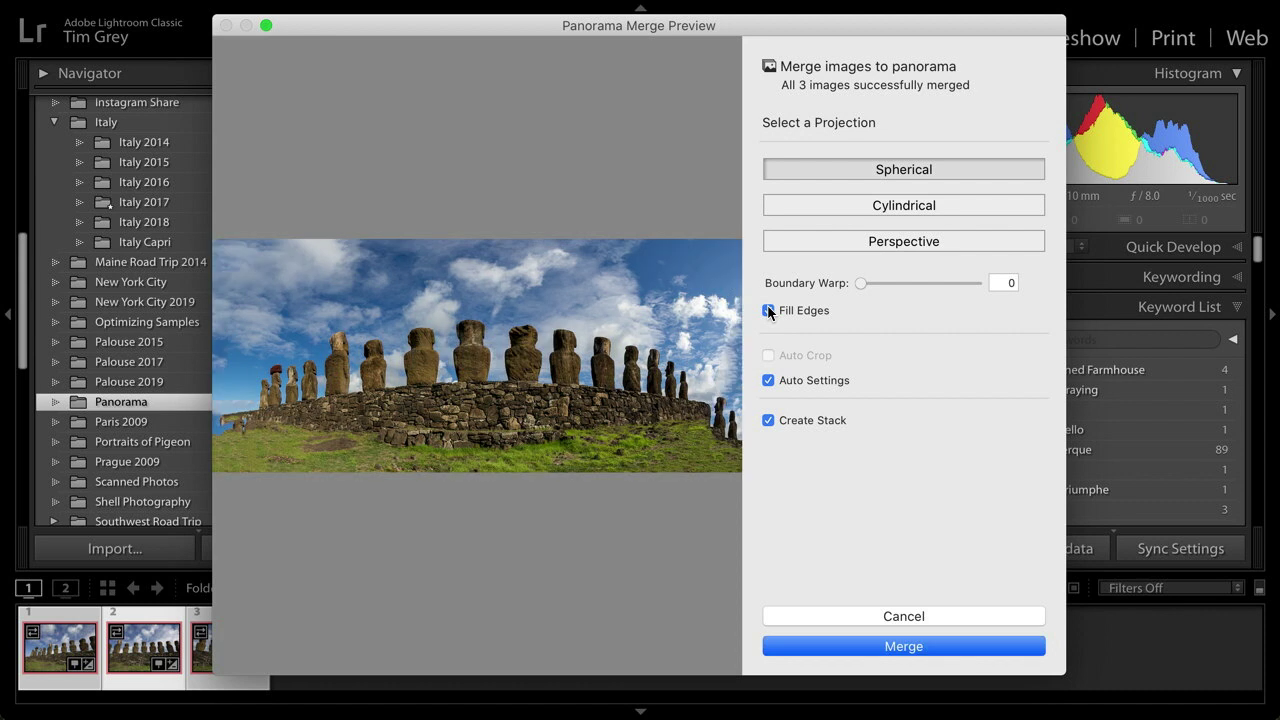
{"action": "left_click", "coordinate": [768, 310]}
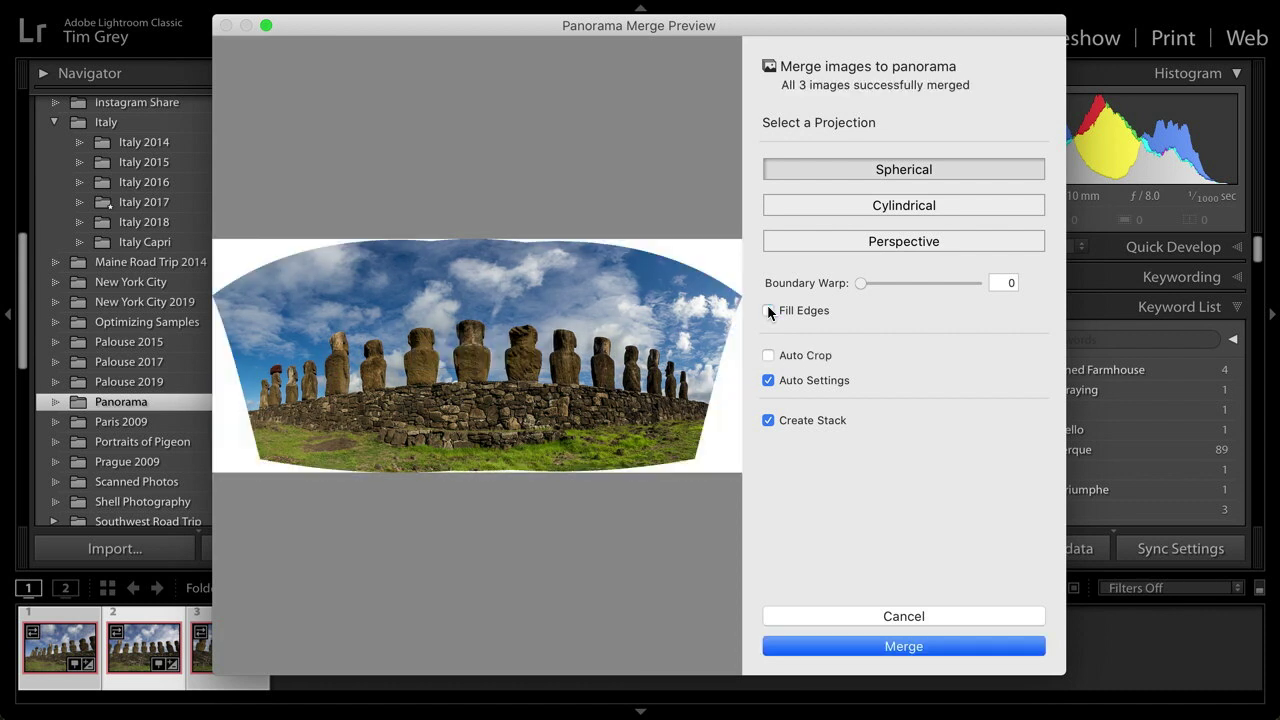
{"action": "left_click", "coordinate": [768, 310]}
{"action": "left_click", "coordinate": [768, 310]}
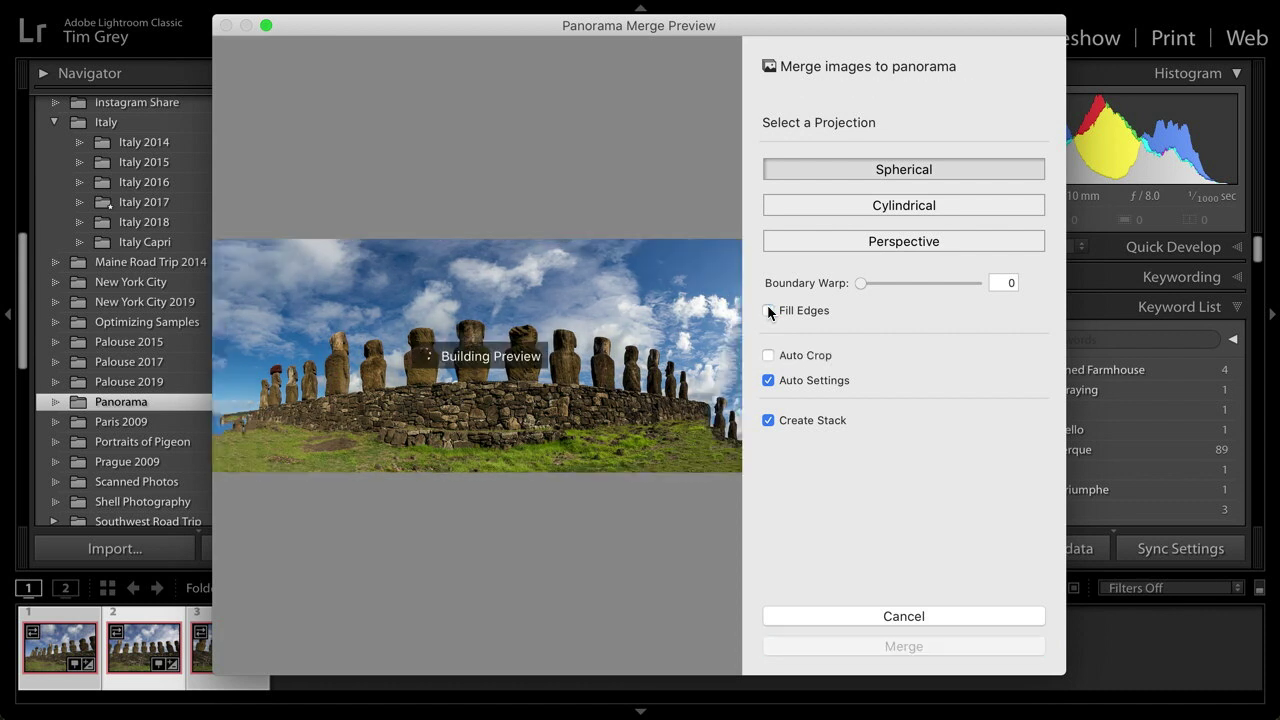
{"action": "left_click", "coordinate": [768, 310]}
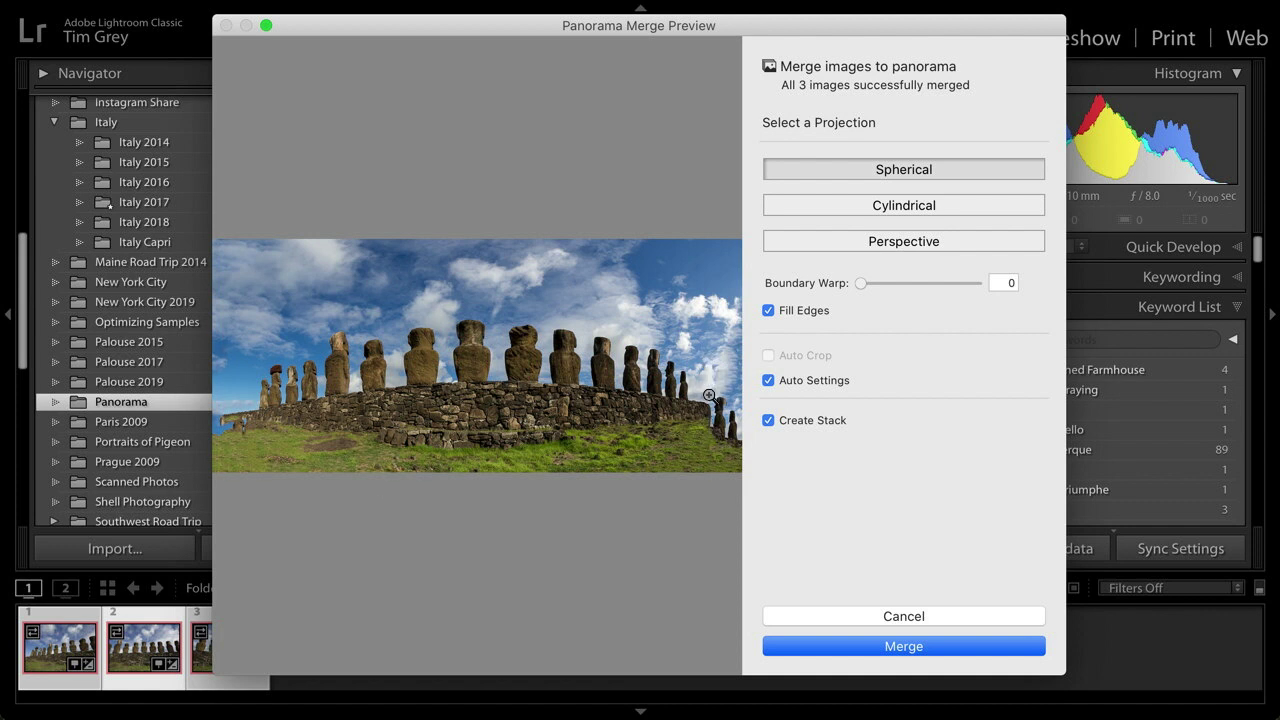
{"action": "left_click", "coordinate": [768, 310]}
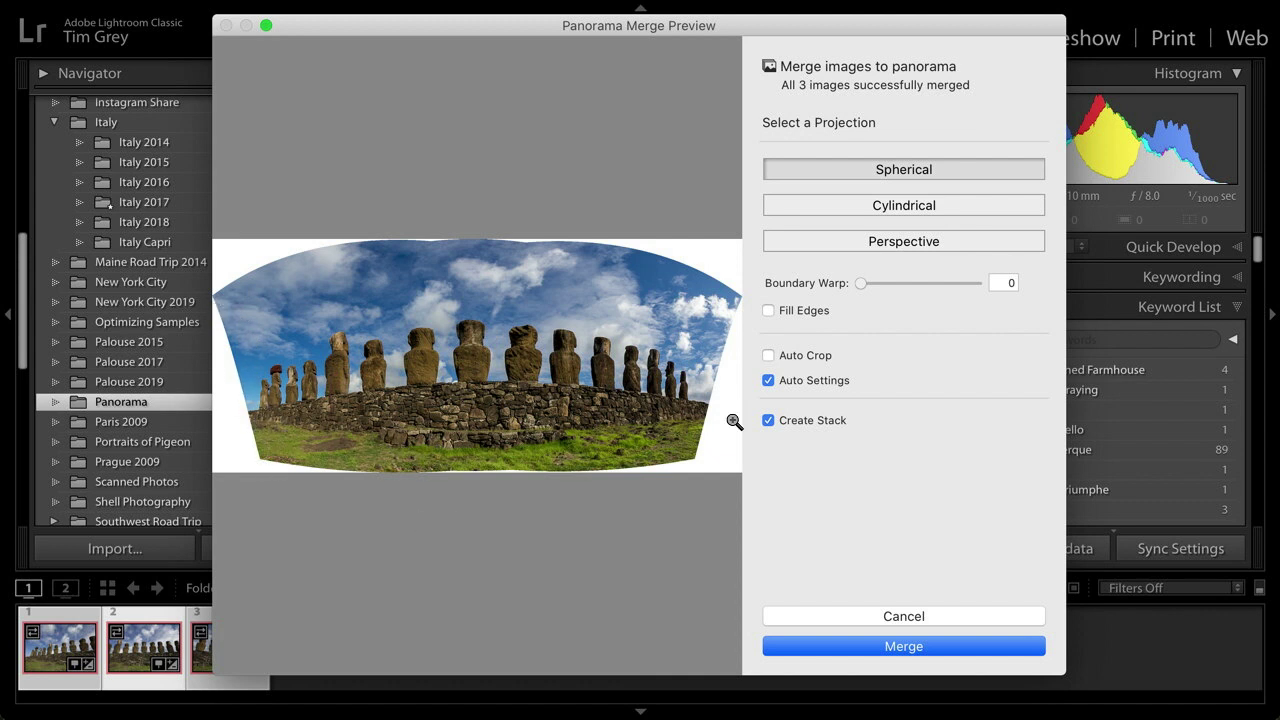
- Compare Boundary Warp at 100 with Fill Edges at Boundary Warp 0, and cancel the panorama merge
{"action": "left_click_drag", "start_coordinate": [861, 285], "coordinate": [980, 286]}
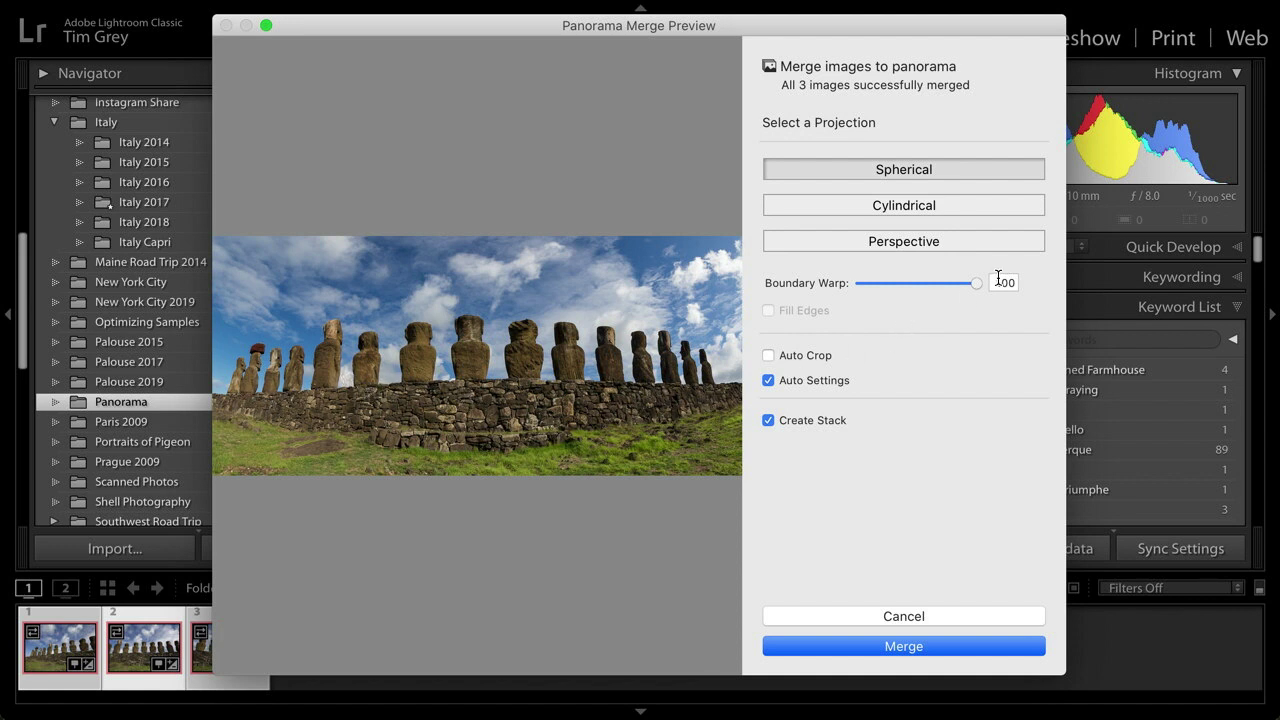
{"action": "left_click_drag", "start_coordinate": [974, 285], "coordinate": [816, 278]}
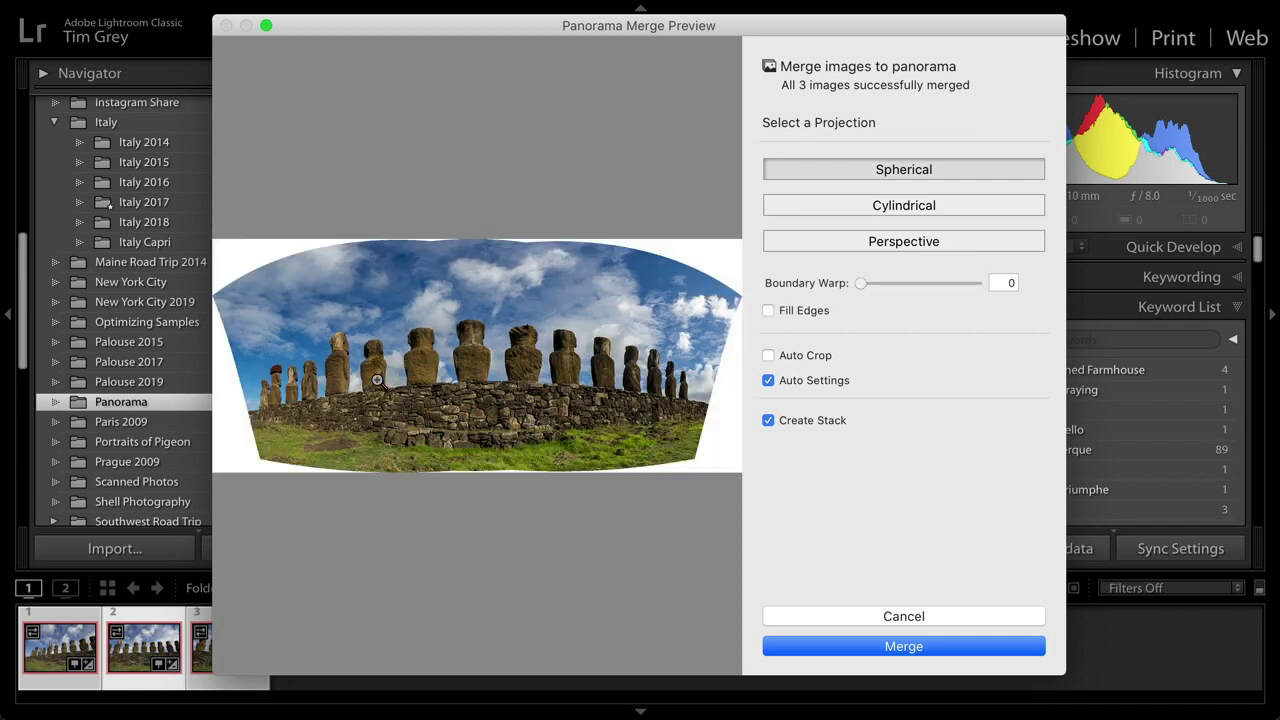
{"action": "left_click", "coordinate": [768, 311]}
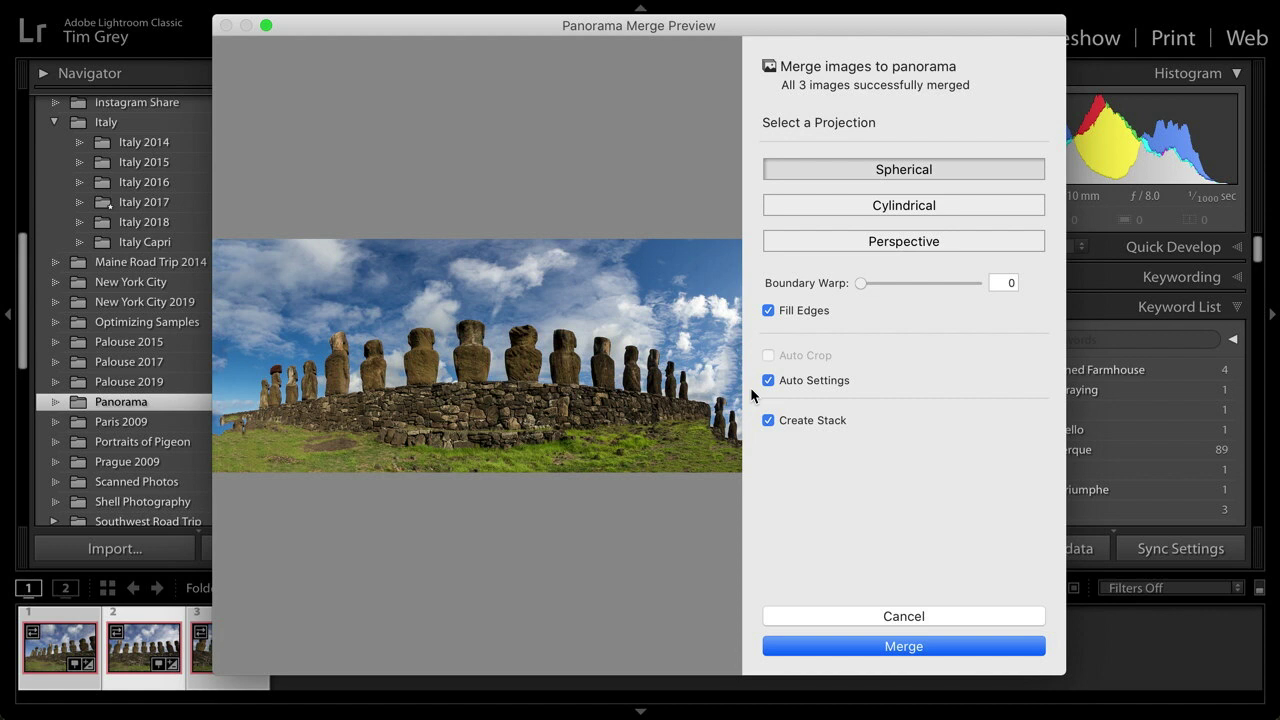
{"action": "left_click", "coordinate": [957, 615]}
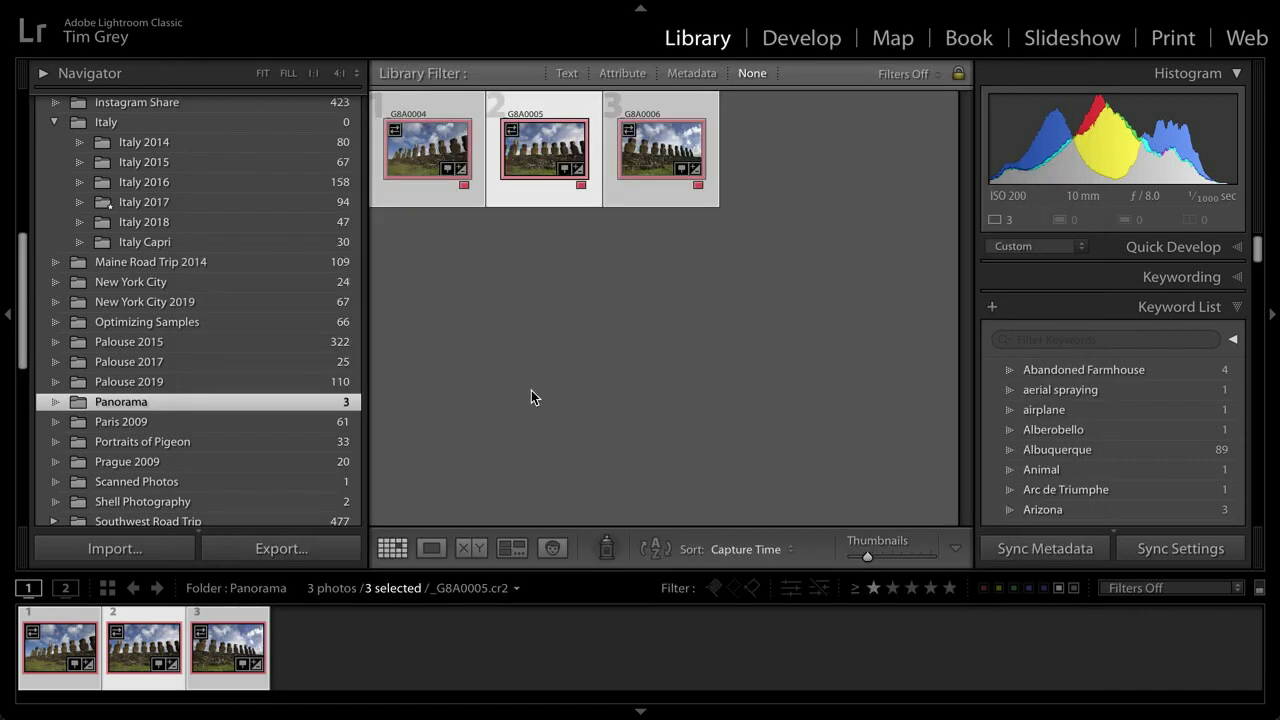
- Open the Austria 2016 folder and filter it to photos rated two stars or higher, without a color label filter
{"action": "scroll", "coordinate": [230, 373], "scroll_direction": "up", "scroll_amount": 3}
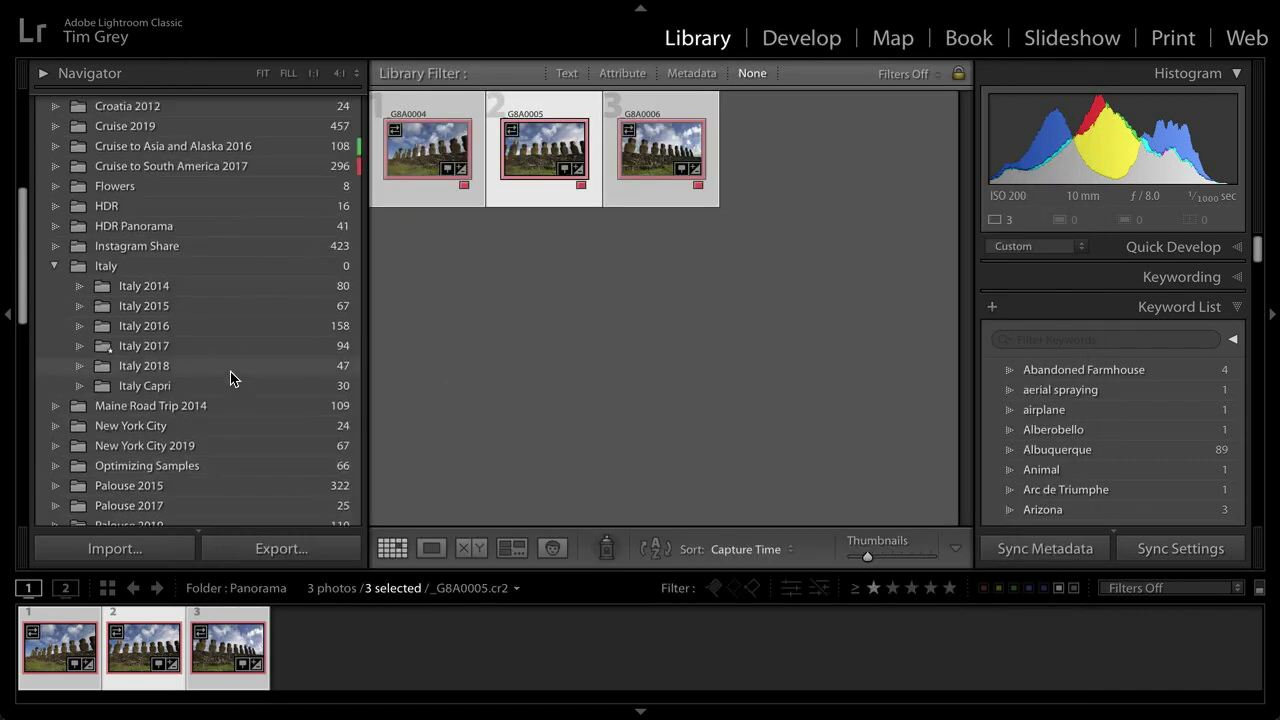
{"action": "scroll", "coordinate": [230, 377], "scroll_direction": "up", "scroll_amount": 3}
{"action": "left_click", "coordinate": [155, 190]}
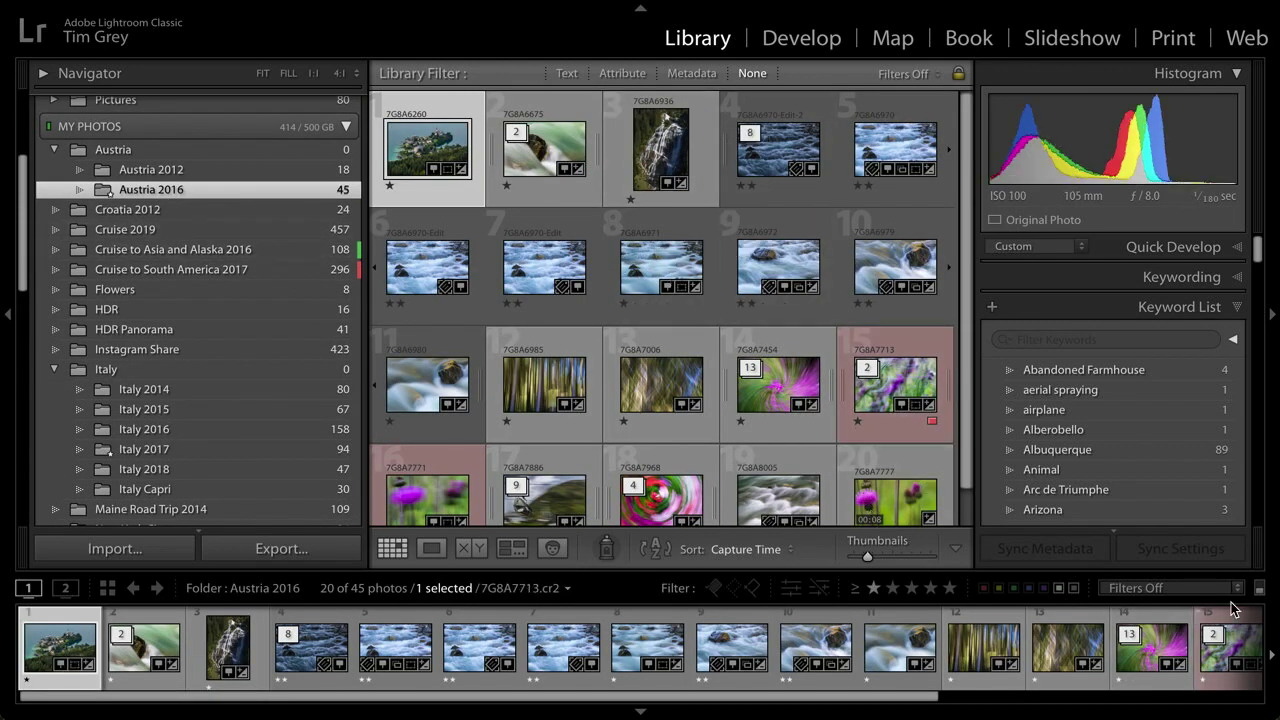
{"action": "left_click", "coordinate": [1258, 588]}
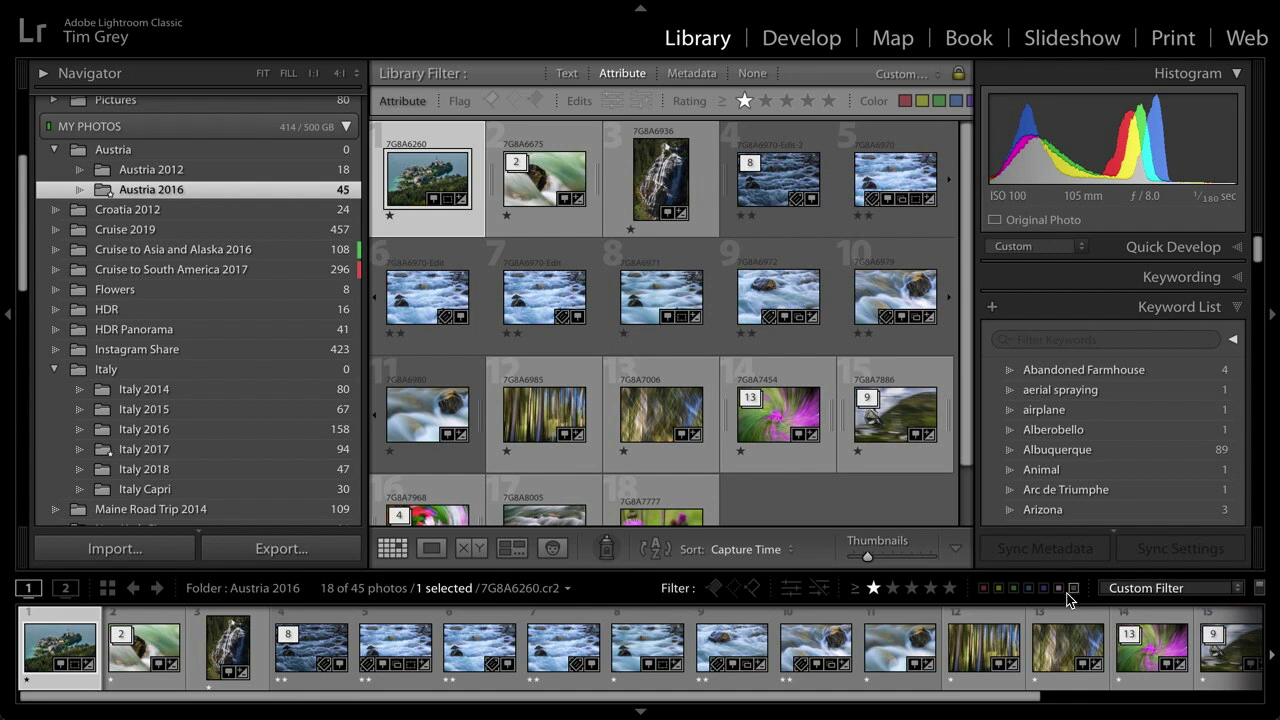
{"action": "left_click", "coordinate": [893, 589]}
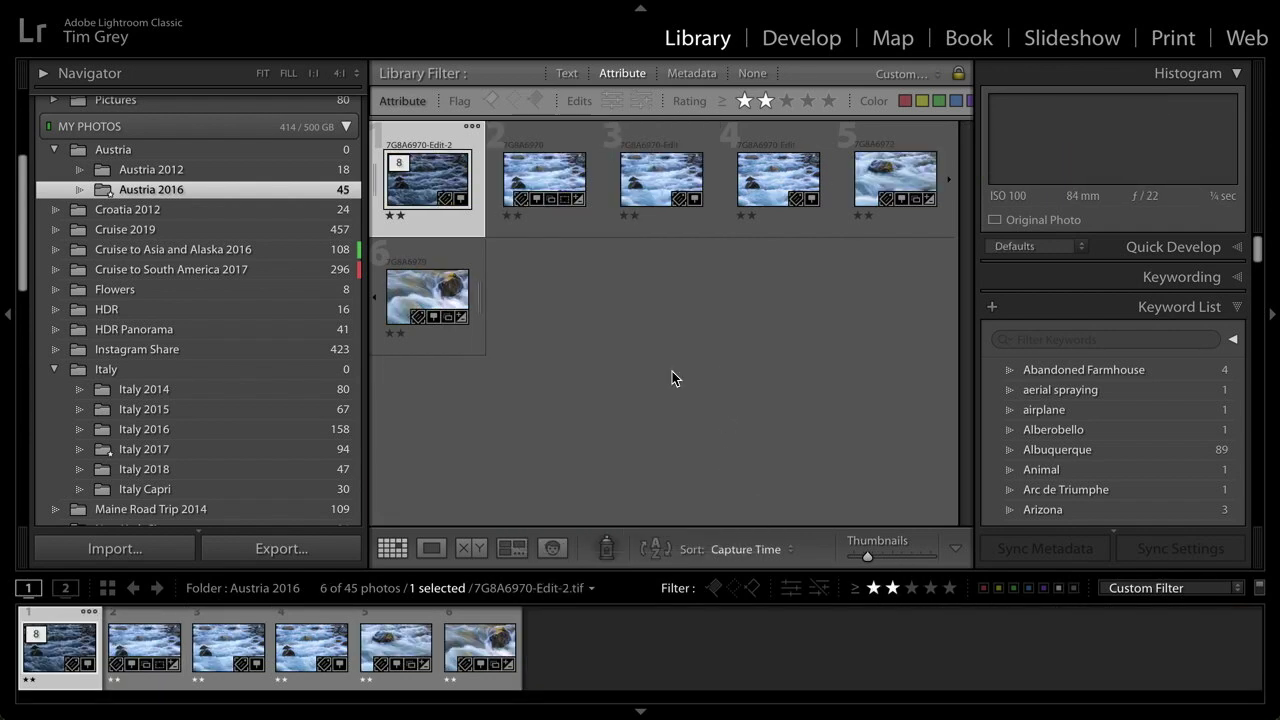
- Open the Italy 2018 folder and select all of its filtered photos
{"action": "left_click", "coordinate": [157, 477]}
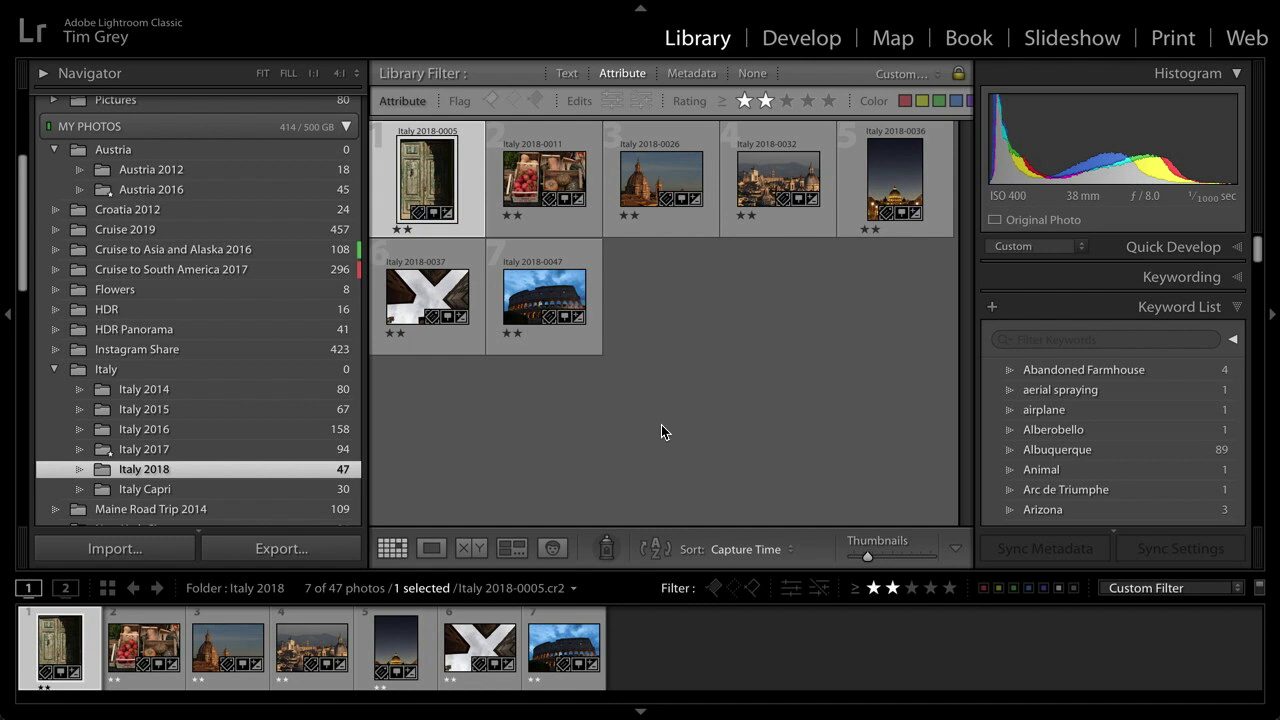
{"action": "mouse_move", "coordinate": [552, 326]}
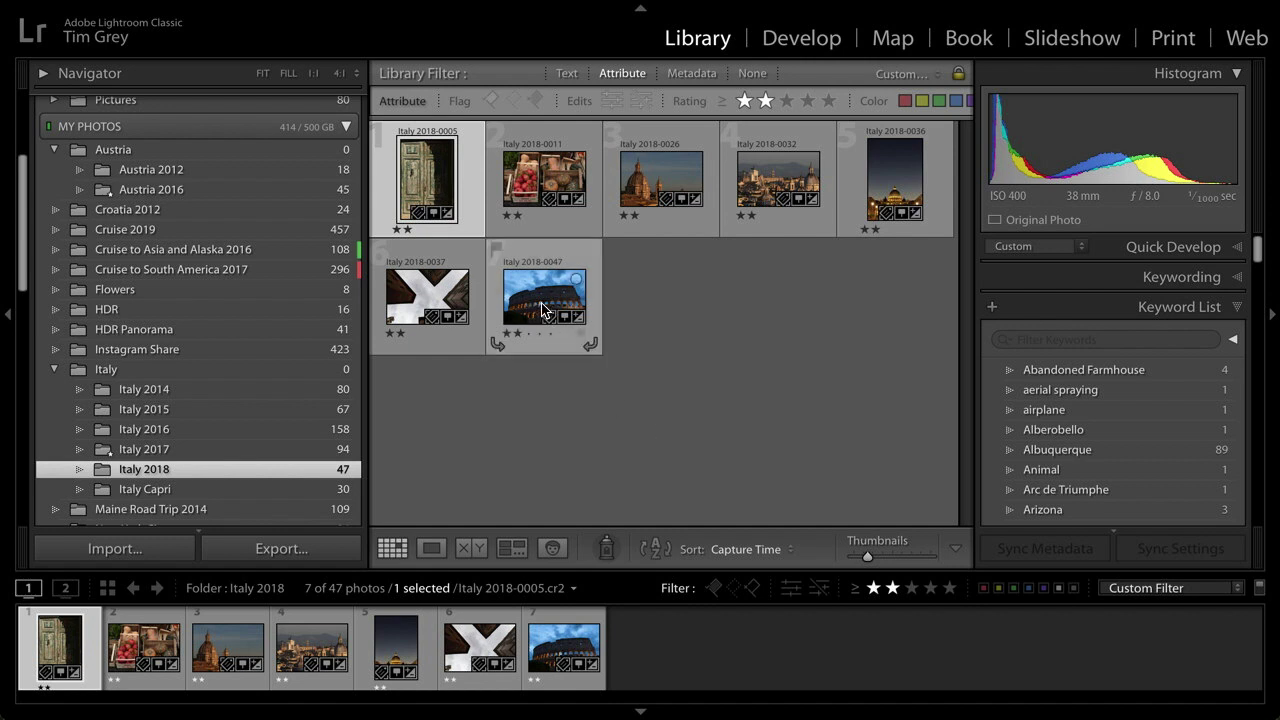
{"action": "key", "text": "ctrl+a"}
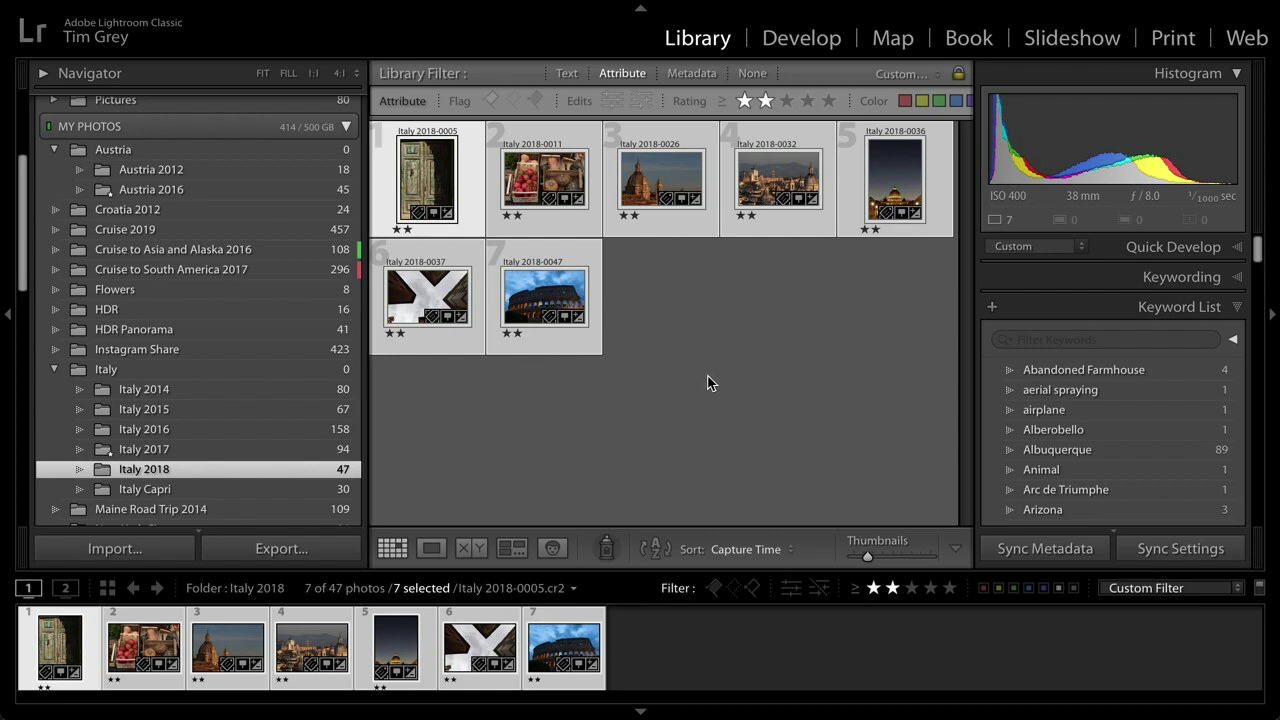
- Open the export settings for the selected photos and review the Instagram Share preset's location, naming, file, sizing, sharpening, metadata and watermark settings
{"action": "left_click", "coordinate": [322, 547]}
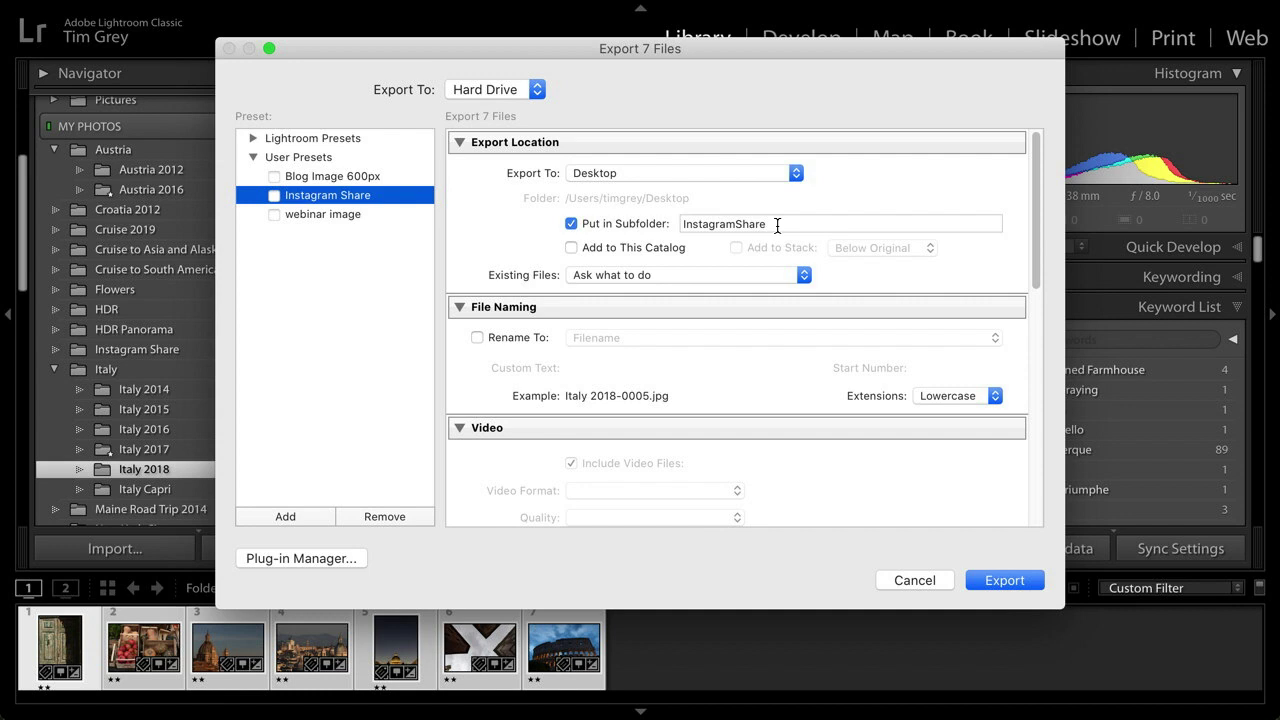
{"action": "scroll", "coordinate": [770, 240], "scroll_direction": "down", "scroll_amount": 2}
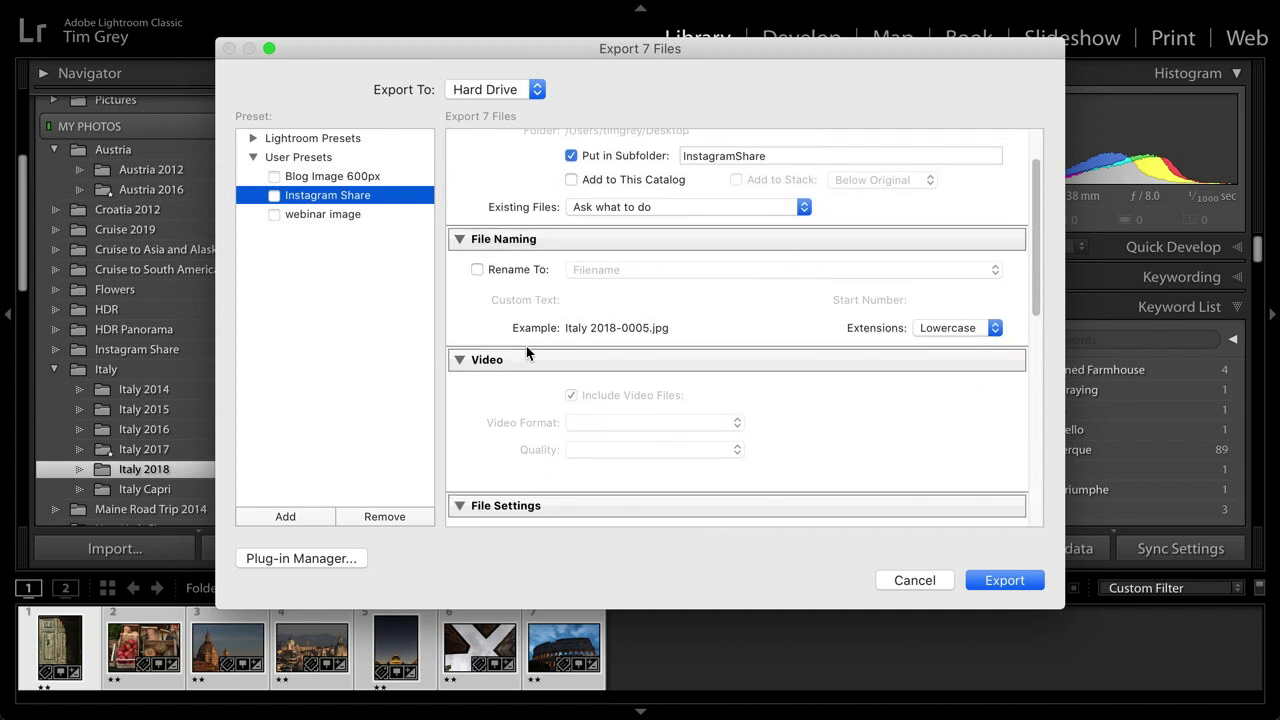
{"action": "scroll", "coordinate": [739, 320], "scroll_direction": "down", "scroll_amount": 3}
{"action": "scroll", "coordinate": [739, 320], "scroll_direction": "down", "scroll_amount": 2}
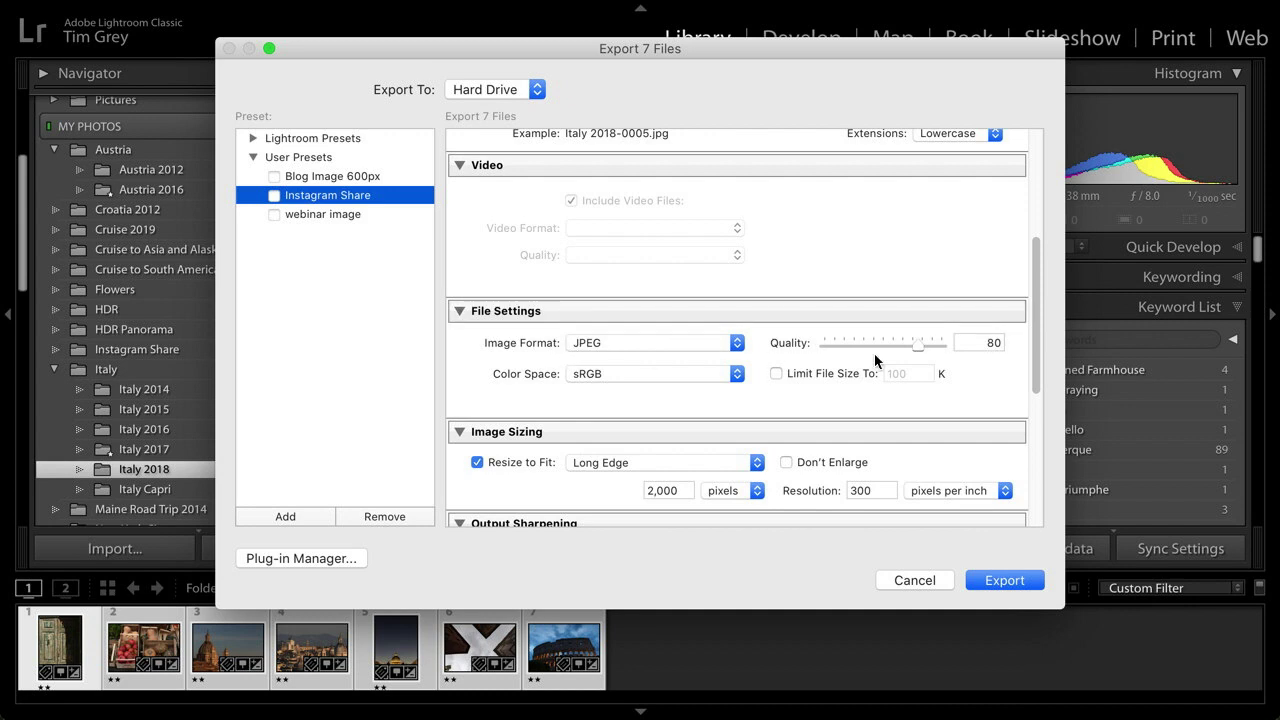
{"action": "scroll", "coordinate": [900, 355], "scroll_direction": "down", "scroll_amount": 4}
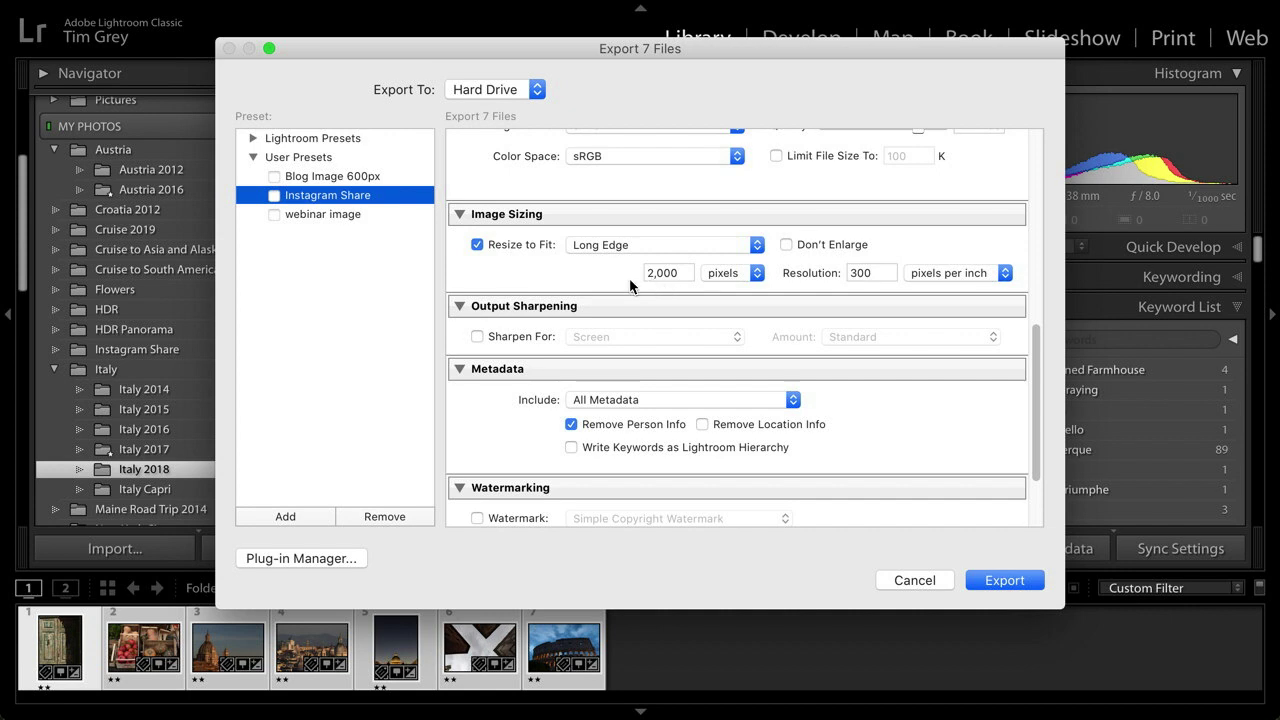
{"action": "scroll", "coordinate": [629, 278], "scroll_direction": "down", "scroll_amount": 3}
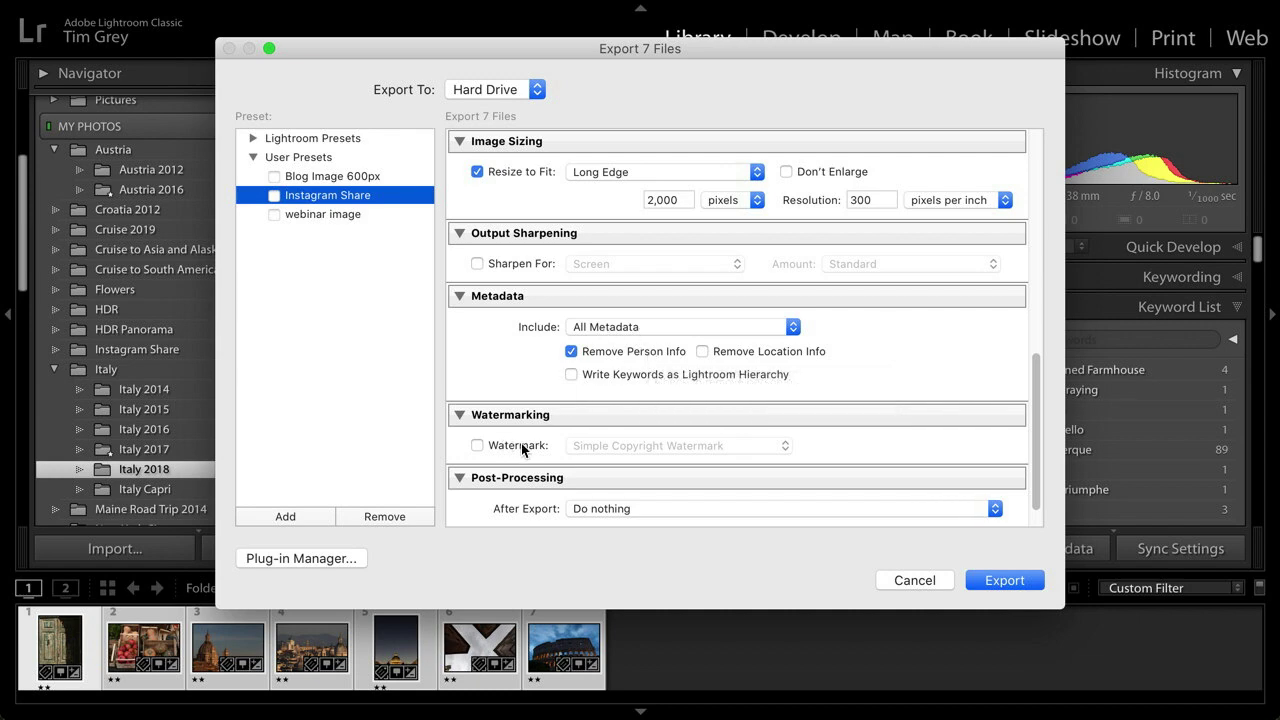
{"action": "scroll", "coordinate": [521, 443], "scroll_direction": "down", "scroll_amount": 2}
{"action": "scroll", "coordinate": [521, 443], "scroll_direction": "up", "scroll_amount": 15}
{"action": "scroll", "coordinate": [521, 443], "scroll_direction": "up", "scroll_amount": 5}
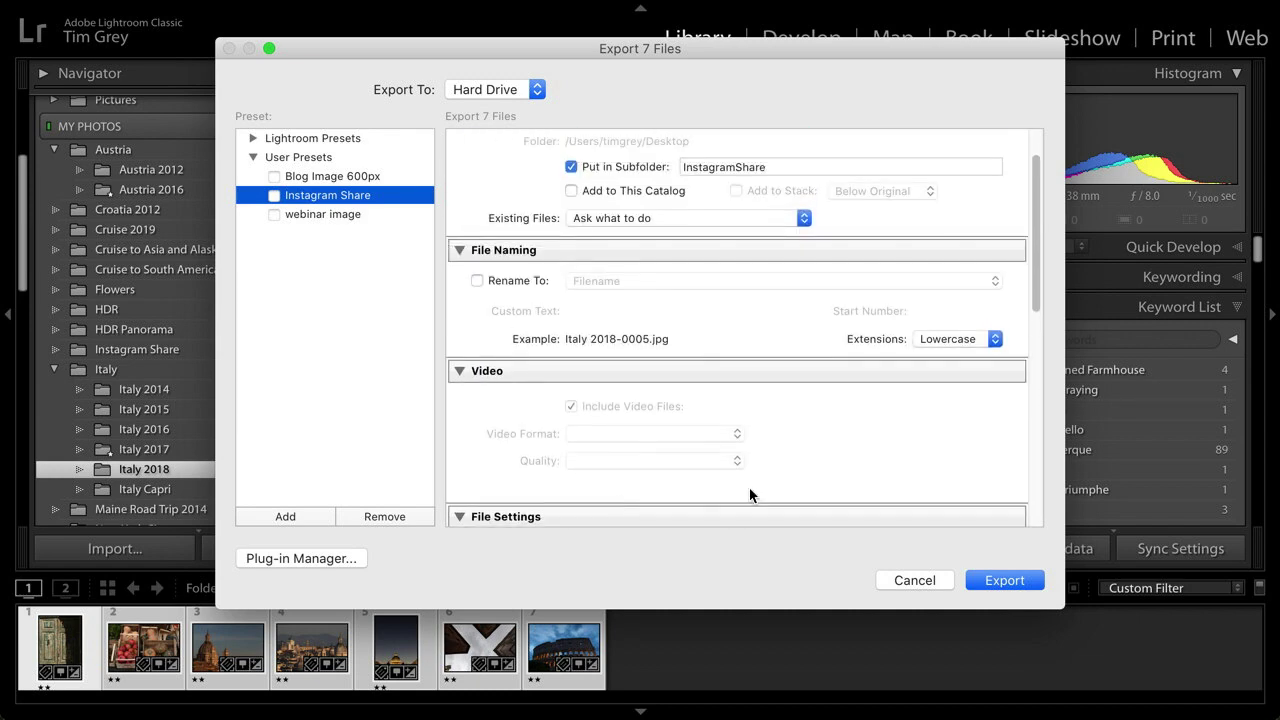
{"action": "scroll", "coordinate": [606, 262], "scroll_direction": "up", "scroll_amount": 2}
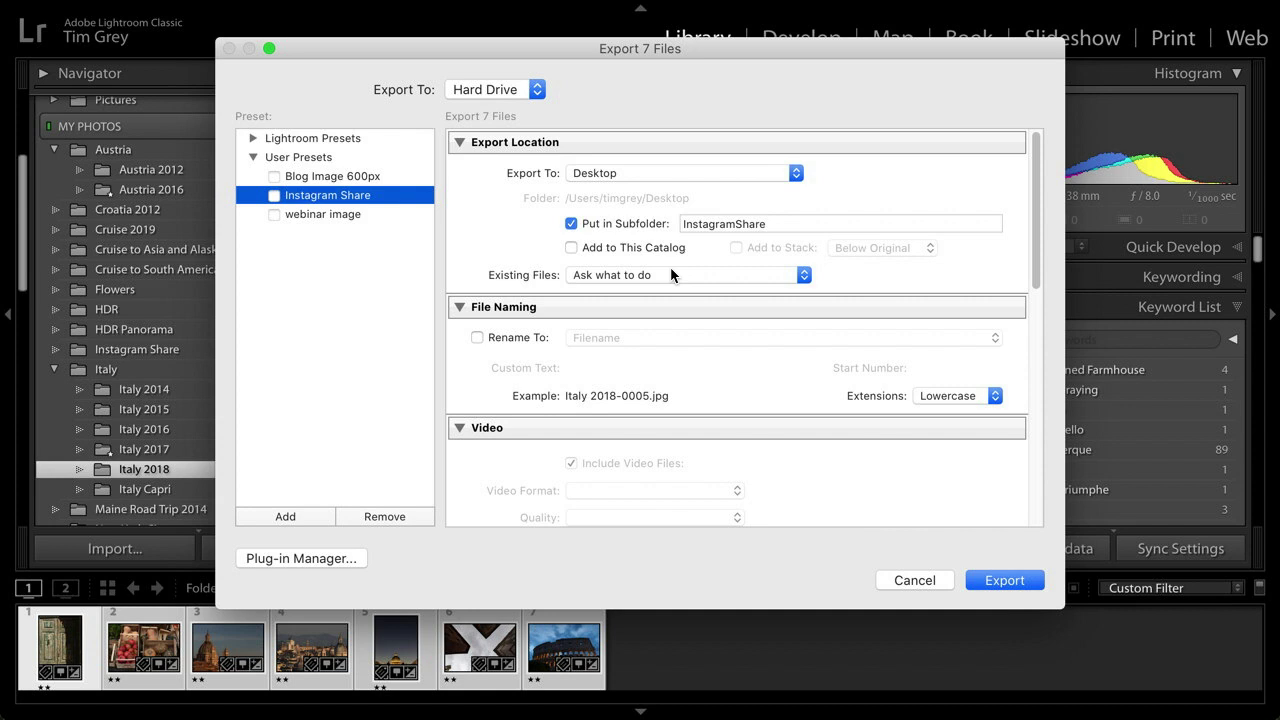
- Compare the export settings of the Blog Image 600px and Instagram Share presets, ending on Instagram Share
{"action": "left_click", "coordinate": [347, 176]}
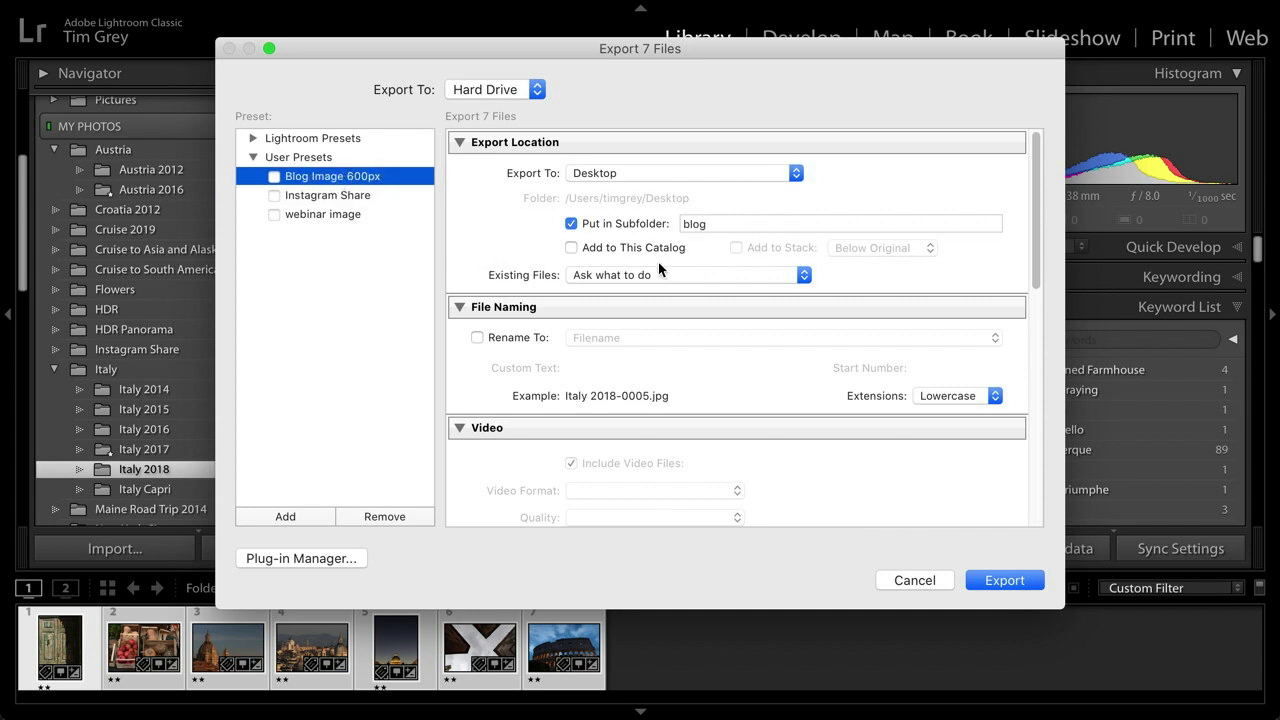
{"action": "left_click", "coordinate": [336, 197]}
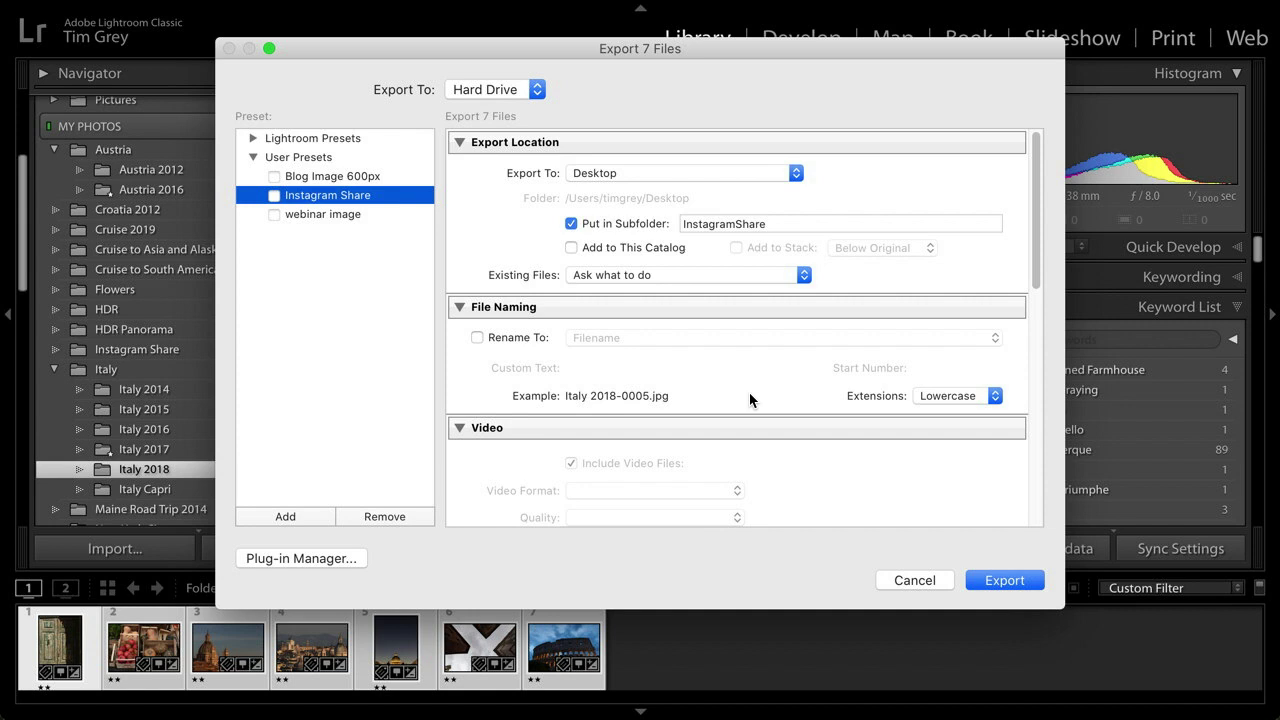
{"action": "left_click", "coordinate": [334, 177]}
{"action": "left_click", "coordinate": [351, 197]}
{"action": "left_click", "coordinate": [344, 180]}
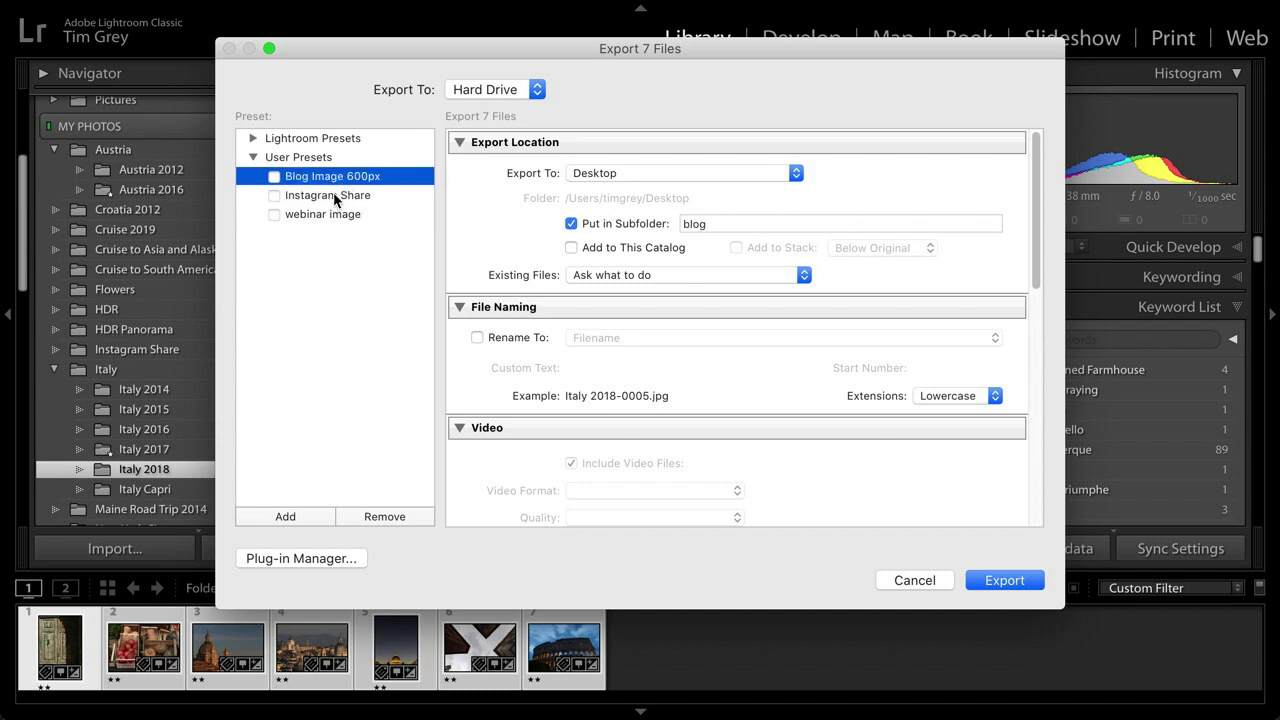
{"action": "left_click", "coordinate": [334, 194]}
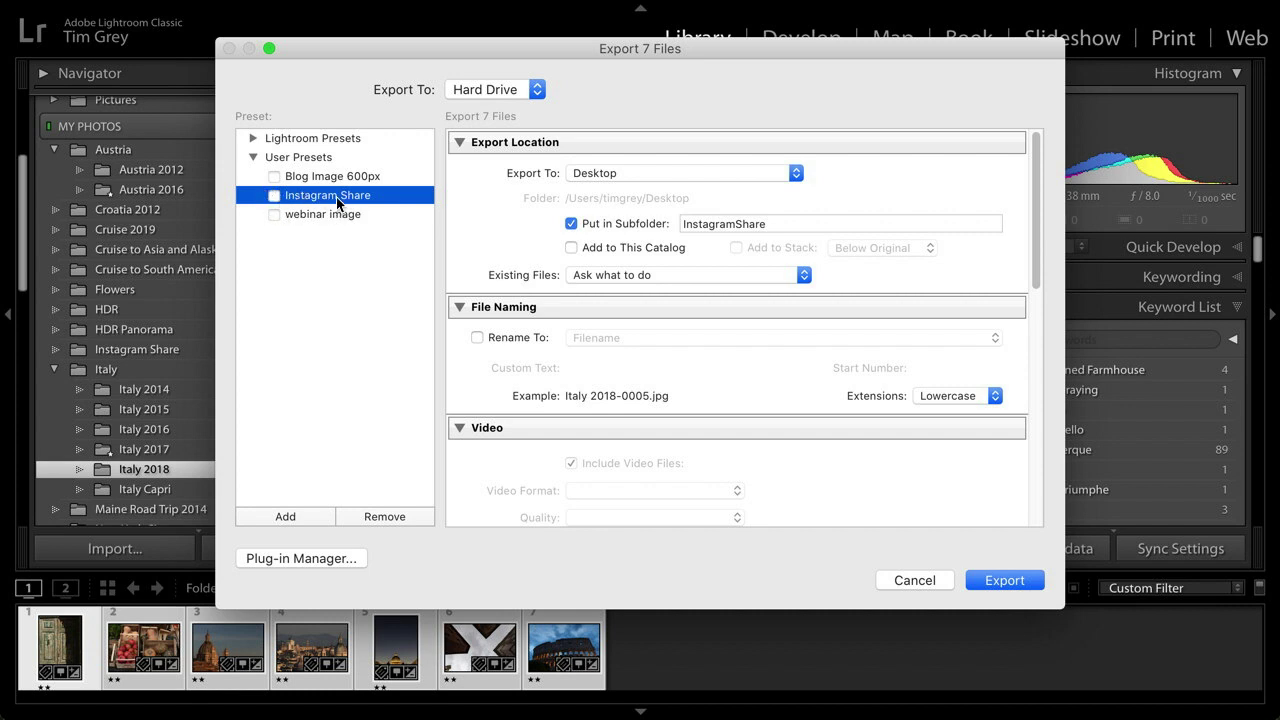
- Mark both the Instagram Share and Blog Image 600px presets for a multiple-preset export, and cancel the export
{"action": "left_click", "coordinate": [274, 196]}
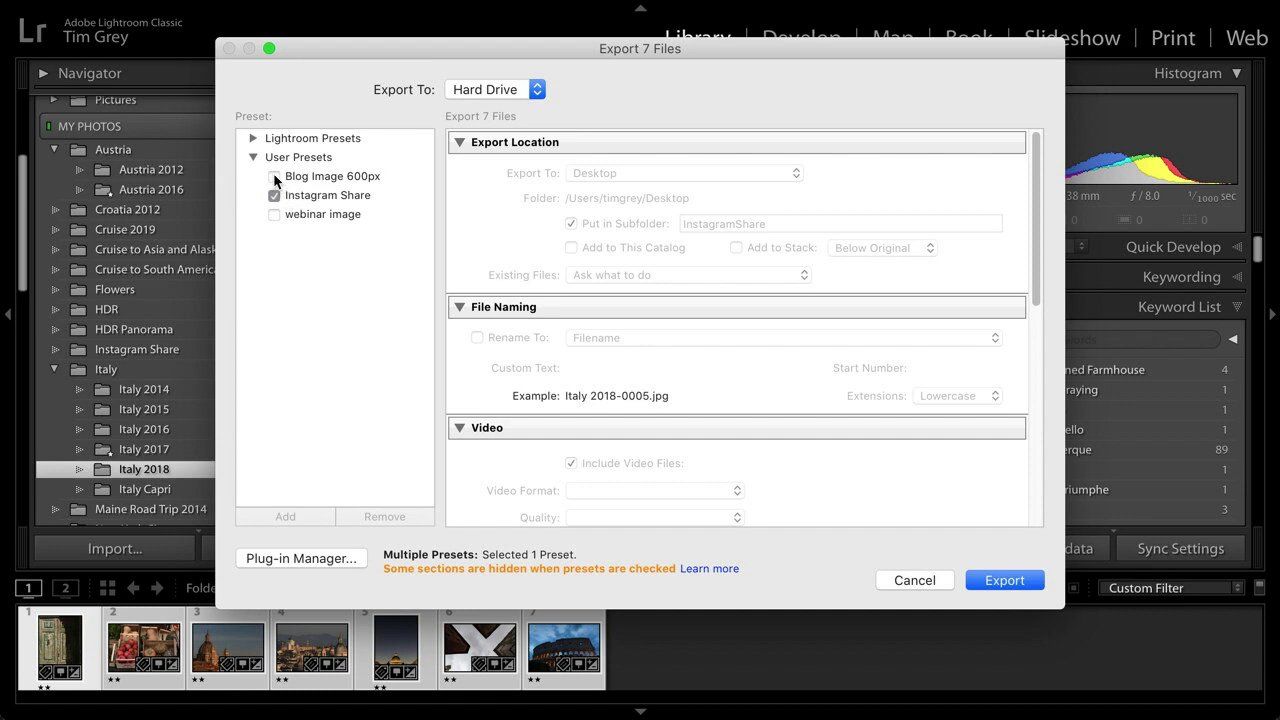
{"action": "left_click", "coordinate": [274, 176]}
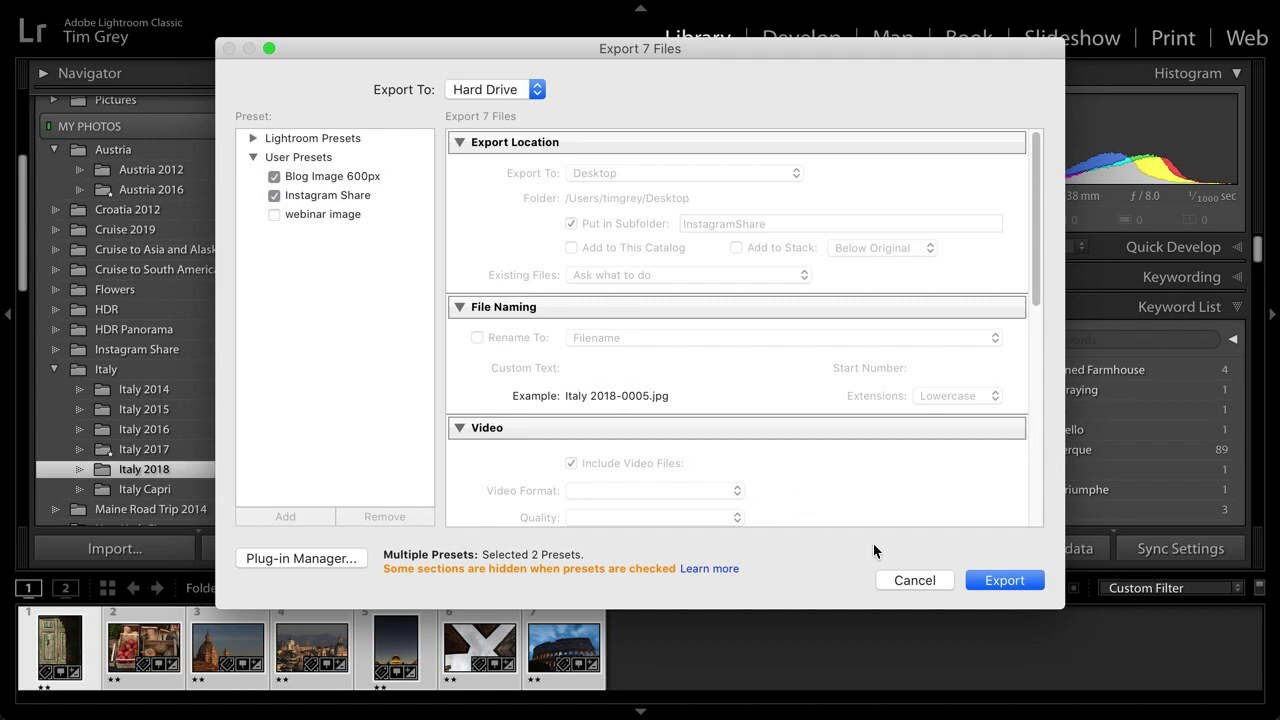
{"action": "left_click", "coordinate": [914, 580]}
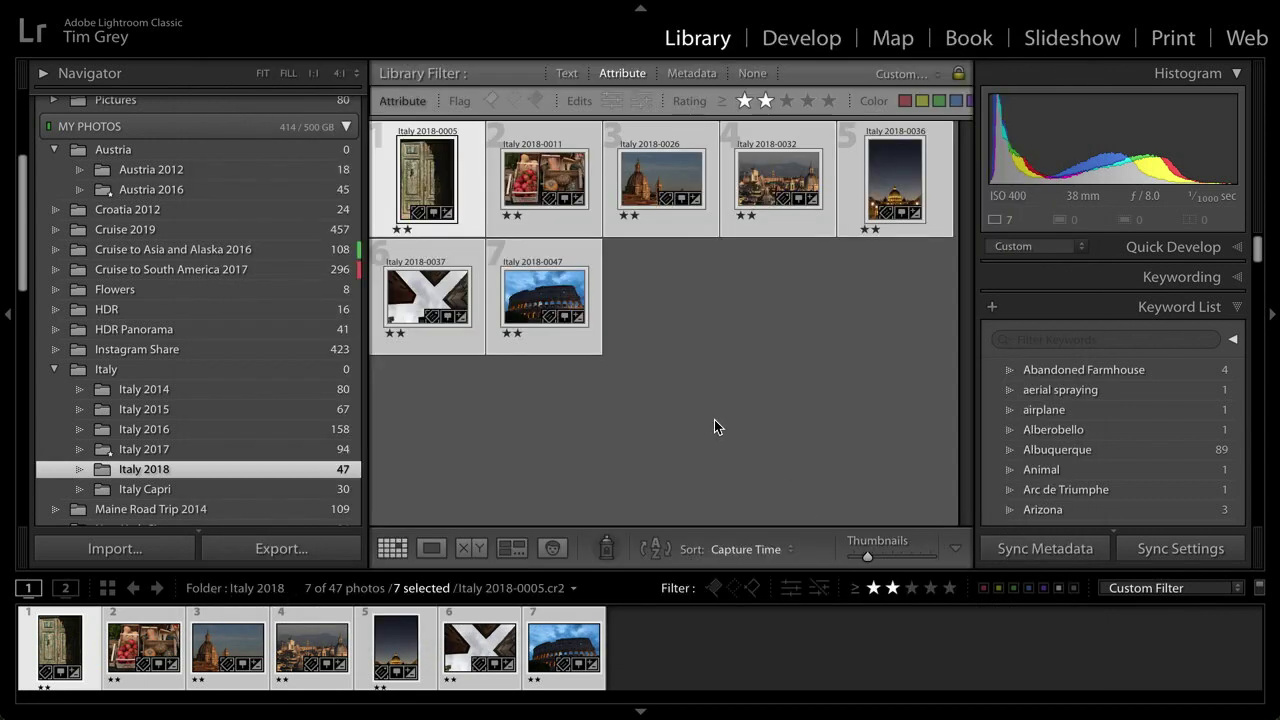
- Open the Colosseum photo Italy 2018-0047 in the Develop module, with History collapsed and Presets expanded
{"action": "left_click", "coordinate": [566, 250]}
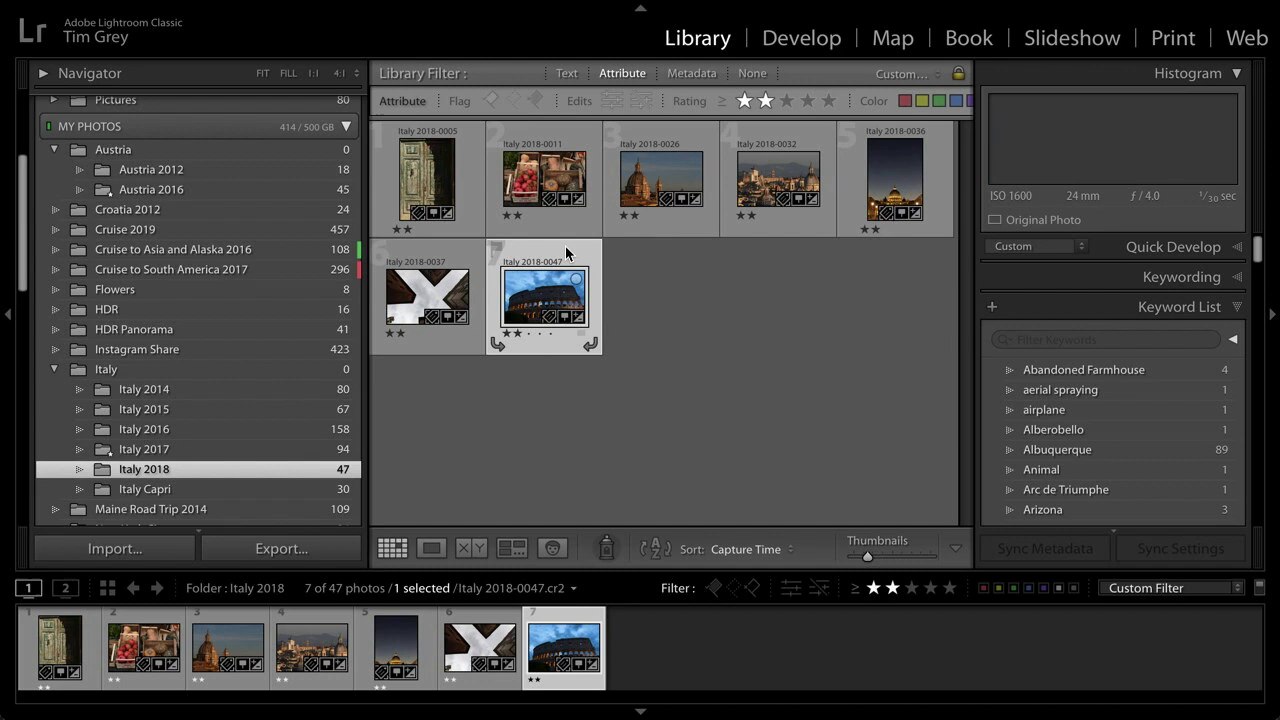
{"action": "left_click", "coordinate": [802, 40]}
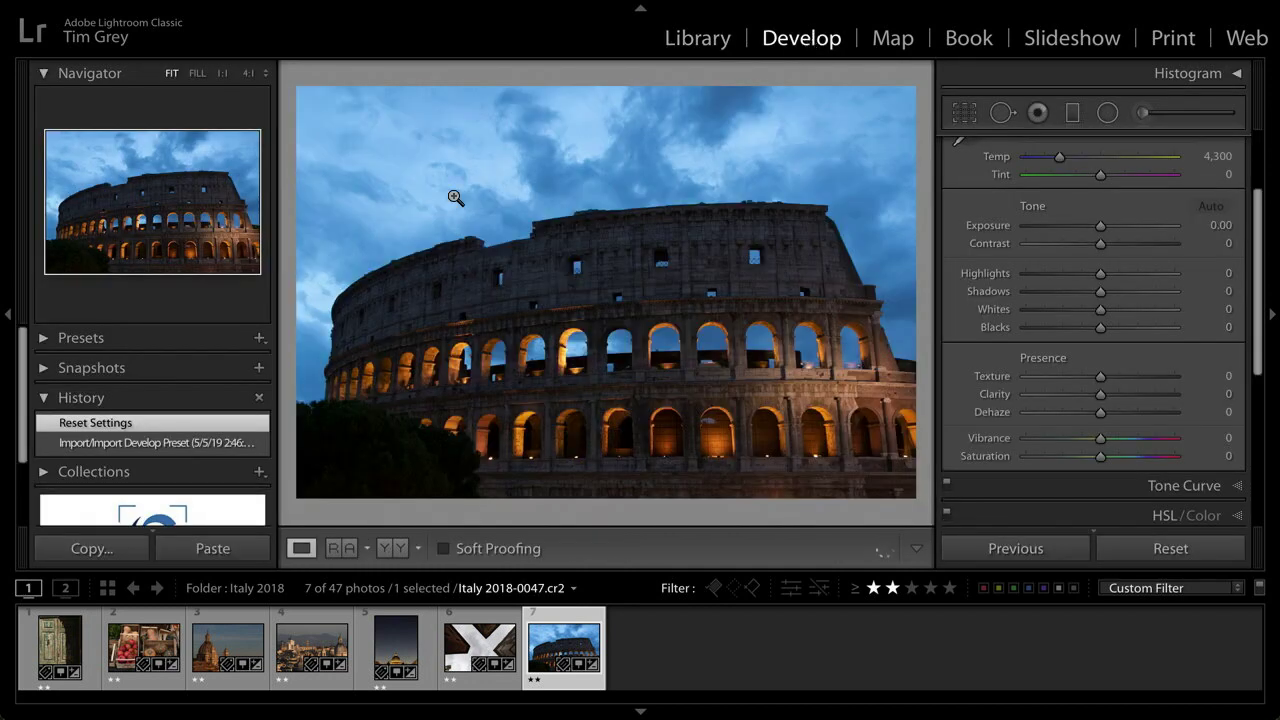
{"action": "left_click", "coordinate": [75, 397]}
{"action": "left_click", "coordinate": [70, 340]}
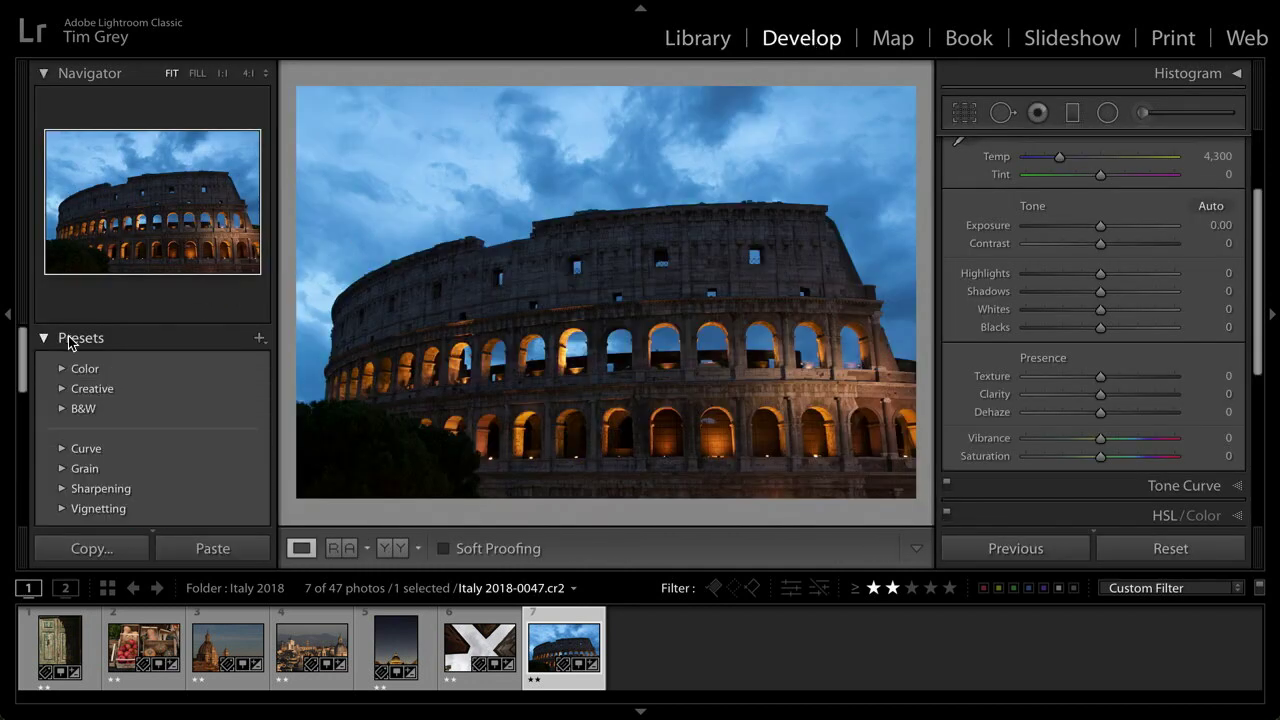
- Apply the Sepia Tone with Vignette preset to the Colosseum photo, try Warm Desaturation, and return to Sepia Tone with Vignette
{"action": "scroll", "coordinate": [100, 389], "scroll_direction": "down", "scroll_amount": 3}
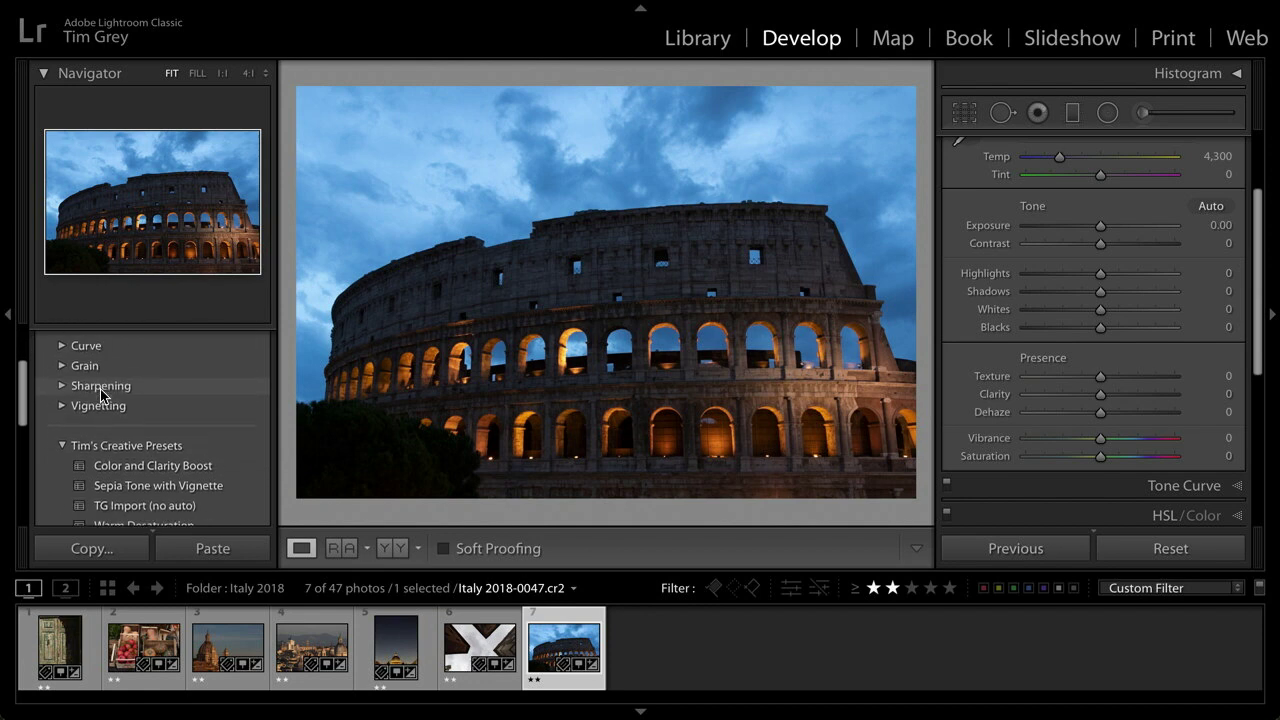
{"action": "scroll", "coordinate": [100, 389], "scroll_direction": "up", "scroll_amount": 1}
{"action": "scroll", "coordinate": [137, 384], "scroll_direction": "up", "scroll_amount": 2}
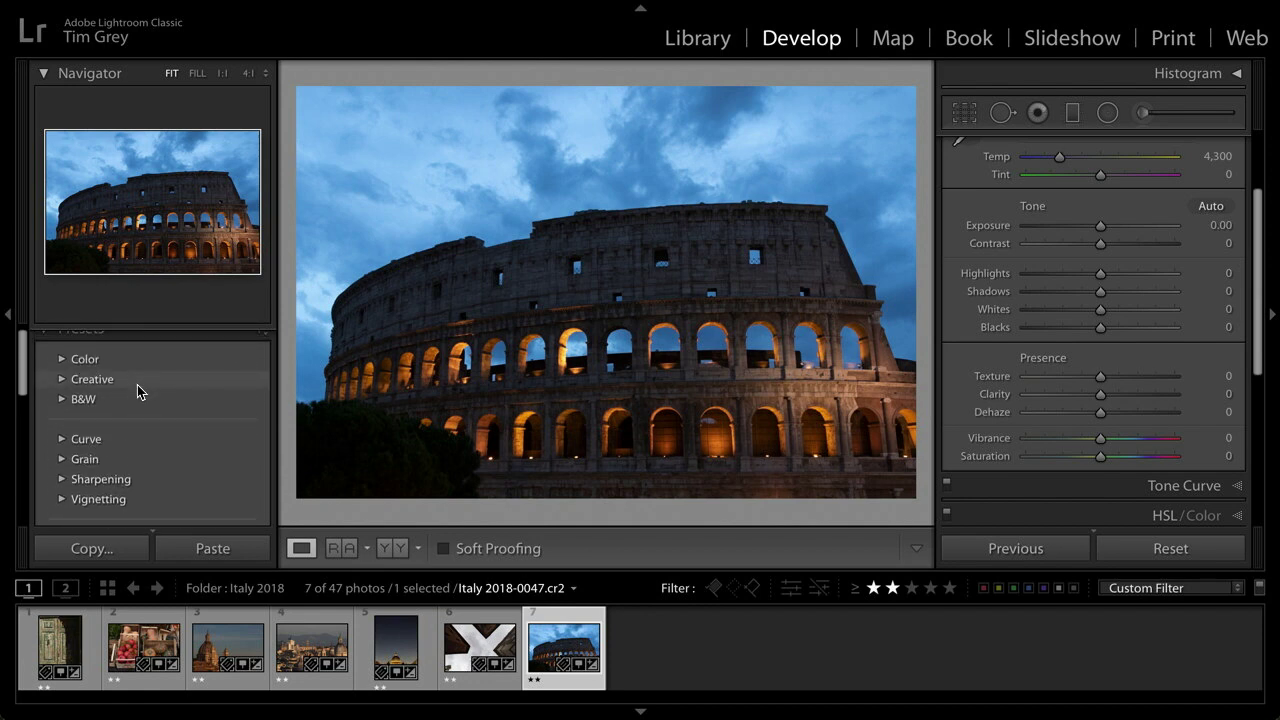
{"action": "scroll", "coordinate": [137, 390], "scroll_direction": "down", "scroll_amount": 3}
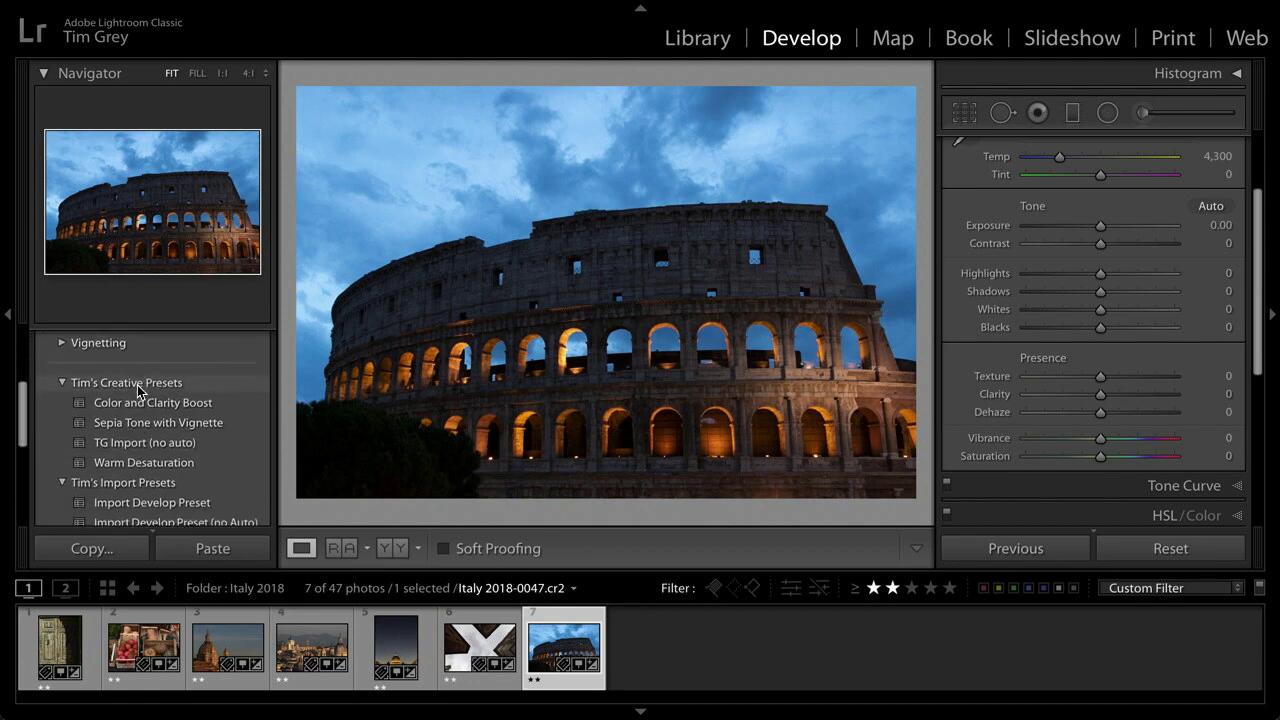
{"action": "left_click", "coordinate": [137, 389]}
{"action": "left_click", "coordinate": [134, 414]}
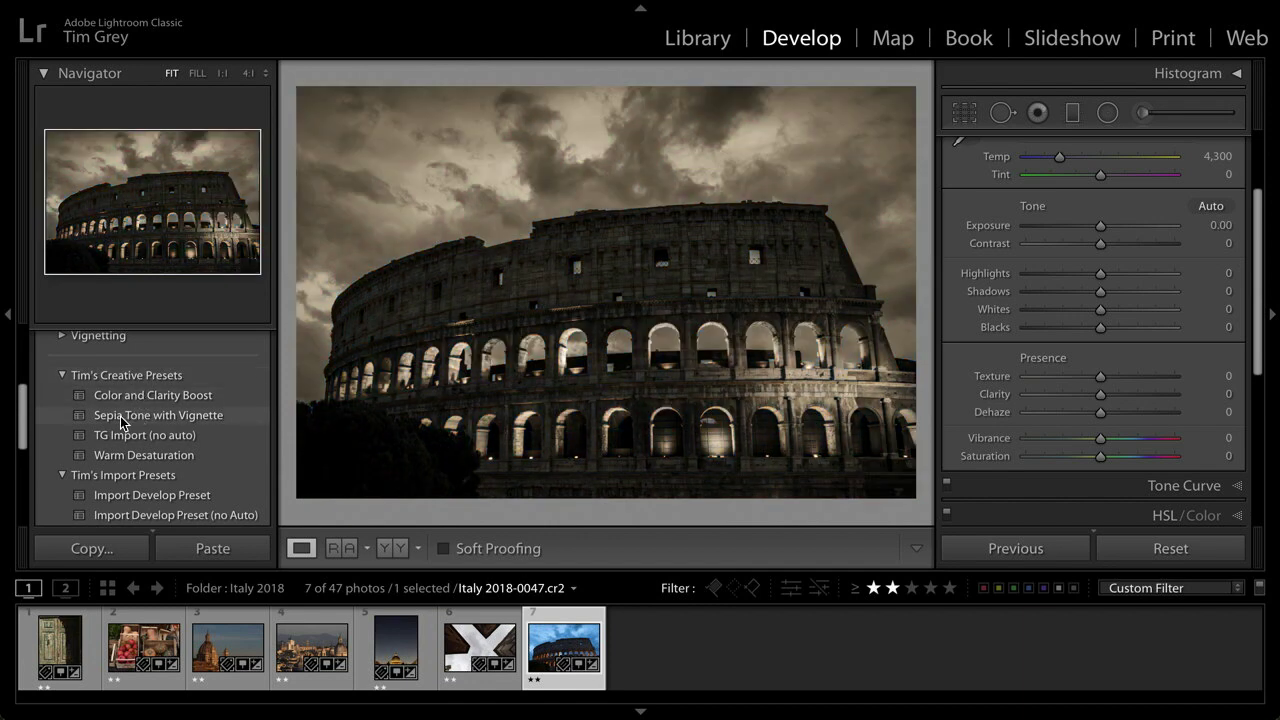
{"action": "left_click", "coordinate": [121, 416]}
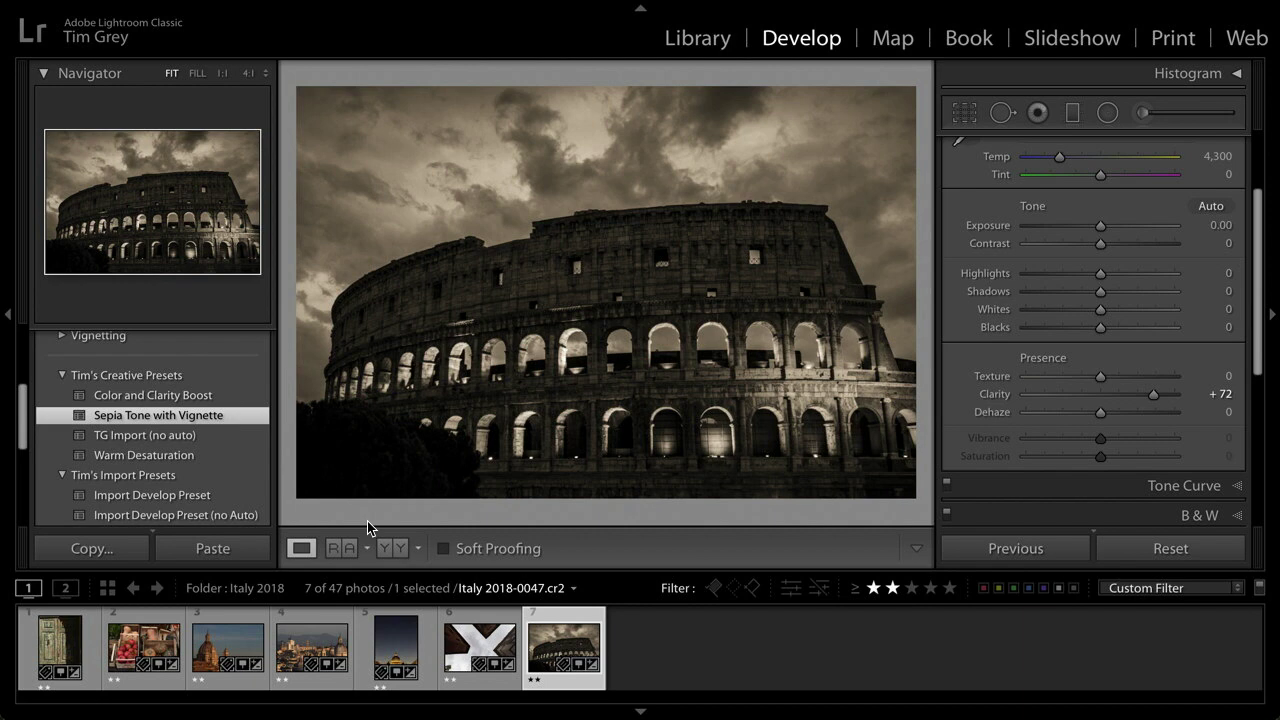
{"action": "left_click", "coordinate": [172, 457]}
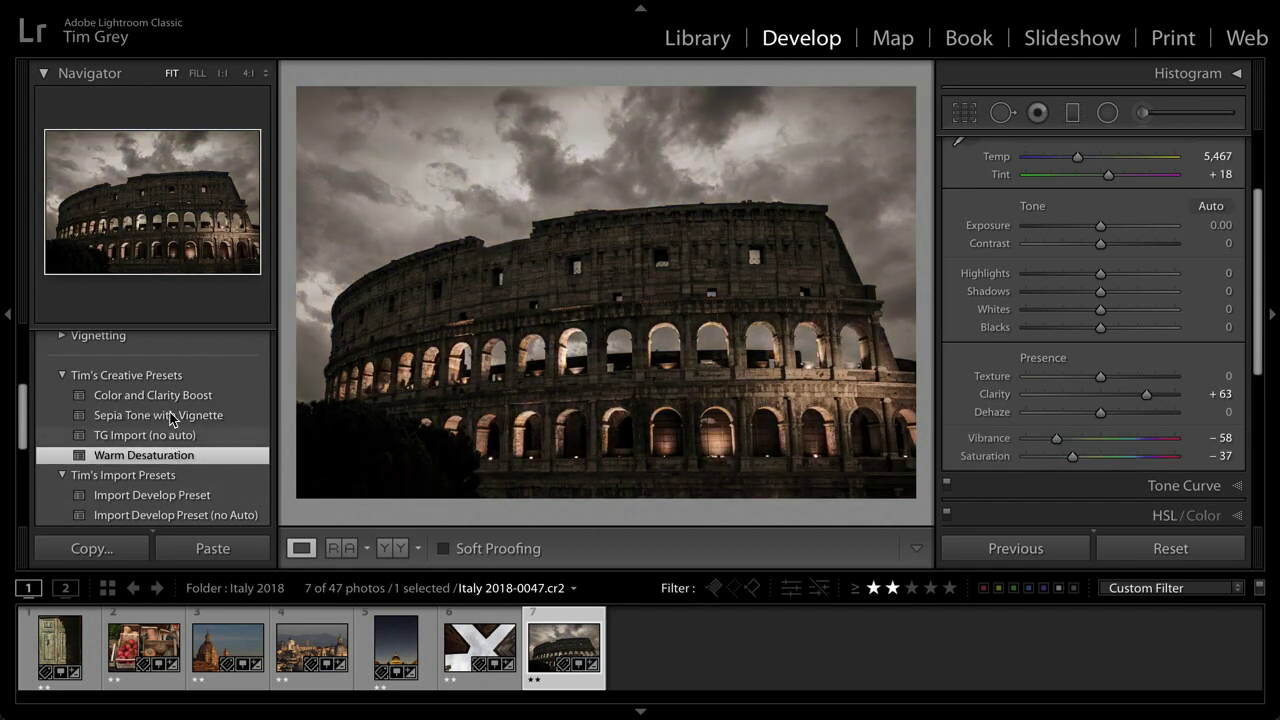
{"action": "left_click", "coordinate": [178, 415]}
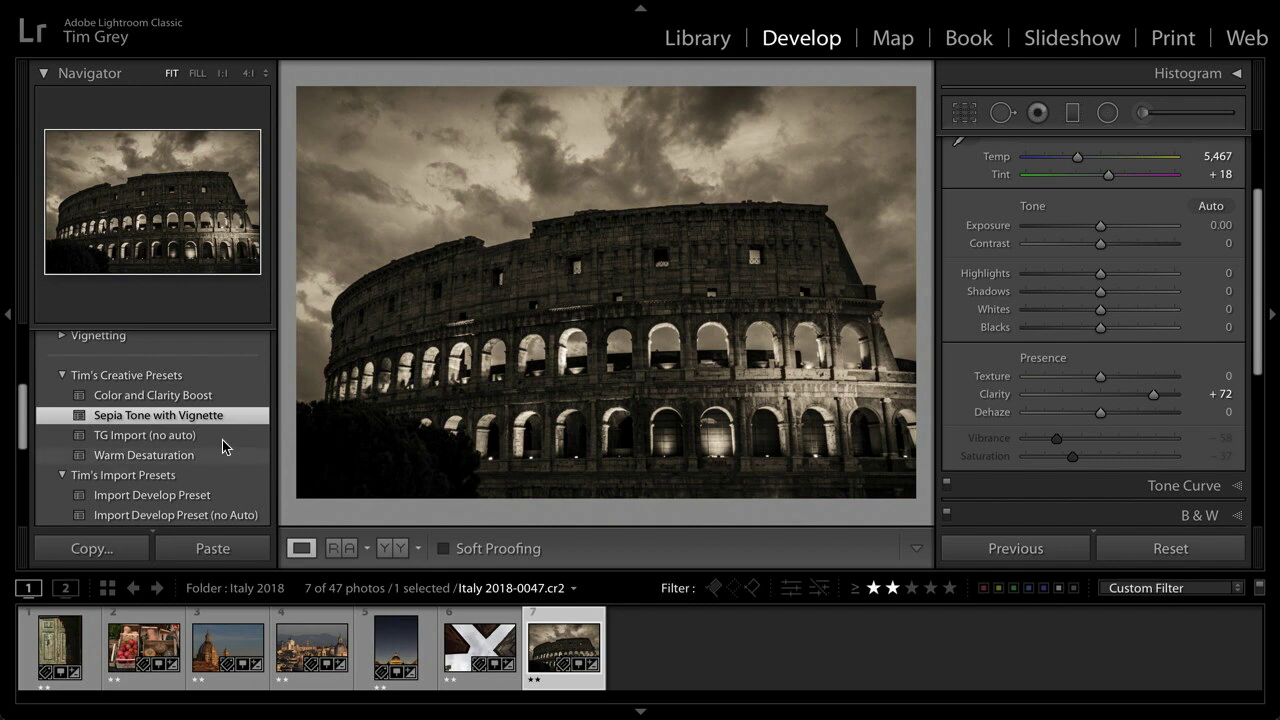
- Start exporting the Sepia Tone with Vignette preset and cancel, and show the export option for the whole creative presets group
{"action": "right_click", "coordinate": [161, 419]}
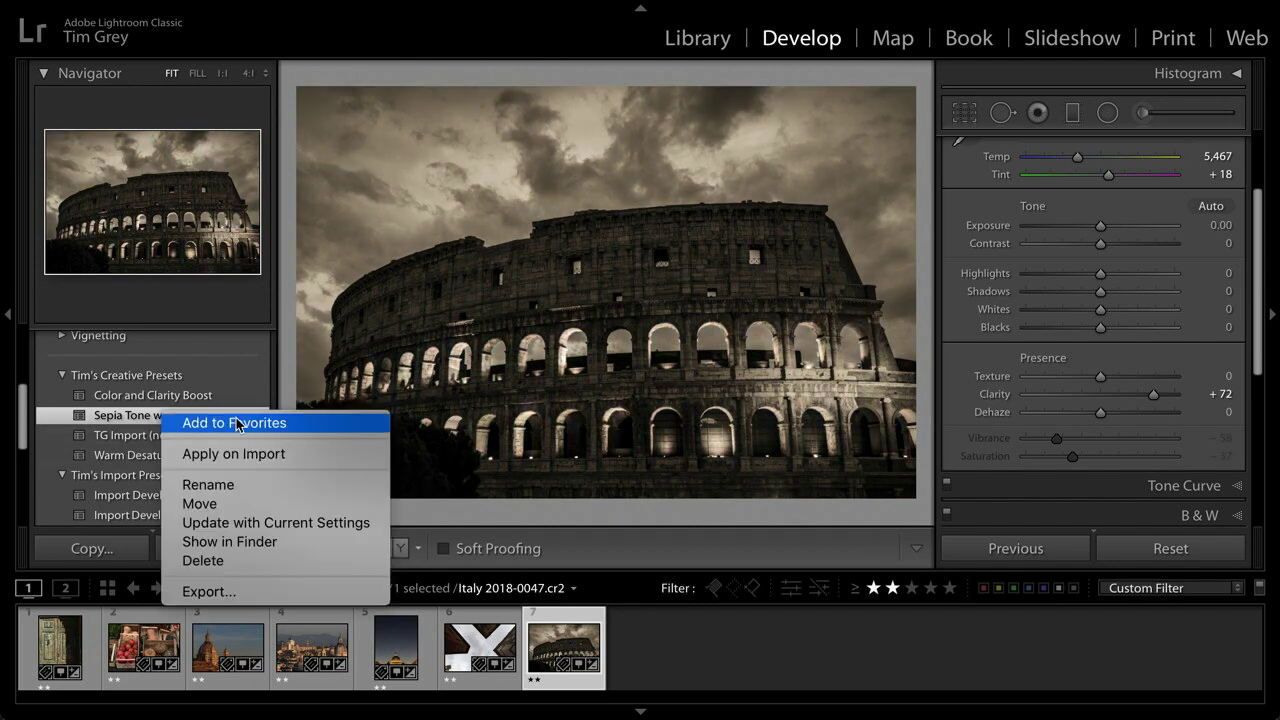
{"action": "left_click", "coordinate": [246, 594]}
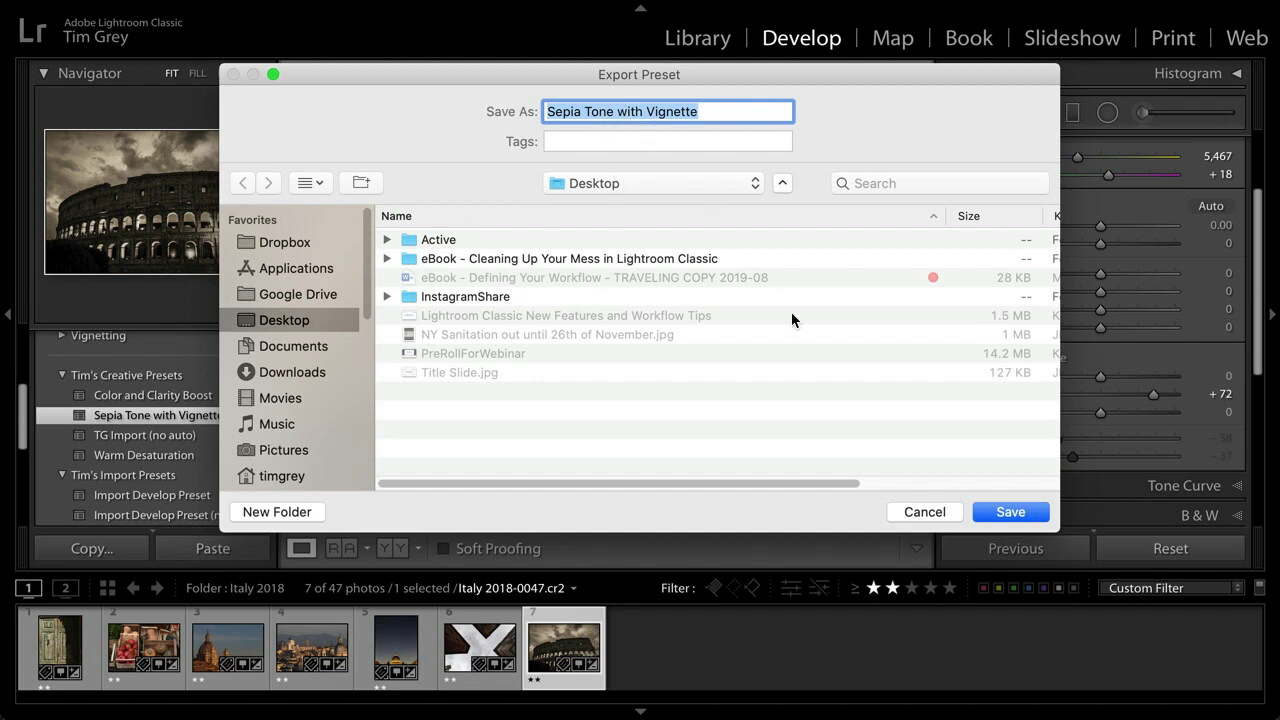
{"action": "left_click", "coordinate": [918, 510]}
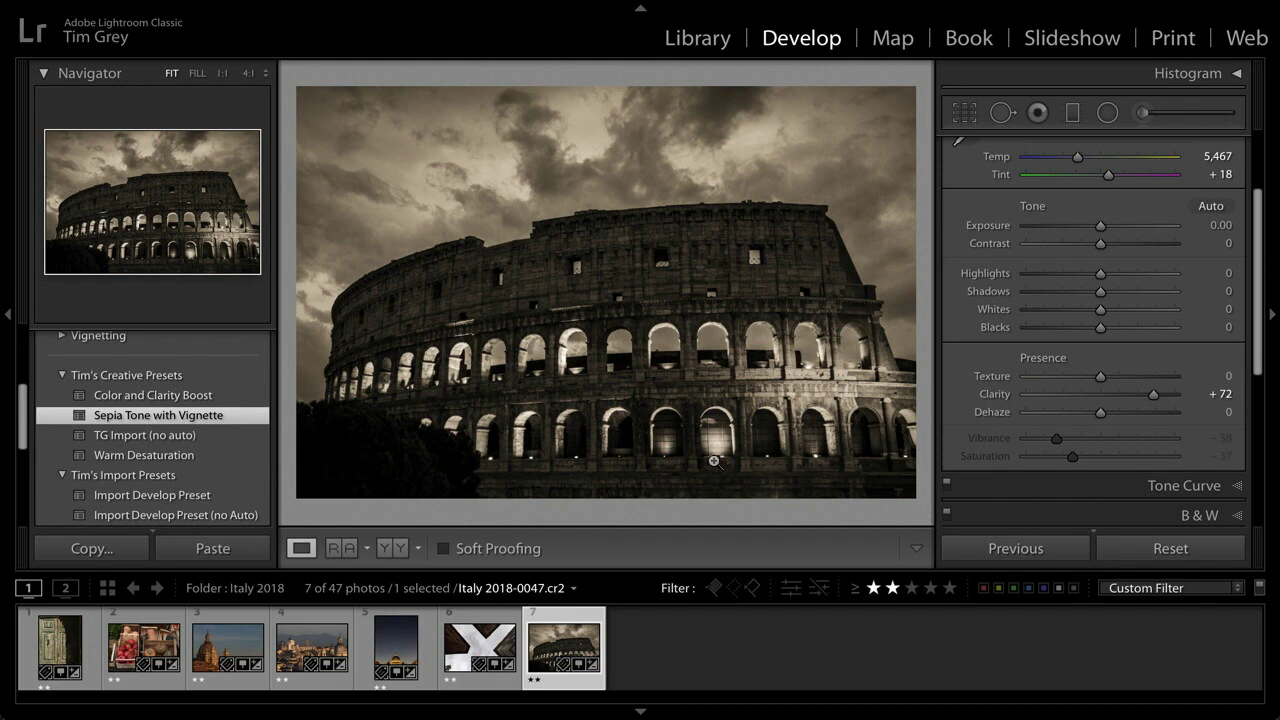
{"action": "right_click", "coordinate": [139, 380]}
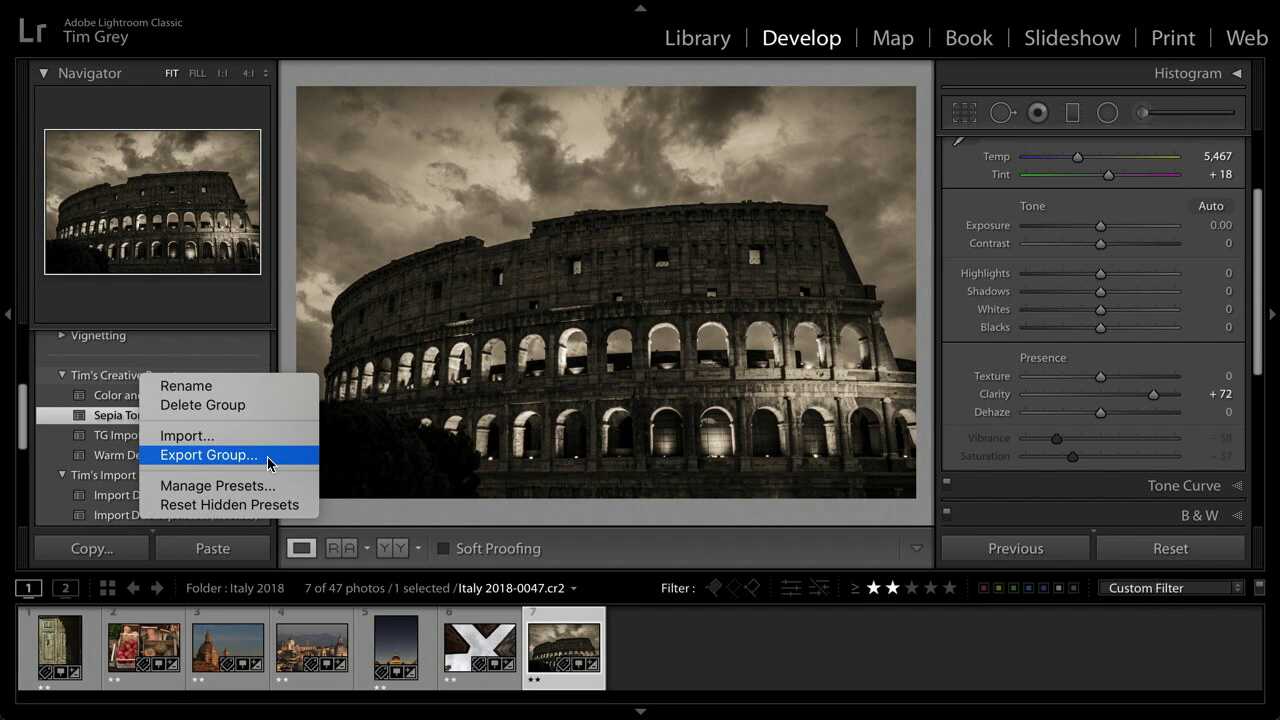
{"action": "left_click", "coordinate": [355, 514]}
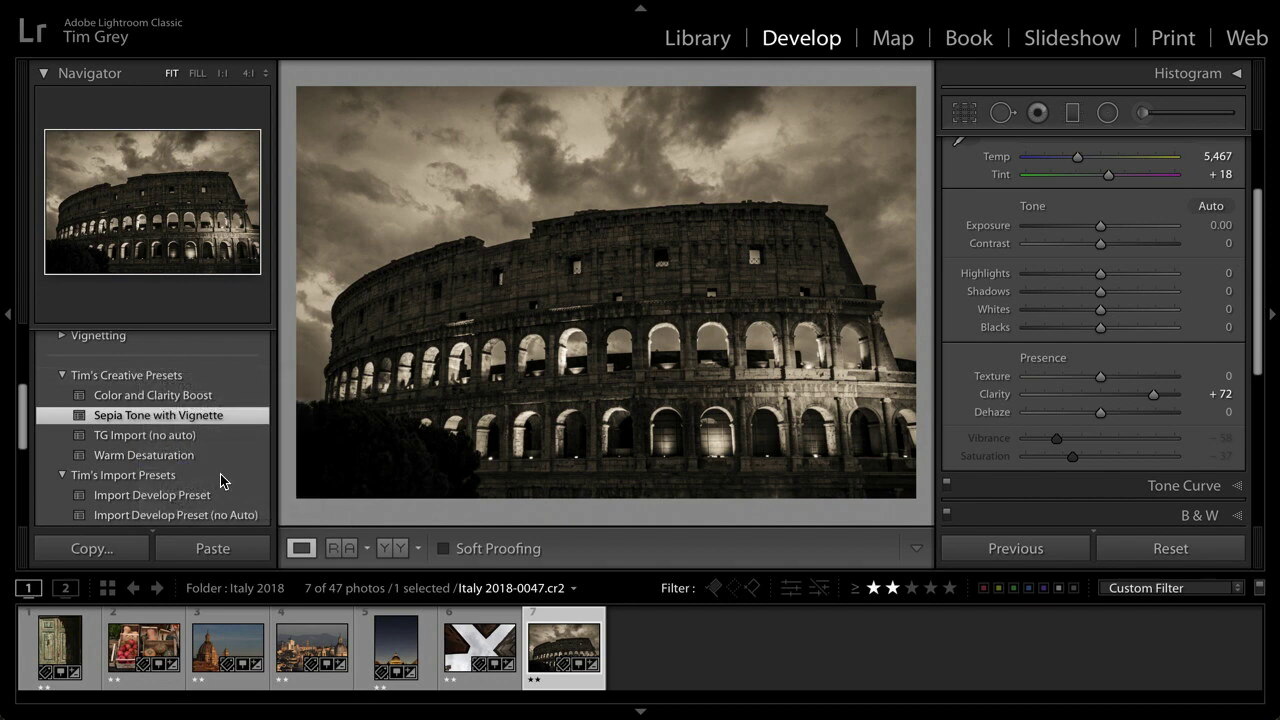
- Show the Develop preset options for creating, importing and managing presets, and dismiss them without choosing one
{"action": "scroll", "coordinate": [220, 473], "scroll_direction": "up", "scroll_amount": 3}
{"action": "scroll", "coordinate": [220, 473], "scroll_direction": "up", "scroll_amount": 3}
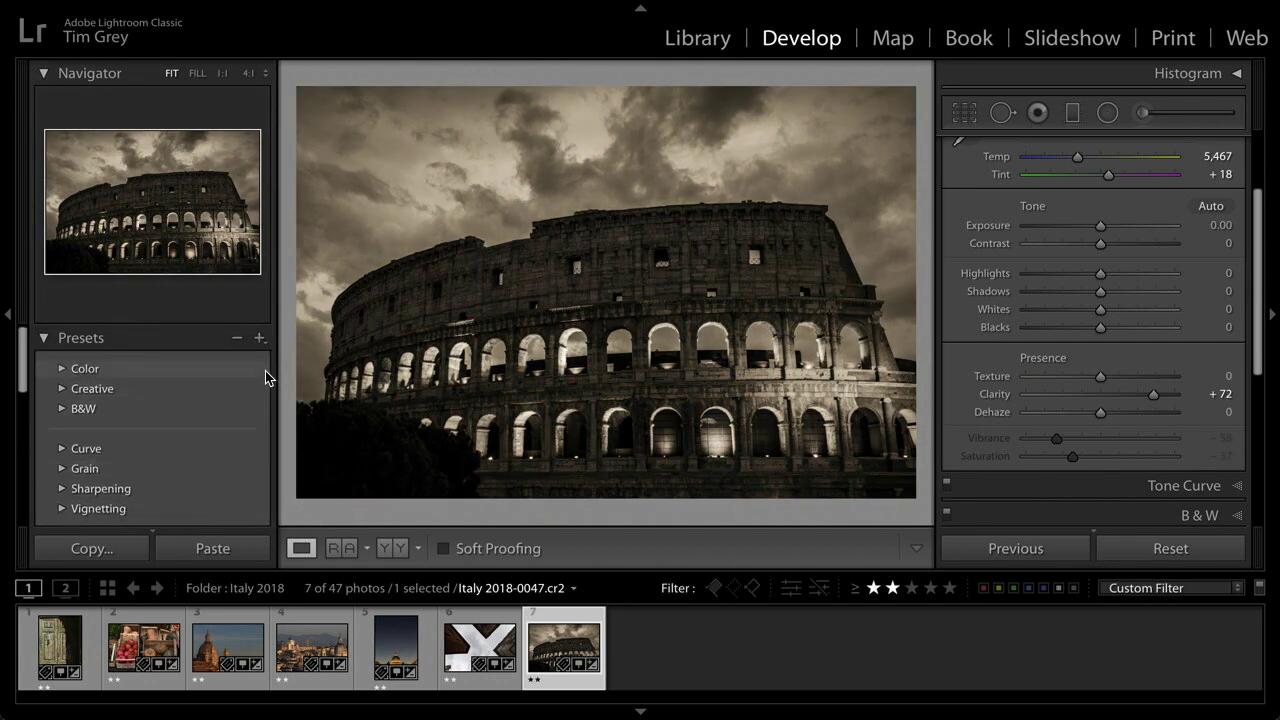
{"action": "left_click", "coordinate": [261, 338]}
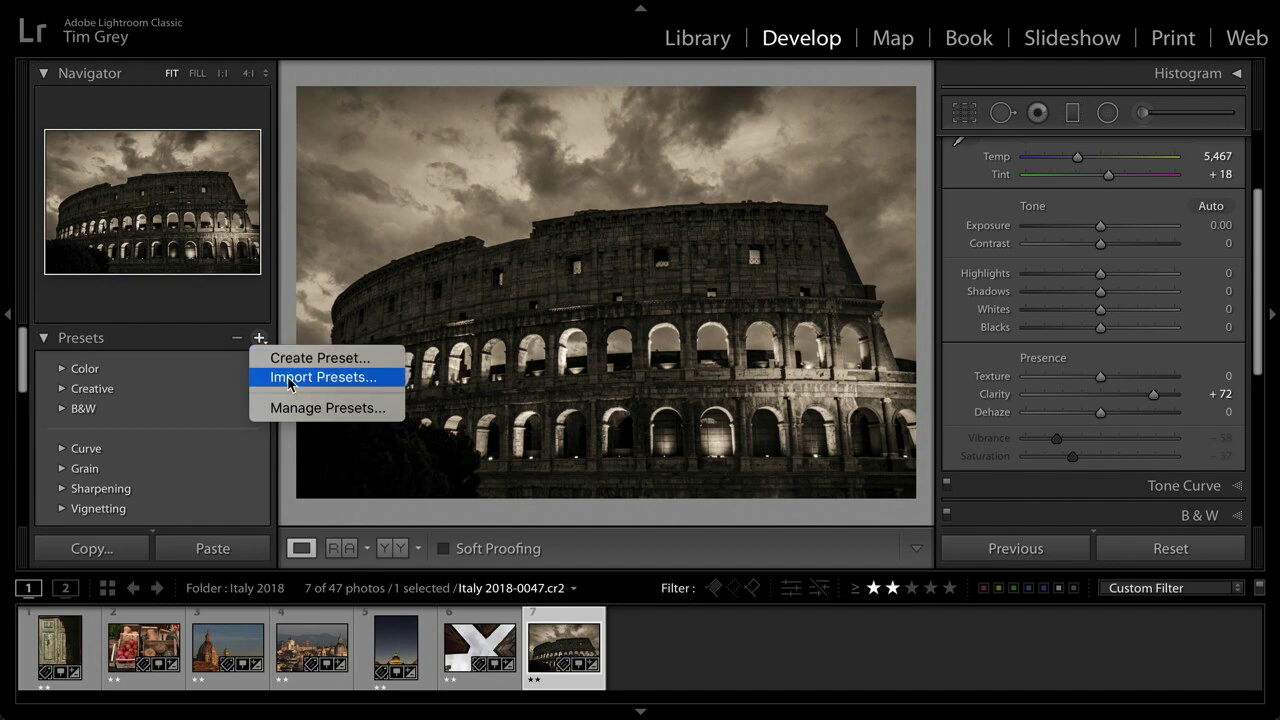
{"action": "left_click", "coordinate": [284, 508]}
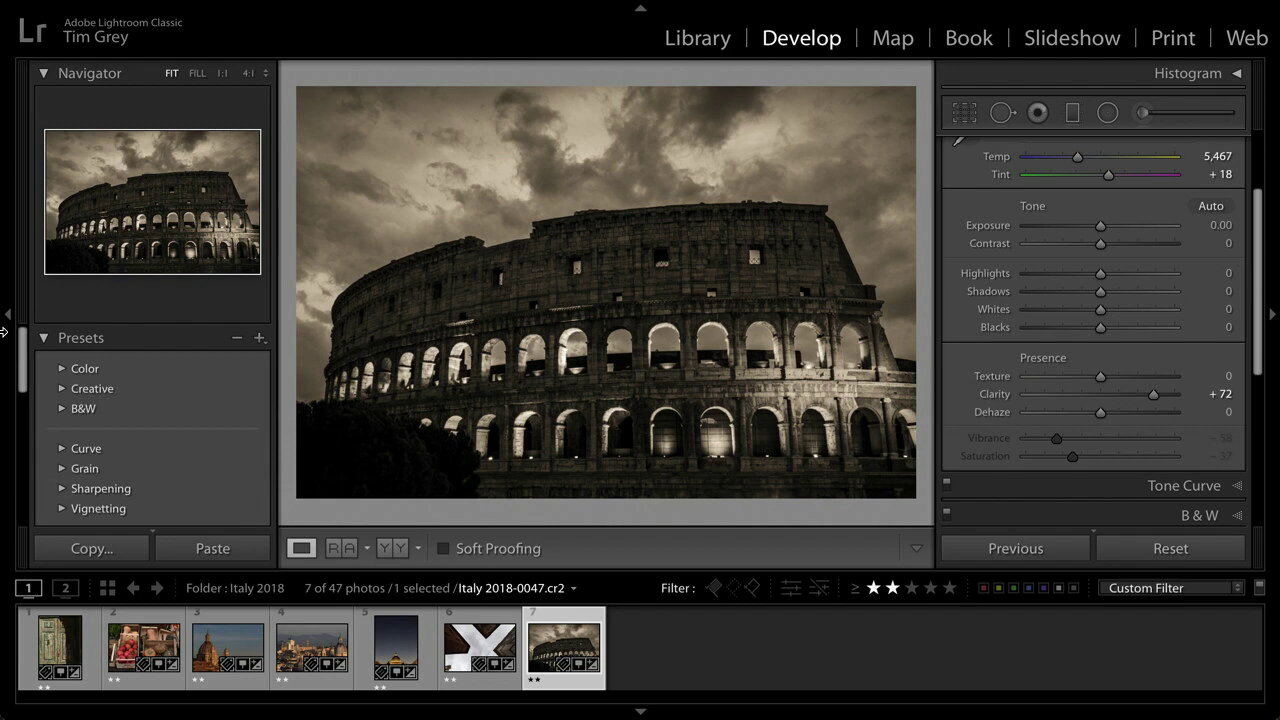
- Collapse Presets, expand History, and set the Colosseum photo's Highlights to +59, Shadows to +52 and Texture to +46
{"action": "left_click", "coordinate": [42, 338]}
{"action": "left_click", "coordinate": [78, 399]}
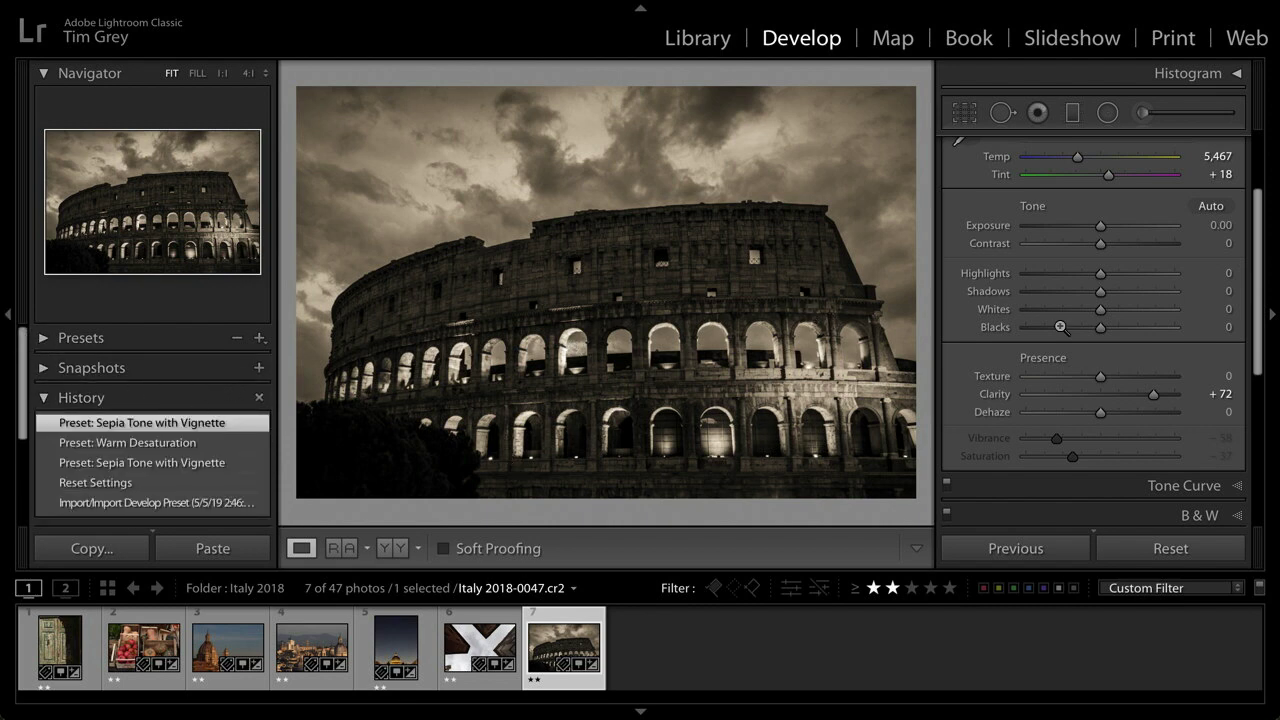
{"action": "left_click_drag", "start_coordinate": [1100, 277], "coordinate": [1137, 291]}
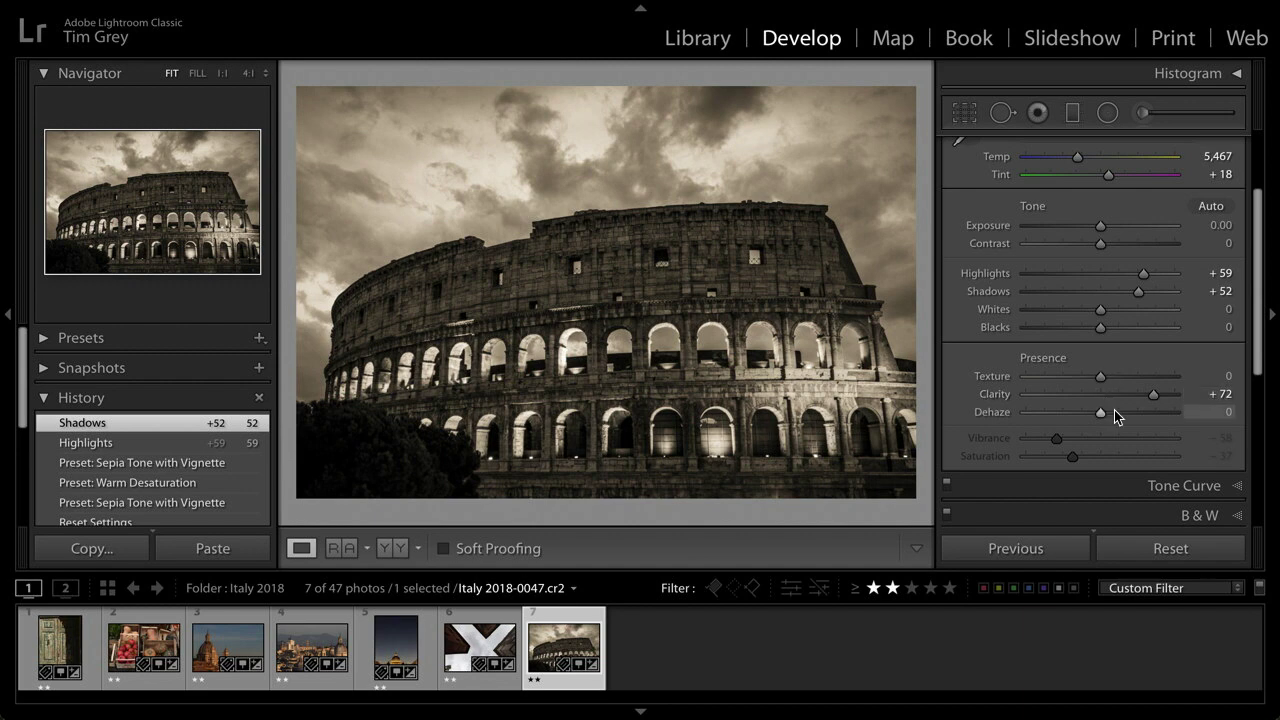
{"action": "left_click_drag", "start_coordinate": [1105, 376], "coordinate": [1131, 375]}
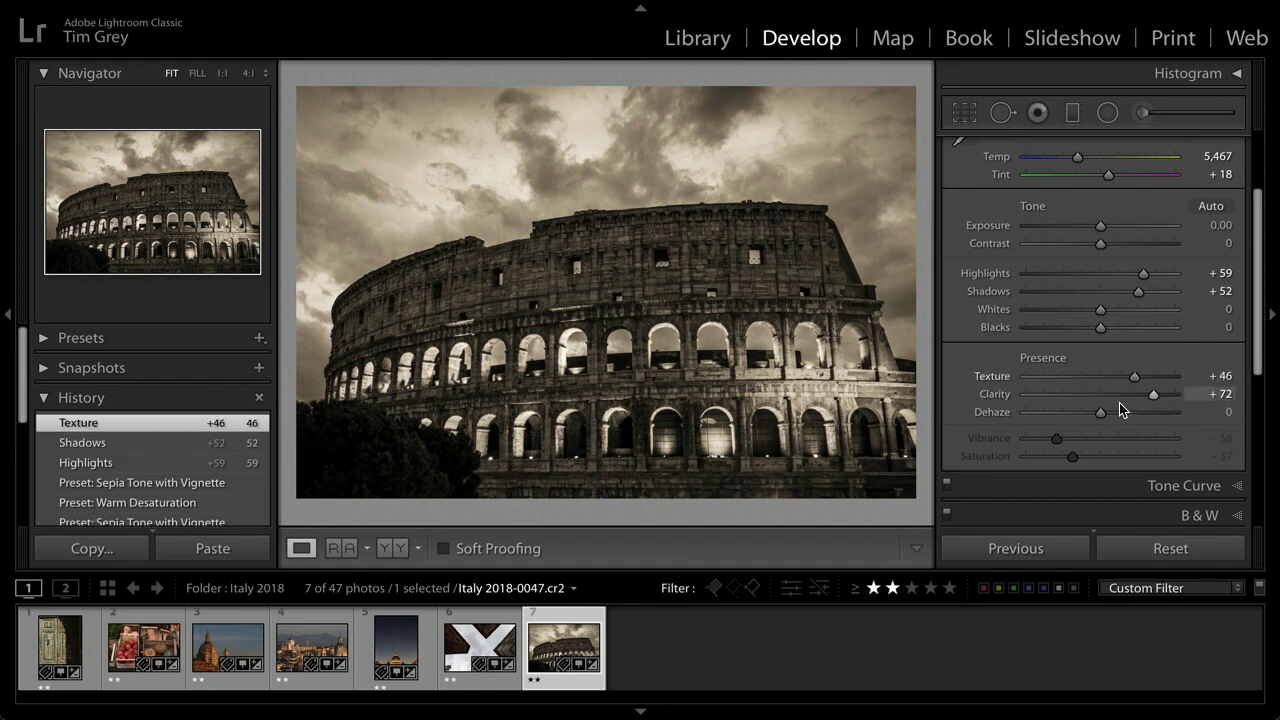
- Set the Colosseum photo's Post-Crop Vignetting Amount to -49 and readjust it to -44, and look through the History list
{"action": "scroll", "coordinate": [1115, 395], "scroll_direction": "down", "scroll_amount": 2}
{"action": "scroll", "coordinate": [1105, 390], "scroll_direction": "up", "scroll_amount": 3}
{"action": "scroll", "coordinate": [1105, 390], "scroll_direction": "down", "scroll_amount": 4}
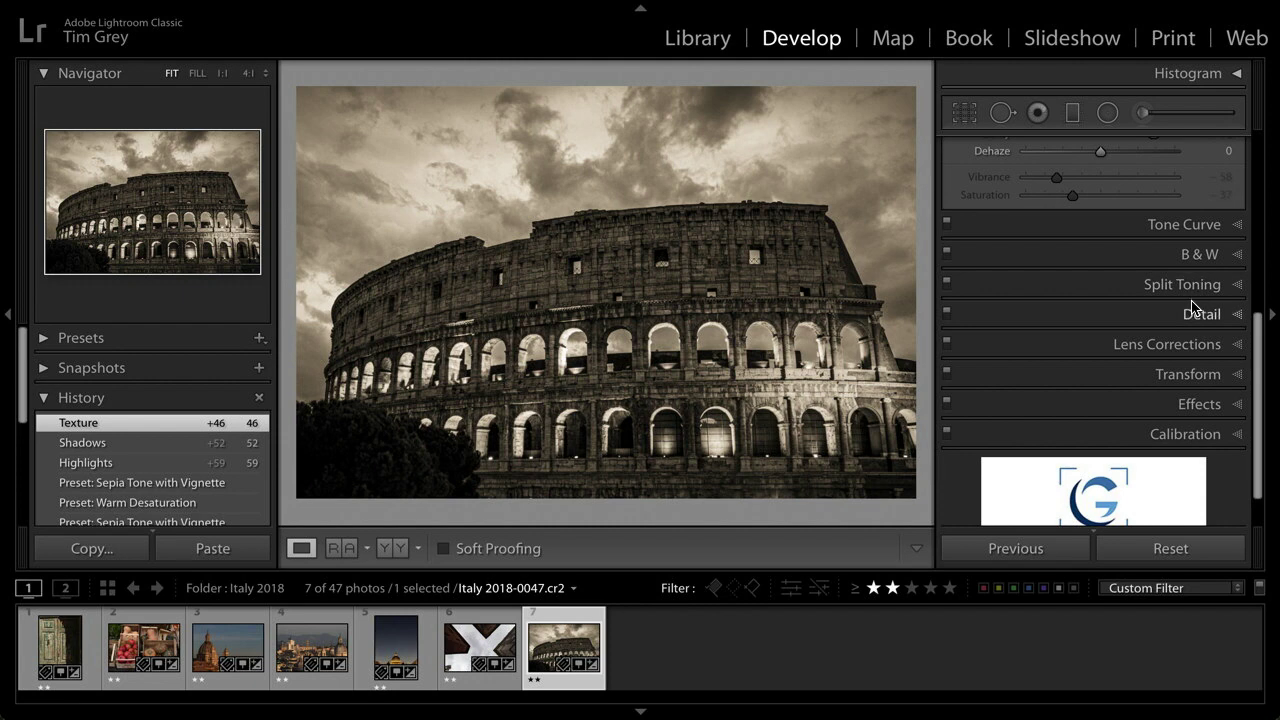
{"action": "left_click", "coordinate": [1190, 404]}
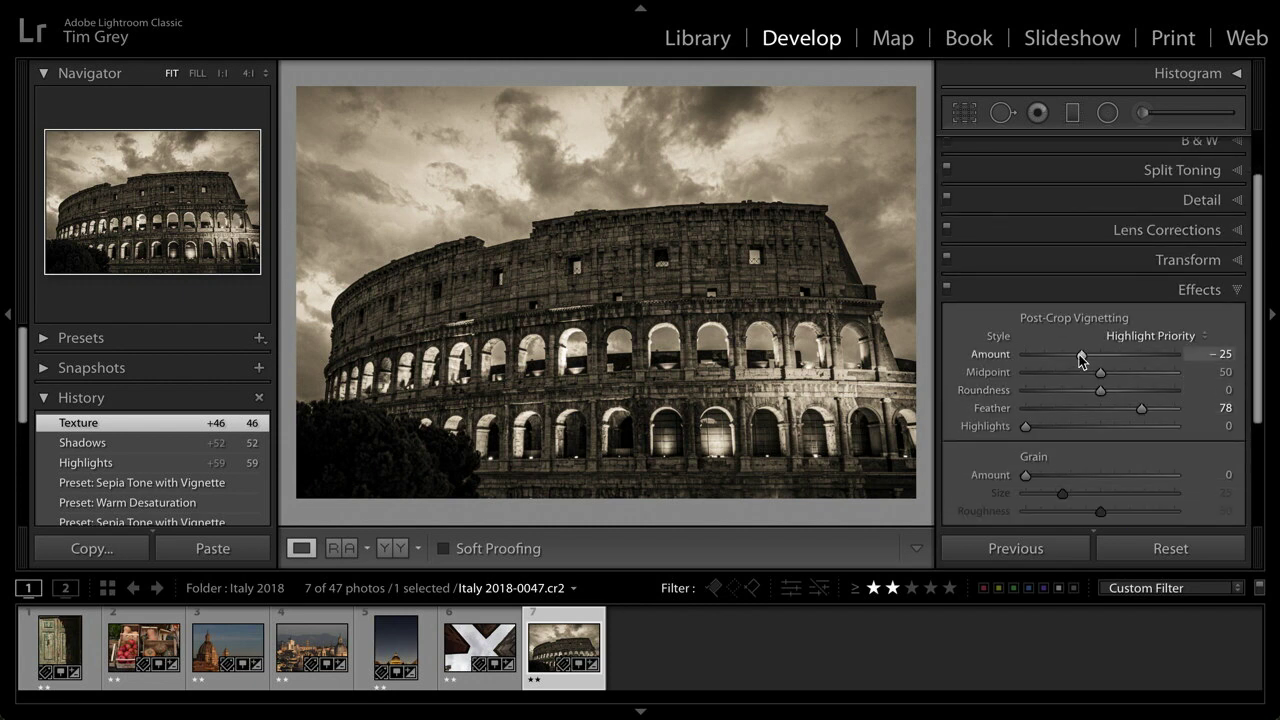
{"action": "left_click_drag", "start_coordinate": [1100, 354], "coordinate": [1066, 354]}
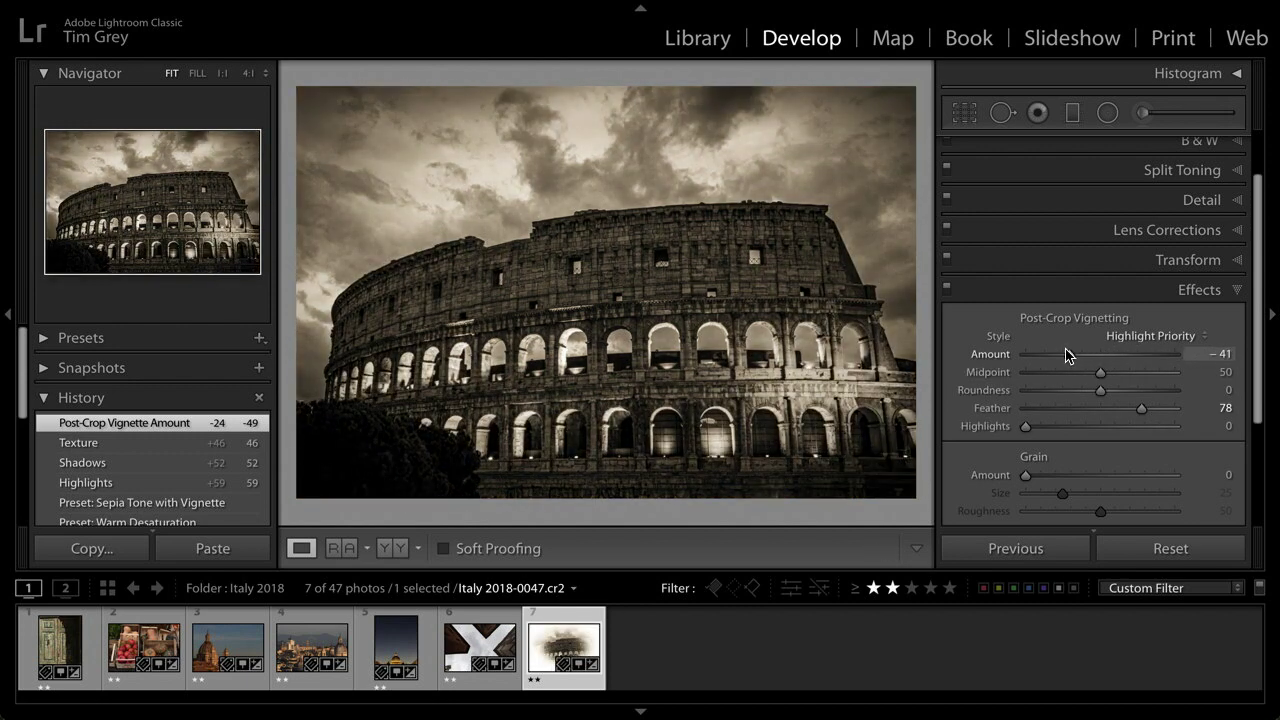
{"action": "scroll", "coordinate": [1085, 350], "scroll_direction": "down", "scroll_amount": 2}
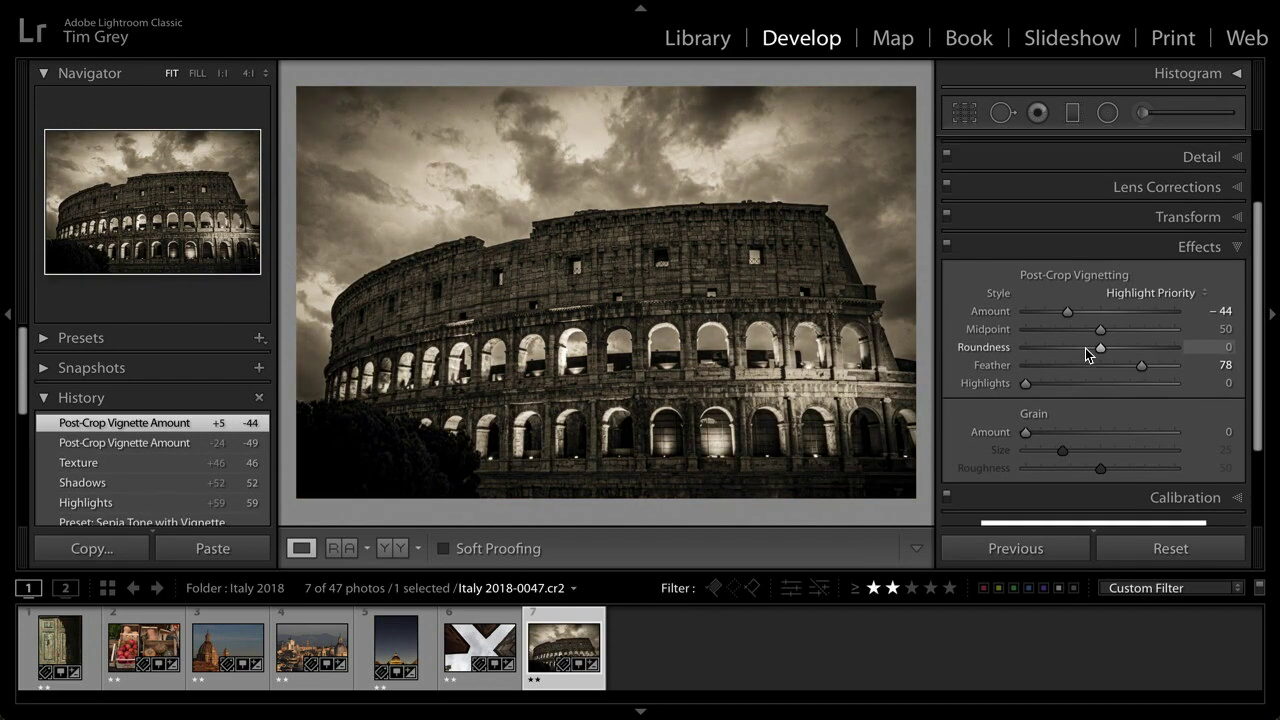
{"action": "scroll", "coordinate": [150, 450], "scroll_direction": "down", "scroll_amount": 3}
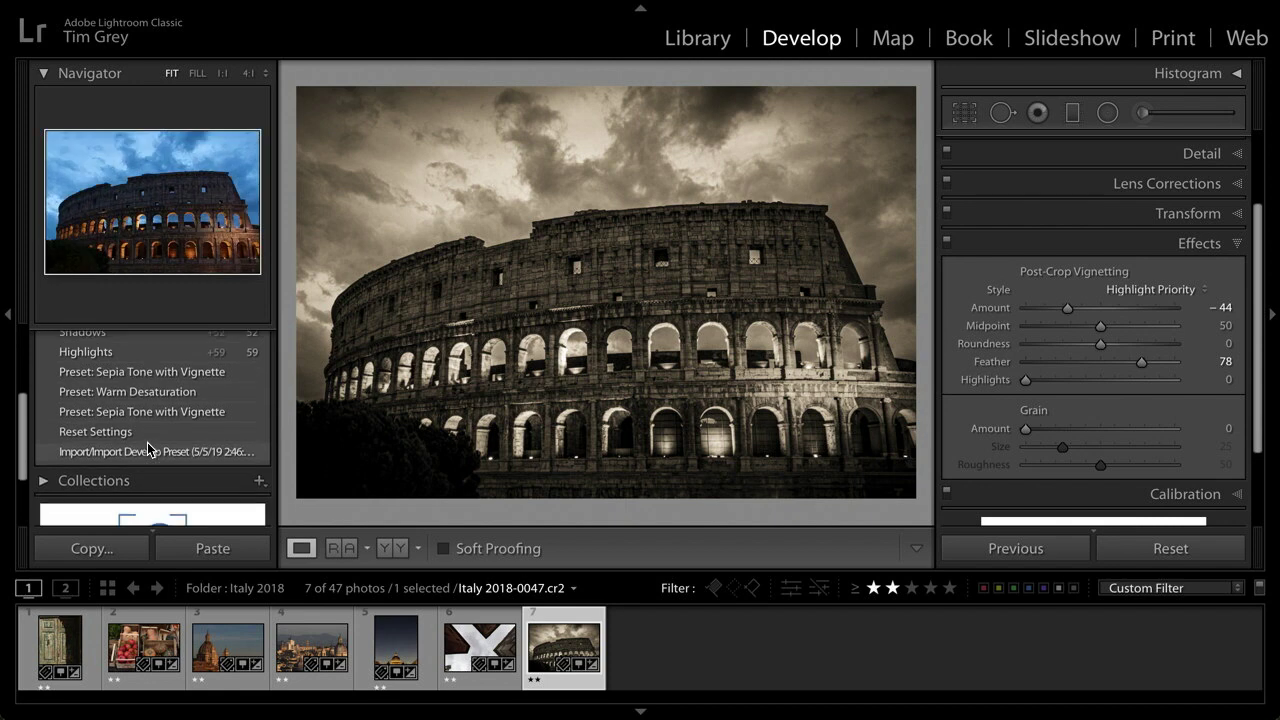
{"action": "scroll", "coordinate": [148, 449], "scroll_direction": "up", "scroll_amount": 4}
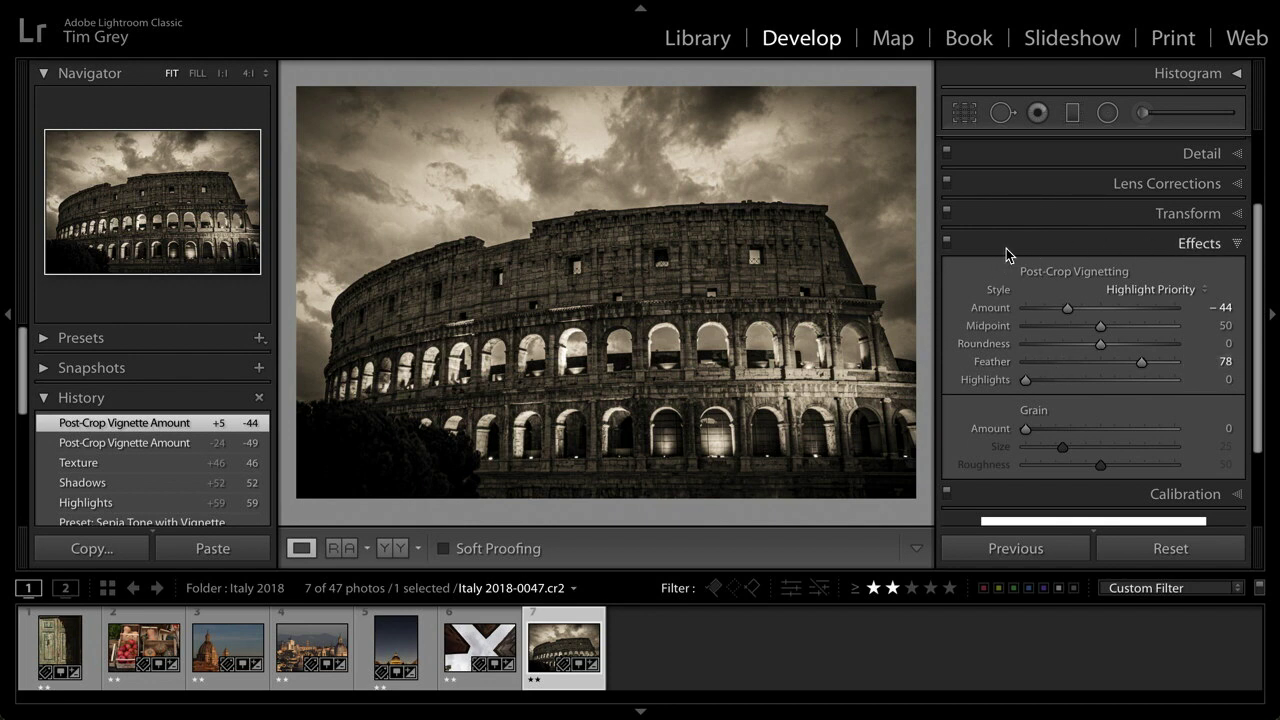
- Toggle the Effects adjustments off and on twice for the Colosseum photo, leaving them enabled
{"action": "left_click", "coordinate": [946, 242]}
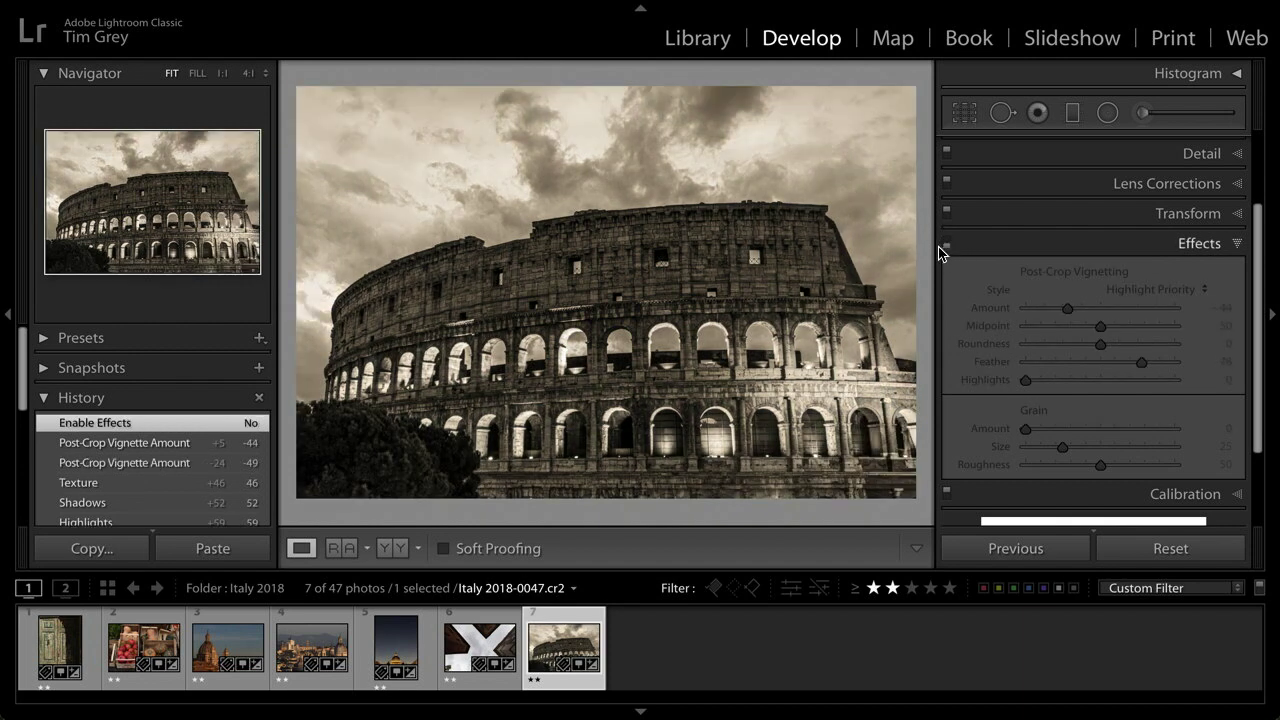
{"action": "left_click", "coordinate": [946, 245]}
{"action": "left_click", "coordinate": [946, 245]}
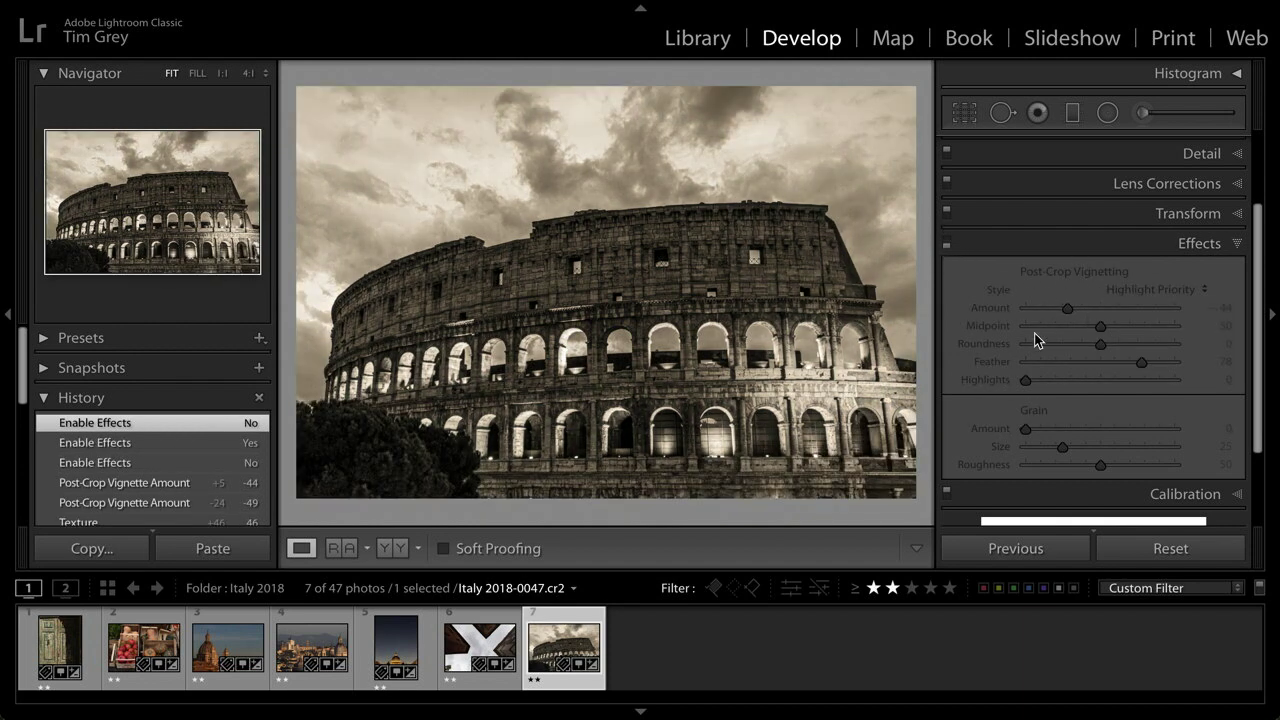
{"action": "left_click", "coordinate": [947, 244]}
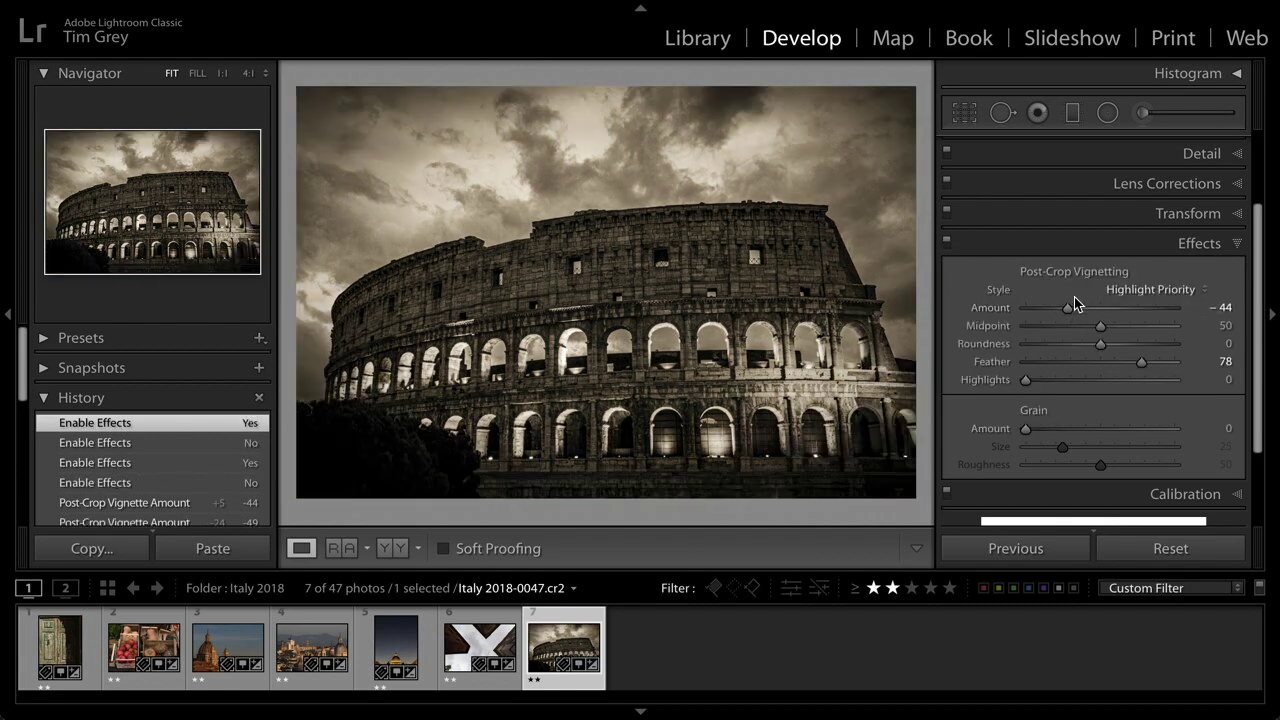
- Reset the Post-Crop Vignetting Amount to 0 and set it to -46
{"action": "key", "text": "alt"}
{"action": "key", "text": "alt"}
{"action": "key", "text": "alt"}
{"action": "key", "text": "alt"}
{"action": "double_click", "coordinate": [1068, 310]}
{"action": "left_click_drag", "start_coordinate": [1101, 309], "coordinate": [1066, 308]}
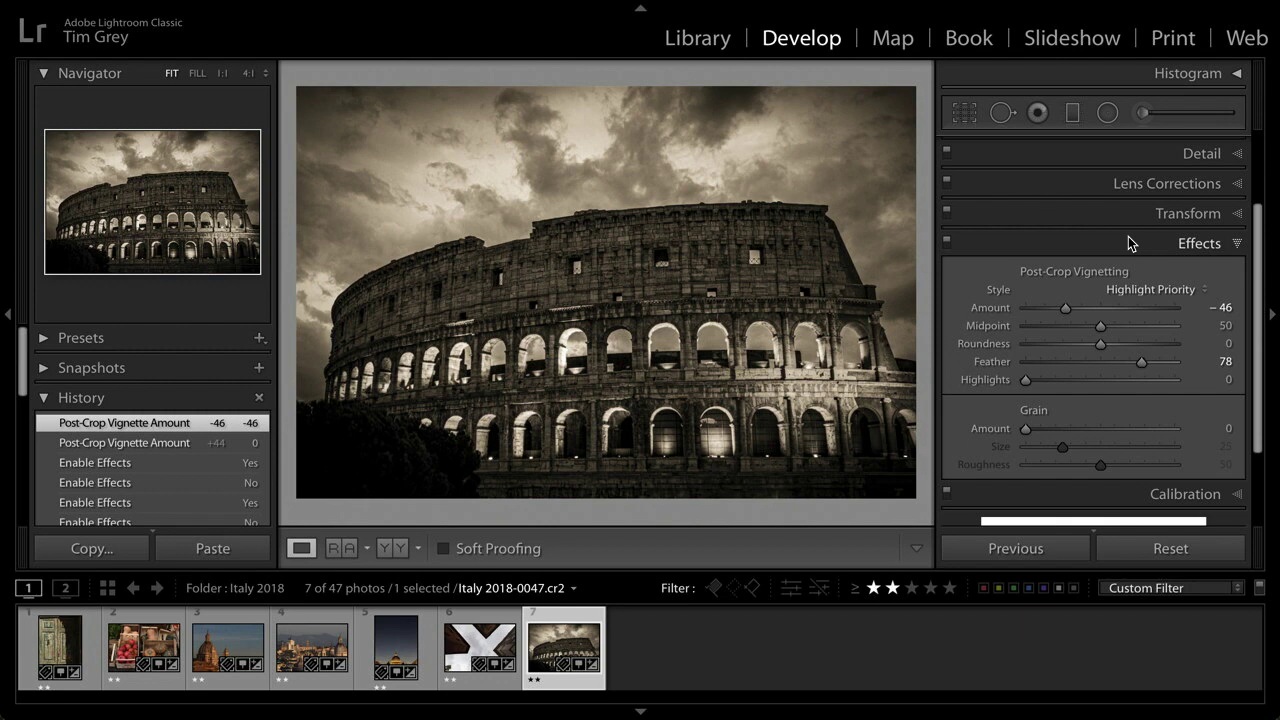
- Look through the History list and clear the history above the most recent Enable Effects step
{"action": "scroll", "coordinate": [131, 455], "scroll_direction": "down", "scroll_amount": 5}
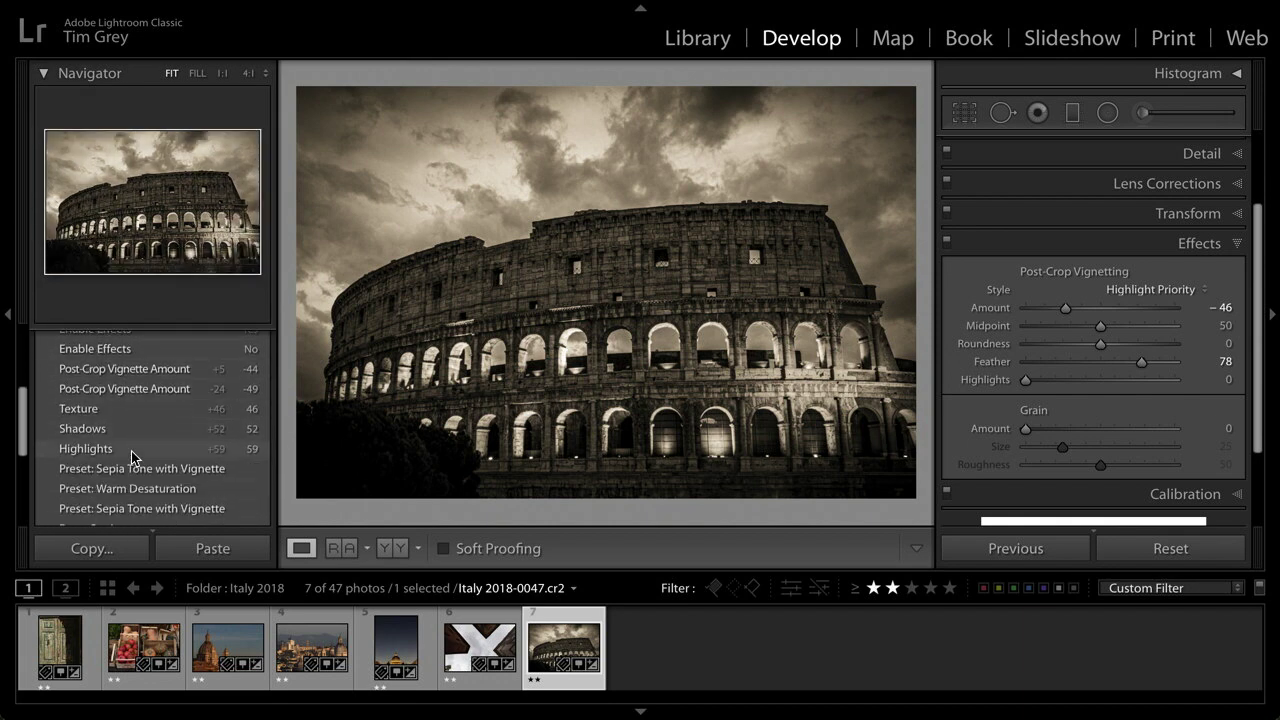
{"action": "scroll", "coordinate": [131, 455], "scroll_direction": "down", "scroll_amount": 1}
{"action": "scroll", "coordinate": [131, 455], "scroll_direction": "up", "scroll_amount": 6}
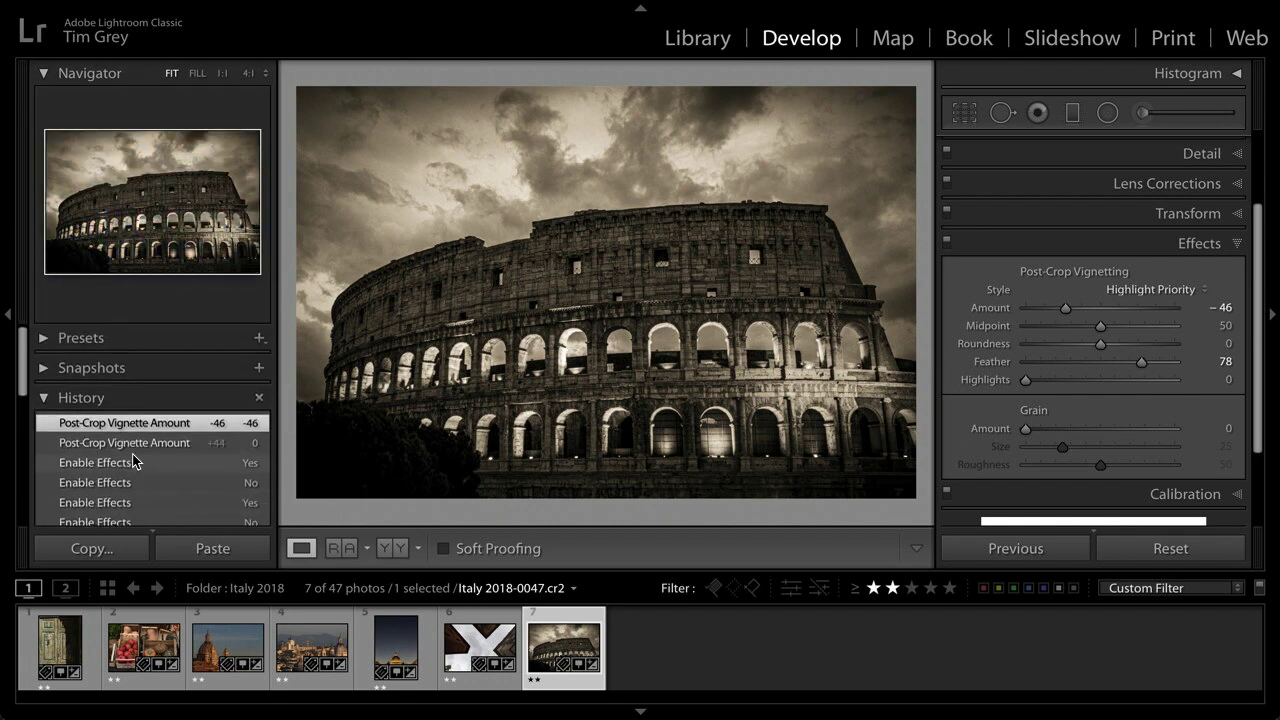
{"action": "right_click", "coordinate": [127, 470]}
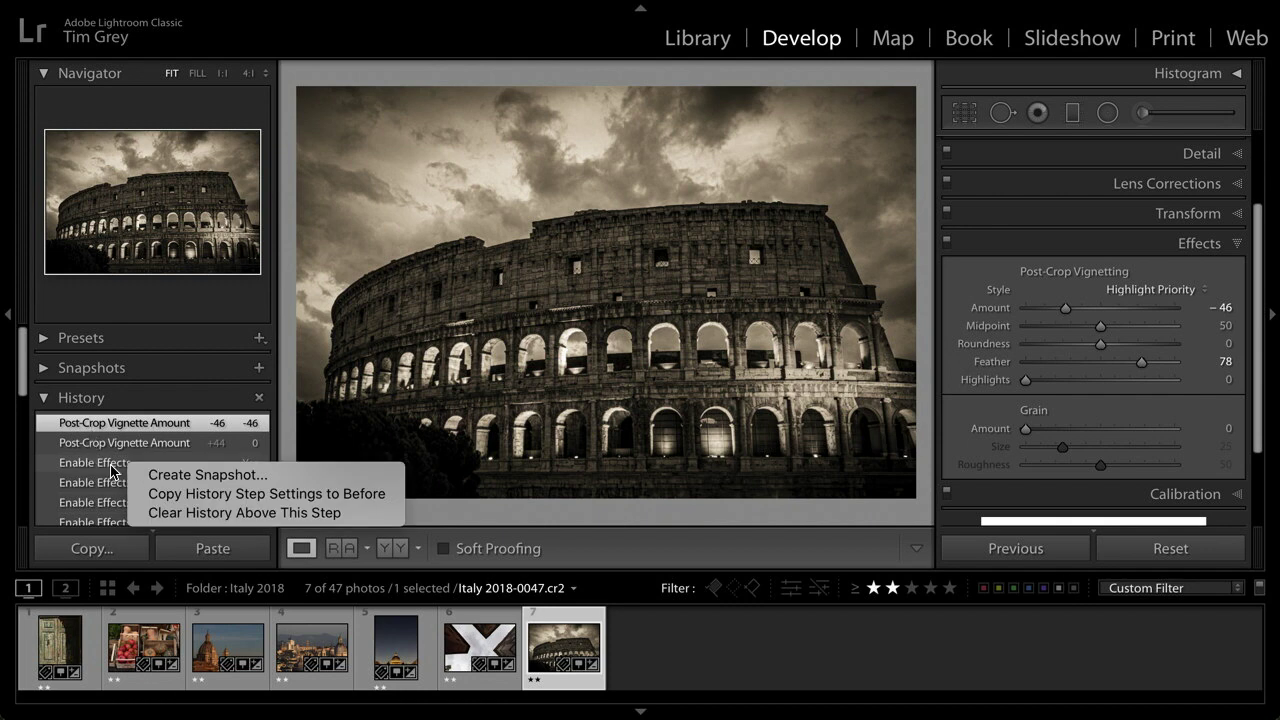
{"action": "left_click", "coordinate": [204, 515]}
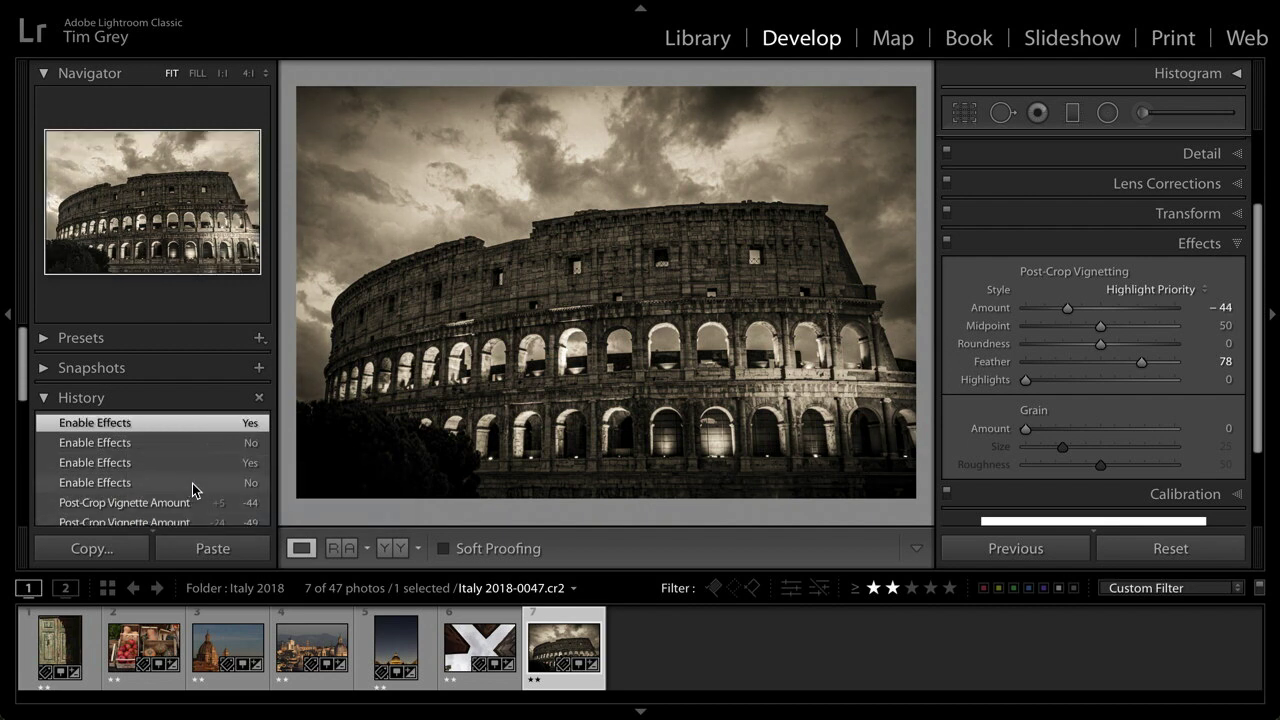
- Clear the Colosseum photo's history above the Highlights +59 step
{"action": "scroll", "coordinate": [219, 487], "scroll_direction": "down", "scroll_amount": 6}
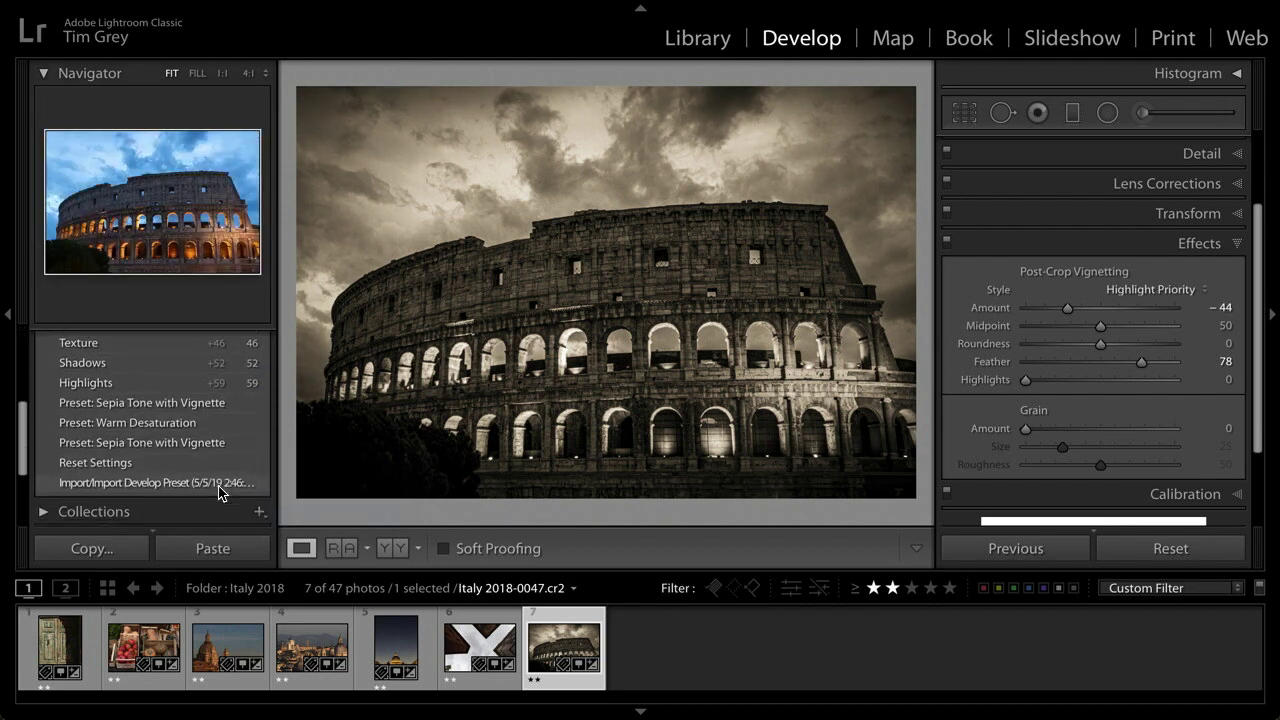
{"action": "scroll", "coordinate": [218, 490], "scroll_direction": "up", "scroll_amount": 4}
{"action": "scroll", "coordinate": [217, 490], "scroll_direction": "down", "scroll_amount": 3}
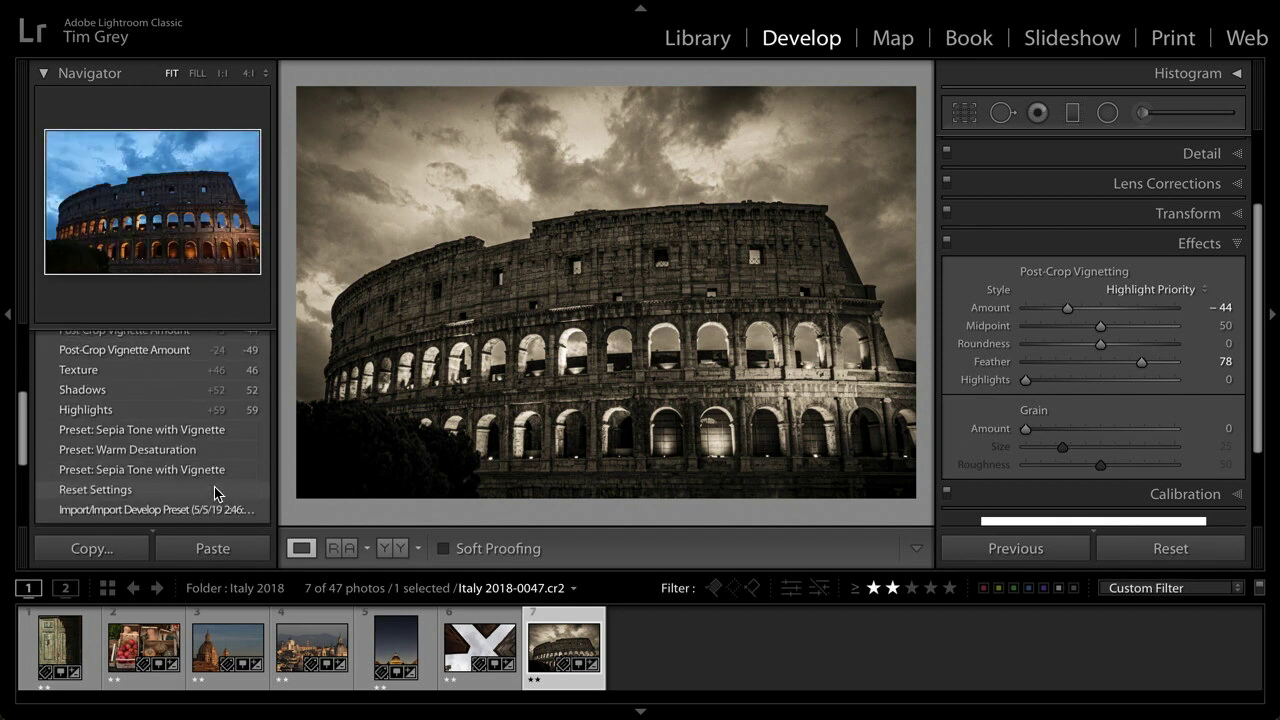
{"action": "right_click", "coordinate": [115, 418]}
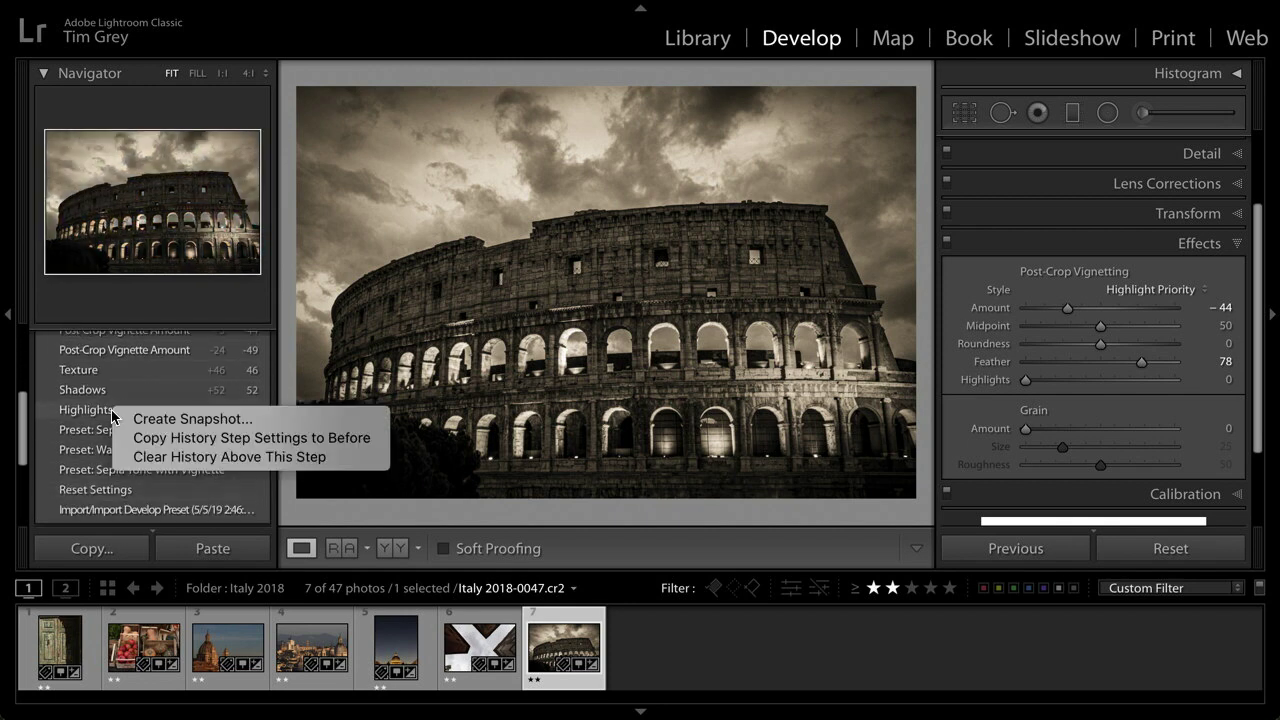
{"action": "left_click", "coordinate": [231, 460]}
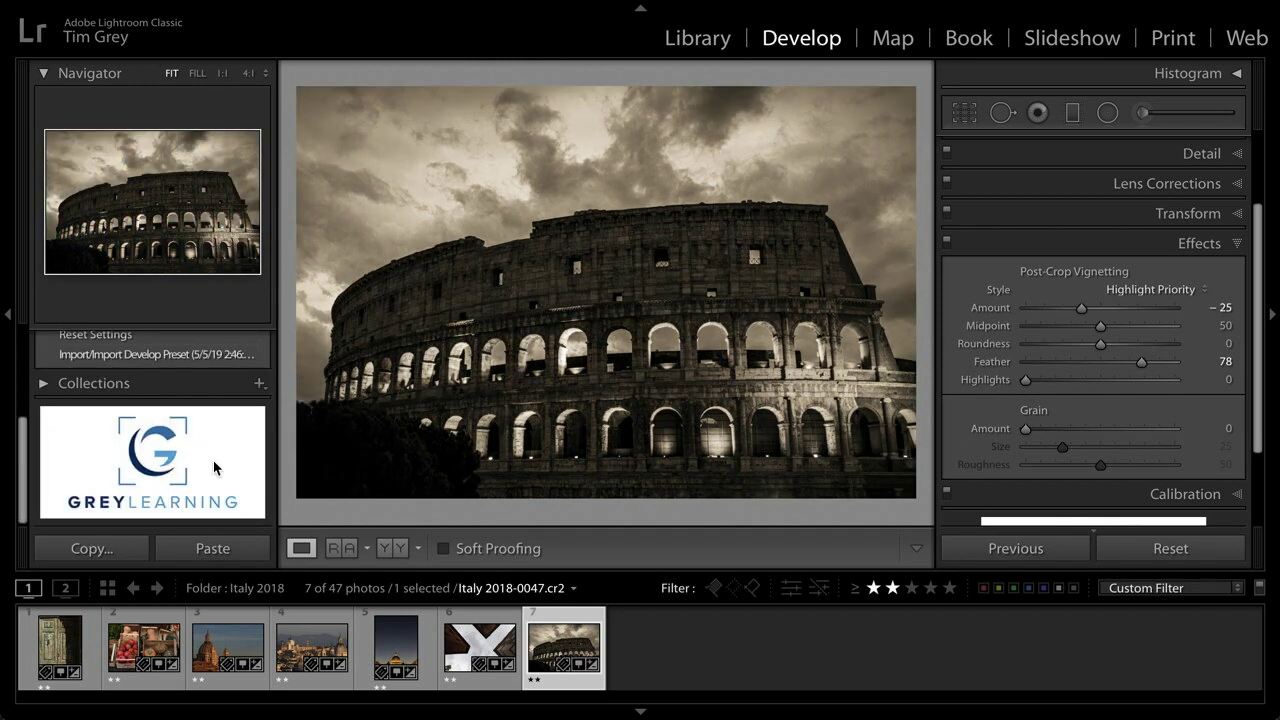
- Look over the shortened History list and collapse the History section
{"action": "scroll", "coordinate": [219, 375], "scroll_direction": "up", "scroll_amount": 3}
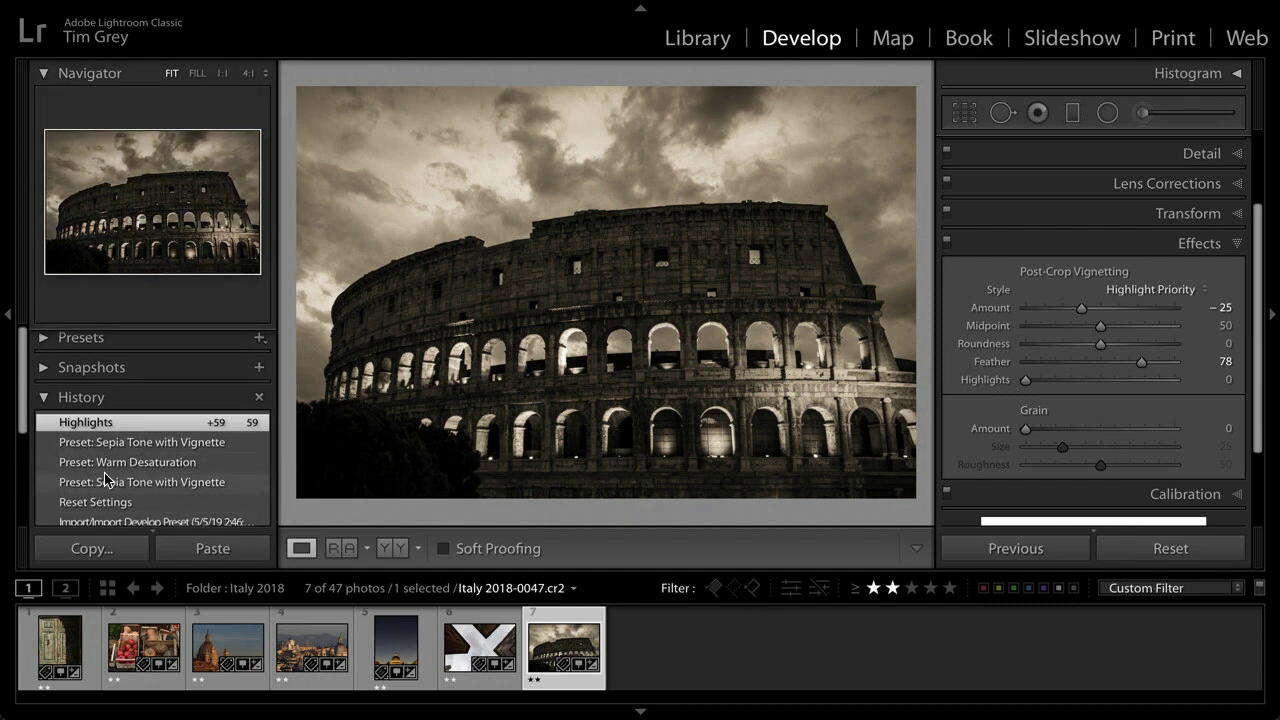
{"action": "scroll", "coordinate": [104, 471], "scroll_direction": "down", "scroll_amount": 2}
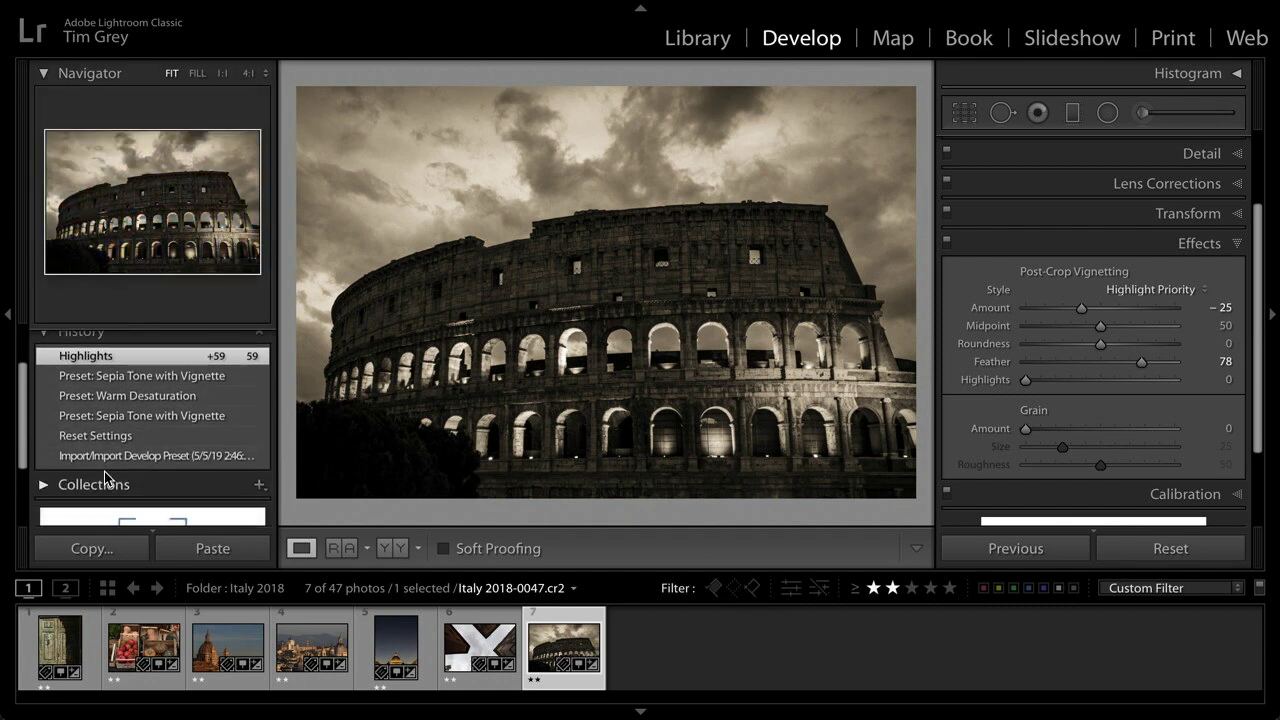
{"action": "scroll", "coordinate": [80, 420], "scroll_direction": "up", "scroll_amount": 2}
{"action": "left_click", "coordinate": [44, 374]}
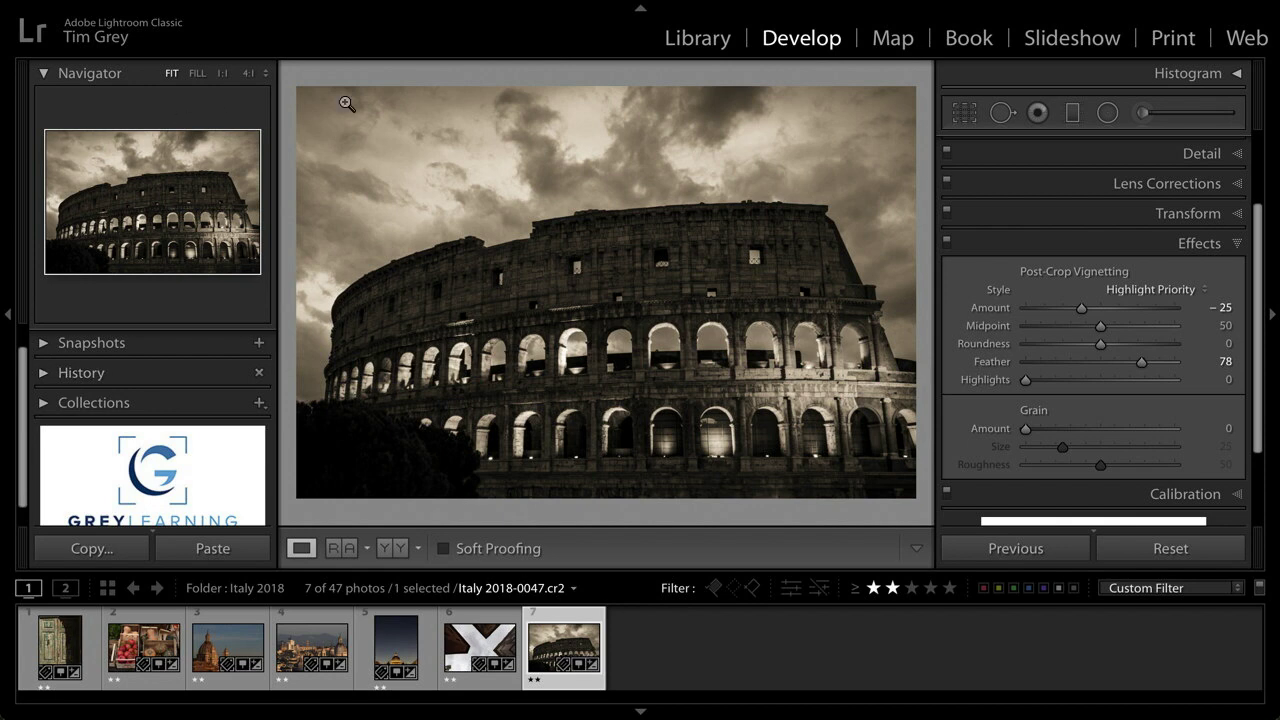
- Switch to the Library module, show All Photographs, and turn off the two-star attribute filter
{"action": "left_click", "coordinate": [697, 42]}
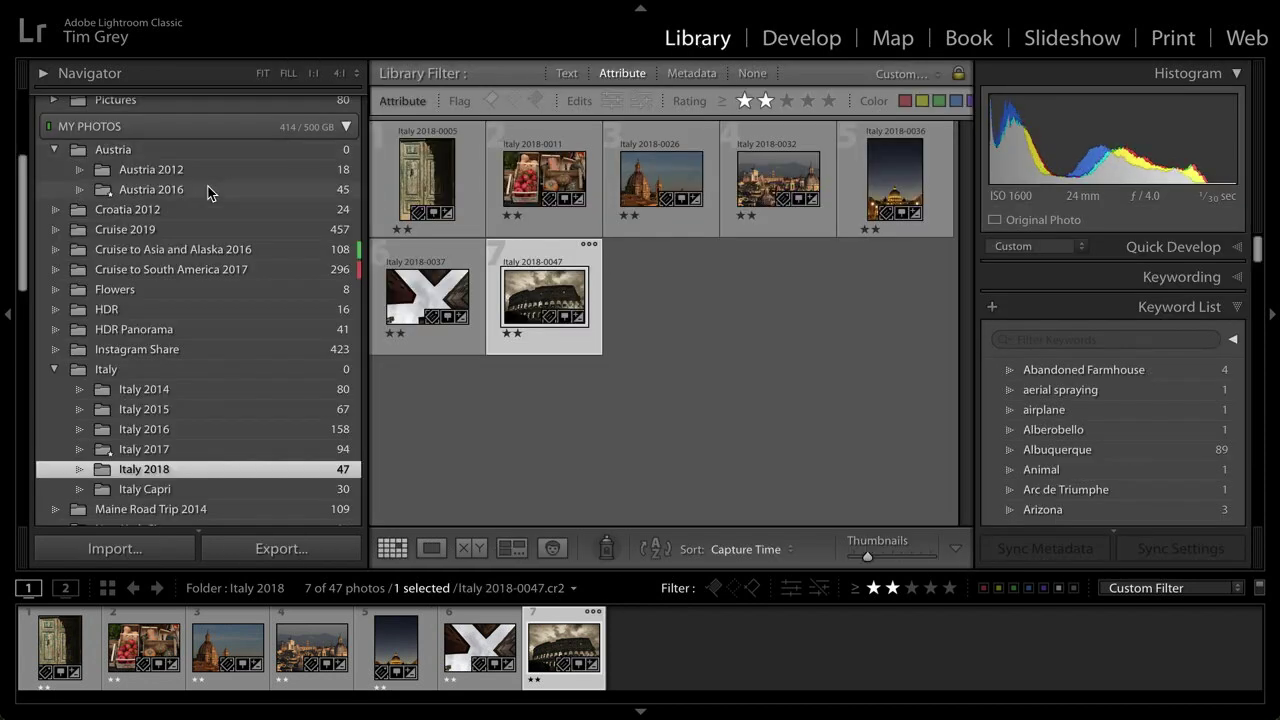
{"action": "scroll", "coordinate": [206, 191], "scroll_direction": "up", "scroll_amount": 5}
{"action": "left_click", "coordinate": [124, 130]}
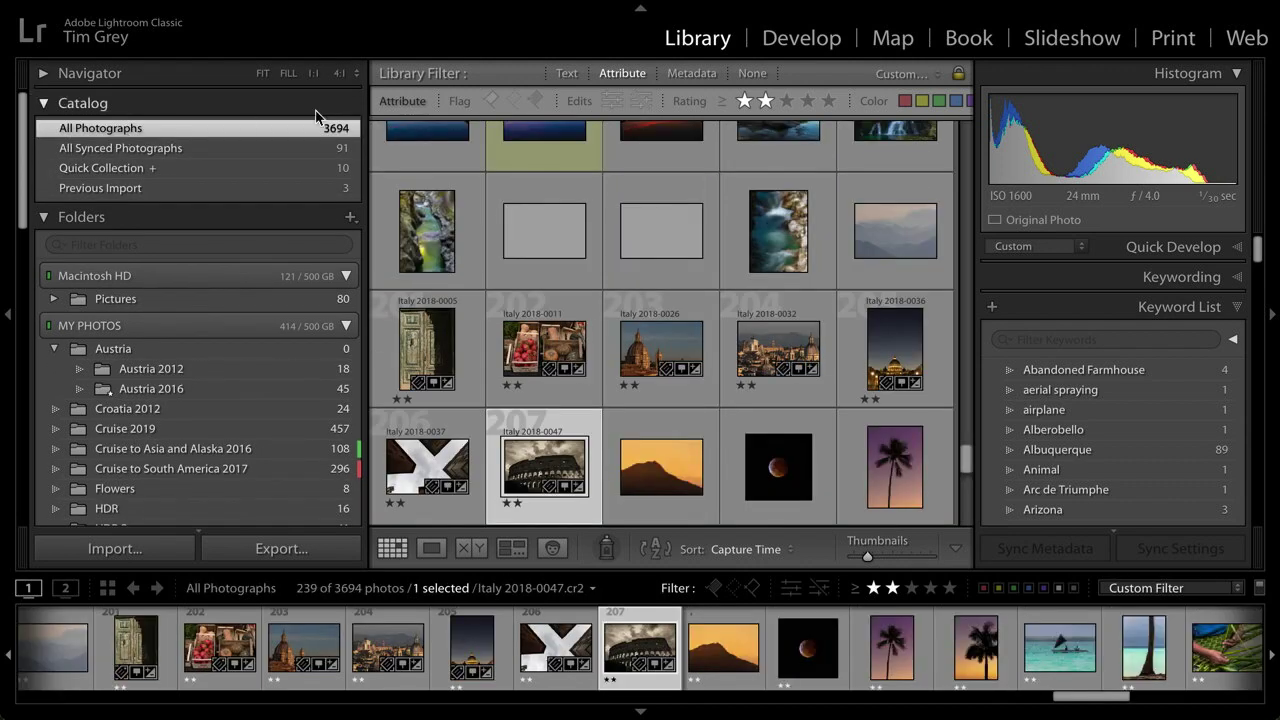
{"action": "left_click", "coordinate": [616, 72]}
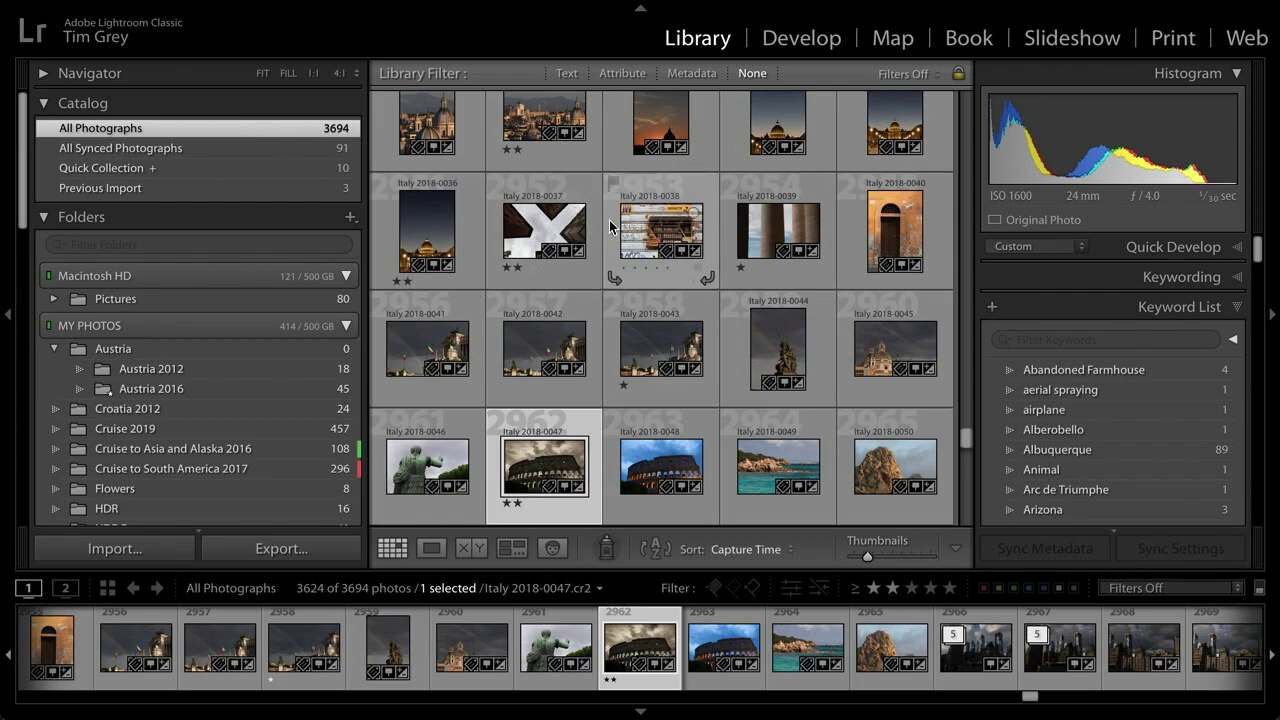
- Browse the unfiltered grid, toggle the filter bar's visibility, and cycle the thumbnail information display back to the detailed cells
{"action": "scroll", "coordinate": [611, 245], "scroll_direction": "up", "scroll_amount": 10}
{"action": "scroll", "coordinate": [611, 252], "scroll_direction": "up", "scroll_amount": 5}
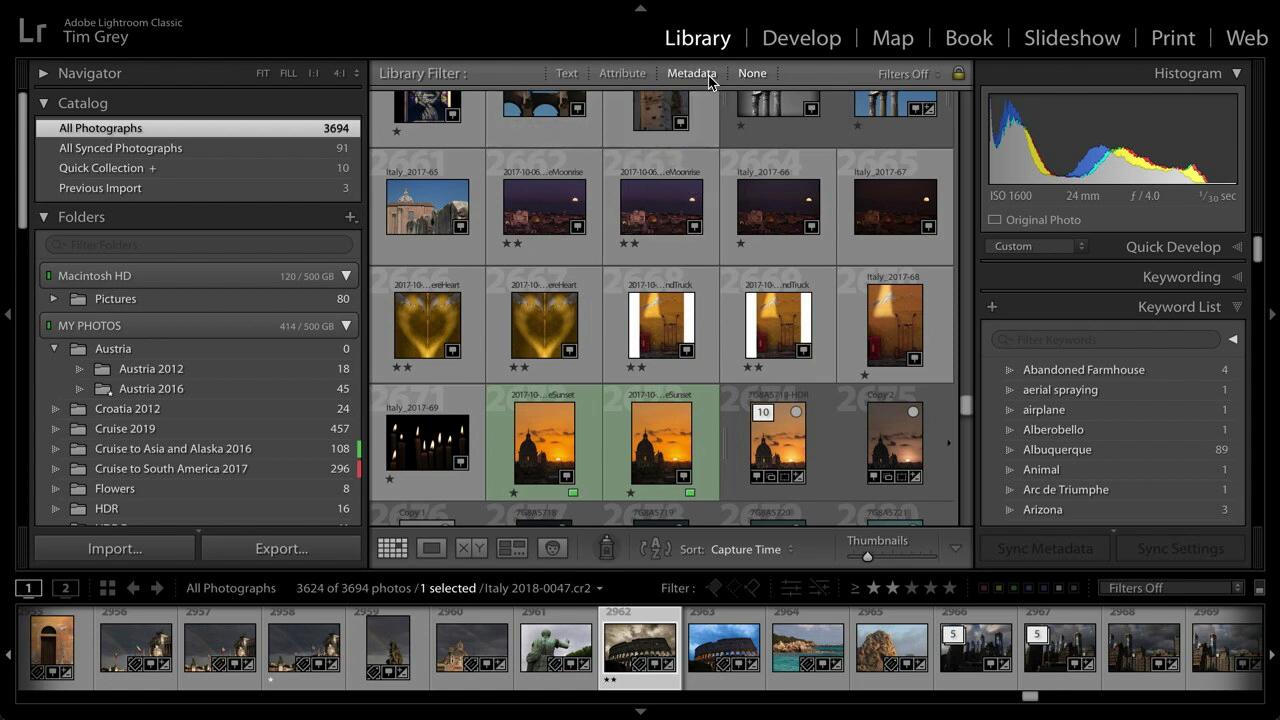
{"action": "key", "text": "backslash"}
{"action": "key", "text": "backslash"}
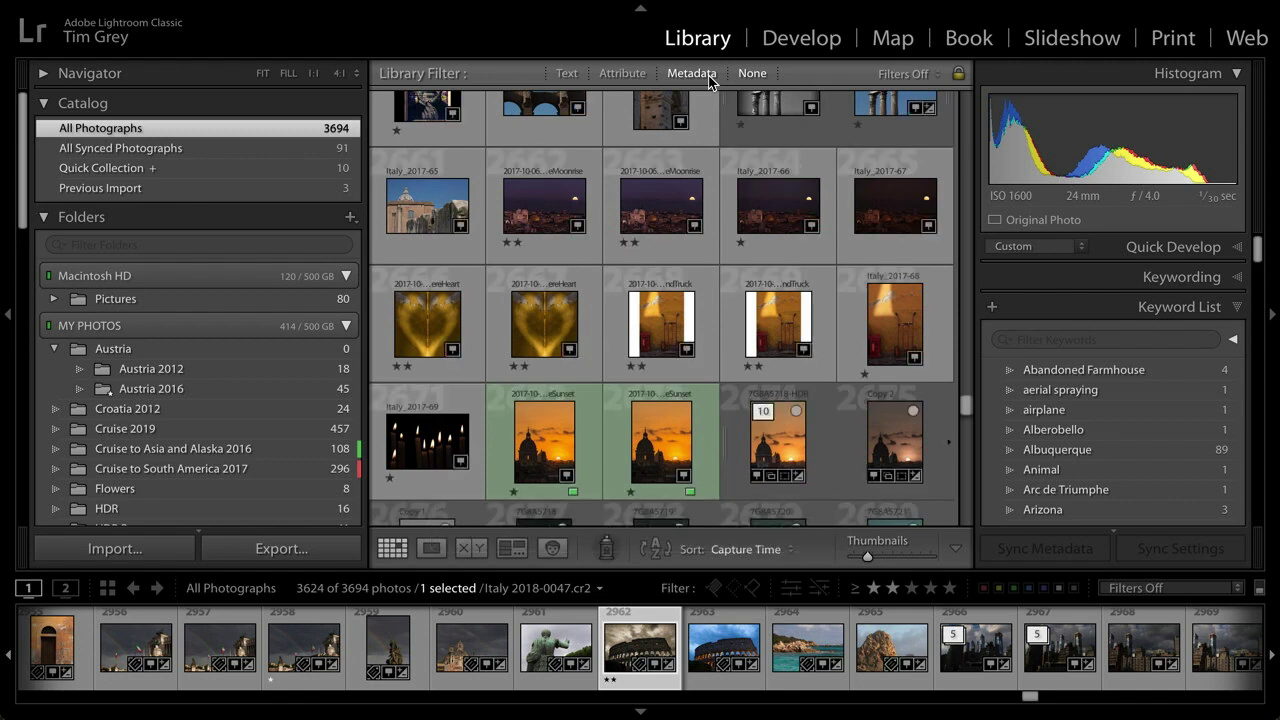
{"action": "key", "text": "backslash"}
{"action": "key", "text": "j"}
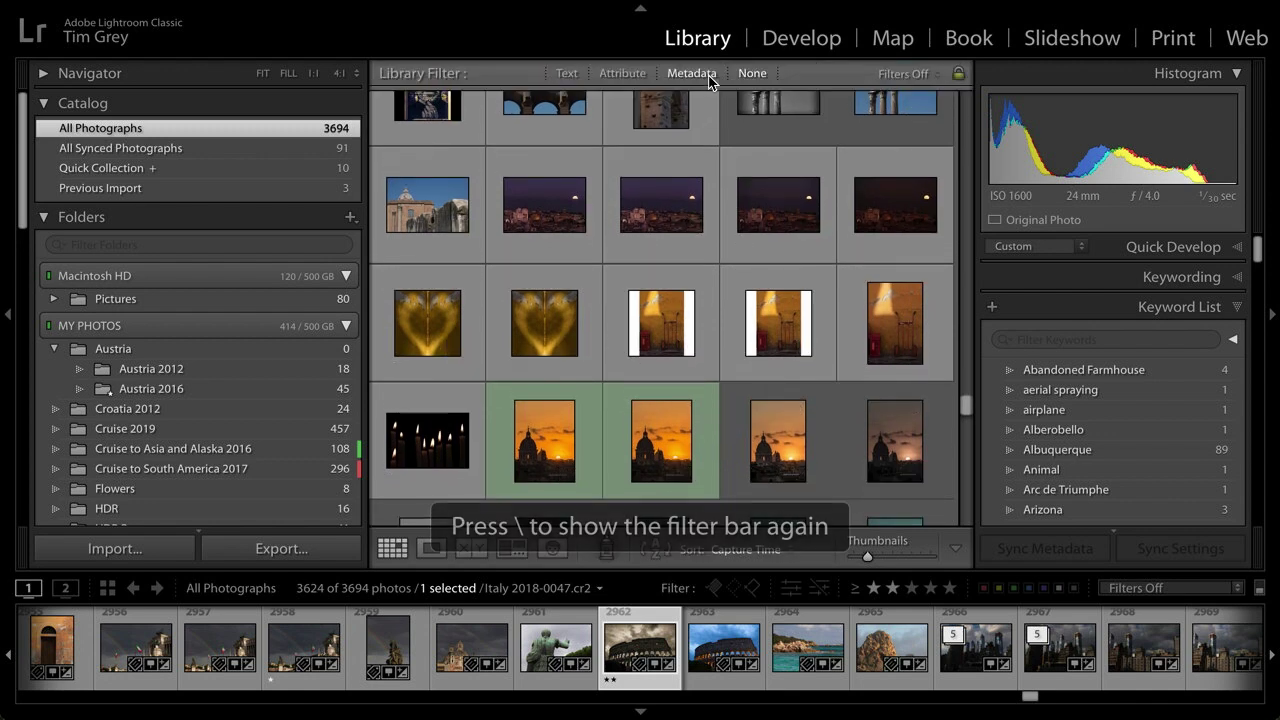
{"action": "key", "text": "j"}
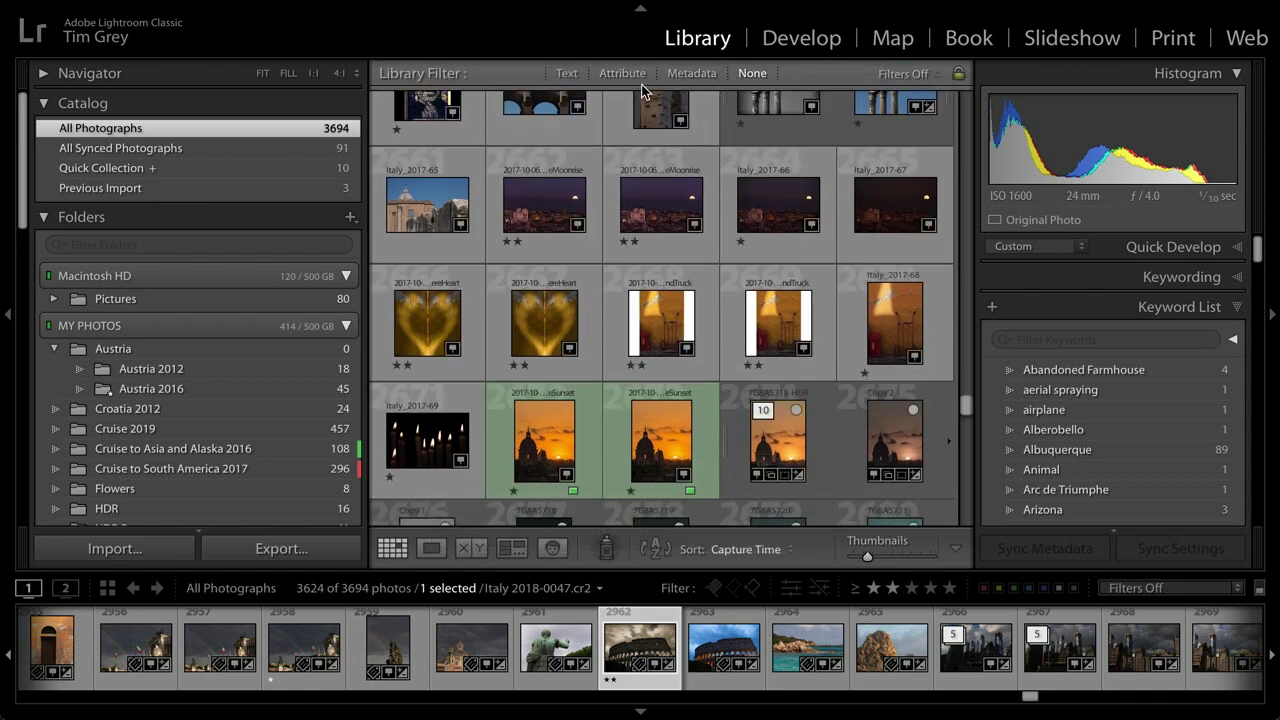
- Open the Metadata filter, change the File Type column to Depth, and filter for photos that have depth information
{"action": "left_click", "coordinate": [692, 74]}
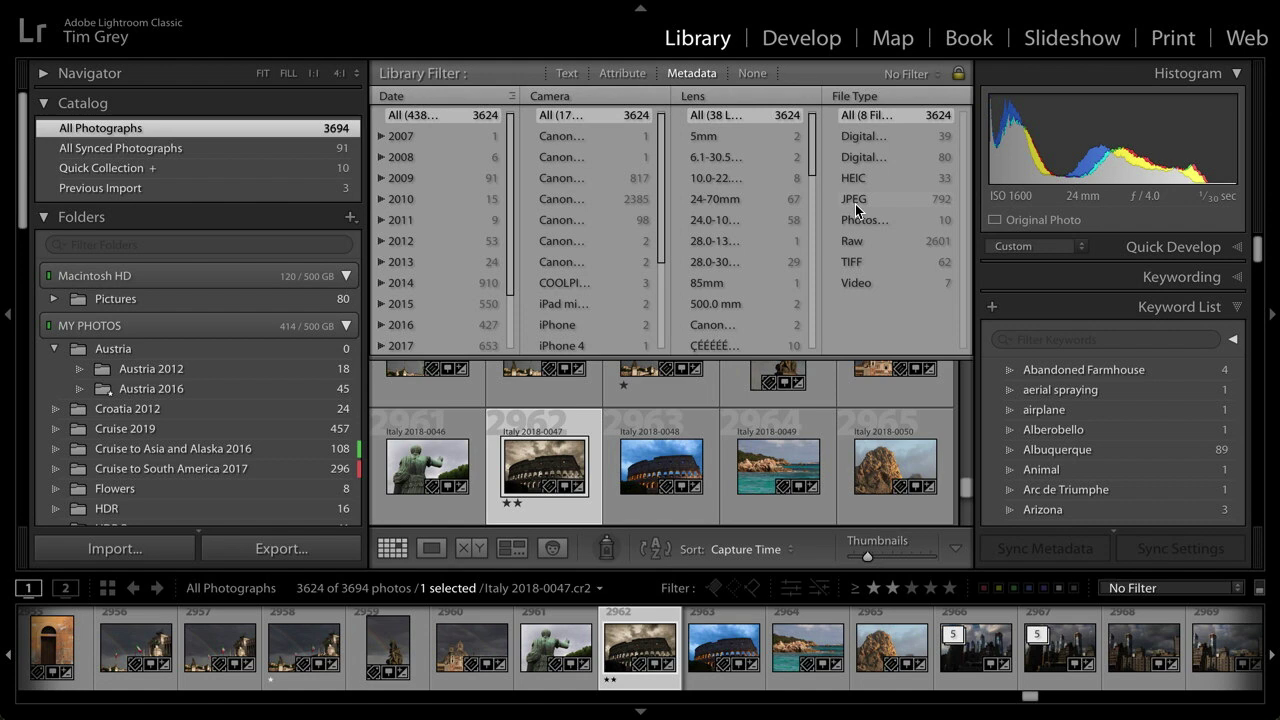
{"action": "left_click", "coordinate": [870, 96]}
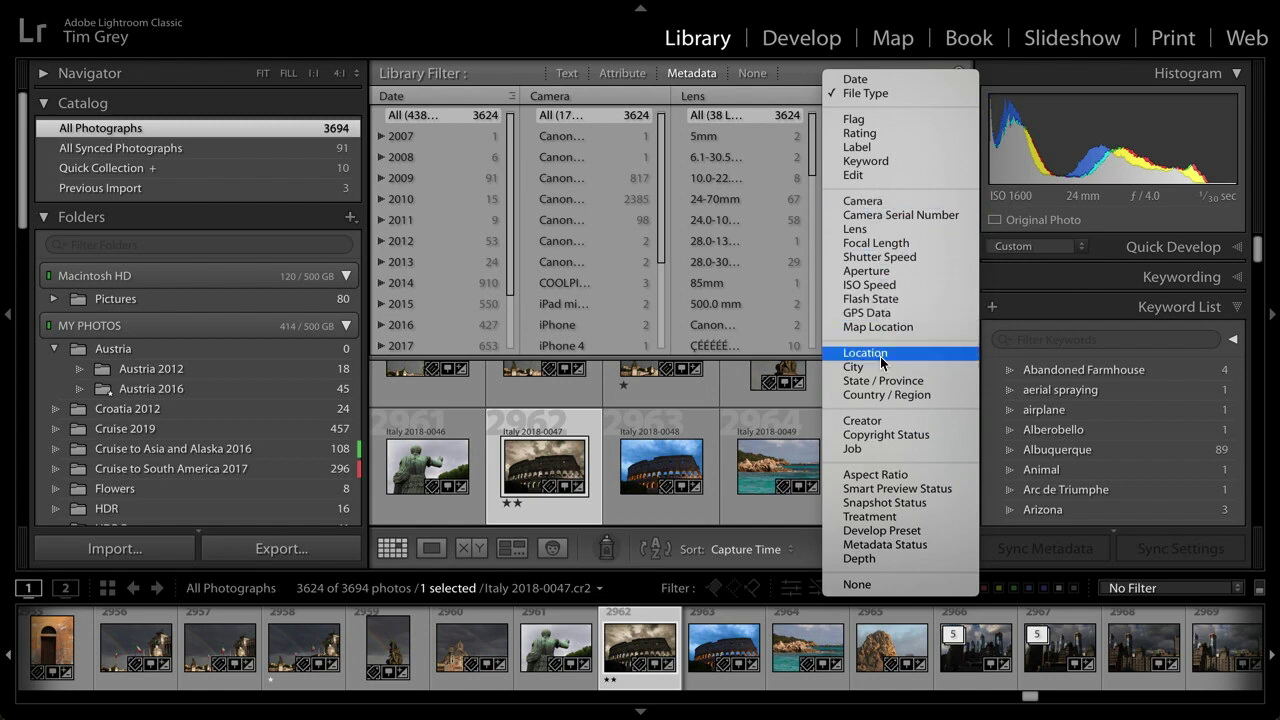
{"action": "left_click", "coordinate": [882, 562]}
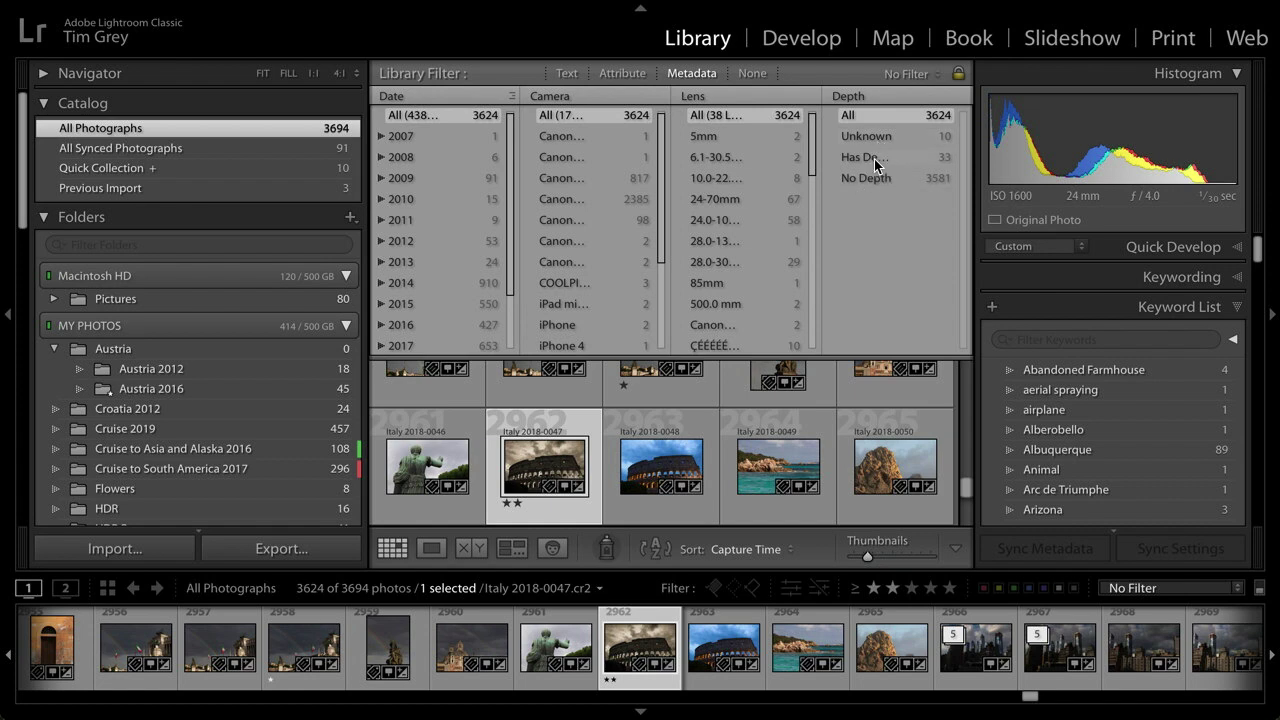
{"action": "left_click", "coordinate": [866, 158]}
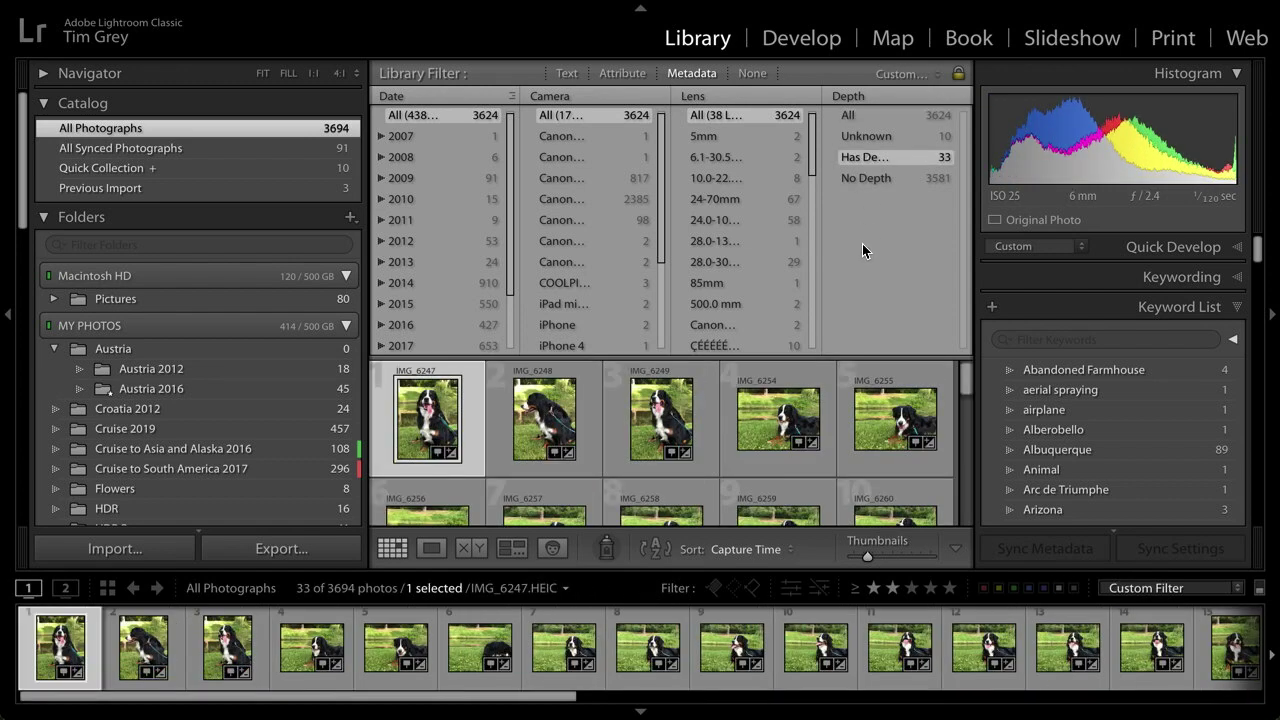
- View the last filtered dog photo, IMG_6302.HEIC, in Loupe view and step back through the preceding photos
{"action": "scroll", "coordinate": [830, 450], "scroll_direction": "down", "scroll_amount": 5}
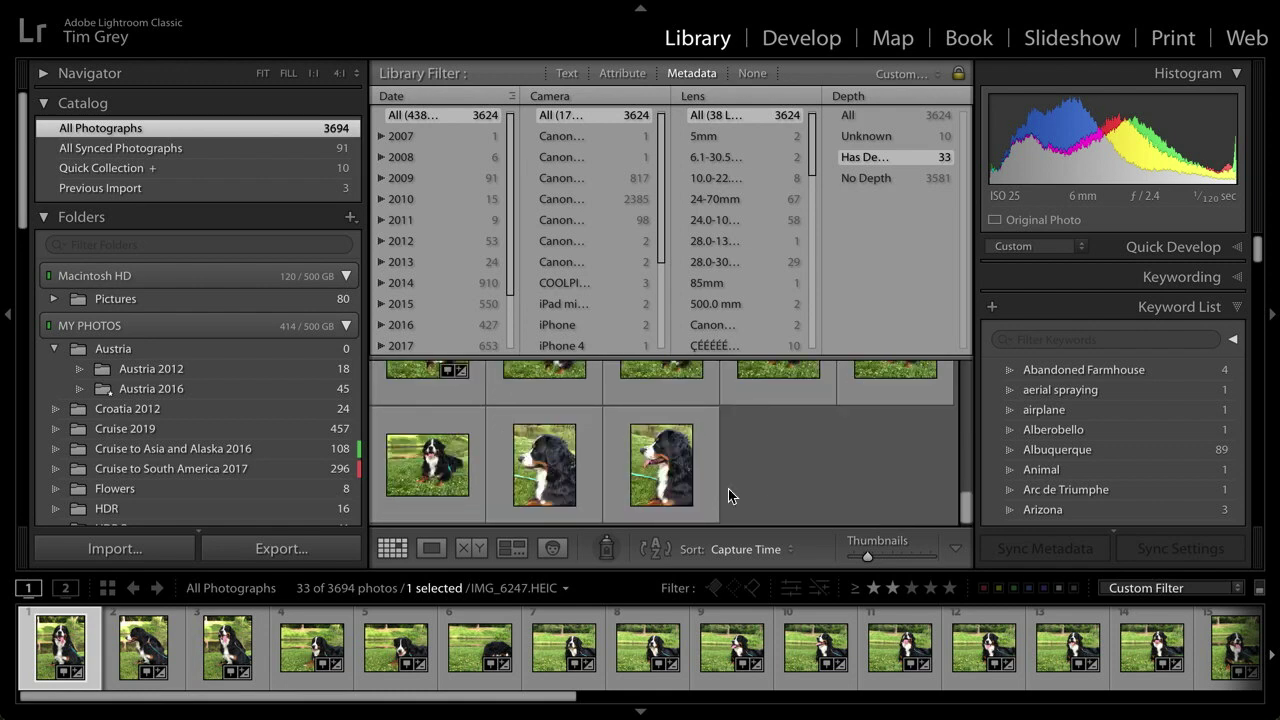
{"action": "double_click", "coordinate": [664, 470]}
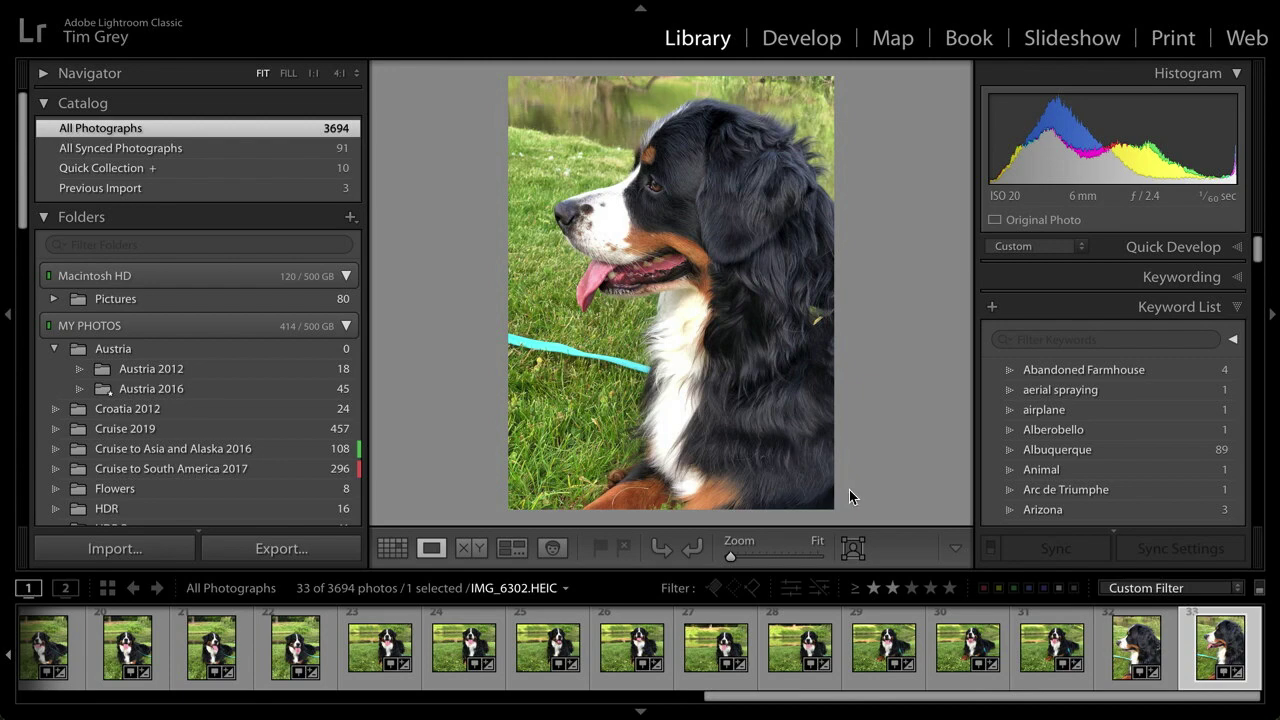
{"action": "left_click", "coordinate": [1133, 652]}
{"action": "key", "text": "Left"}
{"action": "key", "text": "Left"}
{"action": "key", "text": "Left"}
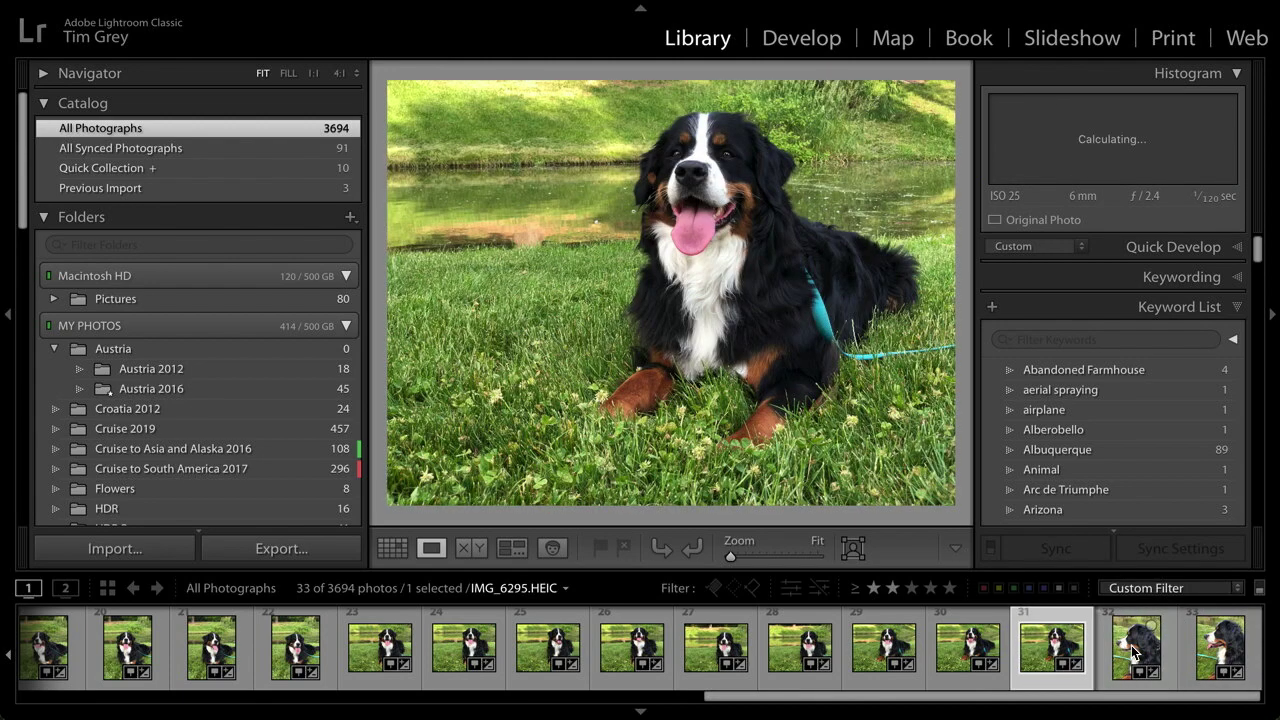
- Page through the neighbouring depth-enabled dog photos in Loupe view, ending on IMG_6302.HEIC
{"action": "key", "text": "Left"}
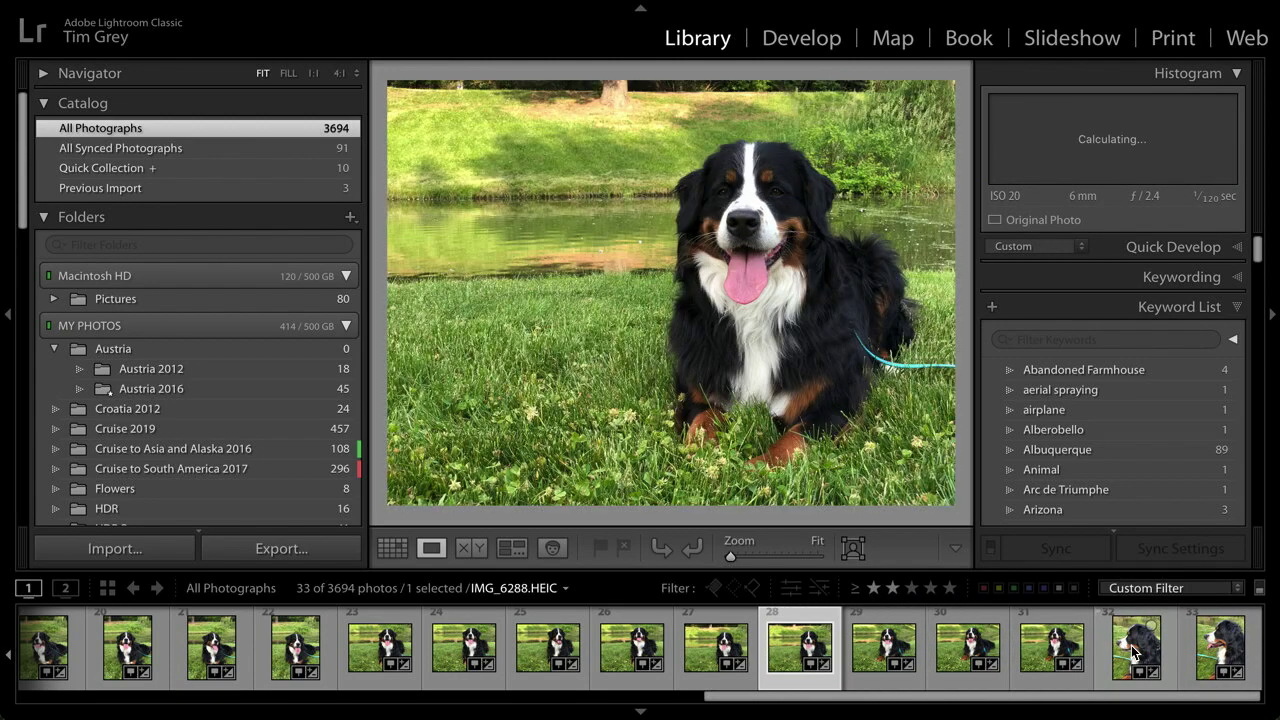
{"action": "key", "text": "Right"}
{"action": "key", "text": "Right"}
{"action": "key", "text": "Right"}
{"action": "key", "text": "Right"}
{"action": "key", "text": "Right"}
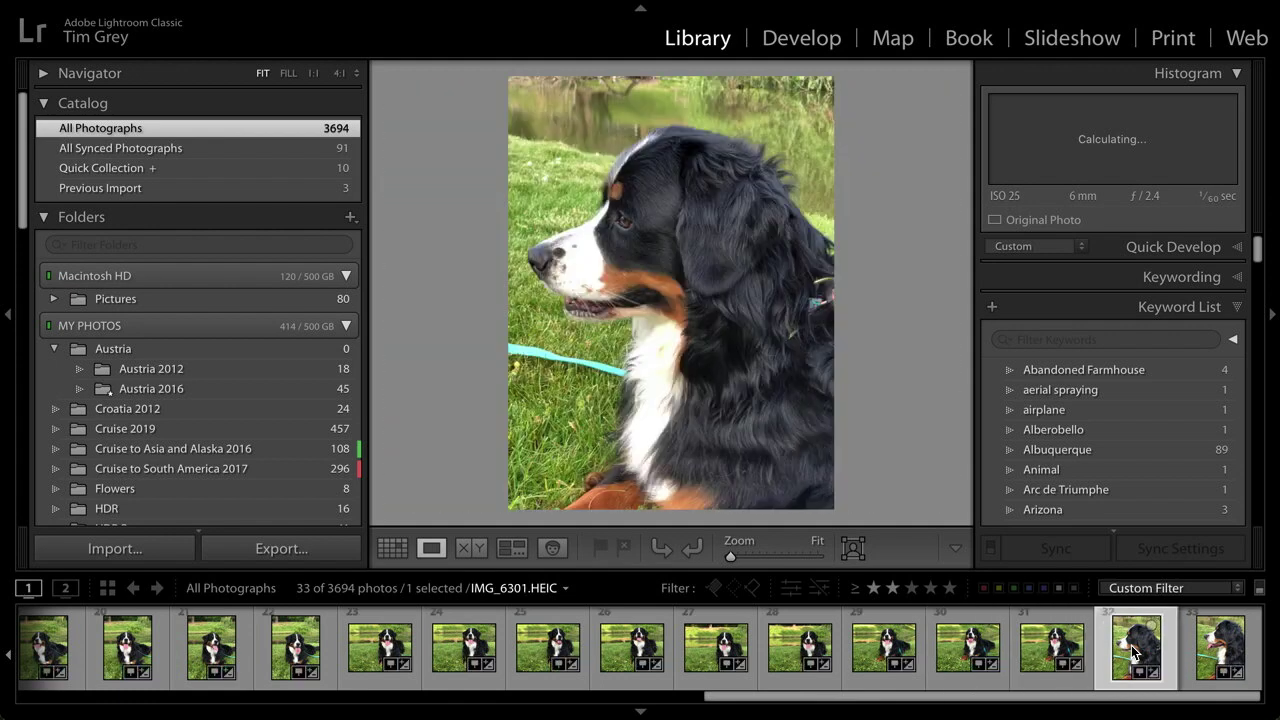
{"action": "key", "text": "Right"}
{"action": "key", "text": "Left"}
{"action": "key", "text": "Right"}
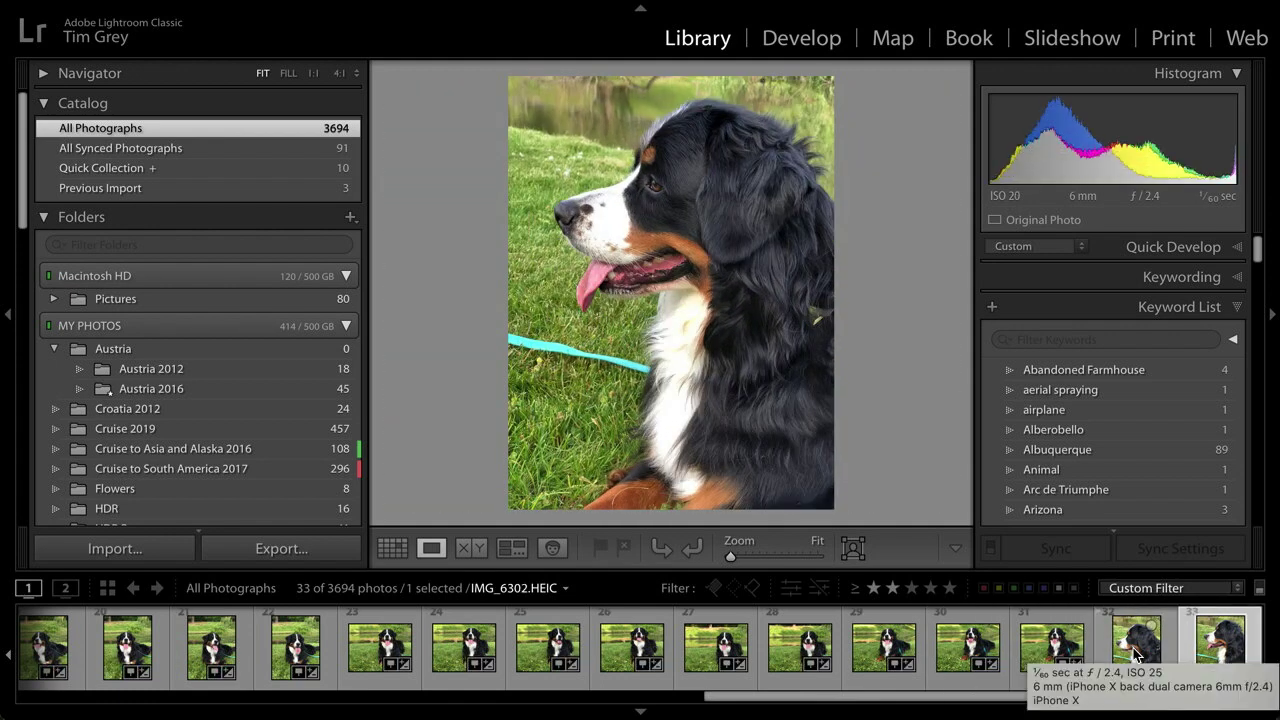
- Open IMG_6302.HEIC in the Develop module and draw a darkening graduated filter from near the photo's top edge down to the dog's paws
{"action": "left_click", "coordinate": [797, 39]}
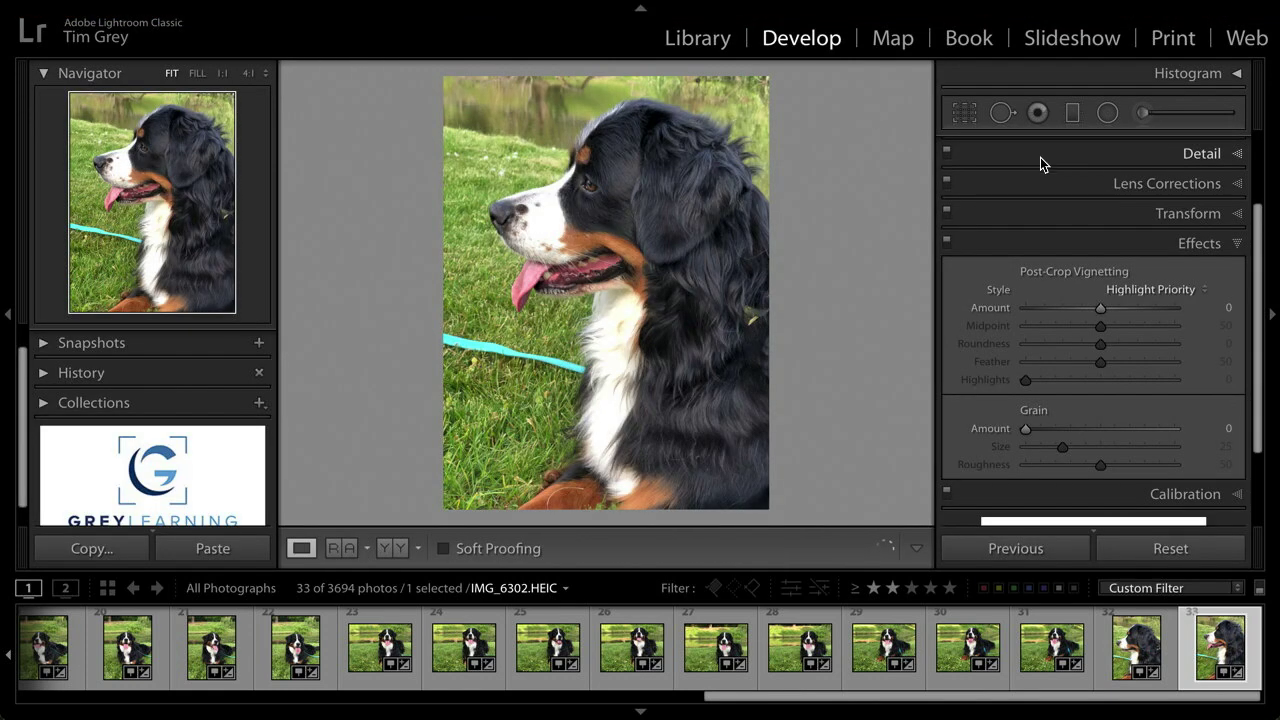
{"action": "left_click", "coordinate": [1072, 118]}
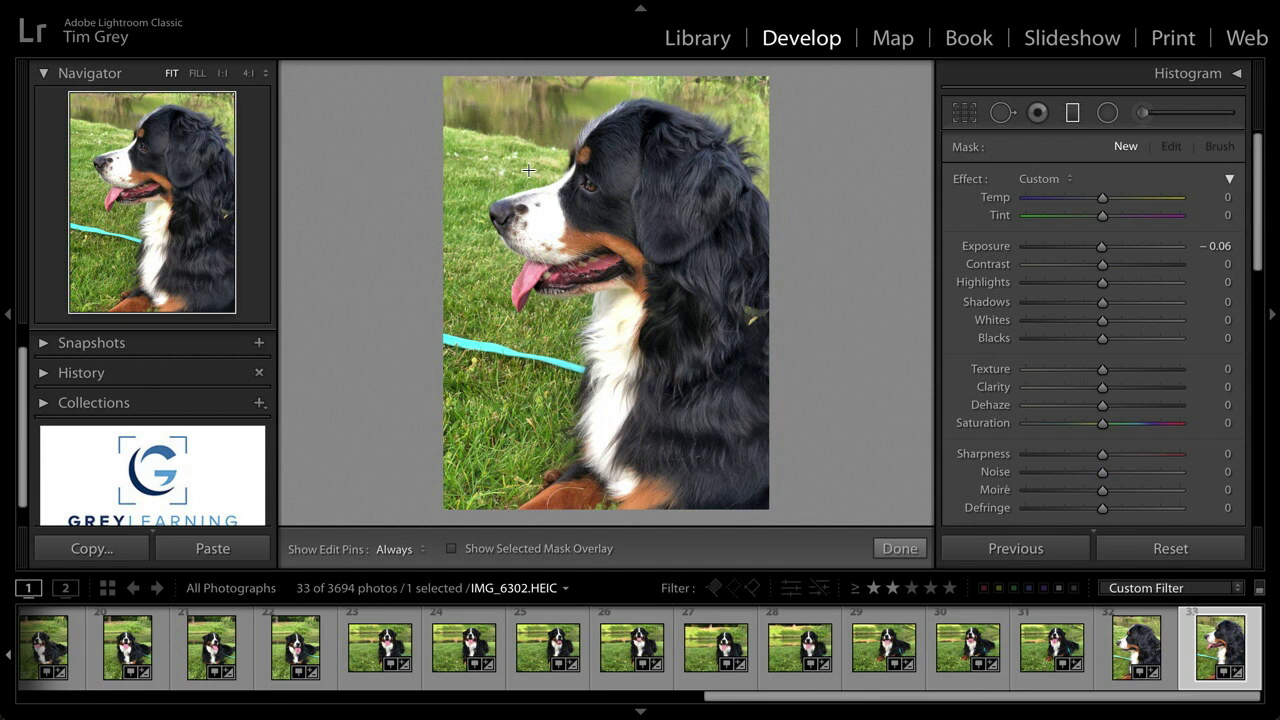
{"action": "left_click_drag", "start_coordinate": [1101, 248], "coordinate": [1050, 247]}
{"action": "left_click_drag", "start_coordinate": [516, 149], "coordinate": [523, 463]}
{"action": "scroll", "coordinate": [1165, 418], "scroll_direction": "down", "scroll_amount": 1}
{"action": "scroll", "coordinate": [1165, 418], "scroll_direction": "down", "scroll_amount": 3}
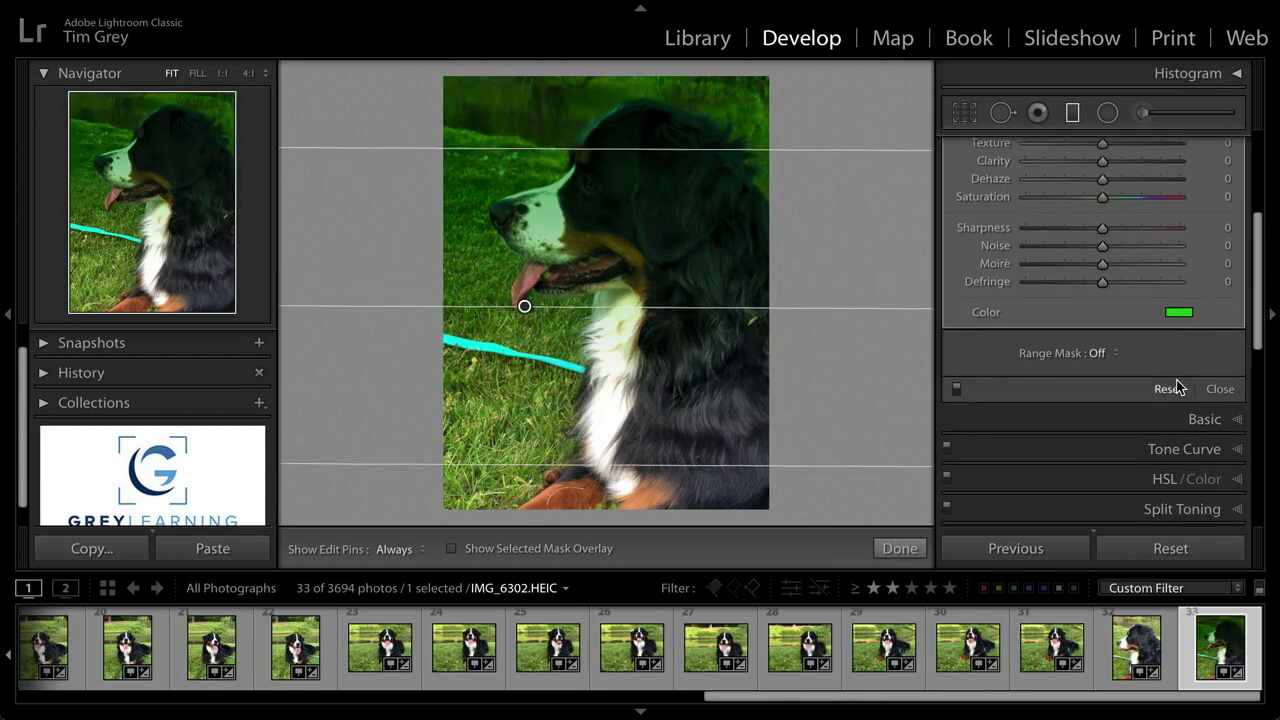
- Neutralize the green color tint applied by the graduated filter
{"action": "left_click", "coordinate": [1178, 308]}
{"action": "left_click_drag", "start_coordinate": [1123, 367], "coordinate": [677, 260]}
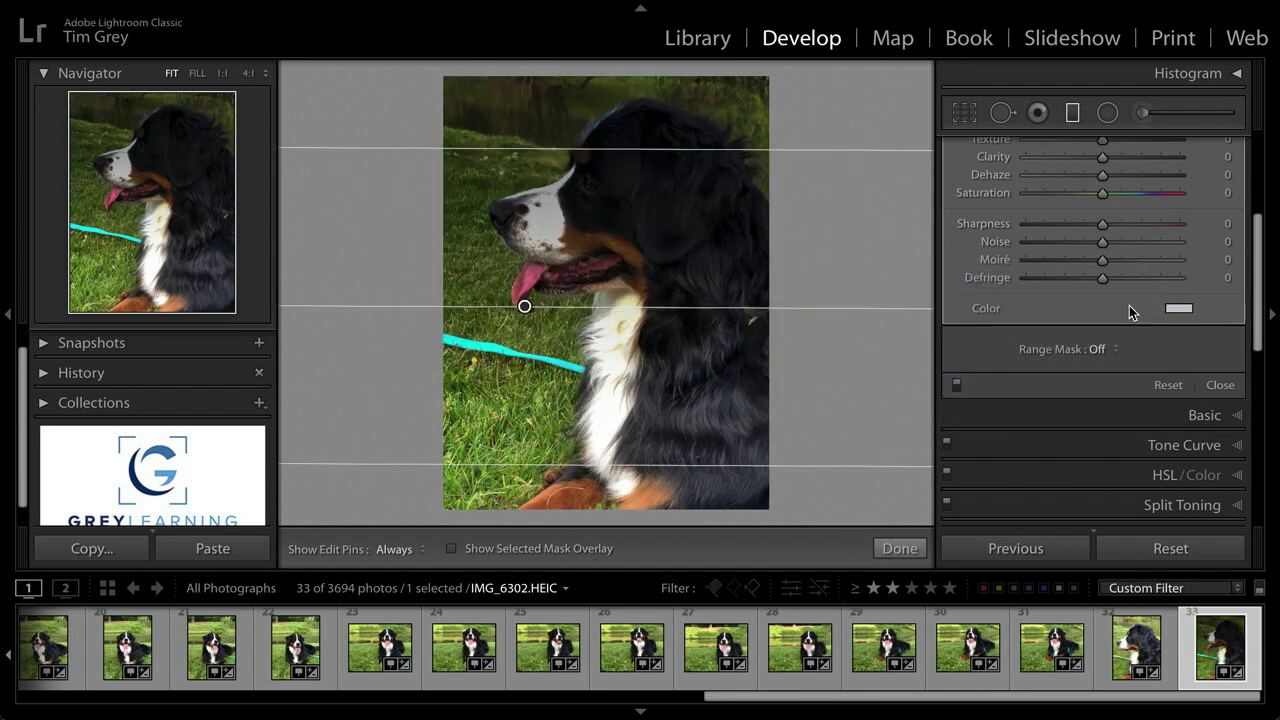
{"action": "left_click", "coordinate": [1180, 309]}
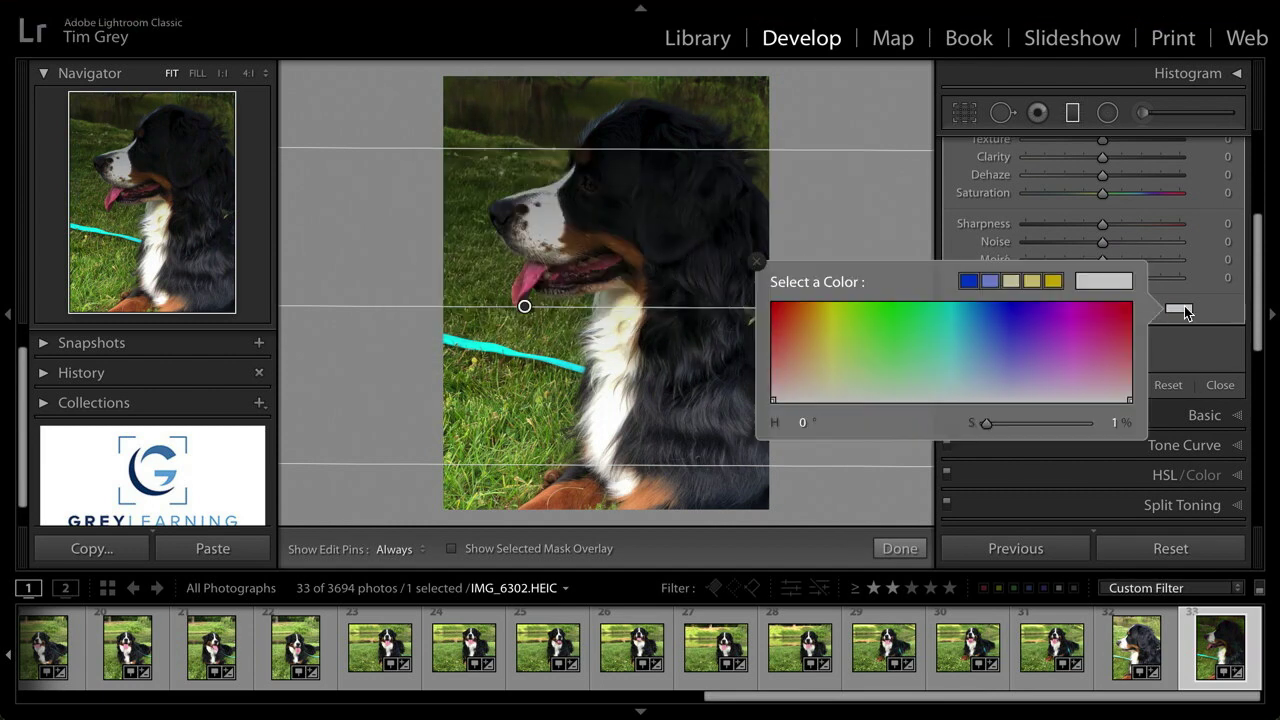
{"action": "left_click", "coordinate": [1130, 398]}
{"action": "left_click", "coordinate": [773, 262]}
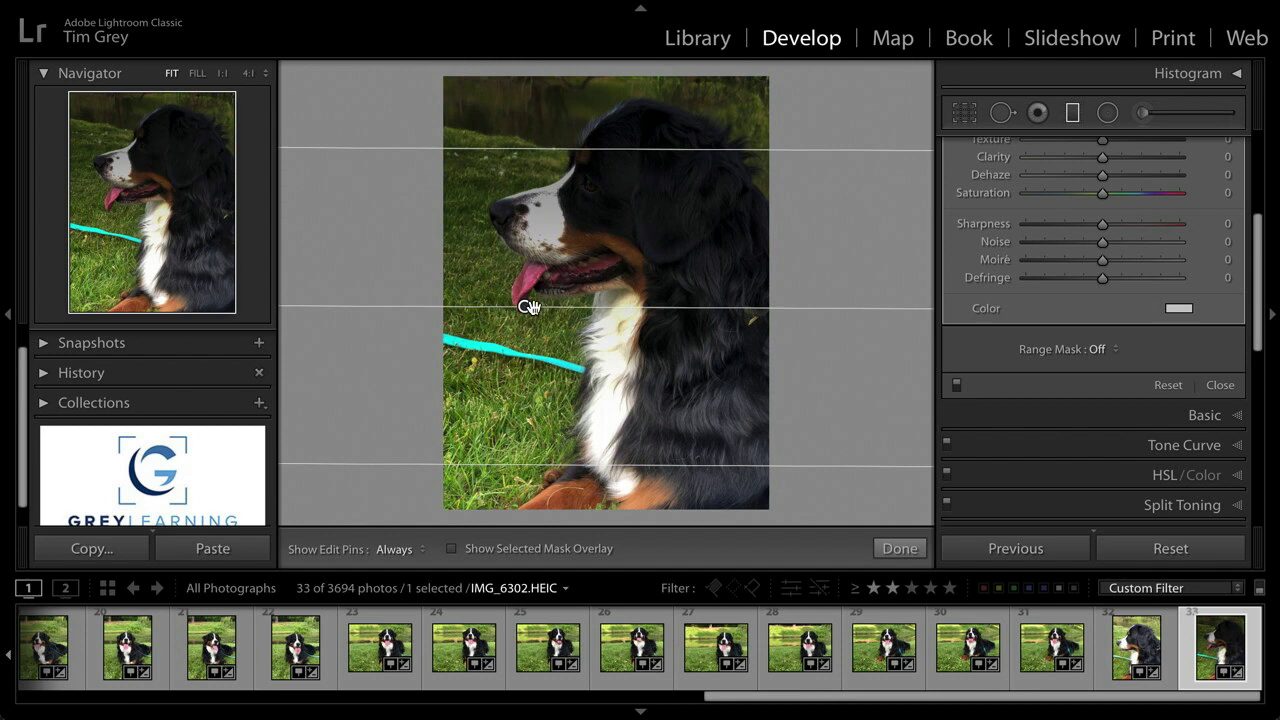
- Move the graduated filter down to the dog's chest and apply a Depth range mask with the range set to 40/100
{"action": "left_click_drag", "start_coordinate": [525, 304], "coordinate": [596, 407]}
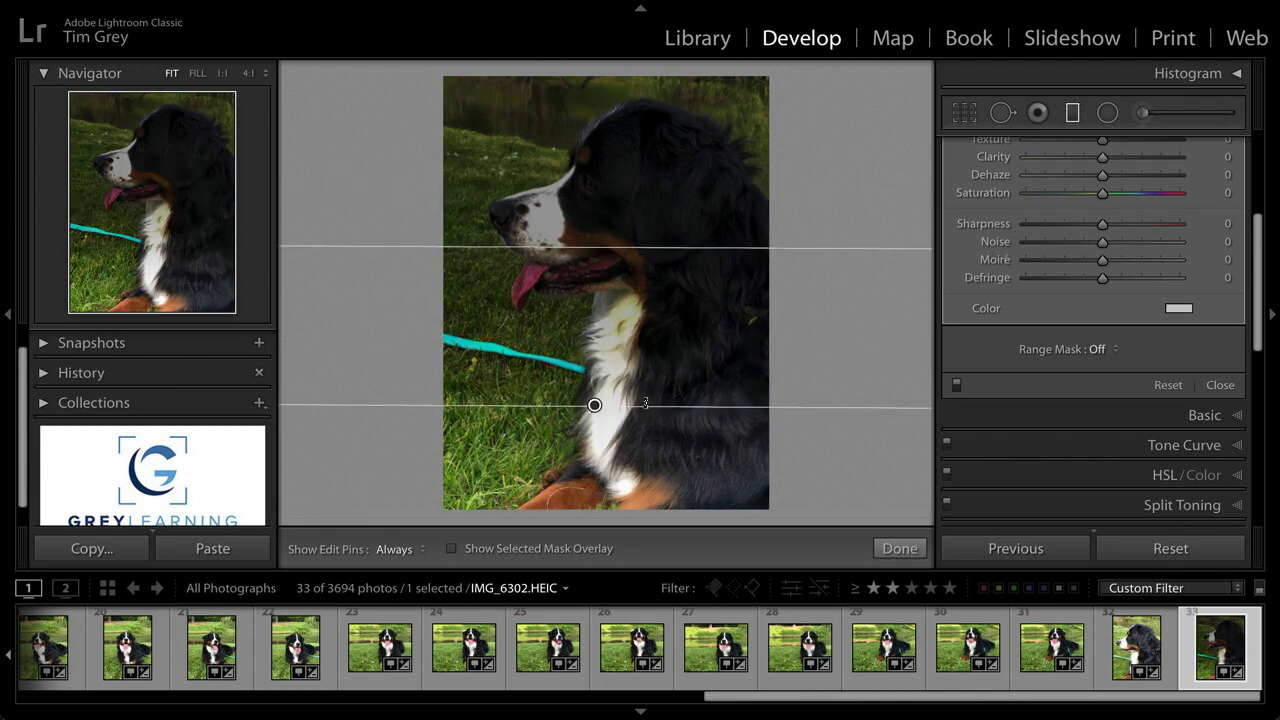
{"action": "left_click", "coordinate": [1100, 349]}
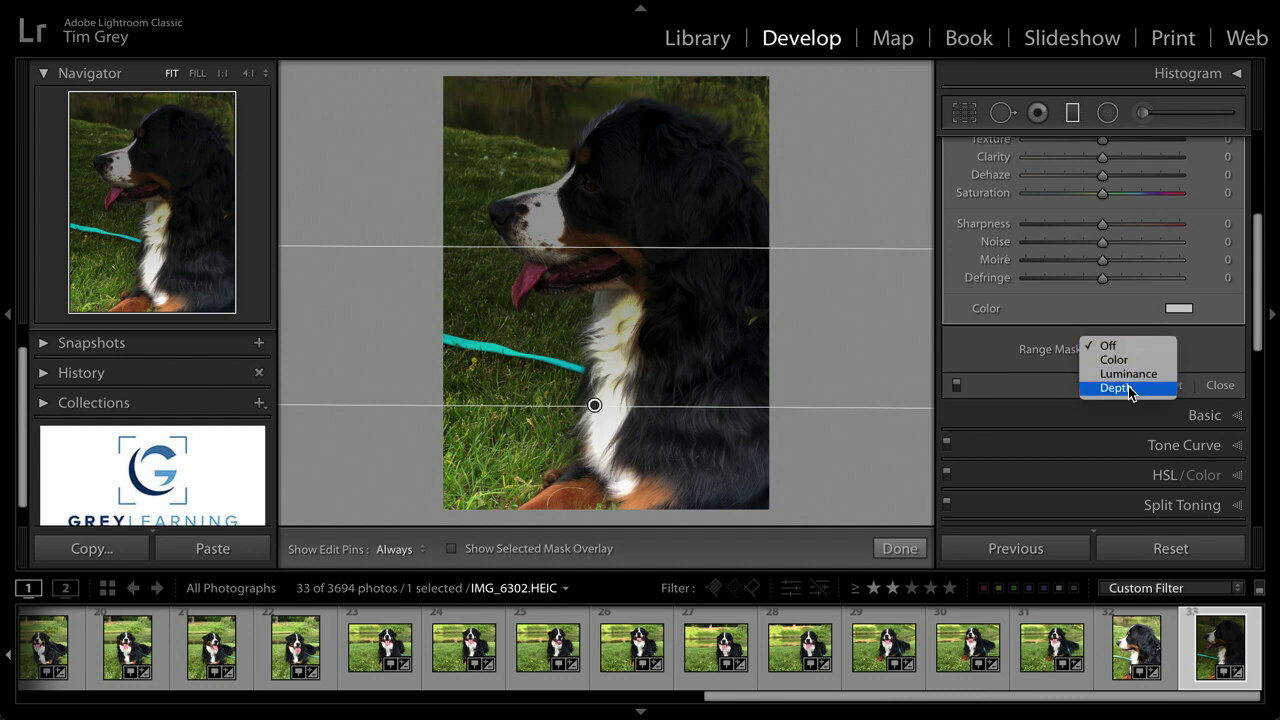
{"action": "left_click", "coordinate": [1130, 389]}
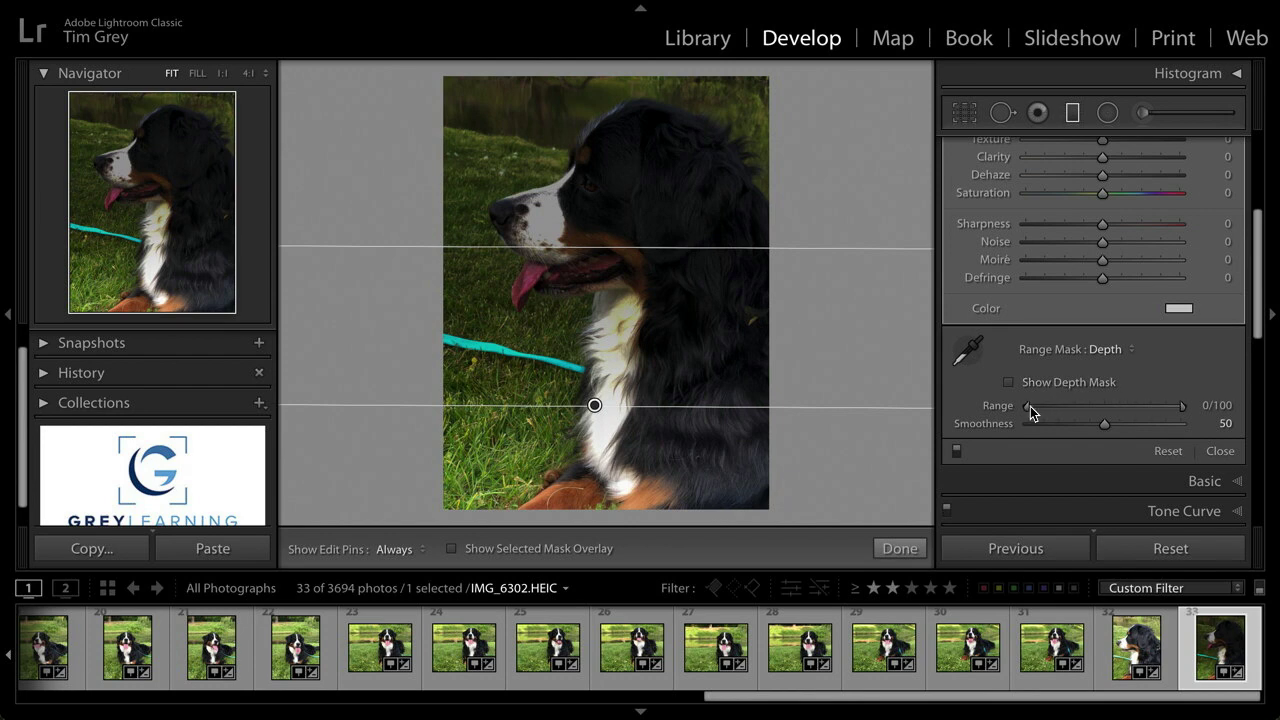
{"action": "left_click_drag", "start_coordinate": [1026, 405], "coordinate": [1088, 405]}
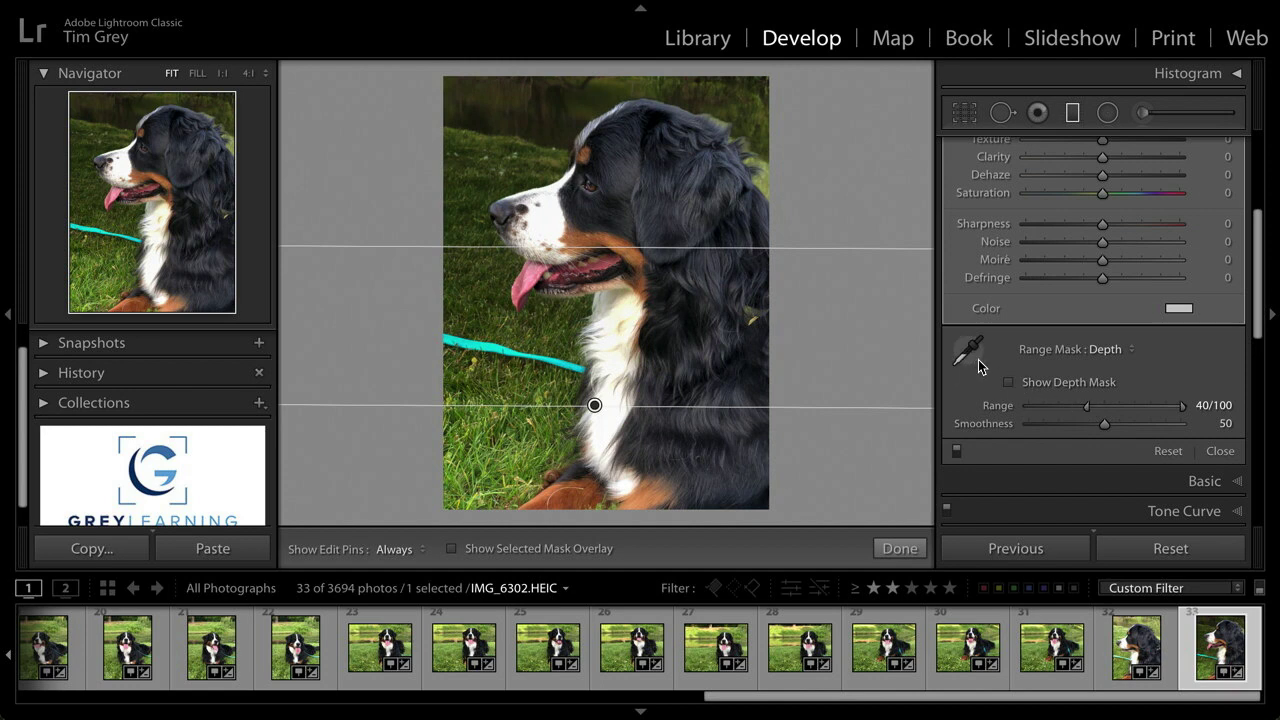
- Set the graduated filter's Exposure to −4.00 and finish the adjustment
{"action": "scroll", "coordinate": [978, 359], "scroll_direction": "up", "scroll_amount": 4}
{"action": "left_click_drag", "start_coordinate": [1043, 225], "coordinate": [1014, 225]}
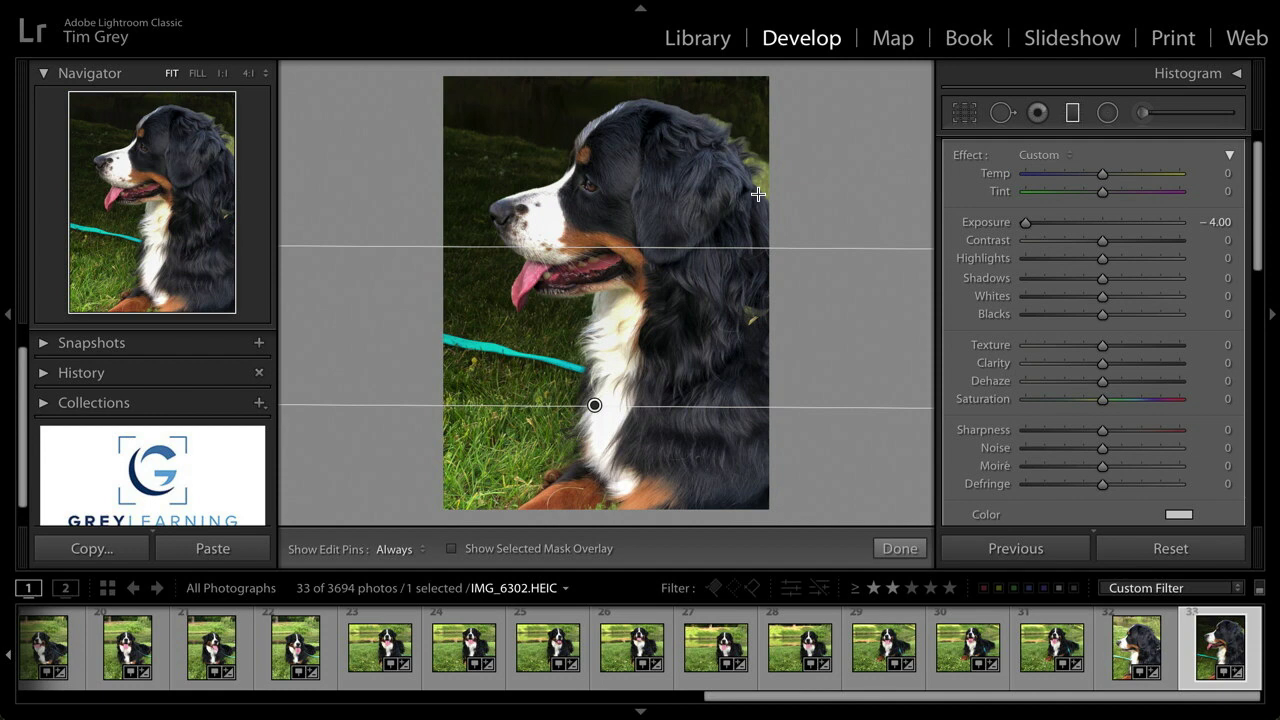
{"action": "left_click", "coordinate": [900, 548]}
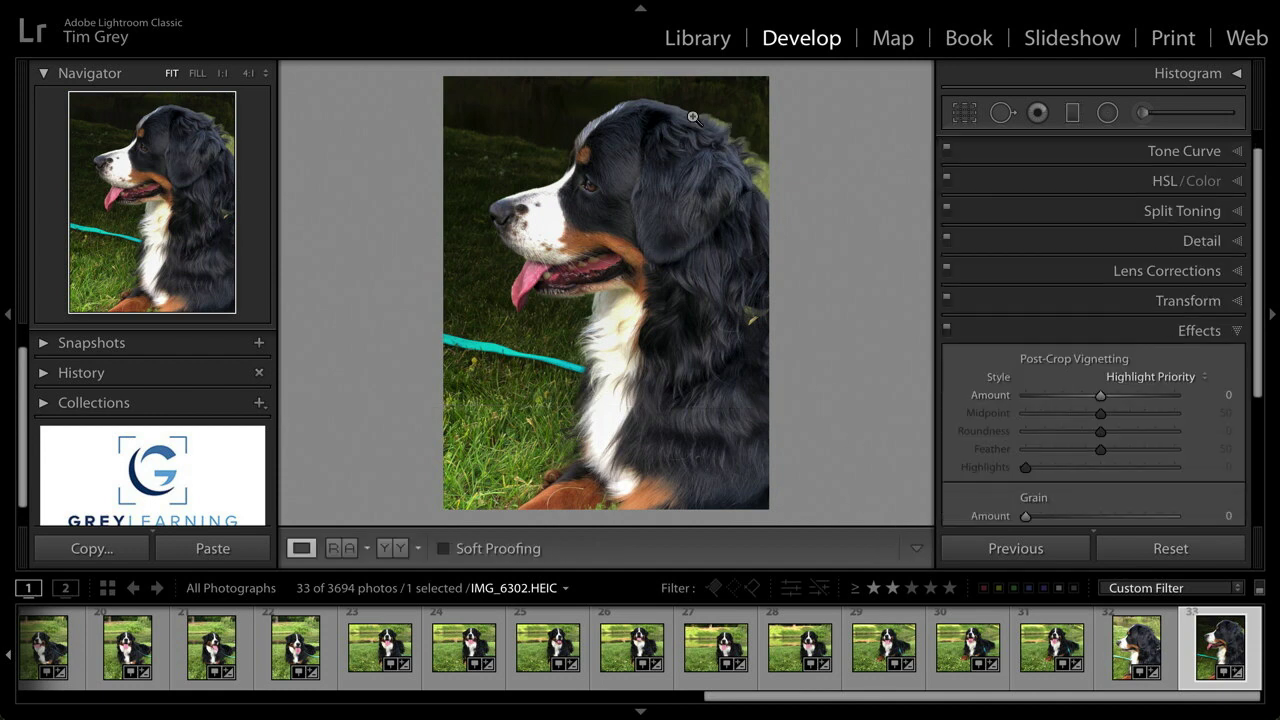
- Return to the Library module, show the Optimizing Samples folder in Grid view, and turn off the Library filter
{"action": "left_click", "coordinate": [692, 40]}
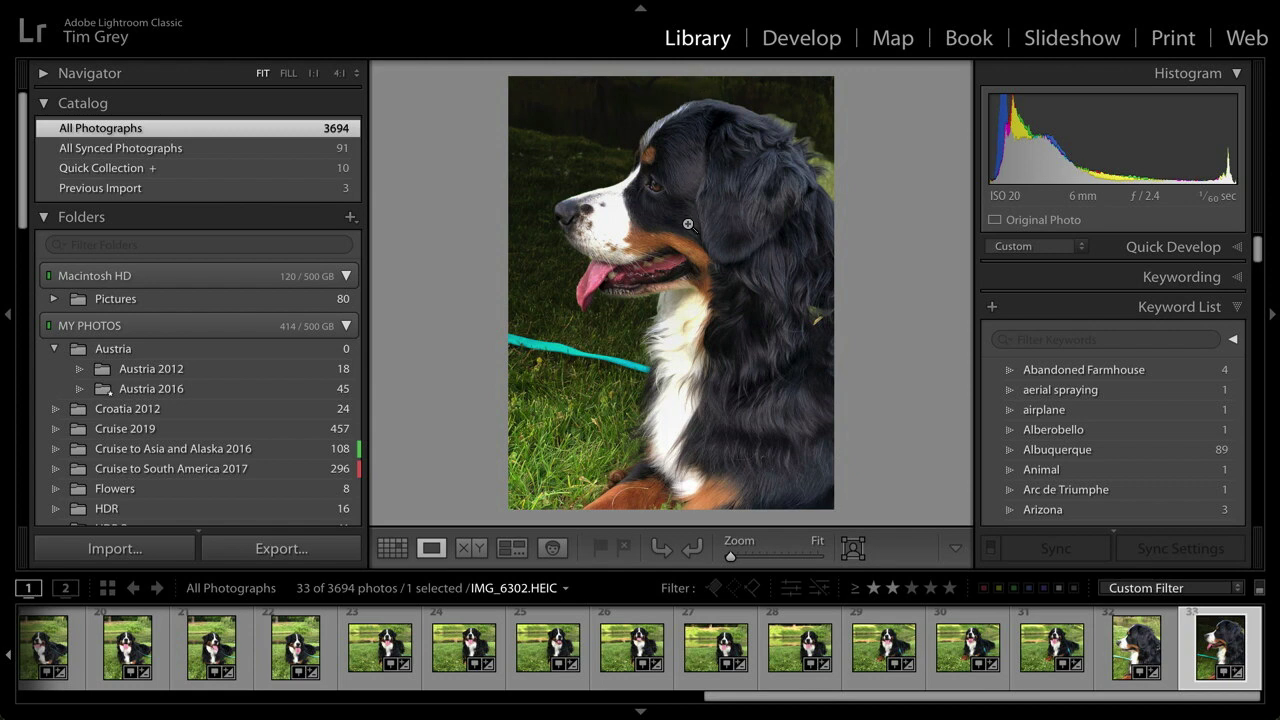
{"action": "scroll", "coordinate": [236, 331], "scroll_direction": "down", "scroll_amount": 5}
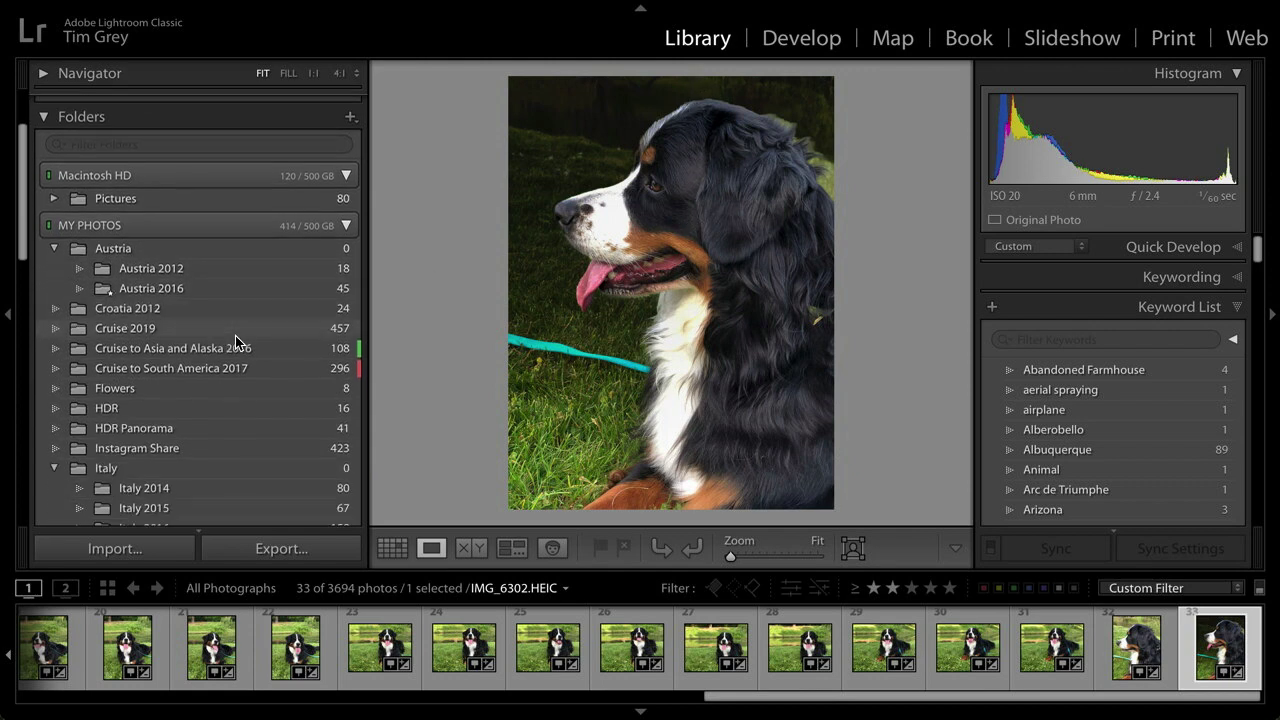
{"action": "scroll", "coordinate": [236, 341], "scroll_direction": "down", "scroll_amount": 6}
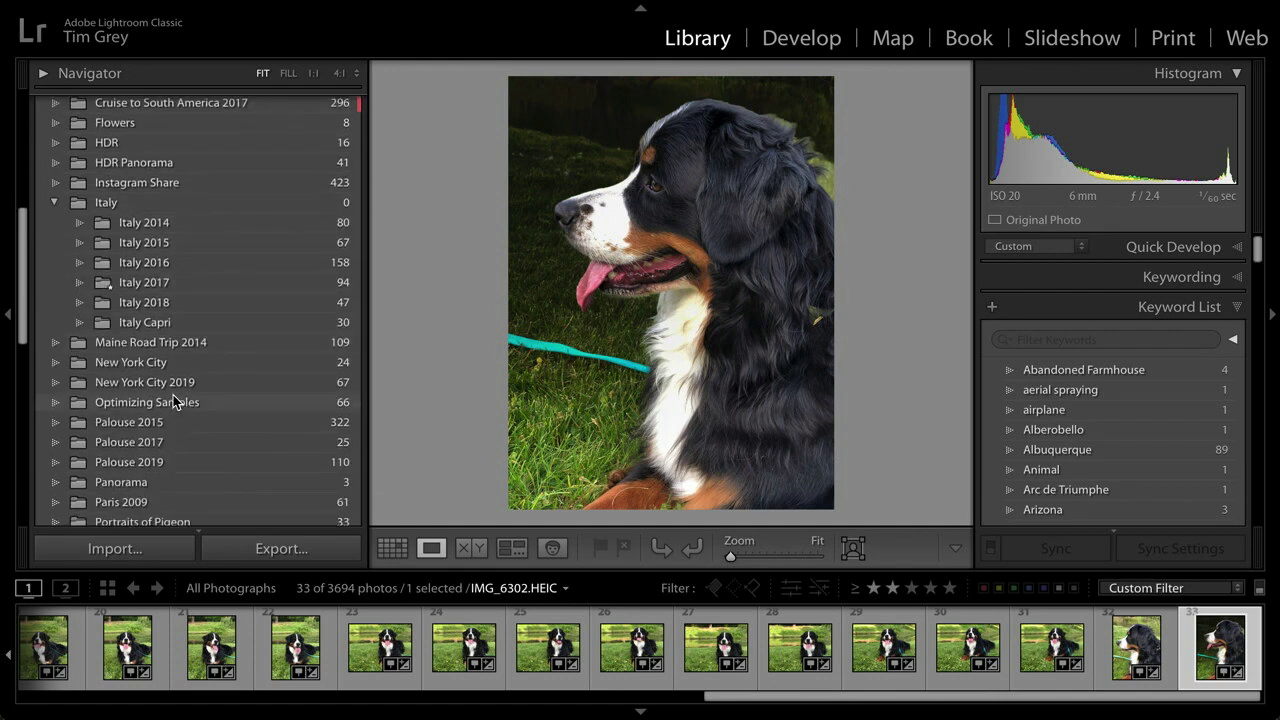
{"action": "left_click", "coordinate": [175, 401]}
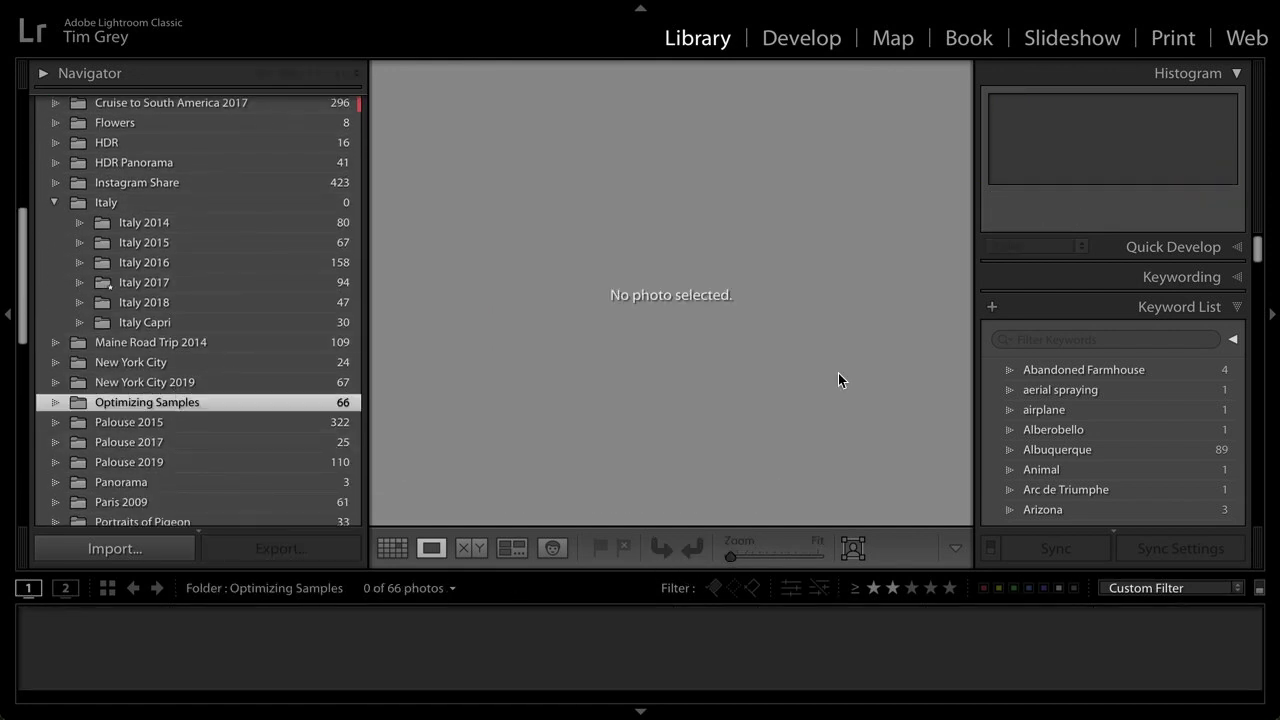
{"action": "key", "text": "g"}
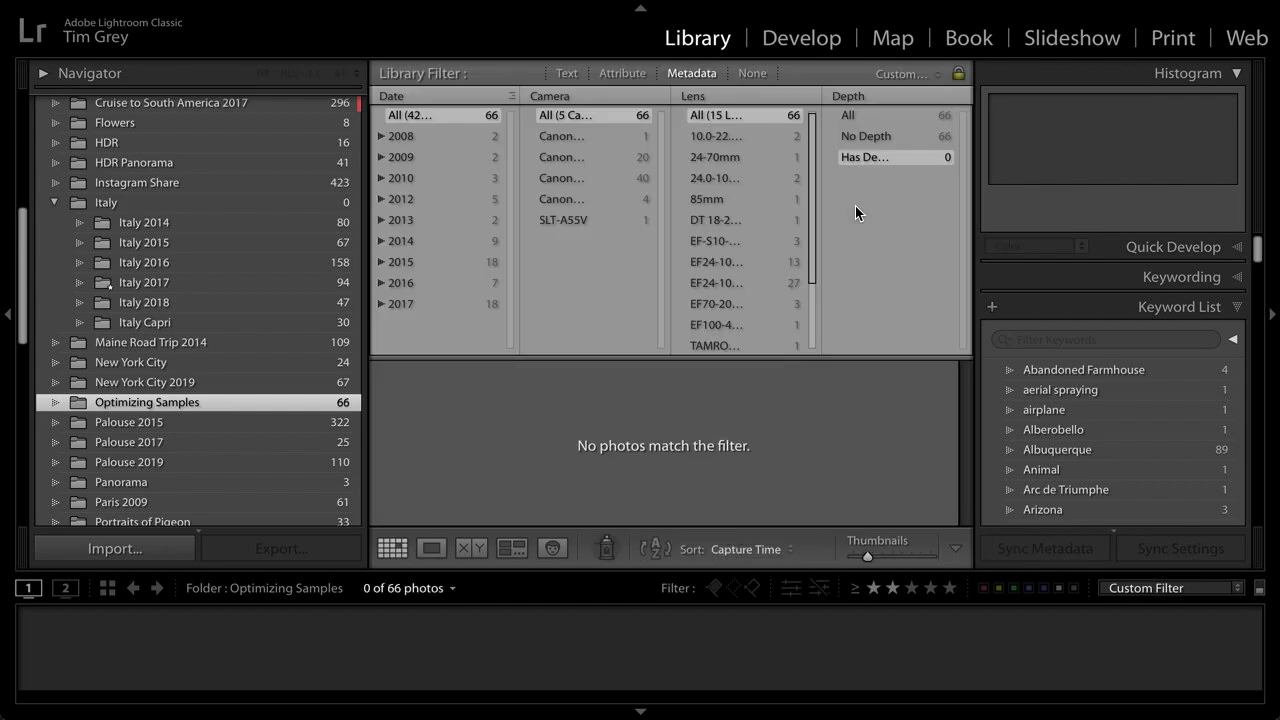
{"action": "left_click", "coordinate": [755, 75]}
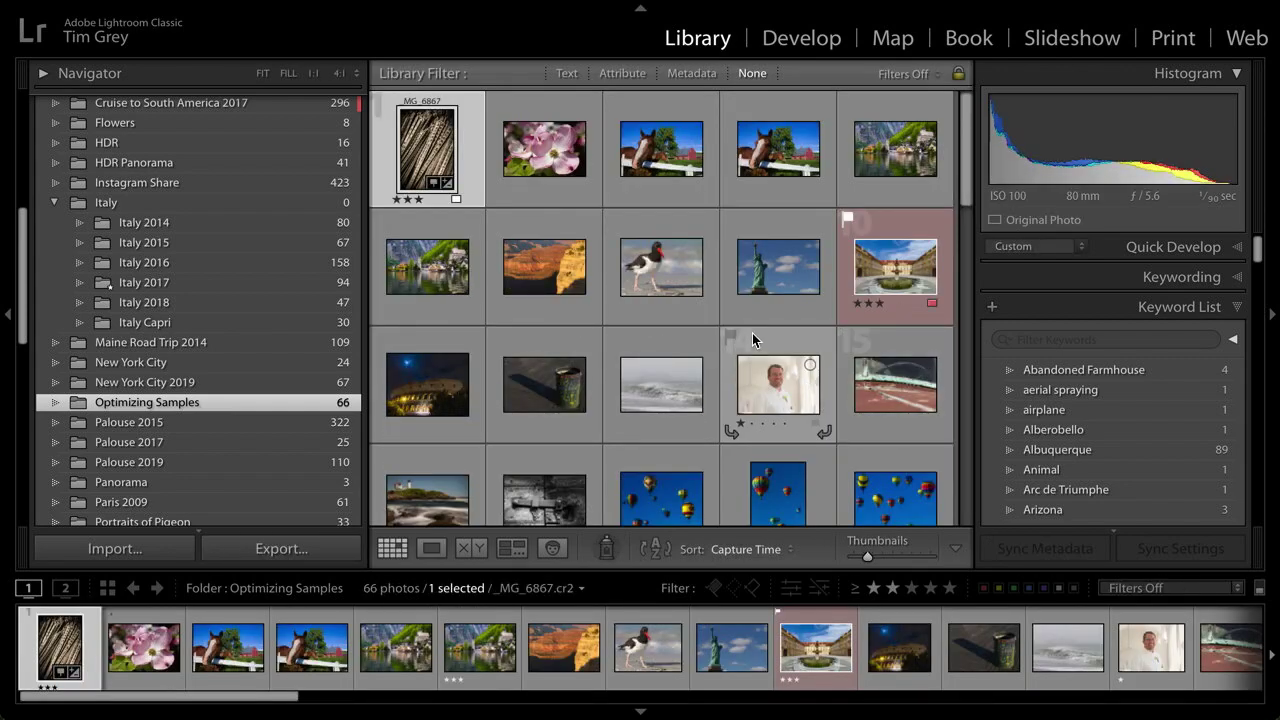
- Select the five photos from IMG_1890.cr2 through the fountain photo in Loupe view and apply the green color label to the active photo
{"action": "double_click", "coordinate": [435, 277]}
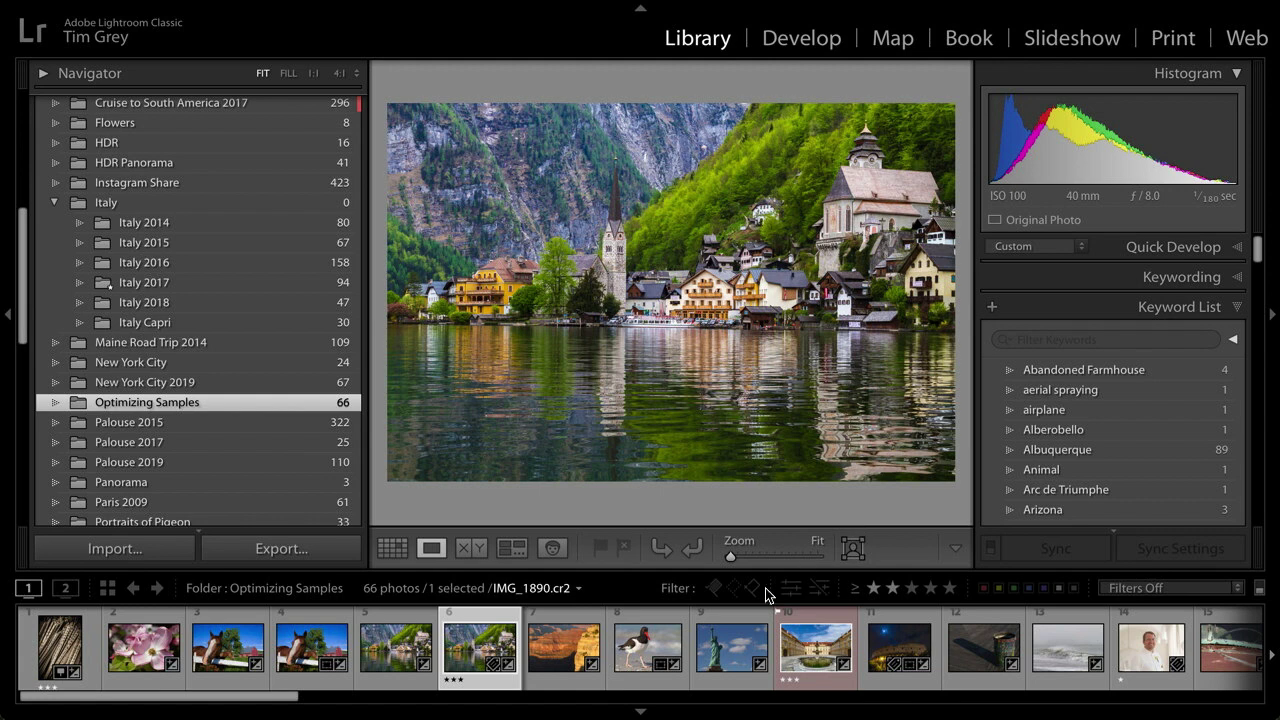
{"action": "left_click", "coordinate": [784, 650], "text": "shift"}
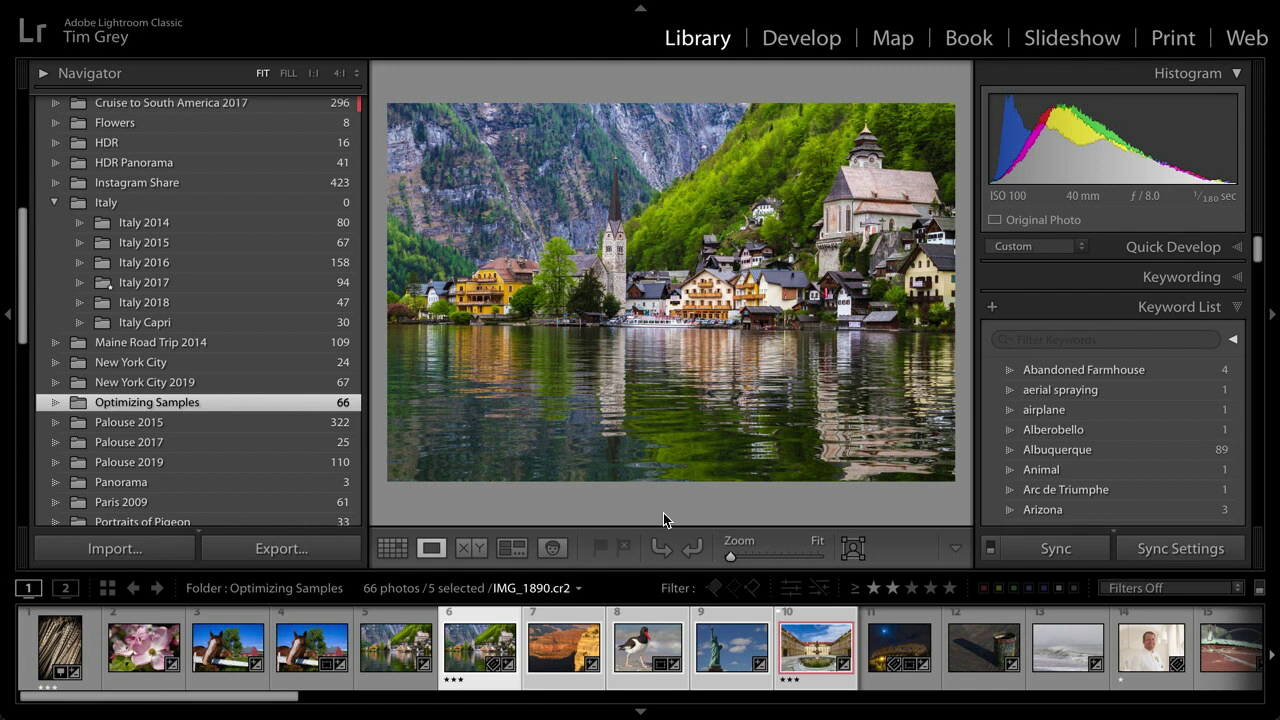
{"action": "key", "text": "7"}
{"action": "key", "text": "8"}
- Reselect the five photos from IMG_1890.cr2 through the fountain photo, and twice start deleting them, cancelling each time
{"action": "left_click", "coordinate": [414, 645]}
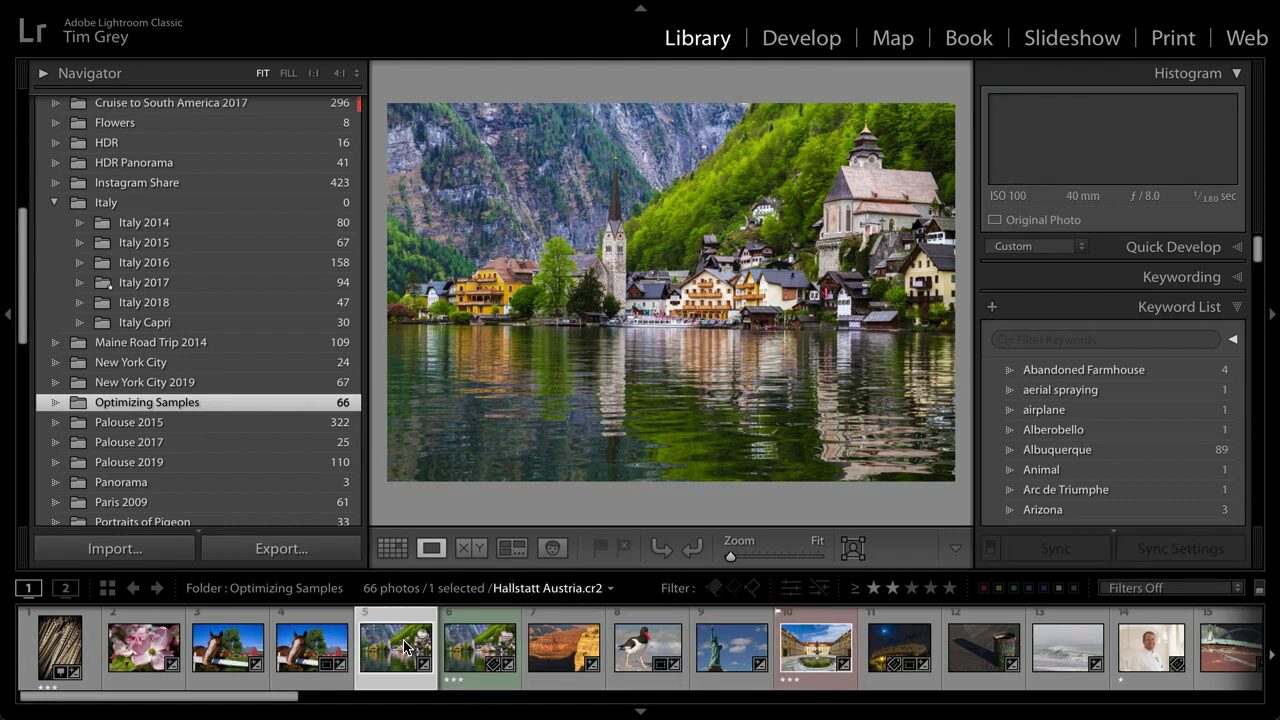
{"action": "left_click", "coordinate": [478, 650]}
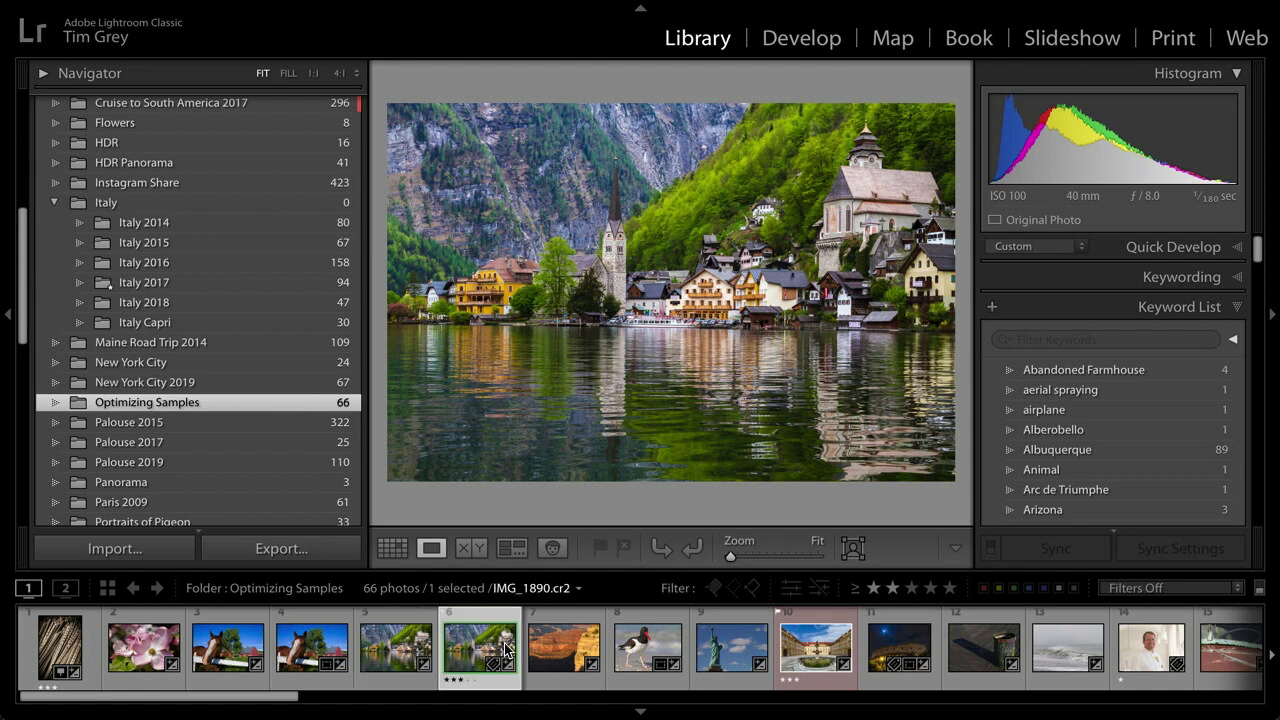
{"action": "left_click", "coordinate": [827, 646], "text": "shift"}
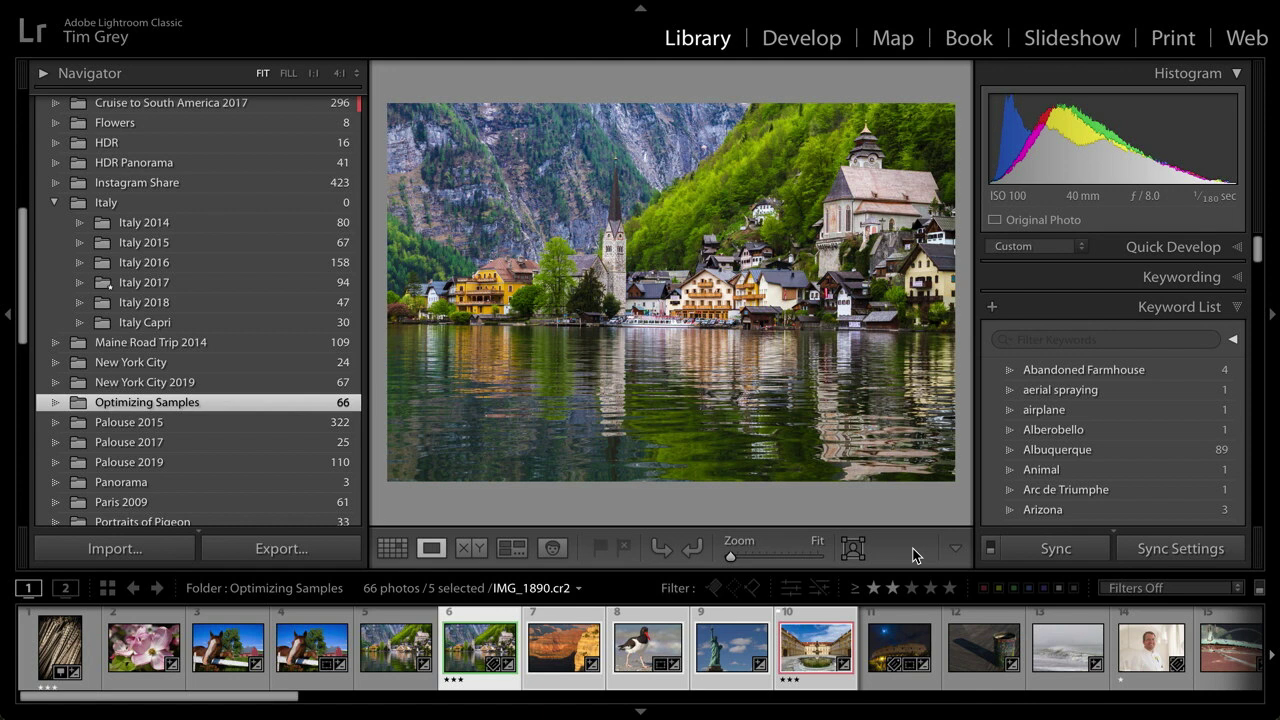
{"action": "key", "text": "Delete"}
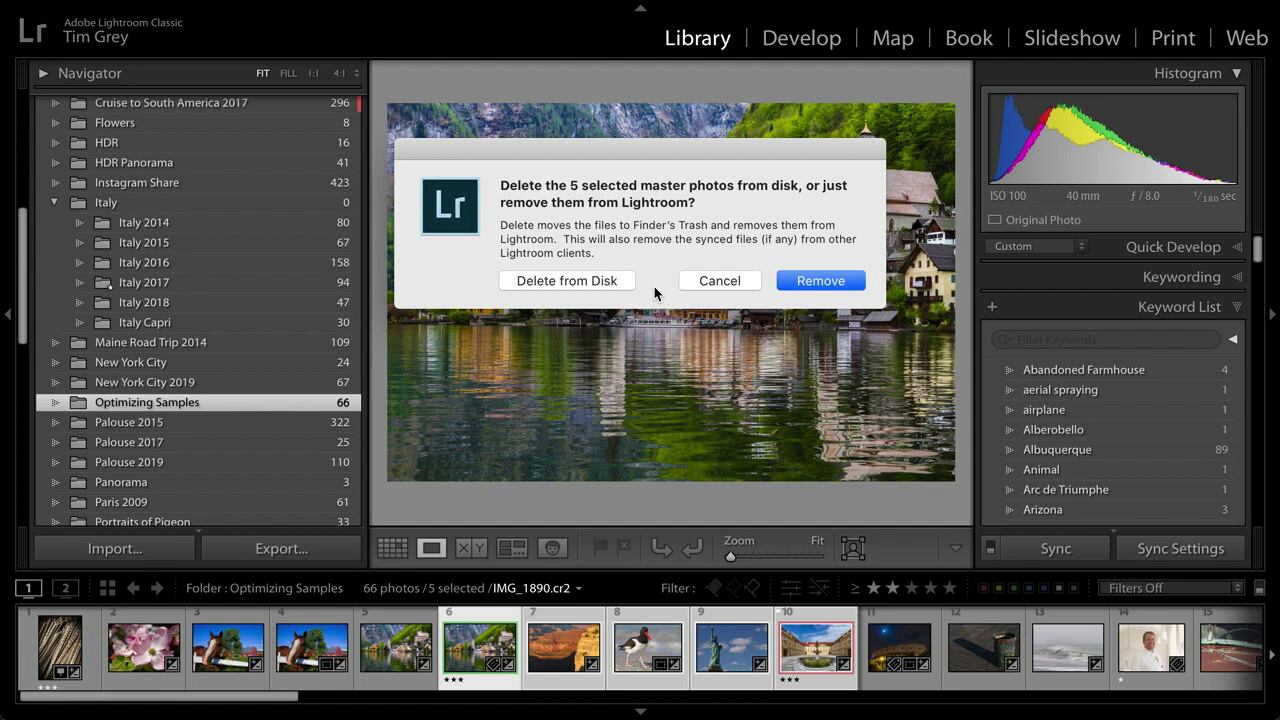
{"action": "left_click", "coordinate": [690, 280]}
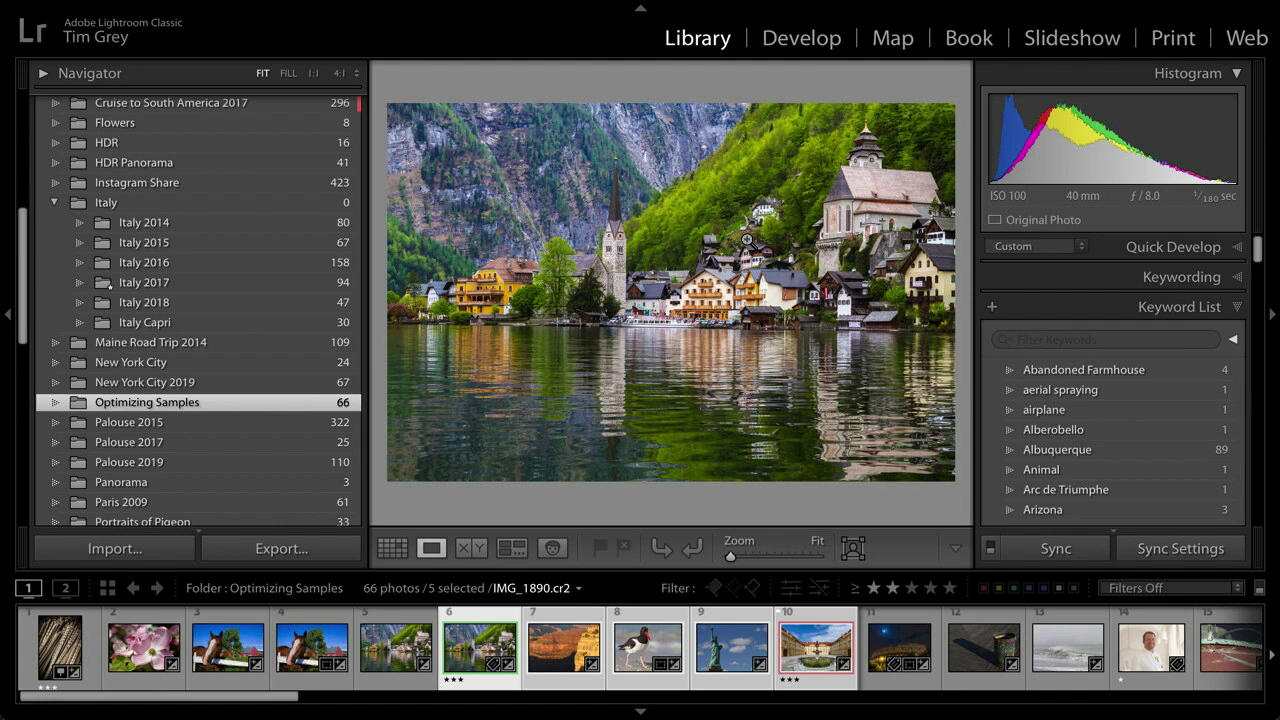
{"action": "key", "text": "Delete"}
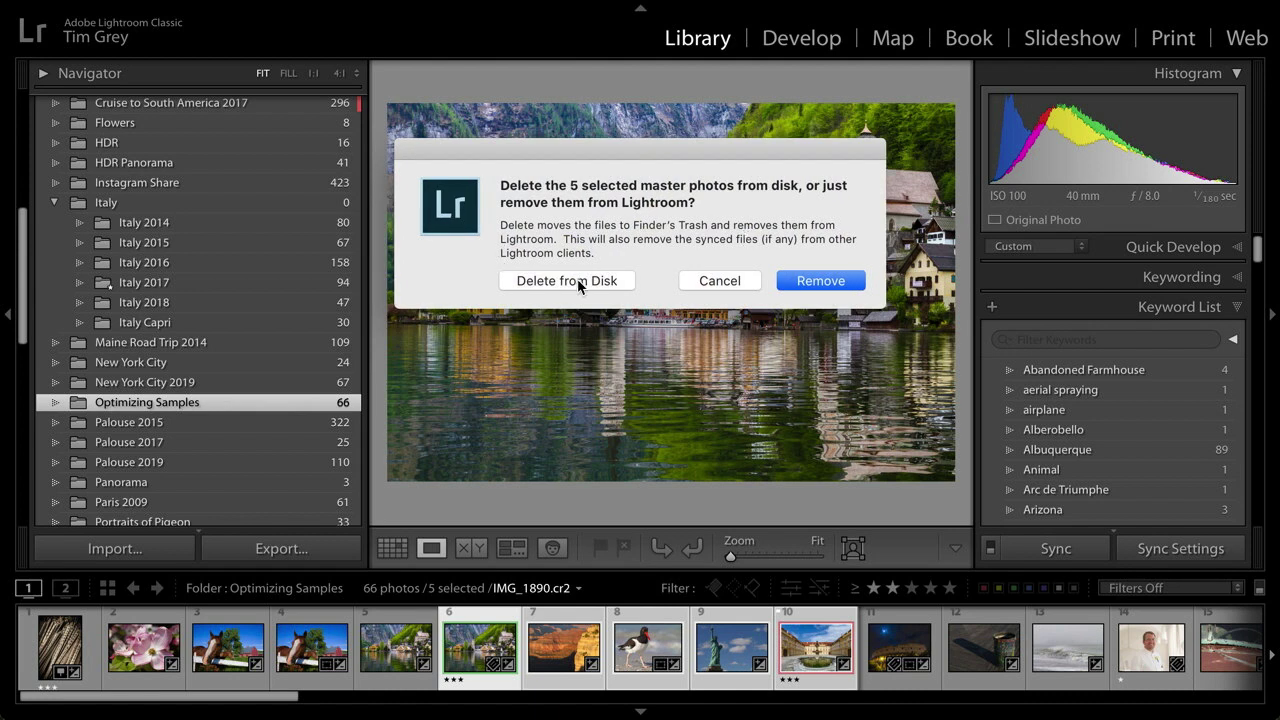
{"action": "left_click", "coordinate": [711, 280]}
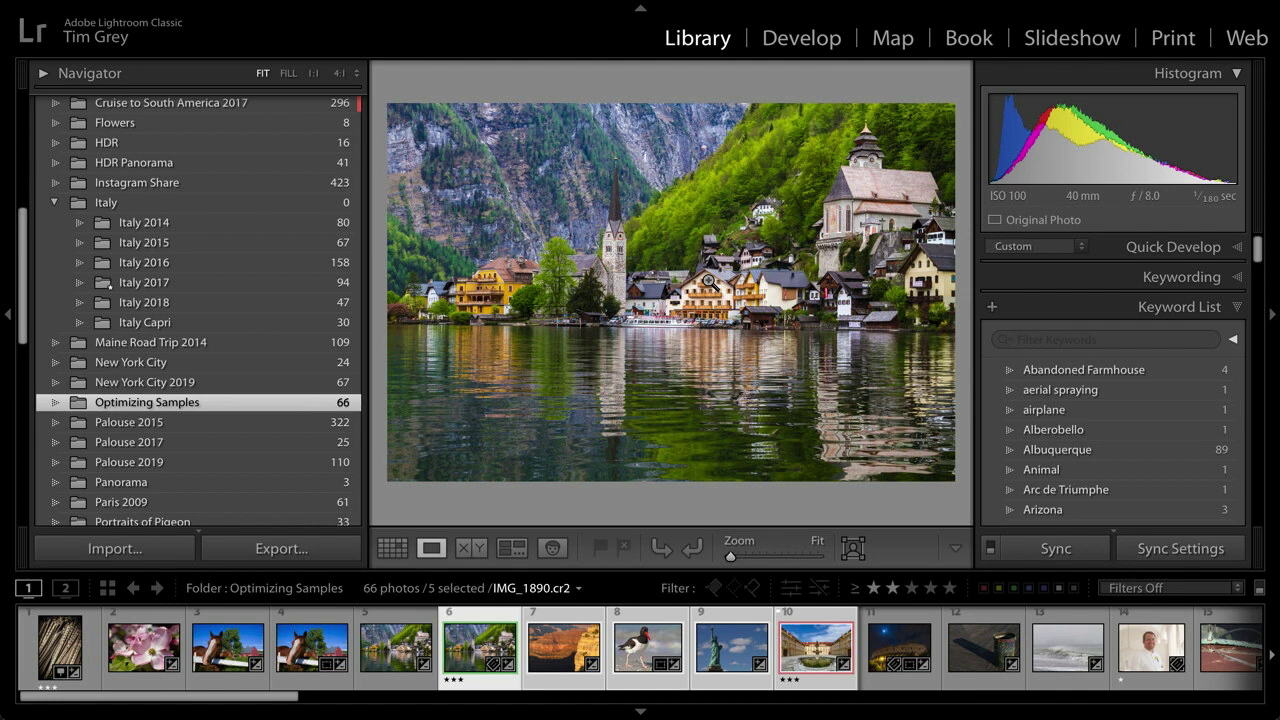
- Show the Cruise to South America 2017 folder in Grid view and look through its photos
{"action": "scroll", "coordinate": [285, 207], "scroll_direction": "up", "scroll_amount": 2}
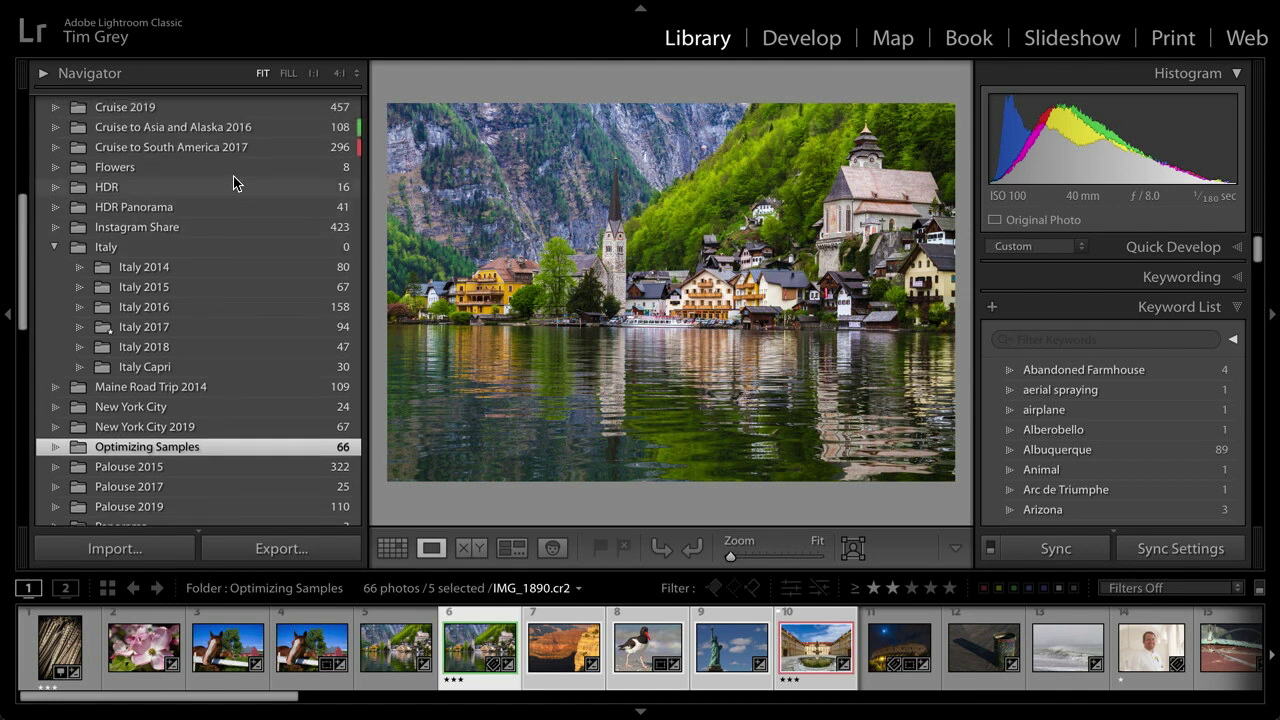
{"action": "left_click", "coordinate": [208, 150]}
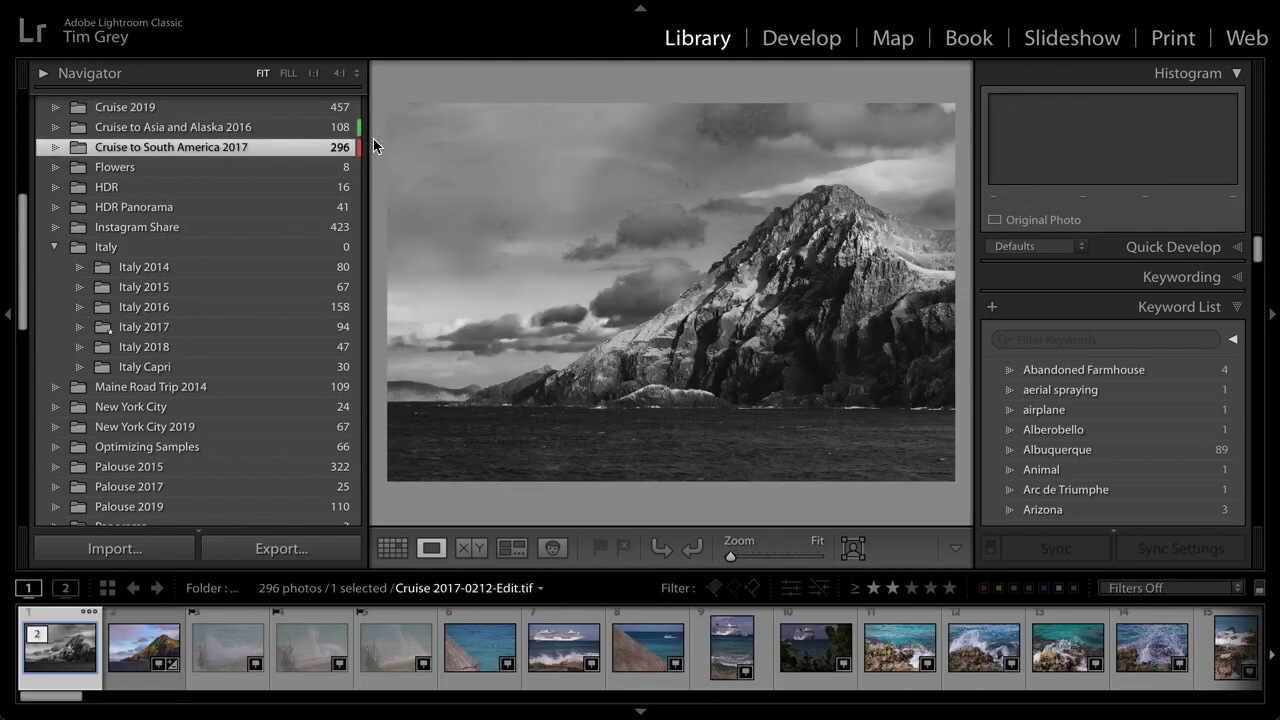
{"action": "key", "text": "g"}
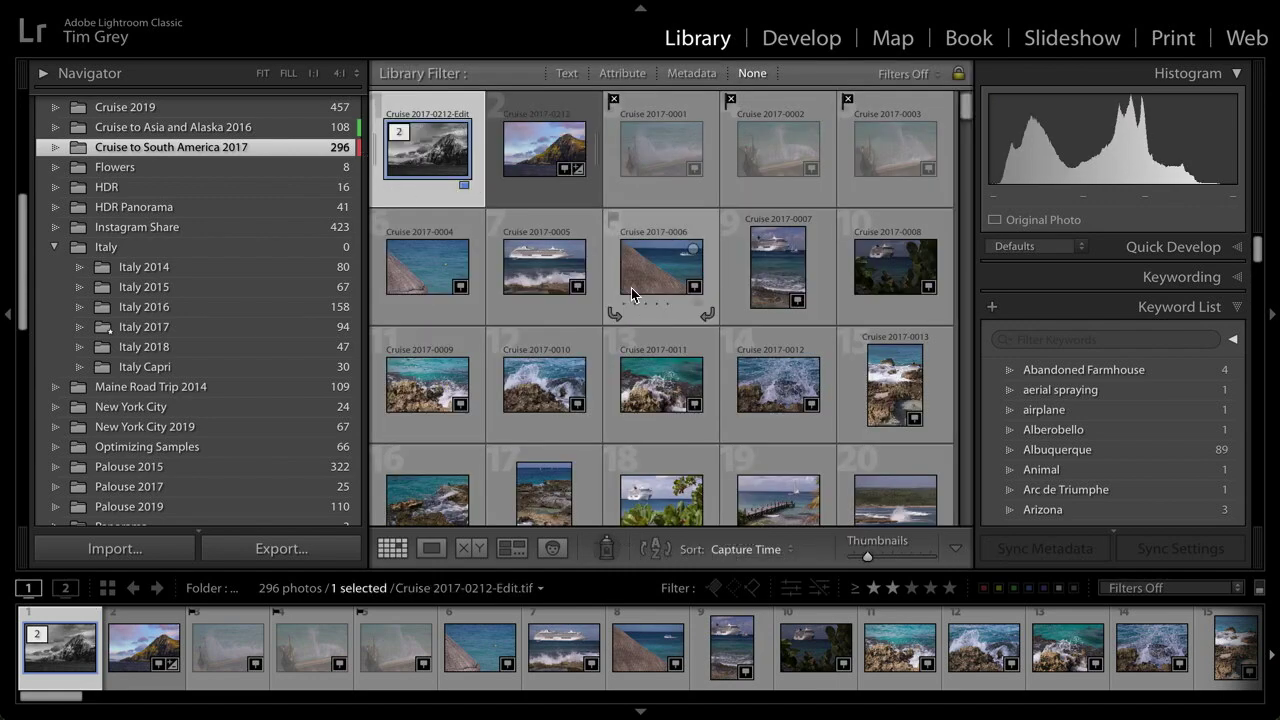
{"action": "scroll", "coordinate": [741, 338], "scroll_direction": "down", "scroll_amount": 5}
{"action": "scroll", "coordinate": [740, 338], "scroll_direction": "down", "scroll_amount": 15}
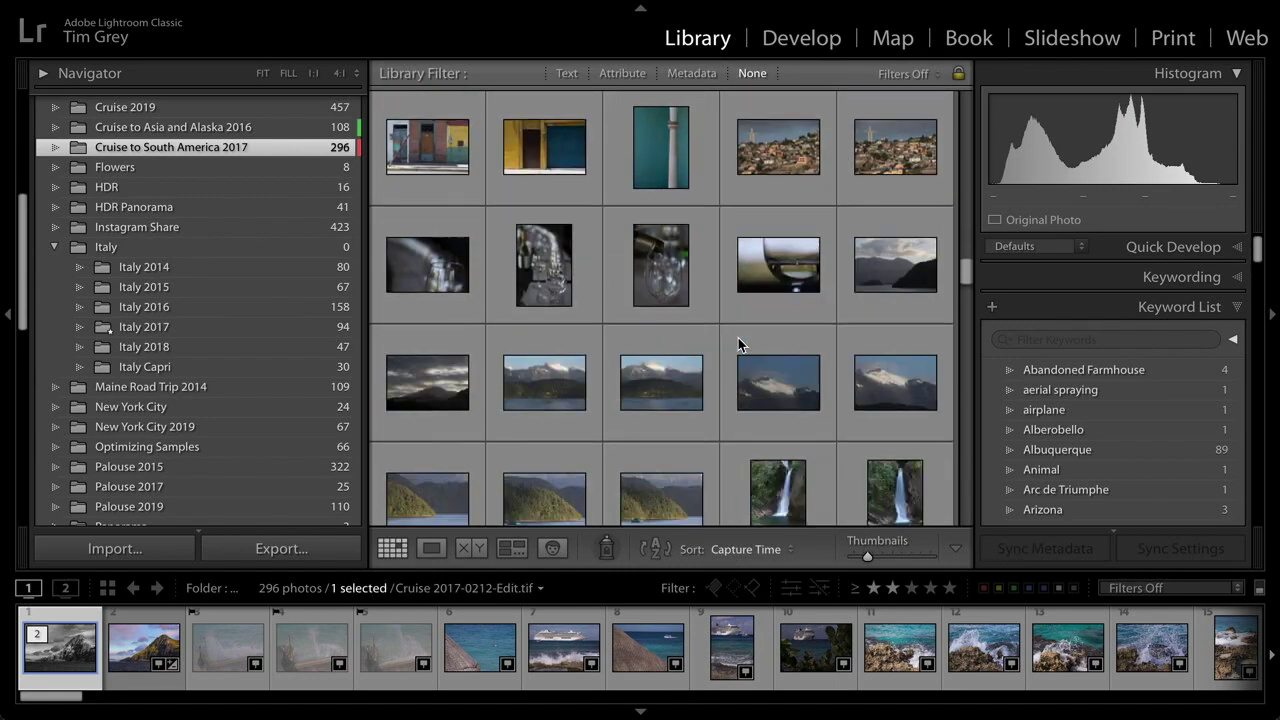
{"action": "scroll", "coordinate": [737, 337], "scroll_direction": "down", "scroll_amount": 15}
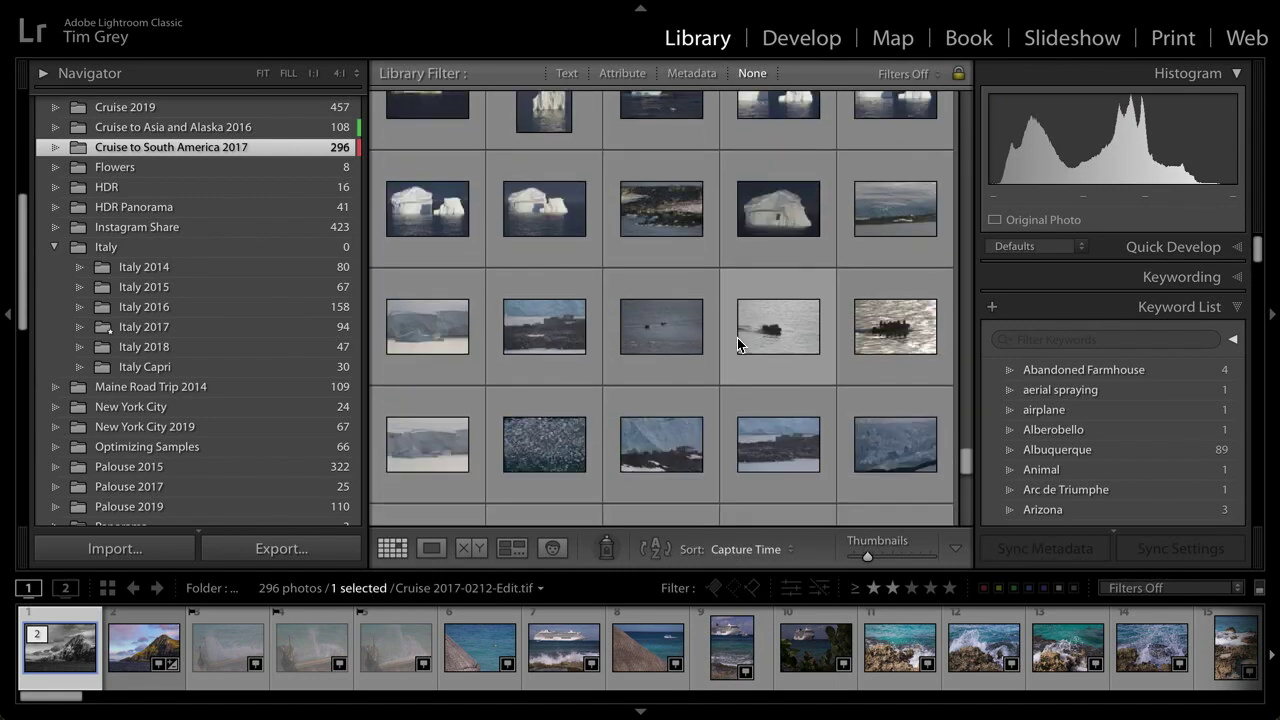
- Select all the photos in the Cruise to South America 2017 folder and apply the red color label to them
{"action": "scroll", "coordinate": [737, 337], "scroll_direction": "up", "scroll_amount": 20}
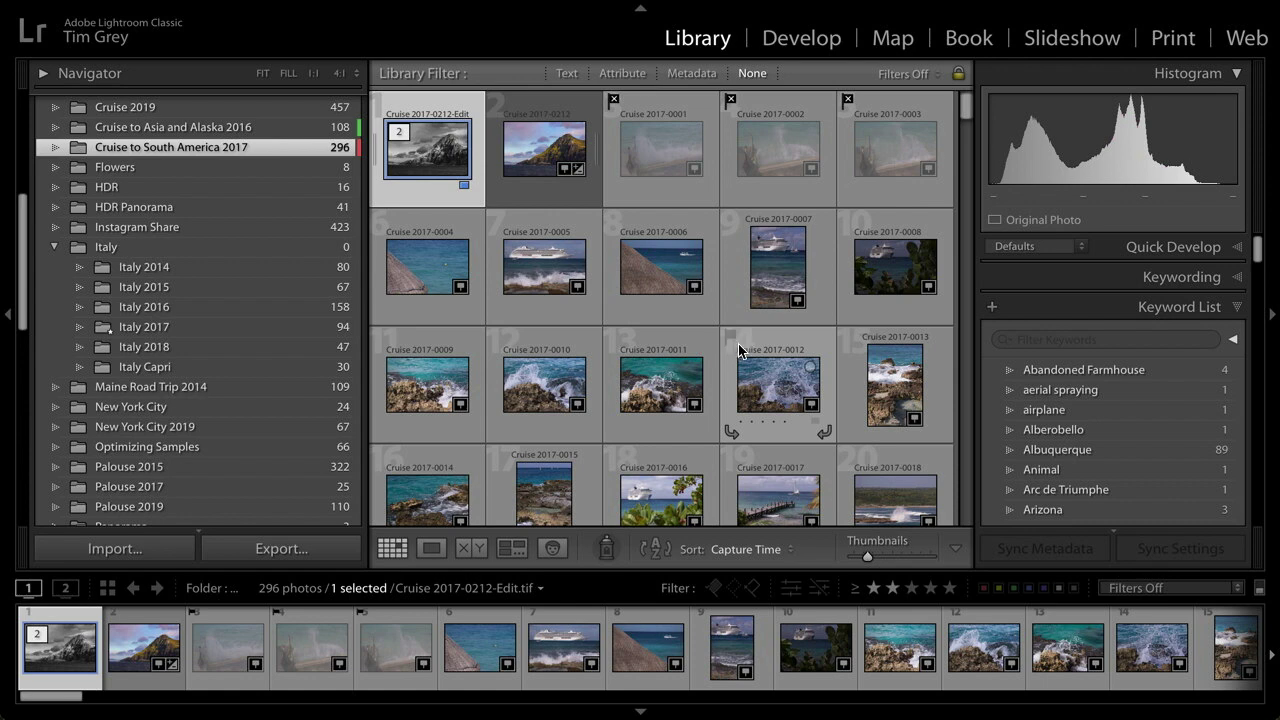
{"action": "key", "text": "ctrl+a"}
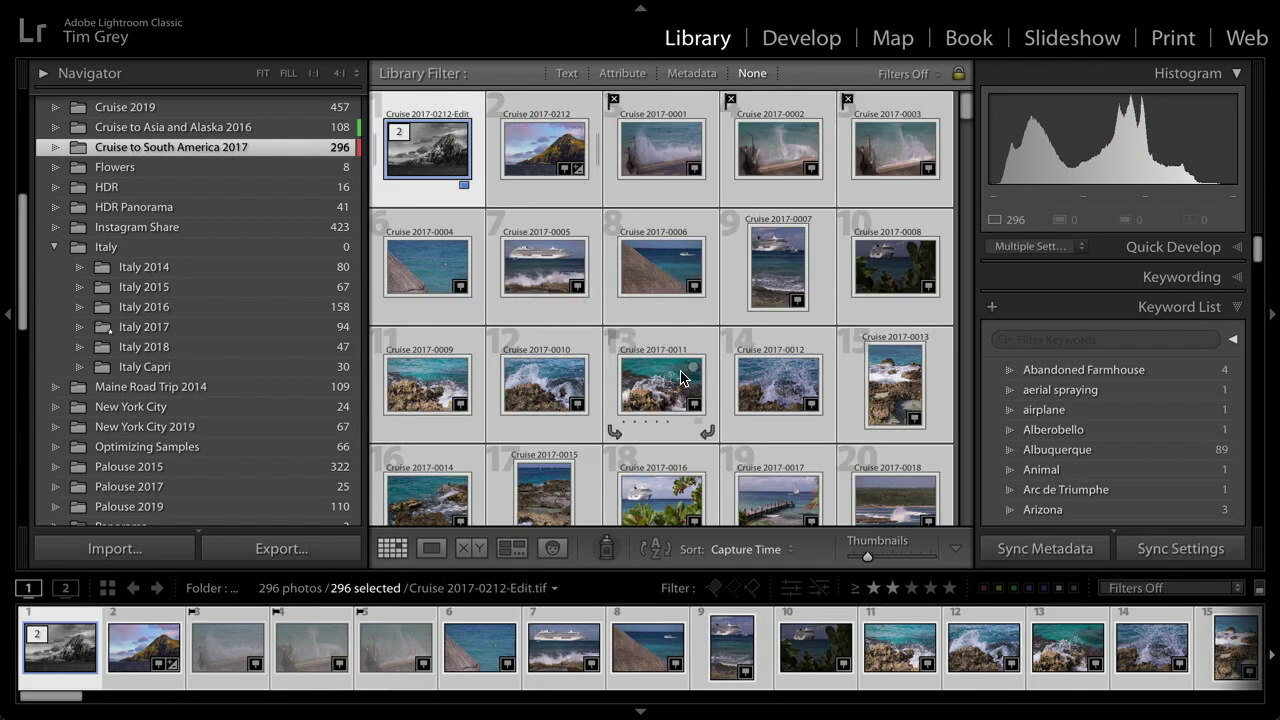
{"action": "key", "text": "6"}
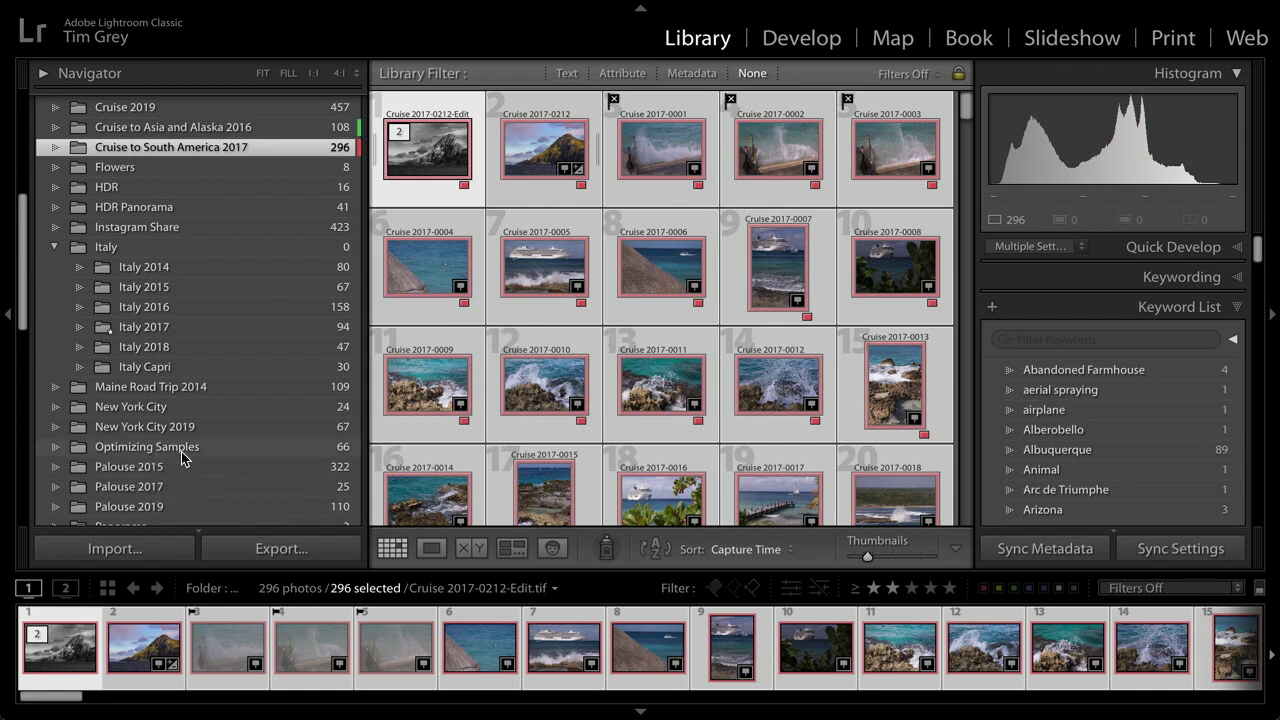
- Select all the photos in the Panorama folder, then view their export settings and close them without exporting
{"action": "scroll", "coordinate": [212, 484], "scroll_direction": "down", "scroll_amount": 1}
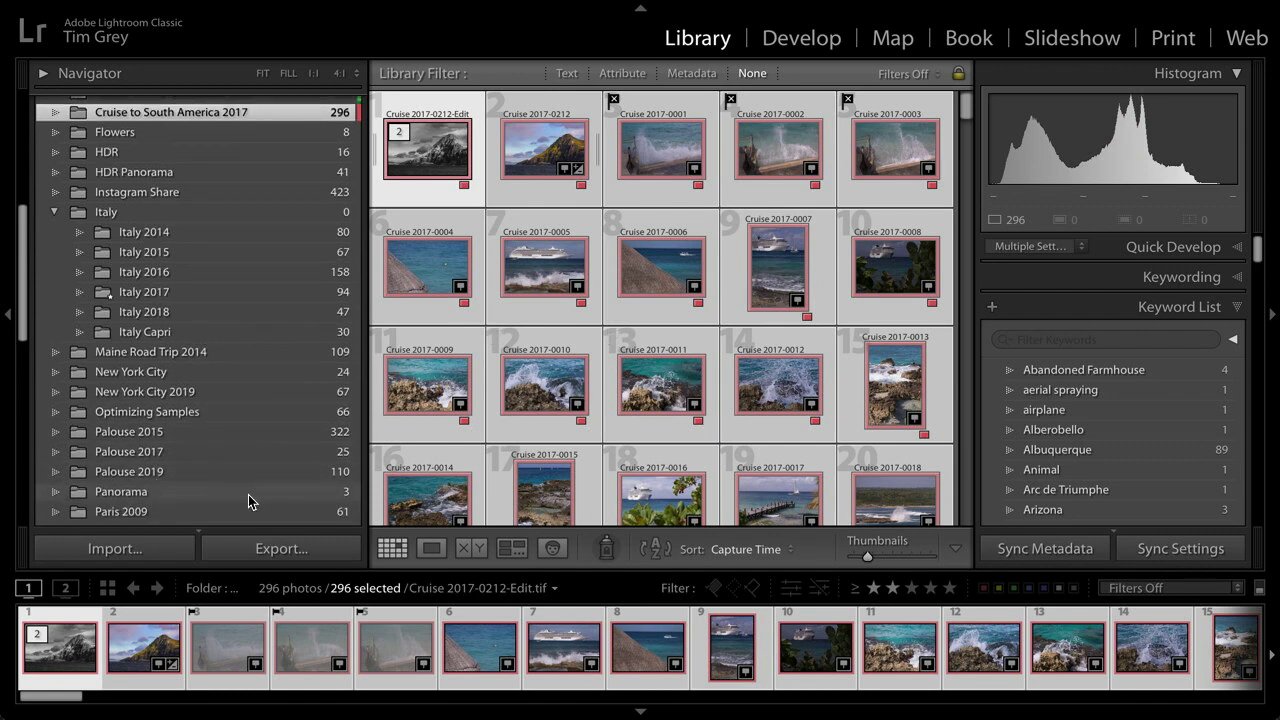
{"action": "left_click", "coordinate": [175, 493]}
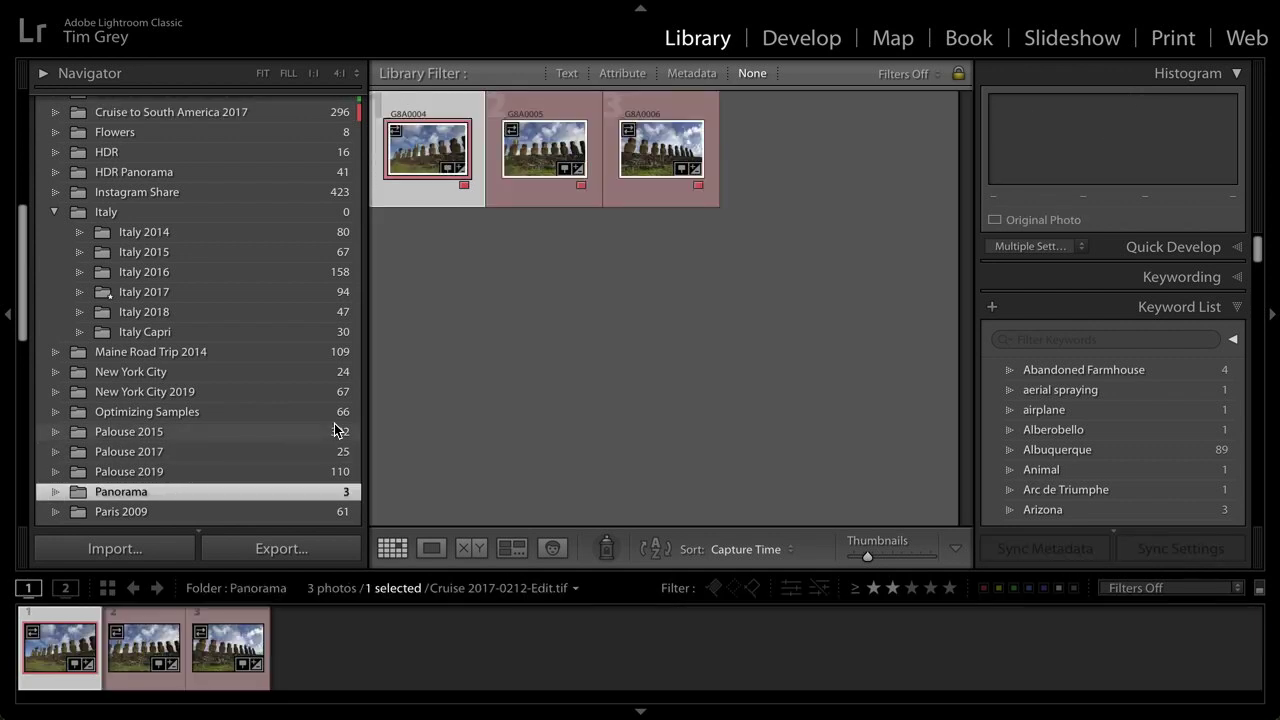
{"action": "key", "text": "ctrl+a"}
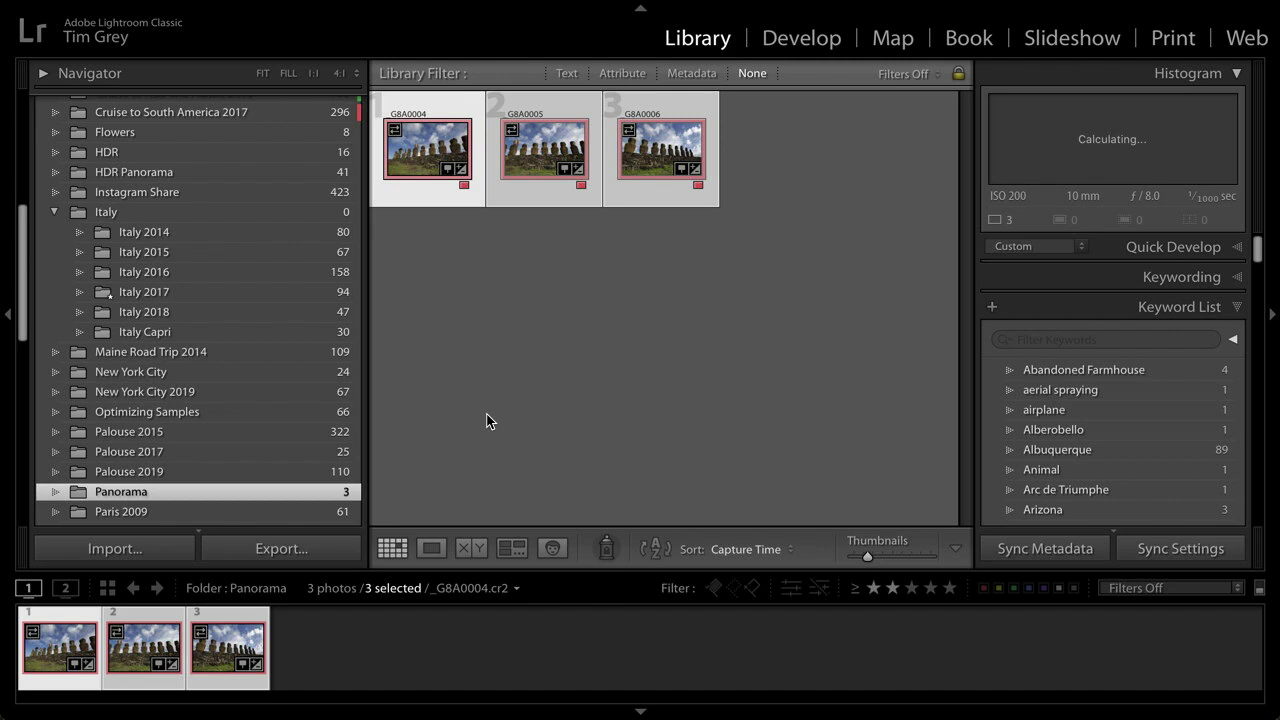
{"action": "left_click", "coordinate": [286, 548]}
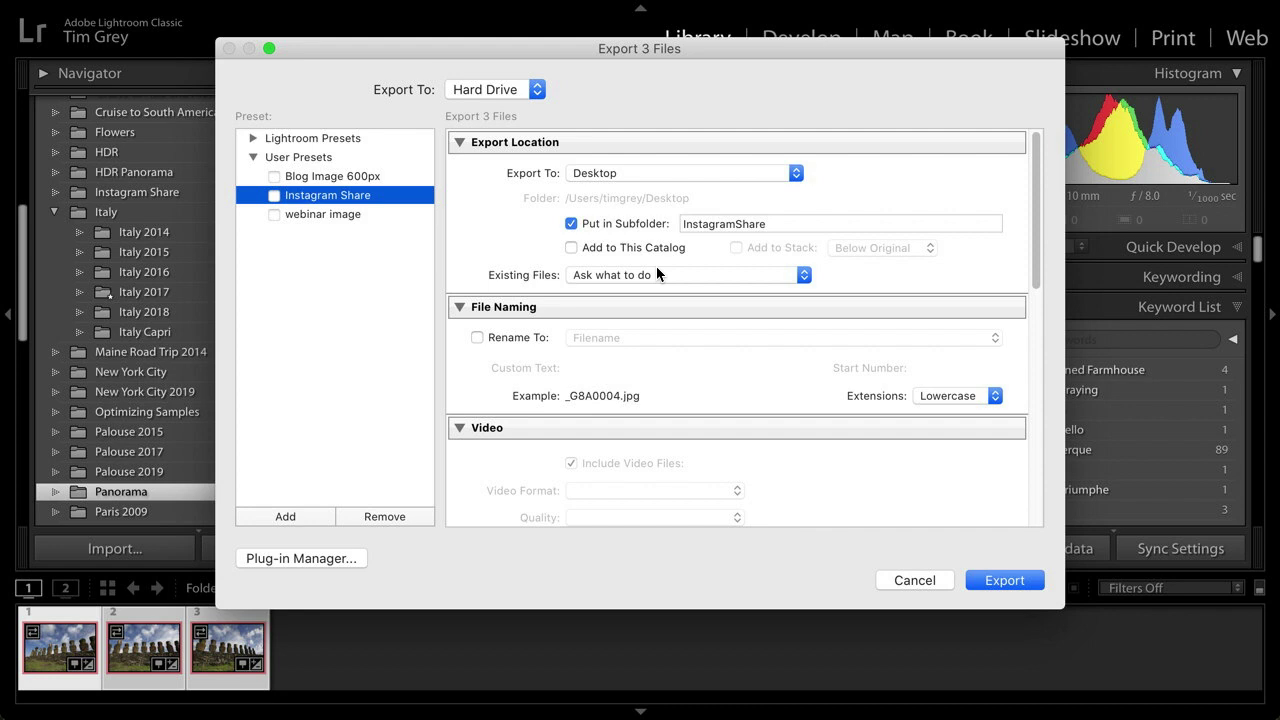
{"action": "left_click", "coordinate": [934, 580]}
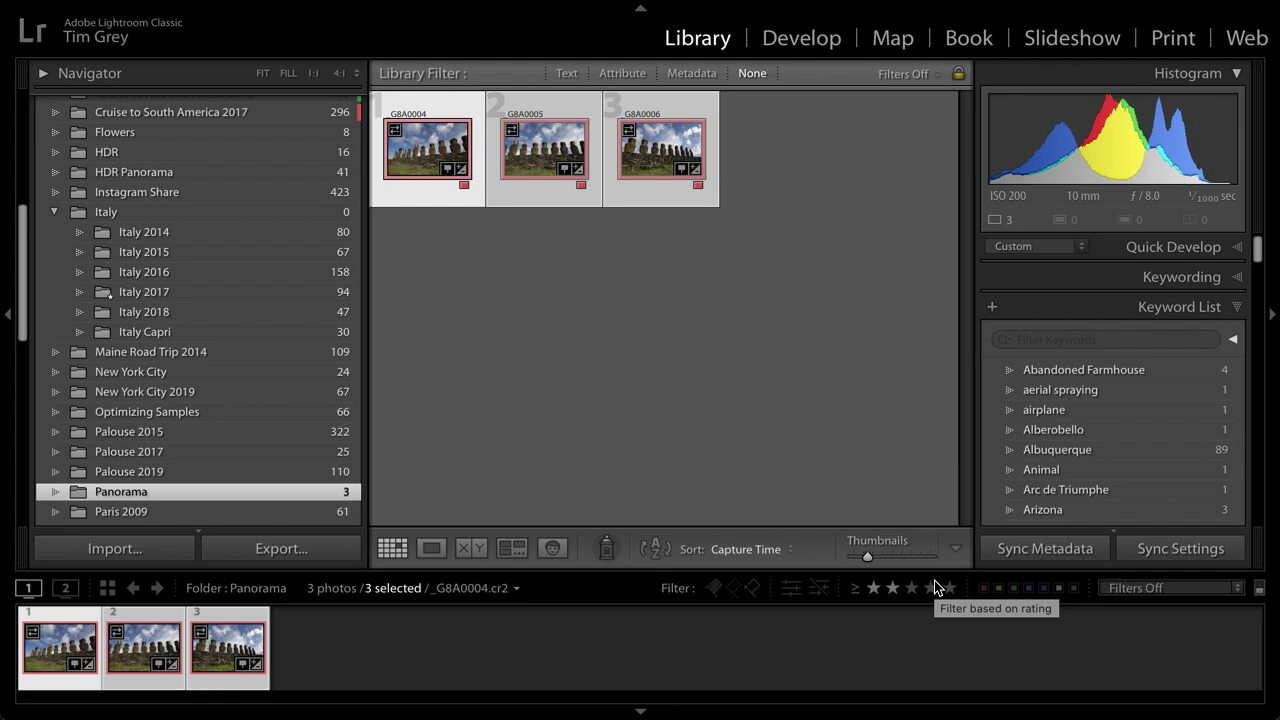
- Look through the keywords in the Keyword List down to its end and return to its beginning
{"action": "scroll", "coordinate": [1104, 450], "scroll_direction": "down", "scroll_amount": 5}
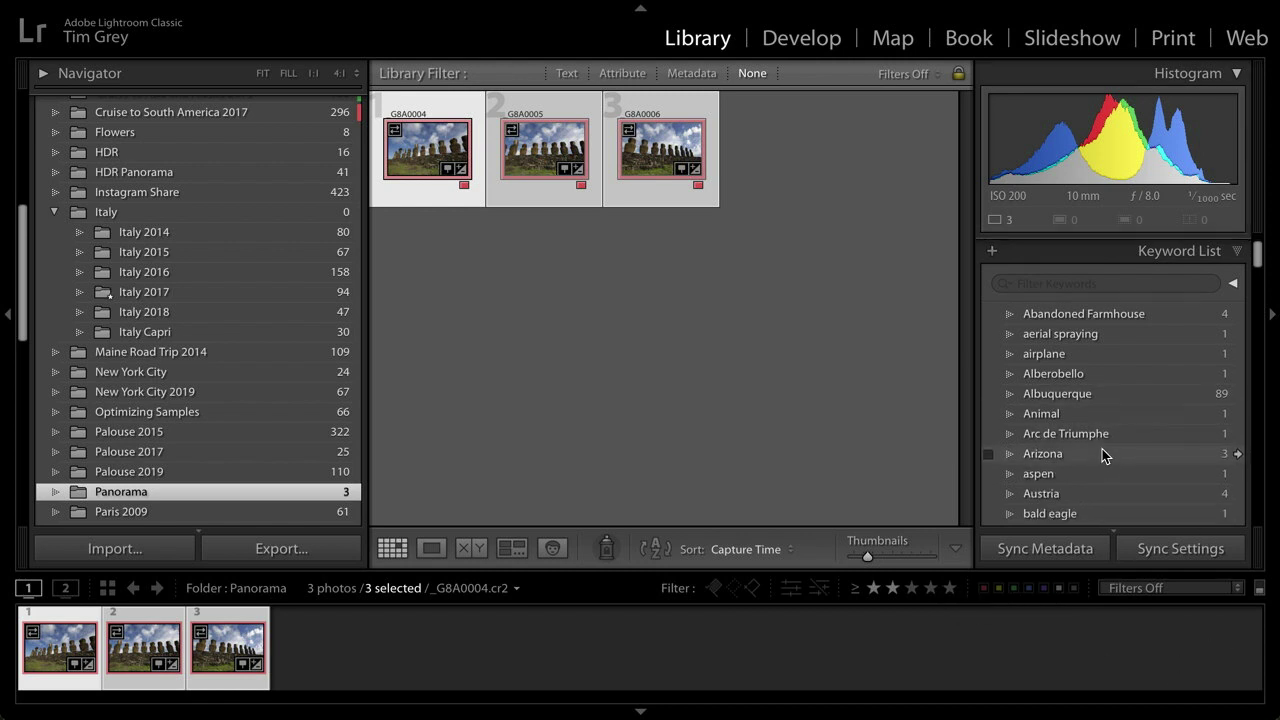
{"action": "scroll", "coordinate": [1102, 449], "scroll_direction": "down", "scroll_amount": 15}
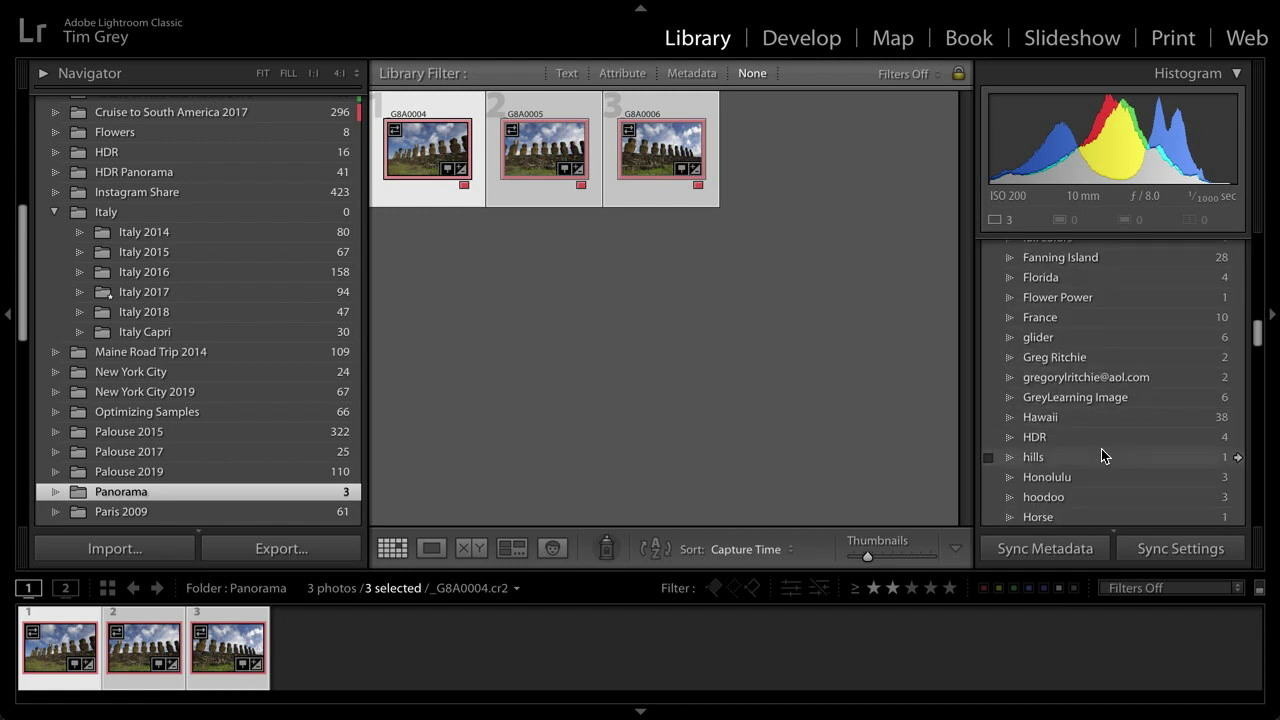
{"action": "scroll", "coordinate": [1098, 452], "scroll_direction": "down", "scroll_amount": 15}
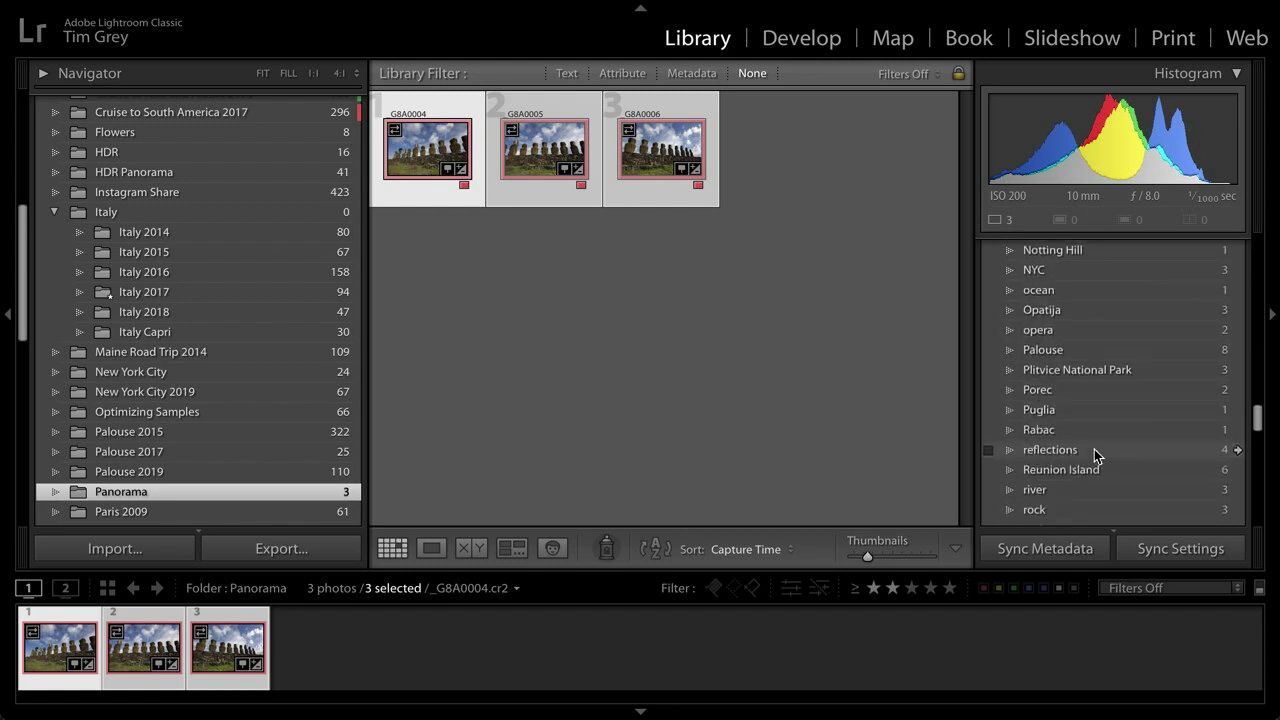
{"action": "scroll", "coordinate": [1094, 452], "scroll_direction": "down", "scroll_amount": 15}
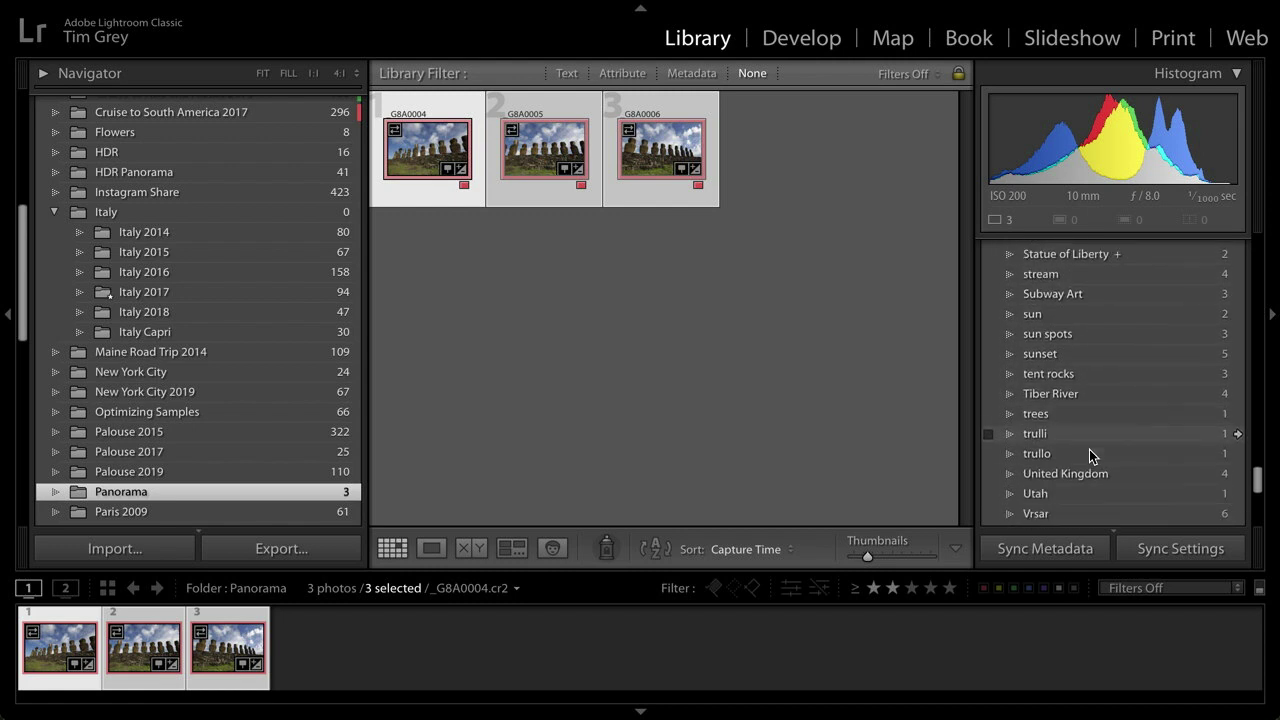
{"action": "scroll", "coordinate": [1089, 449], "scroll_direction": "down", "scroll_amount": 3}
{"action": "scroll", "coordinate": [1089, 449], "scroll_direction": "up", "scroll_amount": 20}
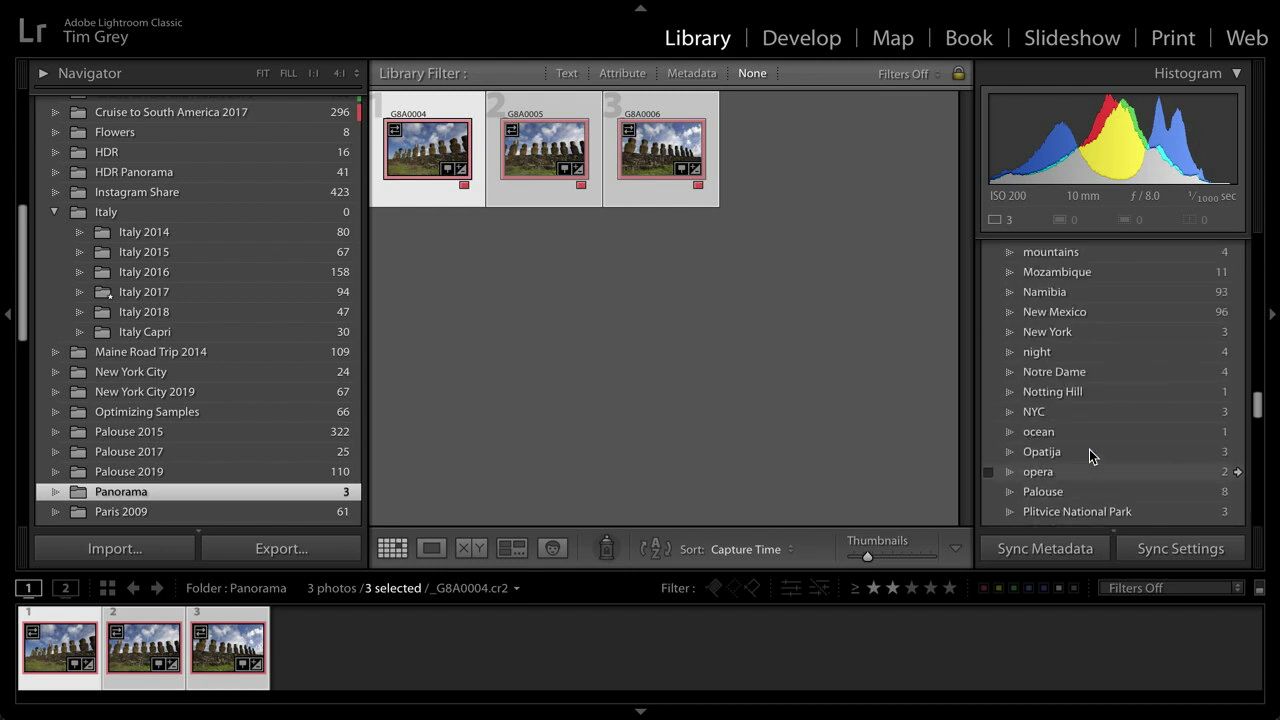
{"action": "scroll", "coordinate": [1089, 449], "scroll_direction": "up", "scroll_amount": 20}
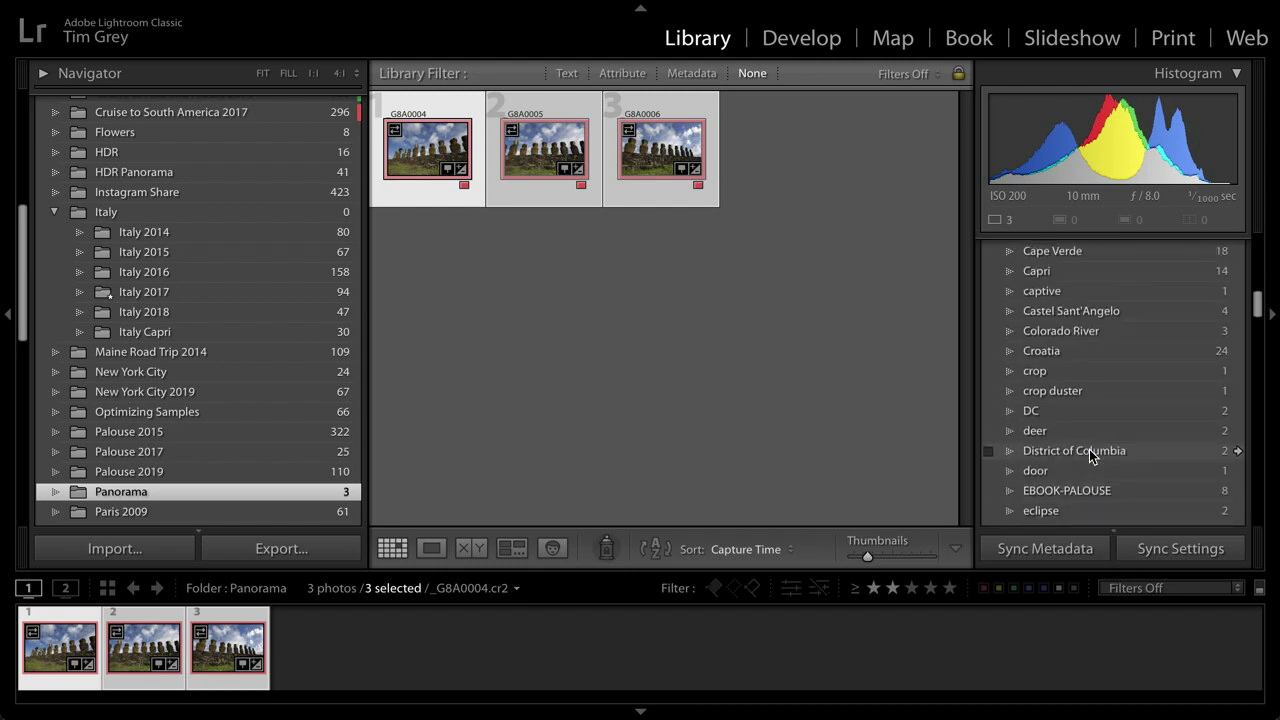
{"action": "scroll", "coordinate": [1089, 449], "scroll_direction": "up", "scroll_amount": 10}
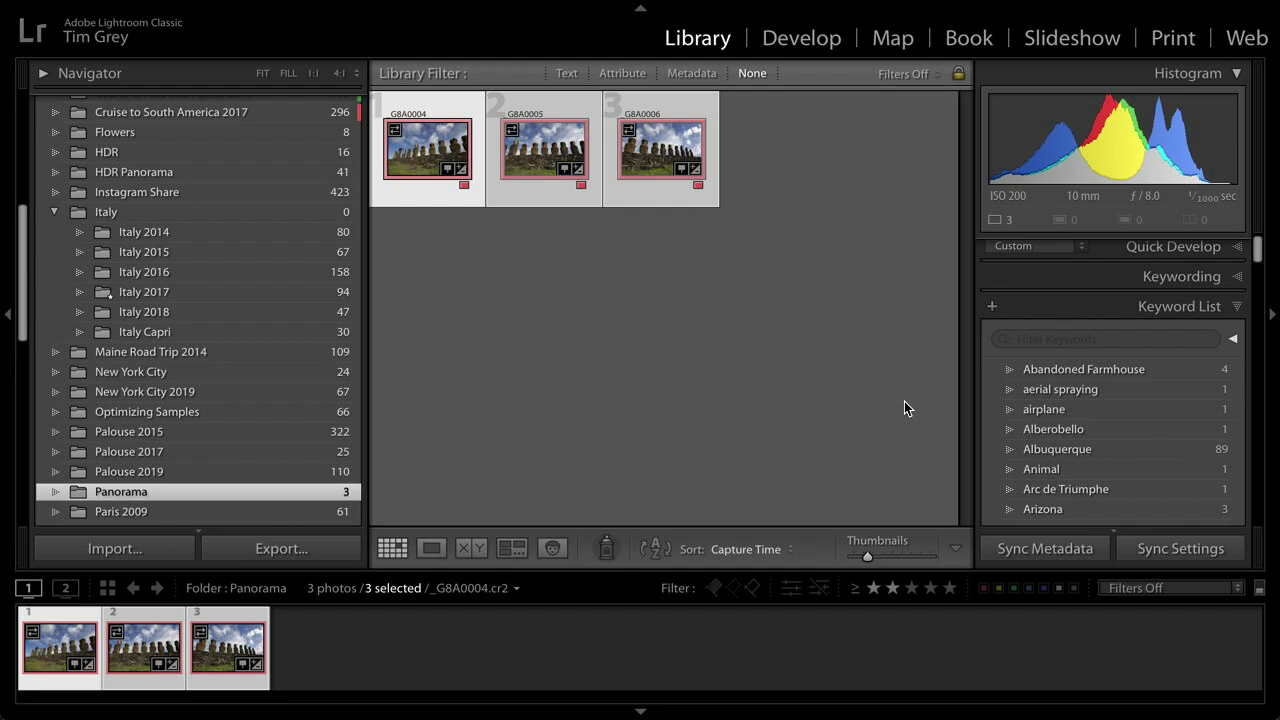
- Open the middle Panorama photo, _G8A0005.cr2, in Loupe view
{"action": "double_click", "coordinate": [546, 110]}
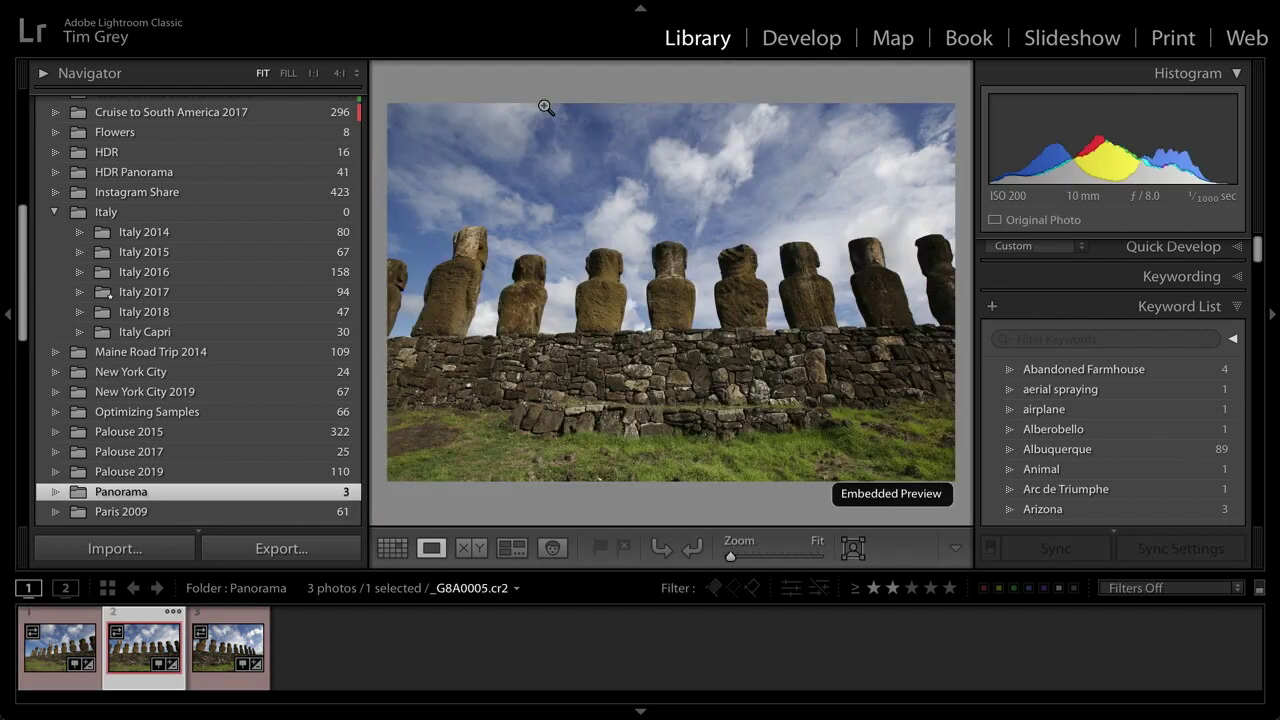